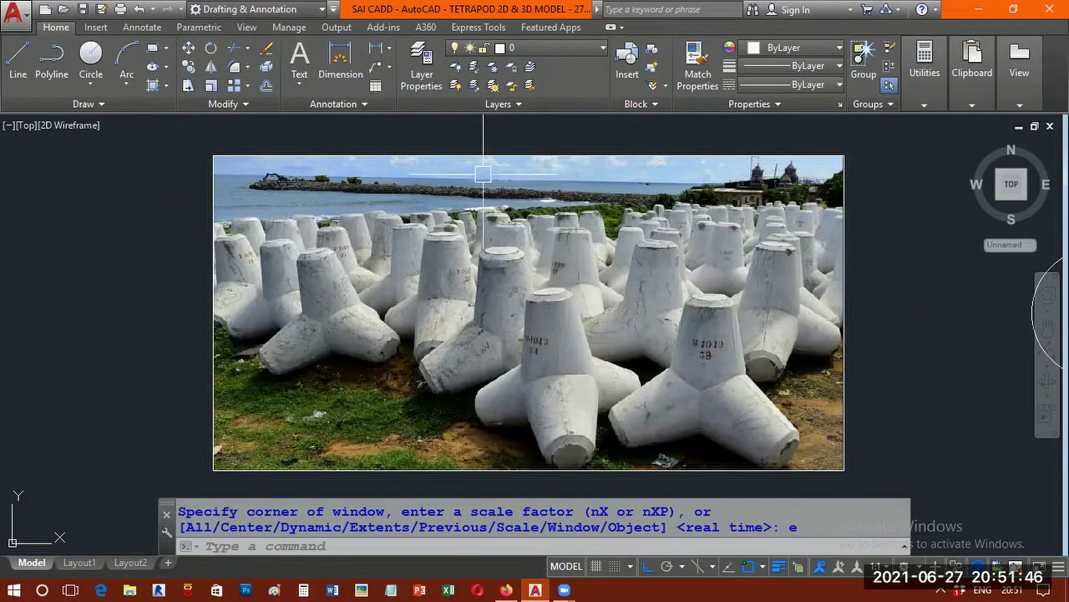
# Zoom and pan from the reference photo until the dimensioned leg profile and circle fill the view
pyautogui.scroll(2, 557, 312)
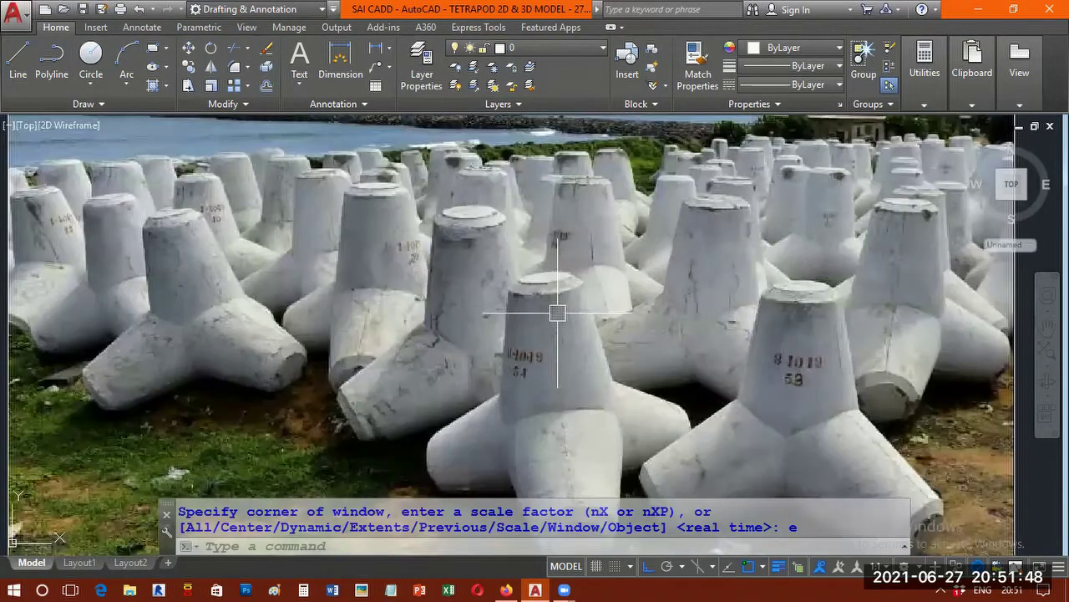
pyautogui.scroll(-2, 557, 312)
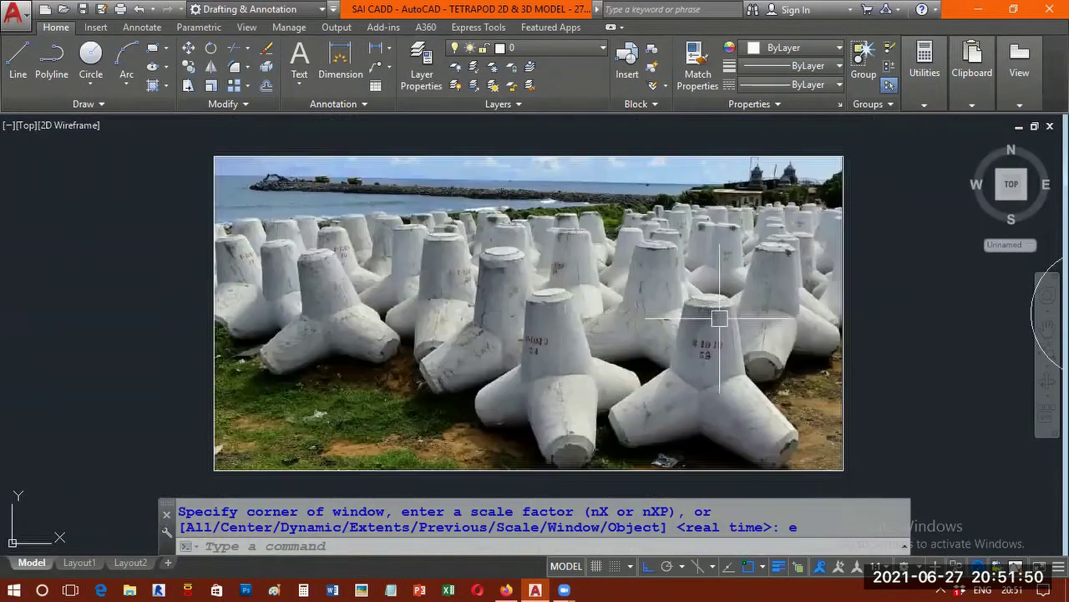
pyautogui.scroll(3, 717, 316)
pyautogui.scroll(3, 635, 305)
pyautogui.scroll(-10, 548, 299)
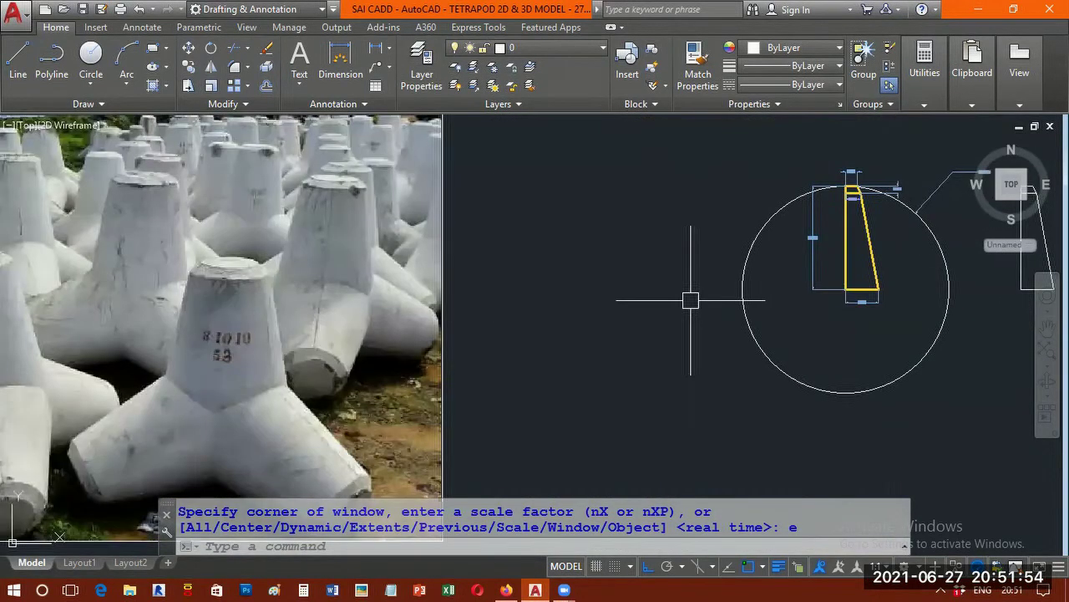
pyautogui.moveTo(690, 299); pyautogui.dragTo(455, 284, button='middle')
pyautogui.scroll(4, 680, 249)
pyautogui.moveTo(640, 242); pyautogui.dragTo(621, 351, button='middle')
pyautogui.scroll(-2, 618, 343)
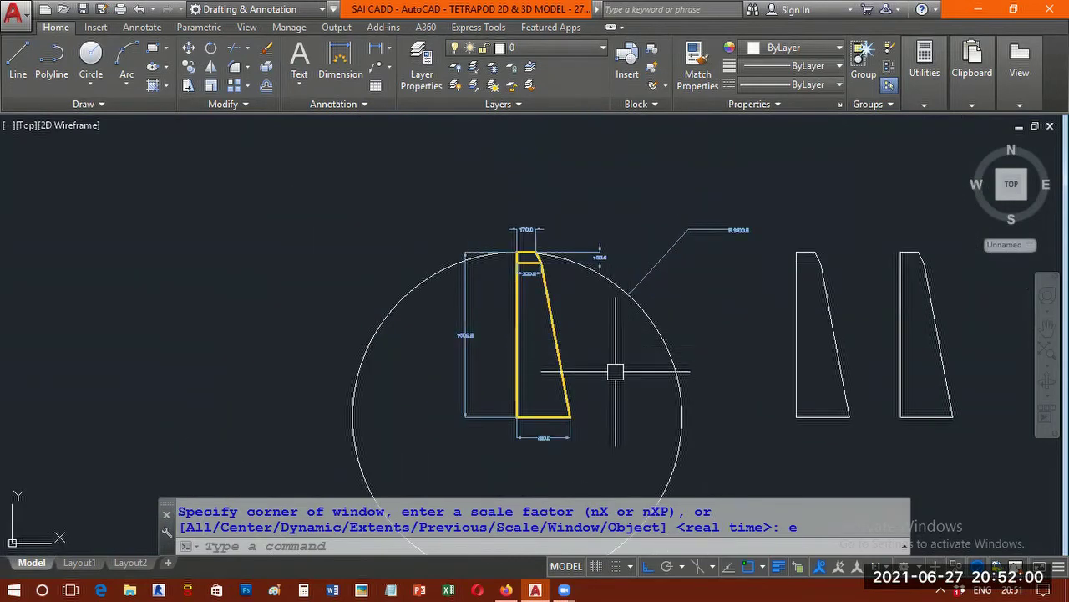
pyautogui.scroll(1, 616, 250)
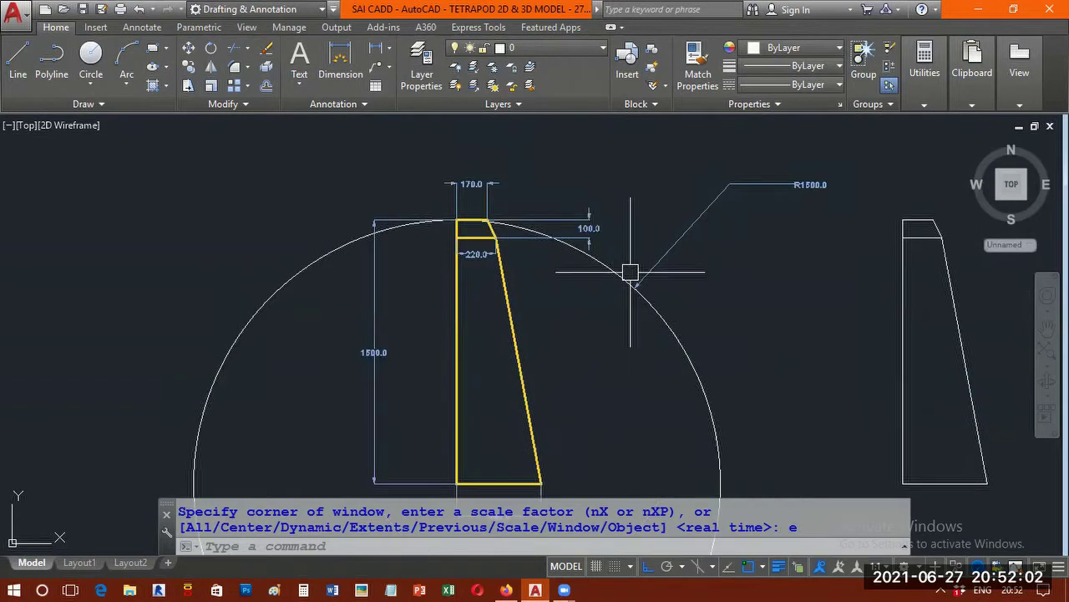
pyautogui.scroll(1, 576, 300)
pyautogui.moveTo(509, 410); pyautogui.dragTo(573, 266, button='middle')
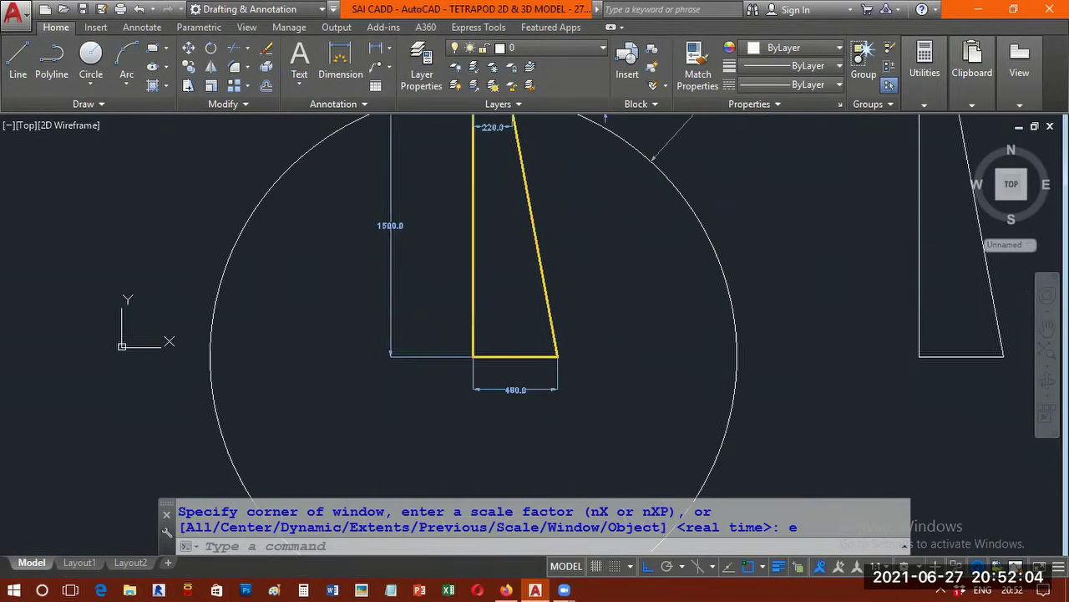
pyautogui.scroll(4, 752, 195)
pyautogui.moveTo(752, 191); pyautogui.dragTo(602, 410, button='middle')
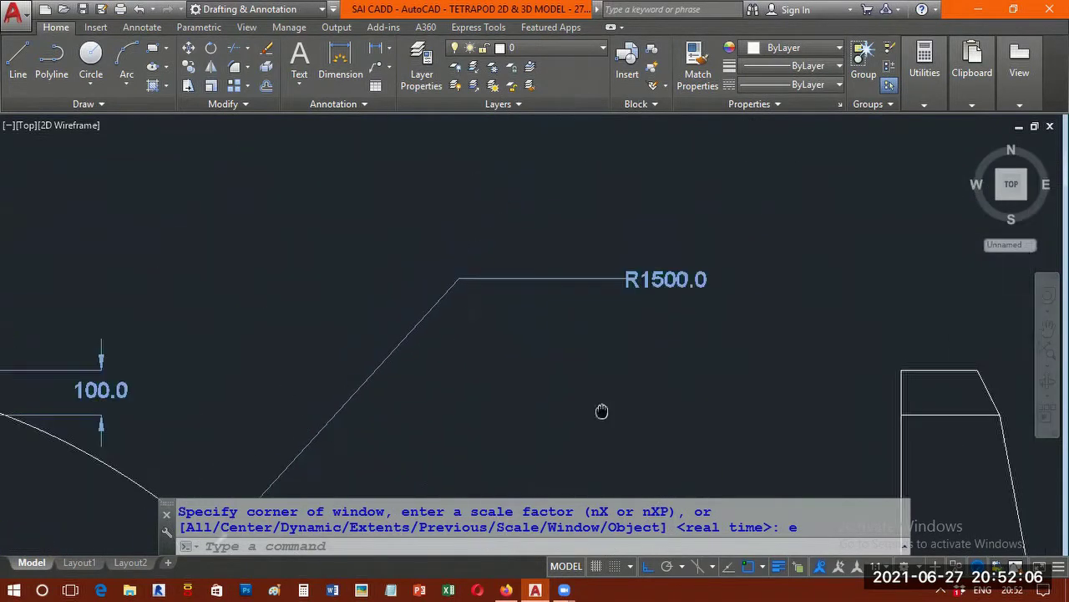
pyautogui.scroll(1, 616, 381)
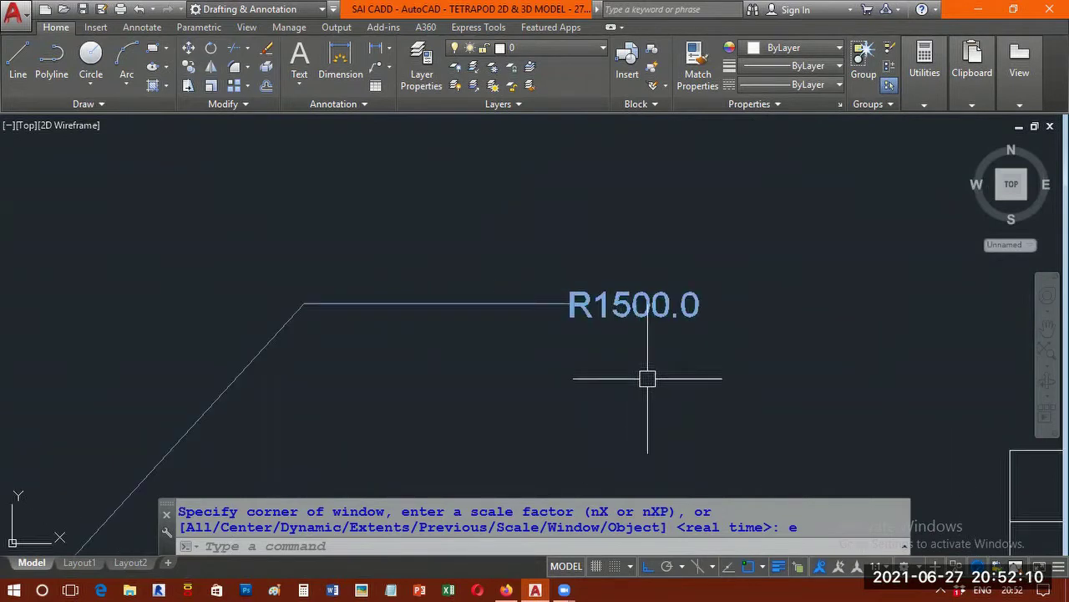
pyautogui.scroll(-2, 648, 379)
pyautogui.moveTo(501, 387); pyautogui.dragTo(778, 244, button='middle')
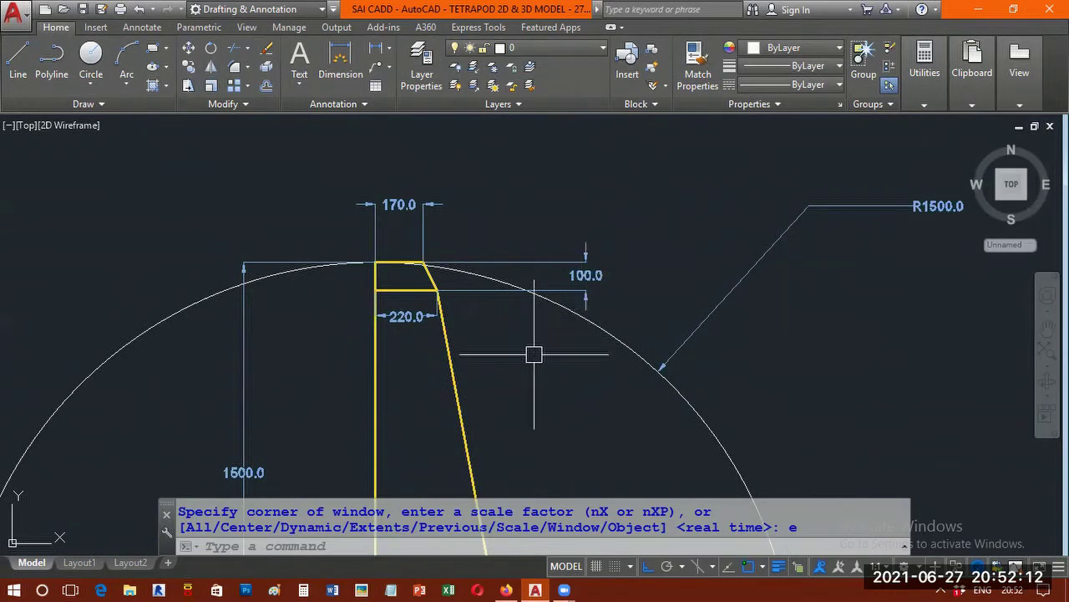
pyautogui.moveTo(534, 354); pyautogui.dragTo(590, 232, button='middle')
pyautogui.scroll(-2, 588, 231)
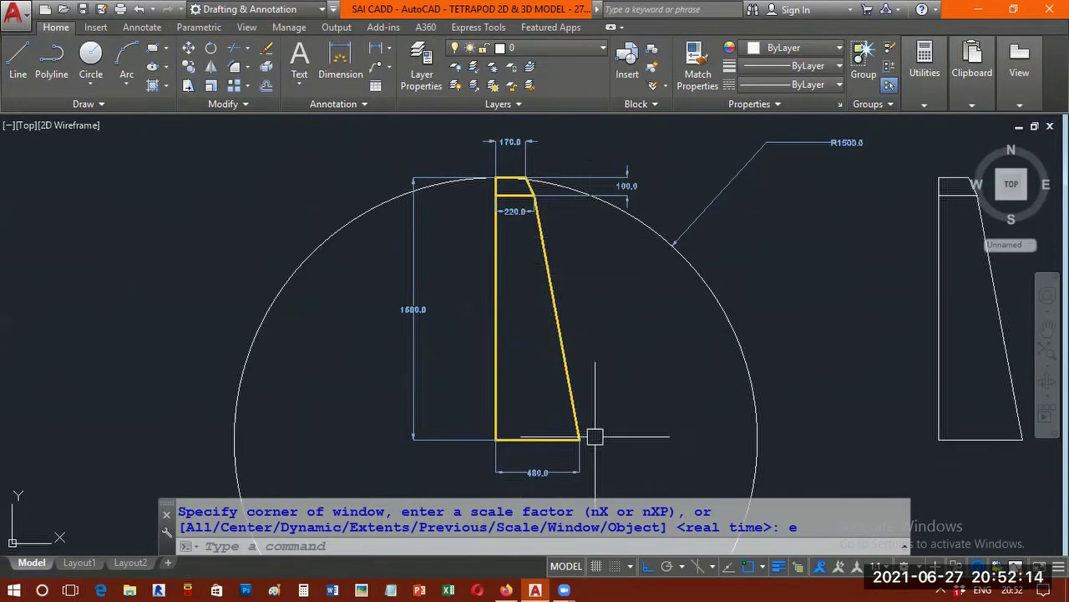
pyautogui.moveTo(576, 298); pyautogui.dragTo(562, 324, button='middle')
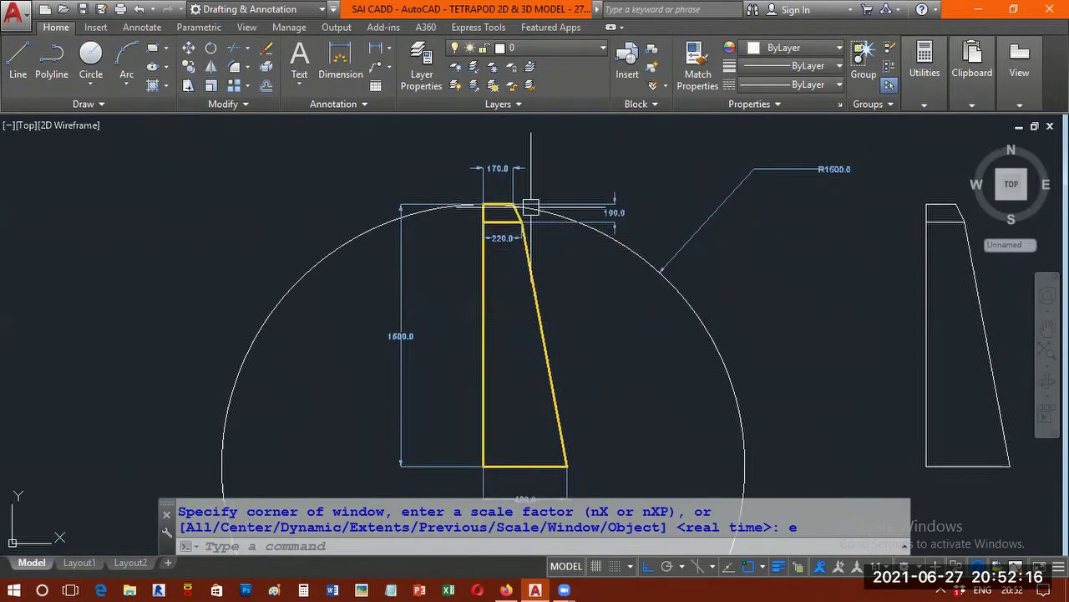
pyautogui.moveTo(485, 210)
pyautogui.mouseDown(button='middle')
pyautogui.moveTo(485, 292)
pyautogui.moveTo(460, 146)
pyautogui.mouseUp(button='middle')
pyautogui.scroll(4, 501, 288)
pyautogui.scroll(1, 501, 283)
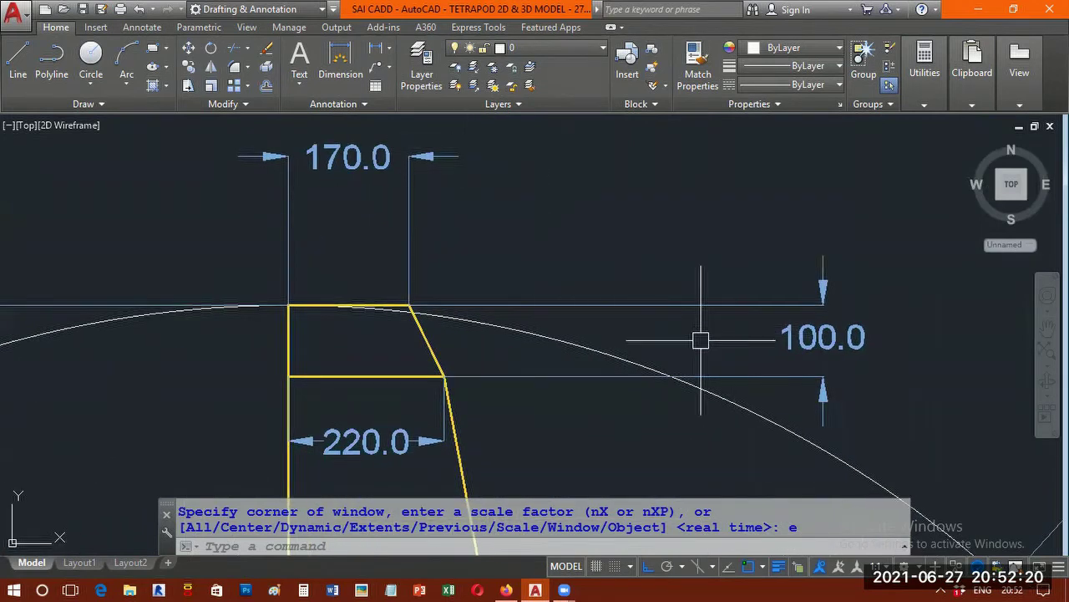
pyautogui.scroll(-3, 531, 372)
pyautogui.scroll(1, 454, 418)
pyautogui.scroll(2, 457, 413)
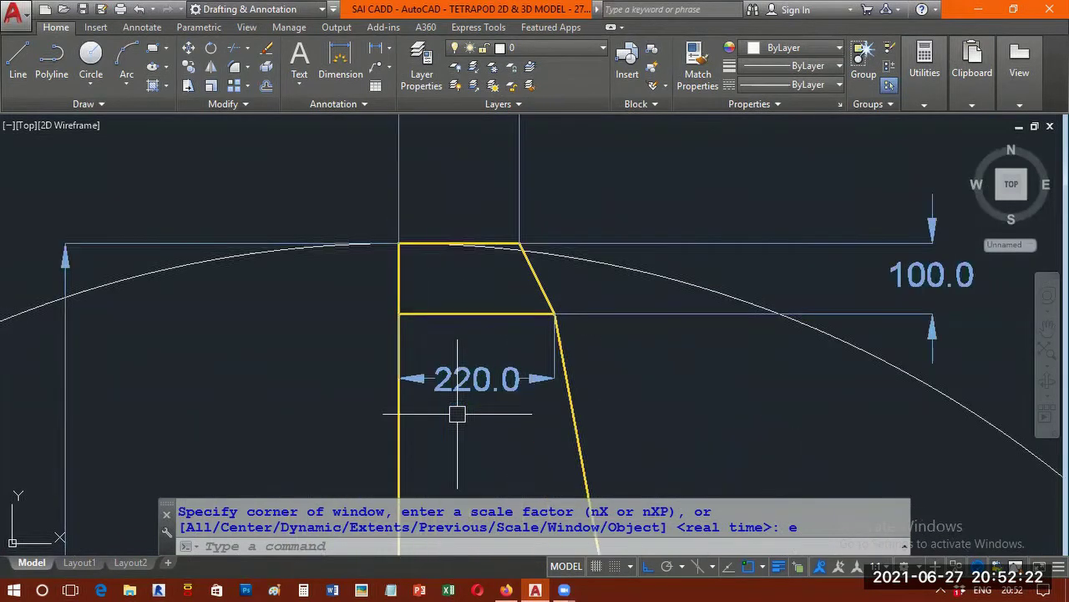
pyautogui.moveTo(470, 421); pyautogui.dragTo(628, 247, button='middle')
pyautogui.scroll(-3, 544, 373)
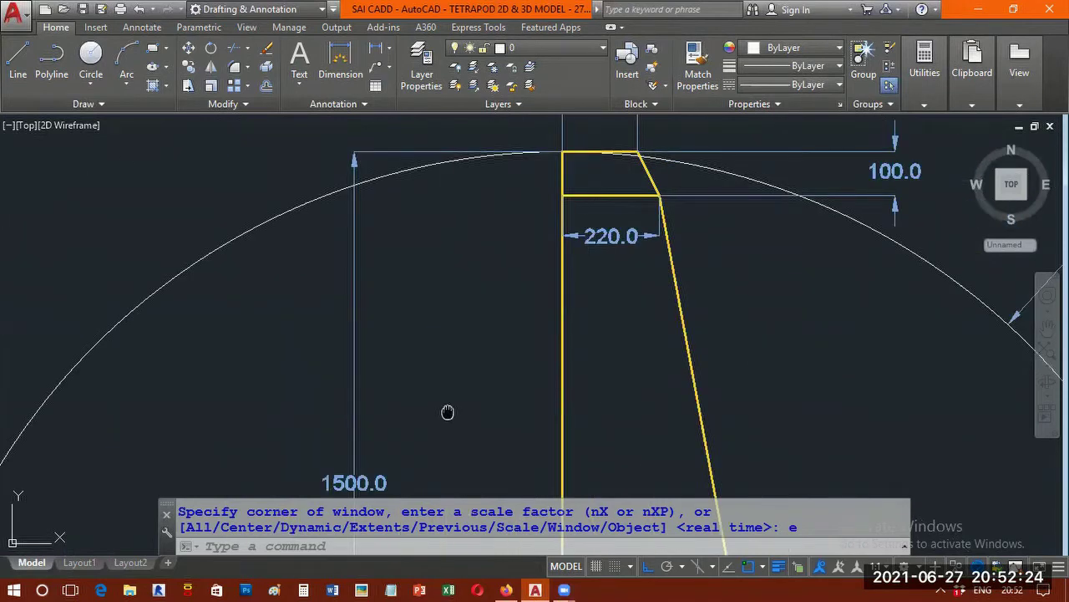
pyautogui.moveTo(448, 414); pyautogui.dragTo(480, 229, button='middle')
pyautogui.scroll(-3, 501, 334)
pyautogui.scroll(2, 553, 448)
pyautogui.scroll(3, 553, 448)
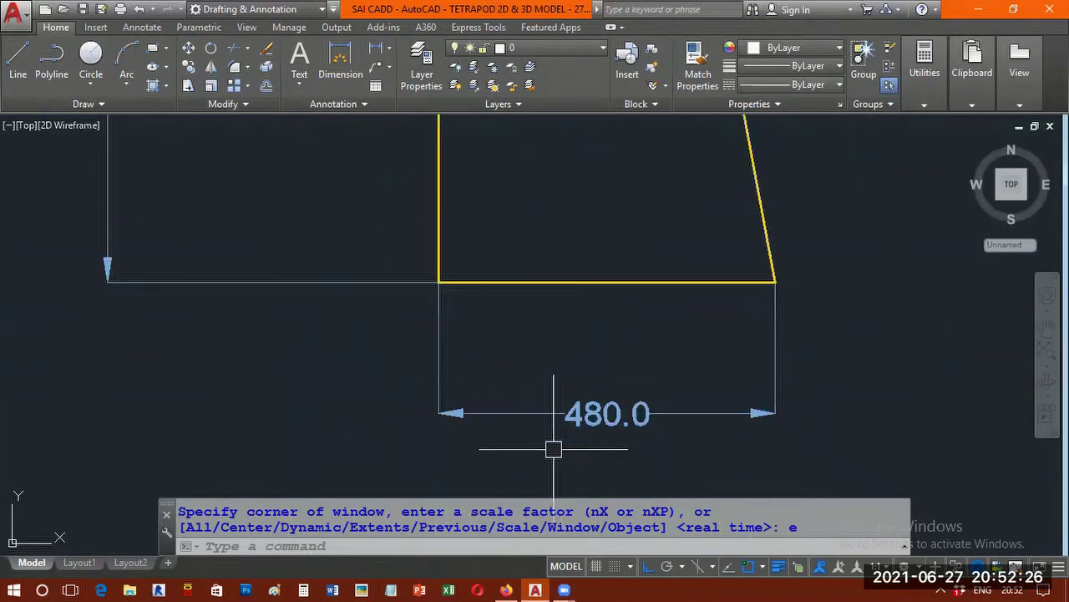
pyautogui.scroll(-3, 588, 370)
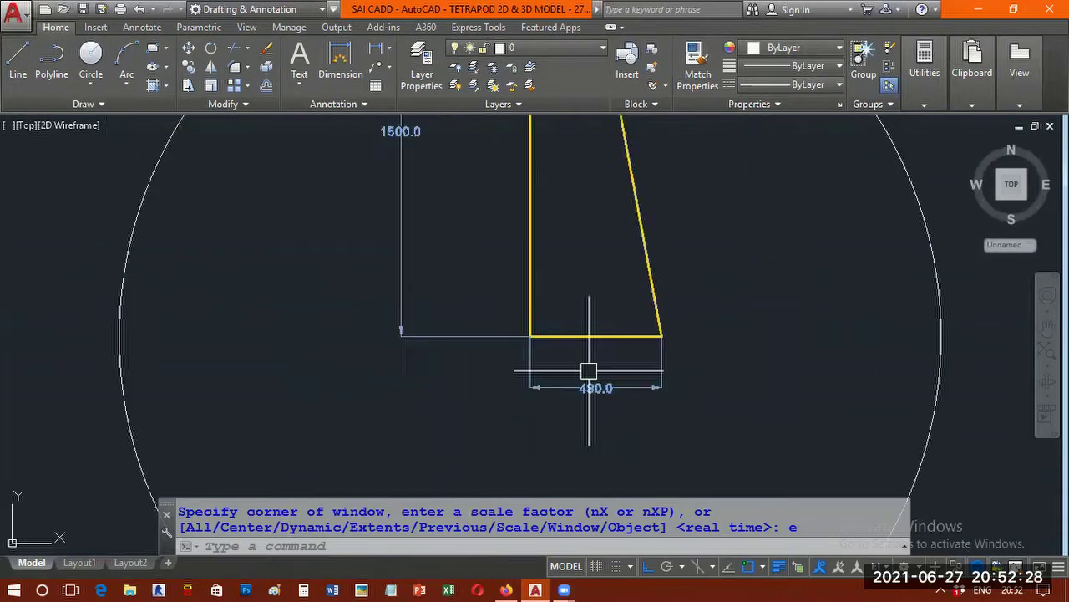
pyautogui.scroll(-2, 644, 334)
pyautogui.moveTo(644, 334); pyautogui.dragTo(443, 337, button='middle')
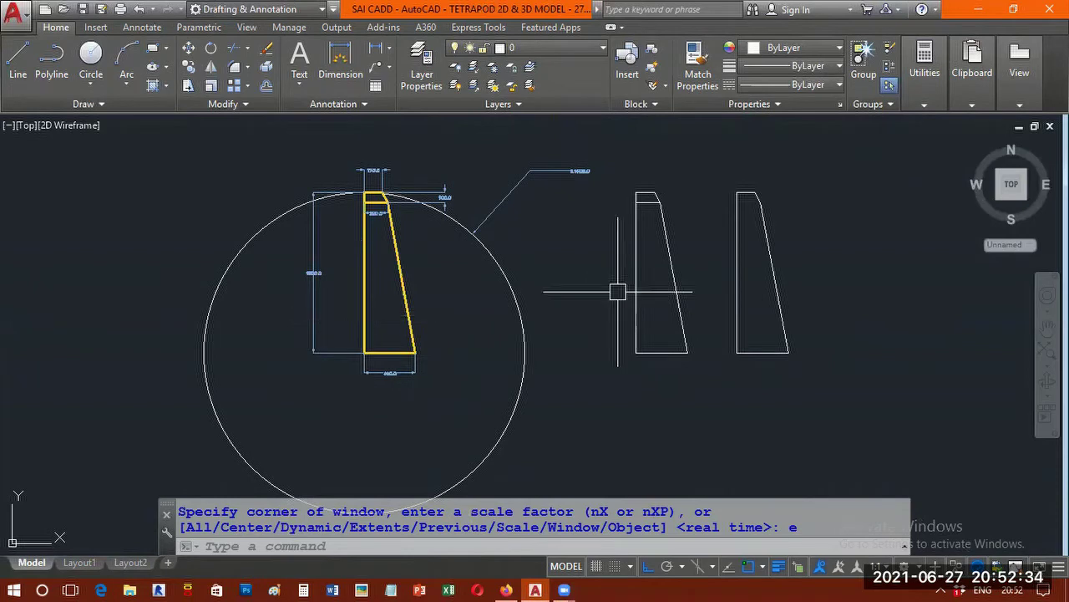
pyautogui.moveTo(618, 292); pyautogui.dragTo(461, 284, button='middle')
pyautogui.scroll(4, 462, 285)
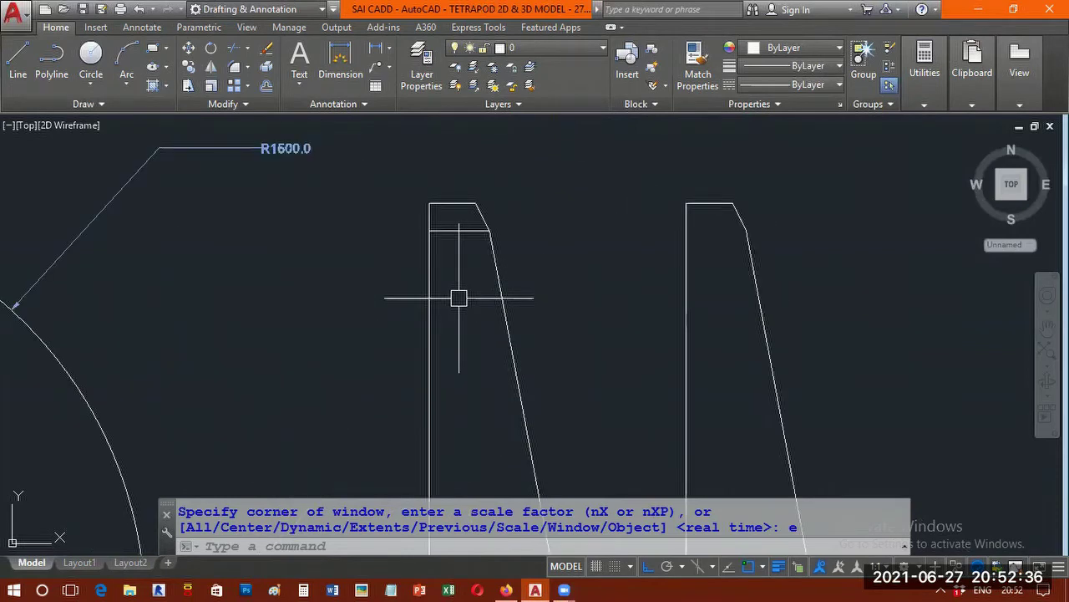
pyautogui.write('p')
pyautogui.press('Return')
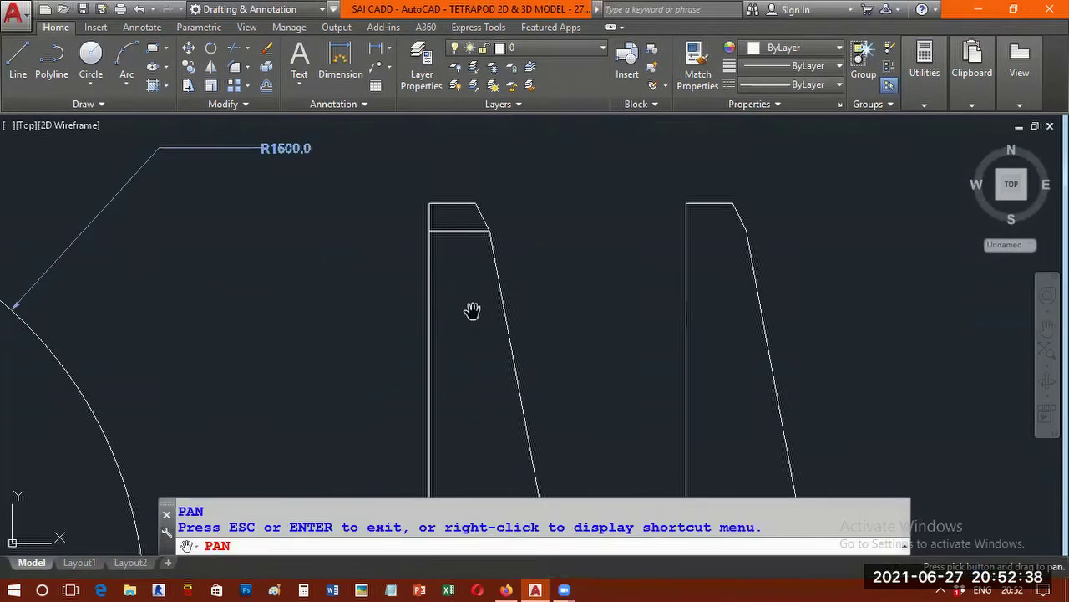
pyautogui.scroll(-3, 728, 368)
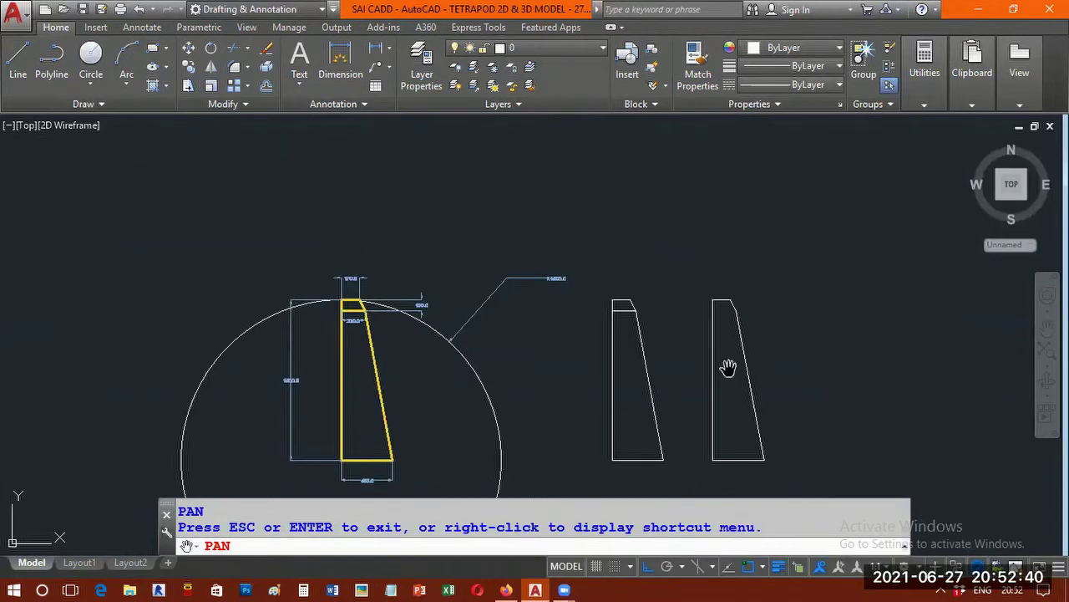
pyautogui.moveTo(728, 368); pyautogui.dragTo(719, 368)
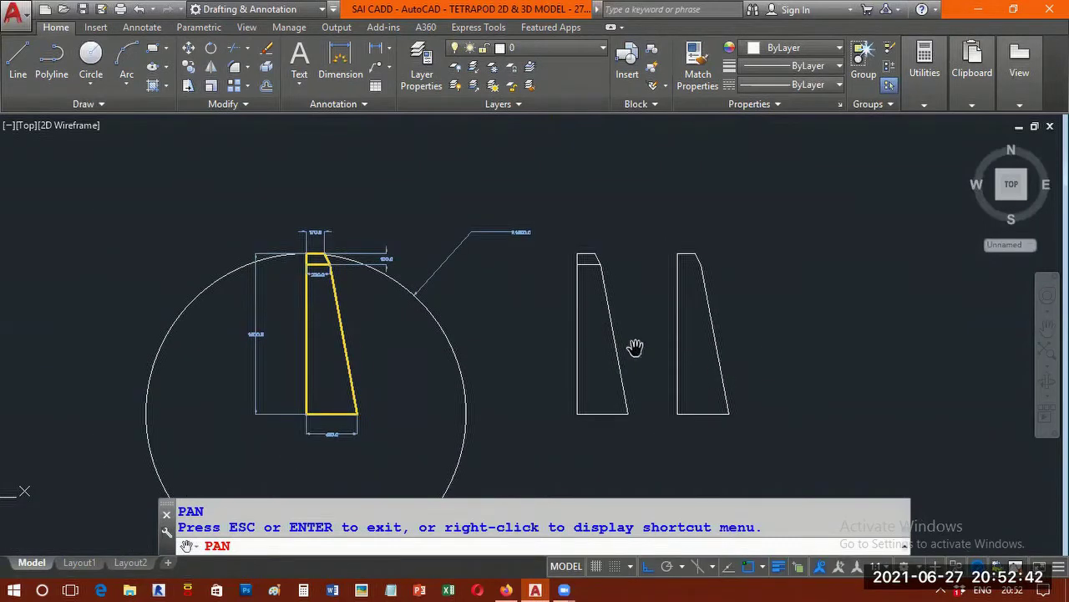
pyautogui.moveTo(333, 379); pyautogui.dragTo(383, 323)
pyautogui.rightClick(441, 340)
pyautogui.click(471, 345)
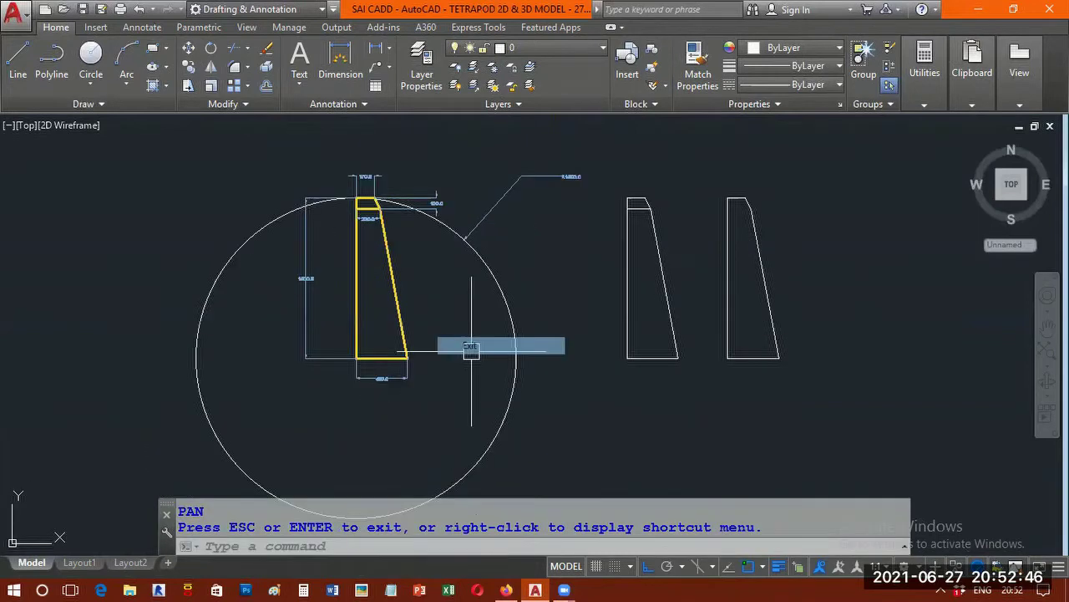
pyautogui.scroll(-4, 472, 349)
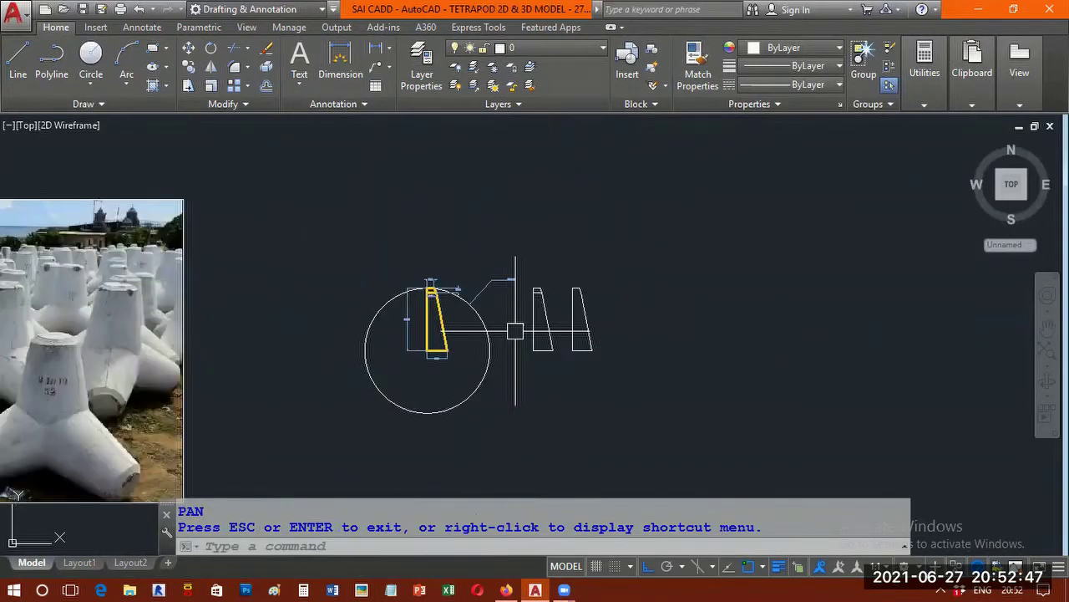
pyautogui.scroll(3, 456, 339)
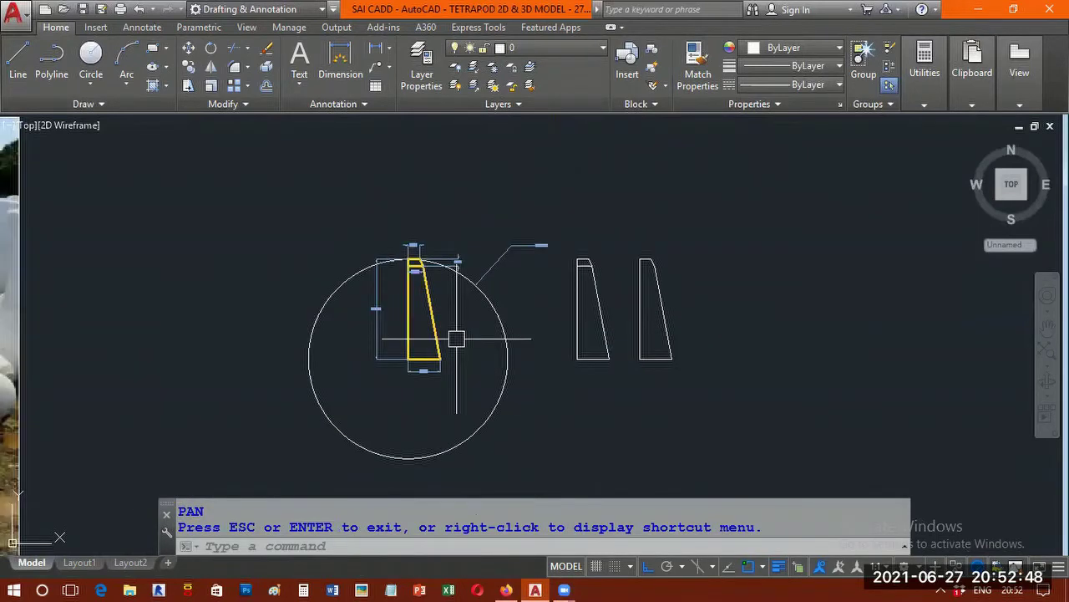
pyautogui.scroll(2, 511, 339)
pyautogui.moveTo(405, 335); pyautogui.dragTo(464, 336)
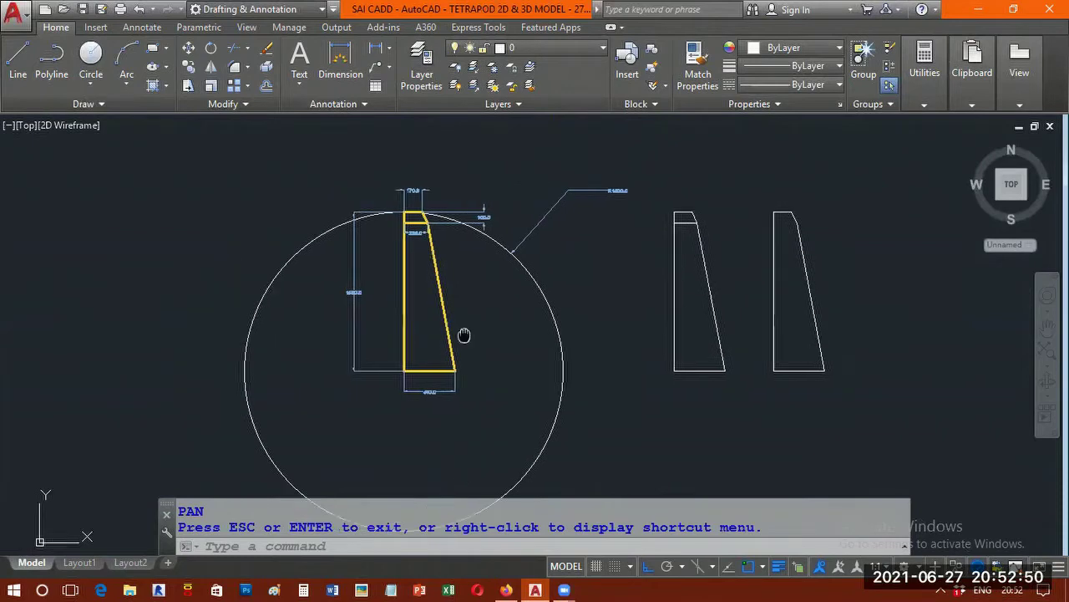
pyautogui.moveTo(464, 335); pyautogui.dragTo(446, 330, button='middle')
pyautogui.press('Escape')
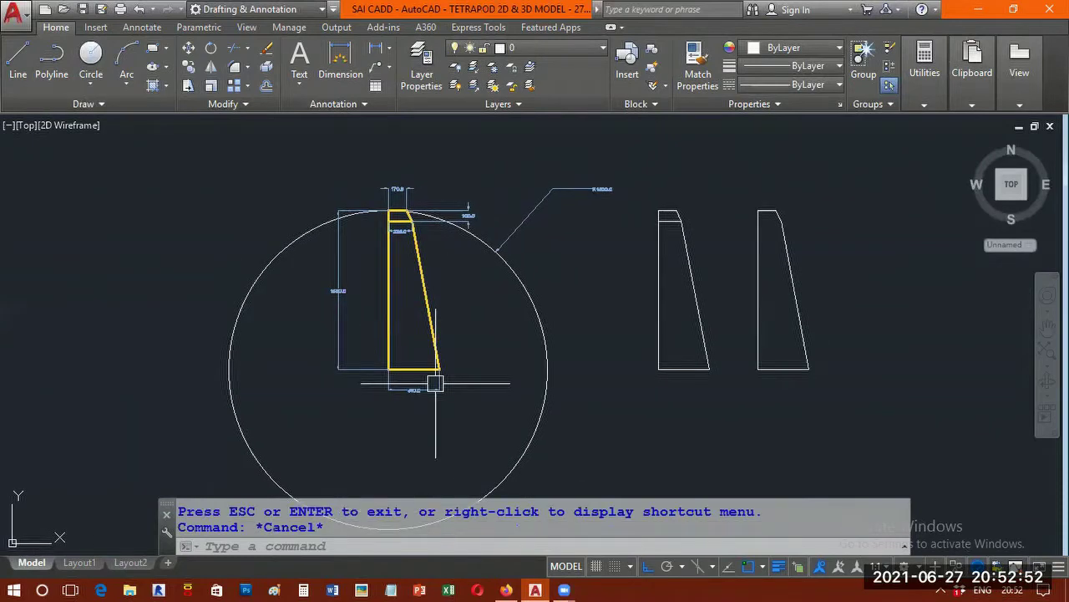
# Draw a horizontal line from the circle's centre rightward past both leg profiles
pyautogui.write('l')
pyautogui.press('Return')
pyautogui.write('cen')
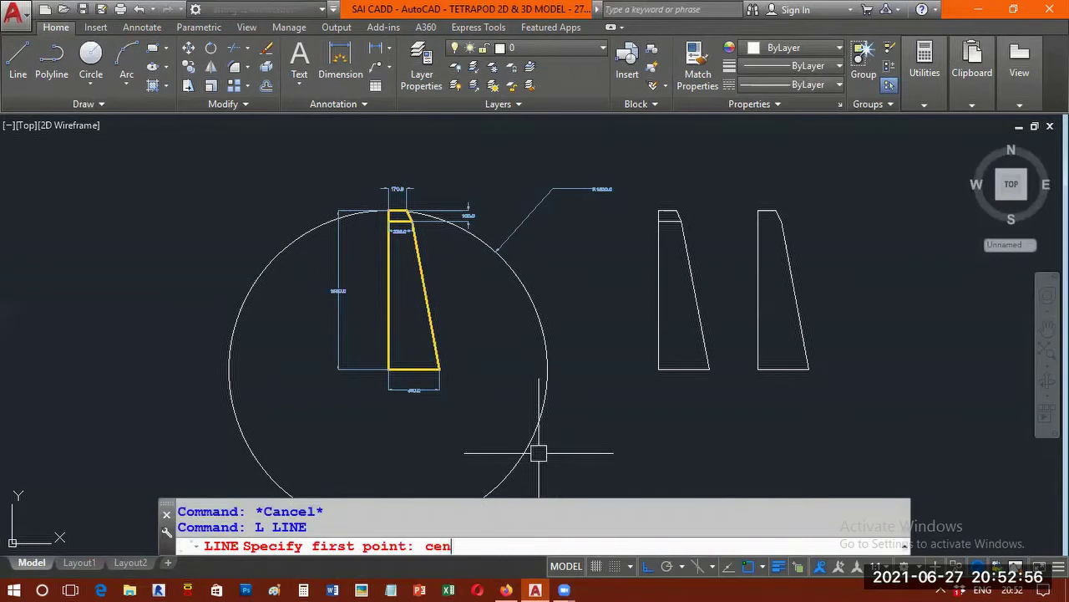
pyautogui.press('Escape')
pyautogui.write('lin')
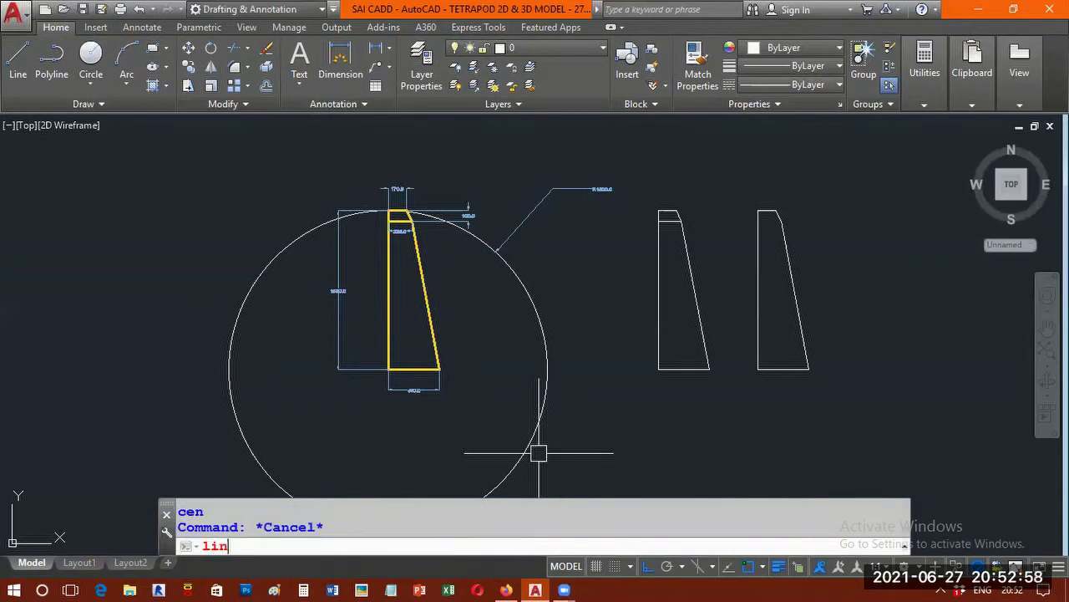
pyautogui.press('Return')
pyautogui.write('CEN')
pyautogui.press('Return')
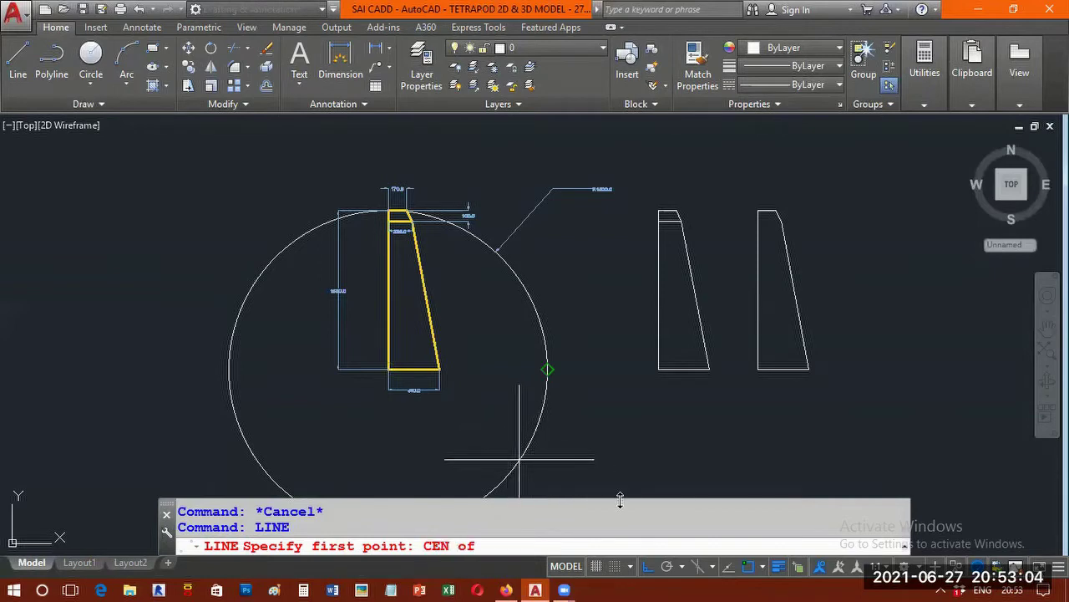
pyautogui.click(519, 458)
pyautogui.scroll(-3, 612, 483)
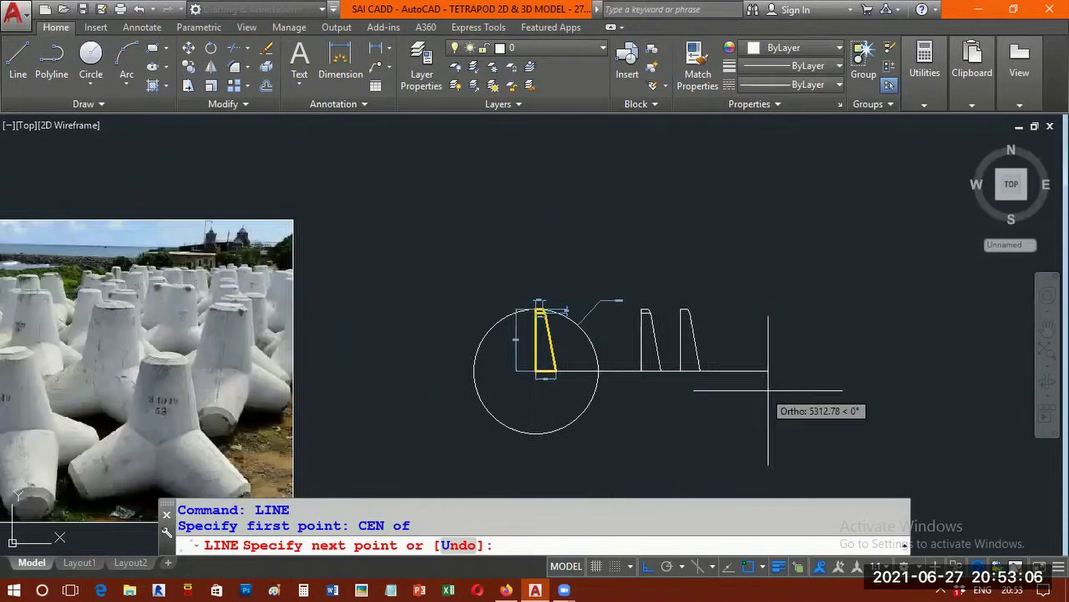
pyautogui.click(834, 389)
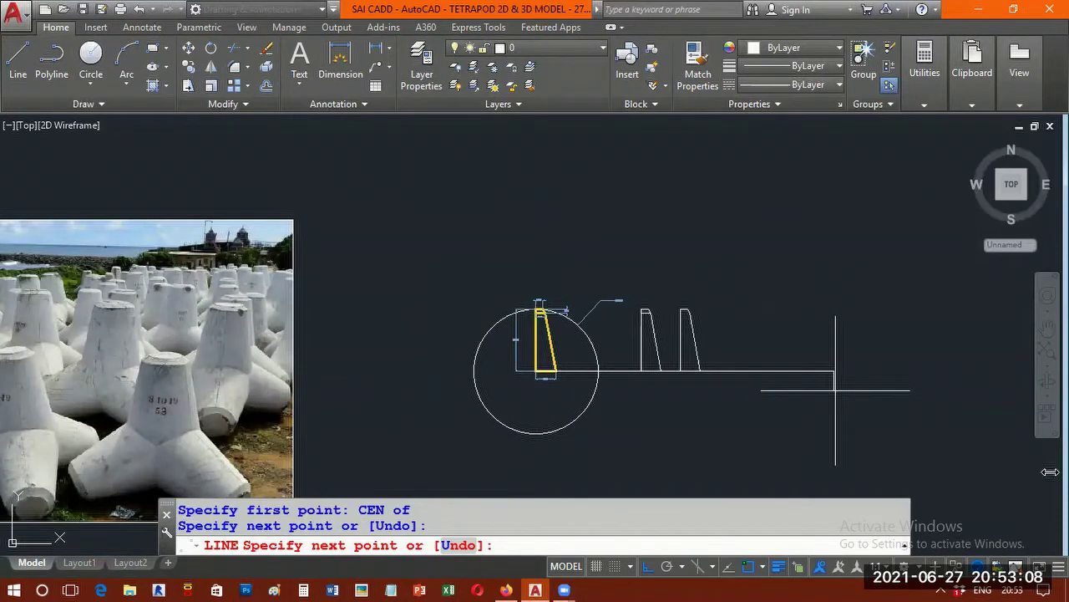
pyautogui.press('Return')
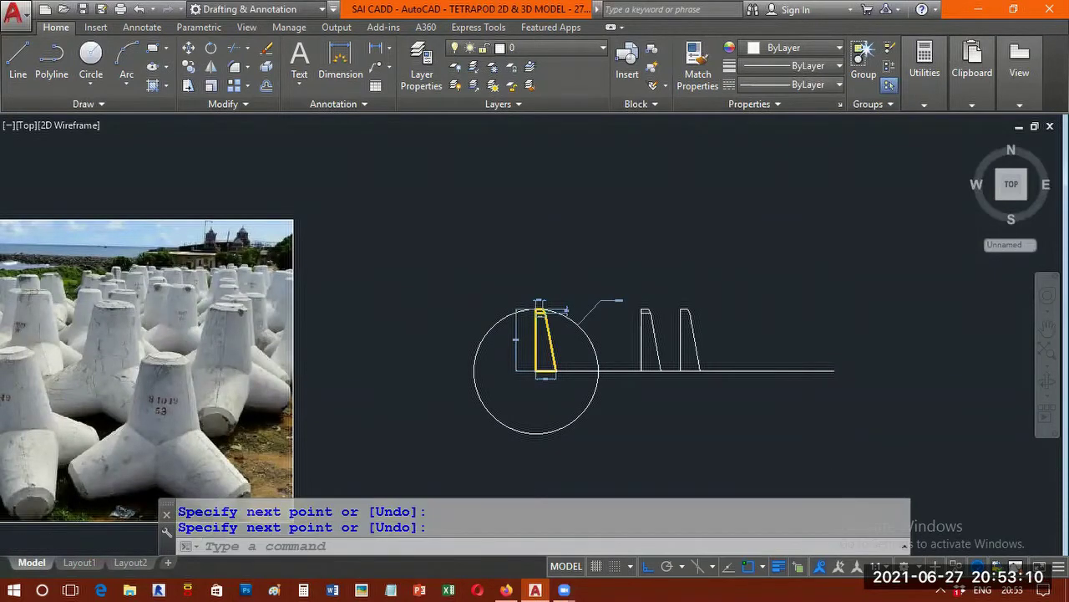
# Pan and zoom to bring the baseline's right end into view
pyautogui.scroll(4, 626, 326)
pyautogui.moveTo(626, 326); pyautogui.dragTo(379, 284, button='middle')
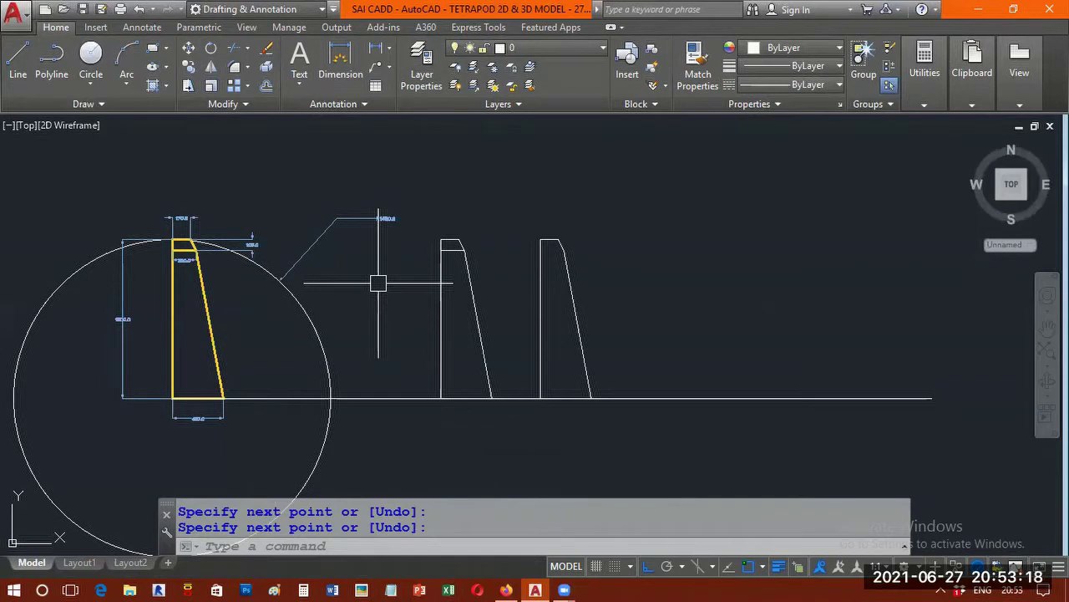
pyautogui.scroll(3, 390, 213)
pyautogui.scroll(-3, 391, 210)
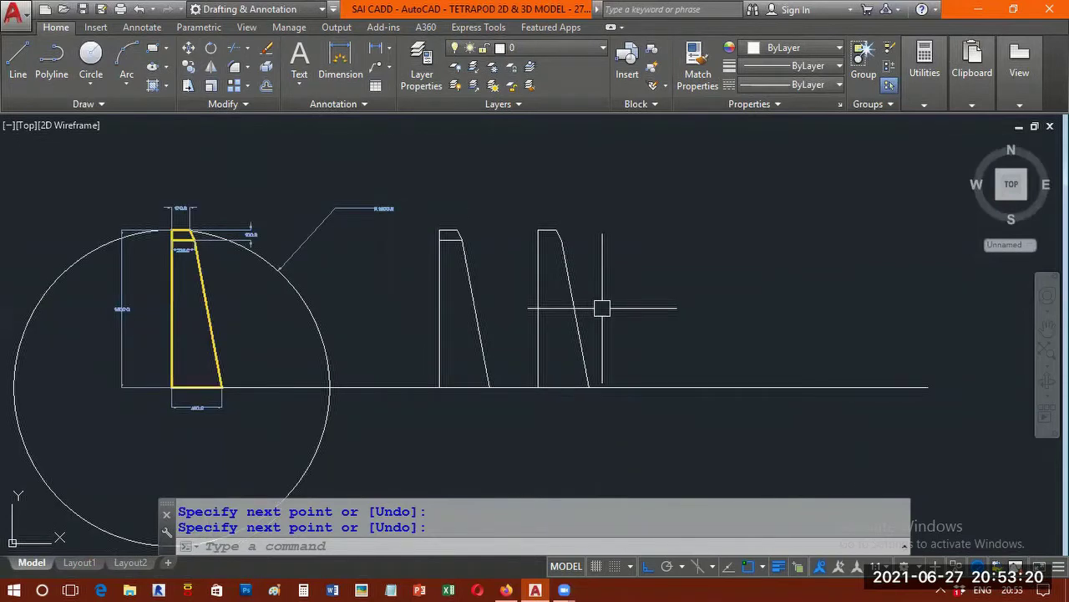
pyautogui.moveTo(601, 308); pyautogui.dragTo(455, 364, button='middle')
# Draw a radius-1500 circle centred on the baseline's right endpoint
pyautogui.write('C')
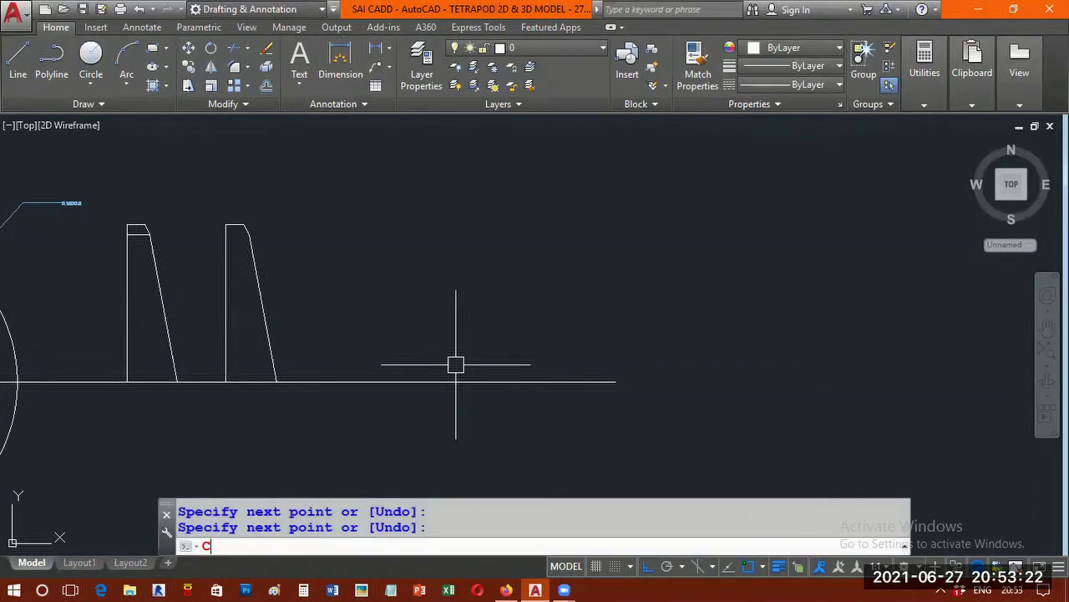
pyautogui.press('Return')
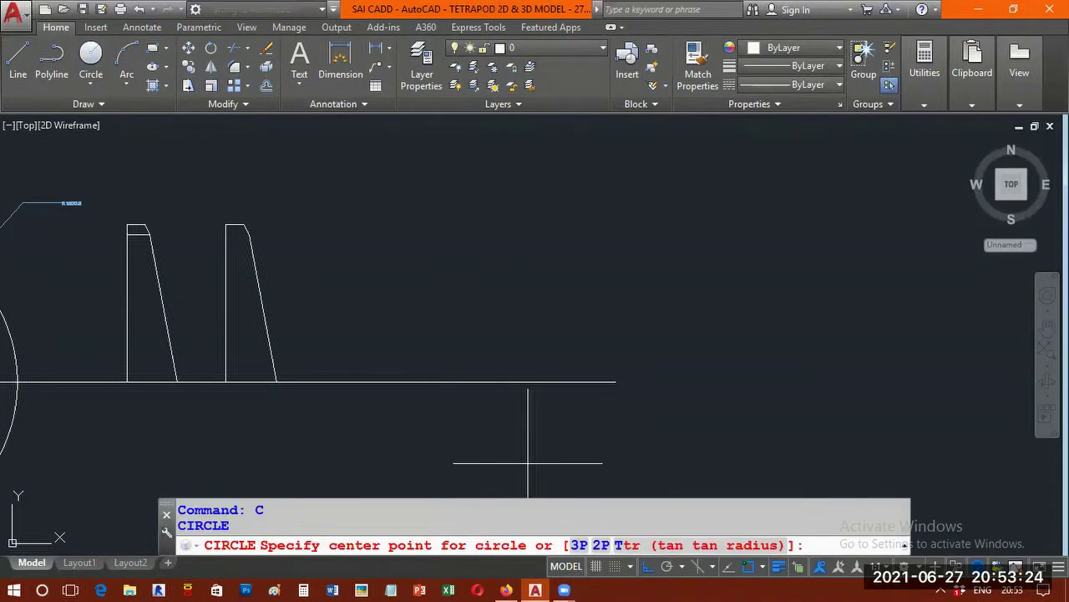
pyautogui.click(616, 384)
pyautogui.write('1500')
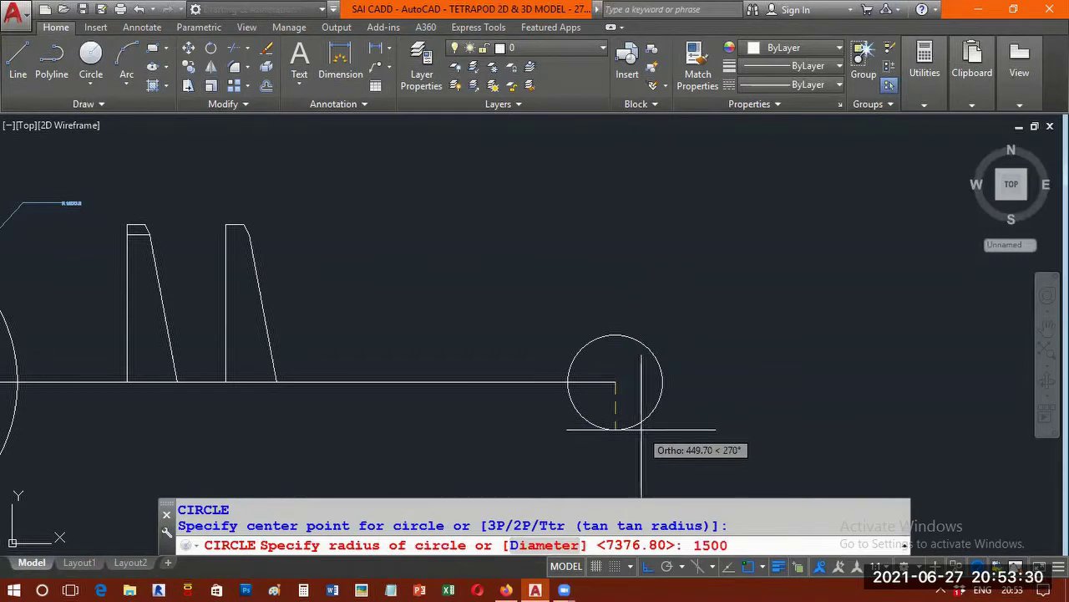
pyautogui.press('Return')
pyautogui.scroll(-2, 700, 332)
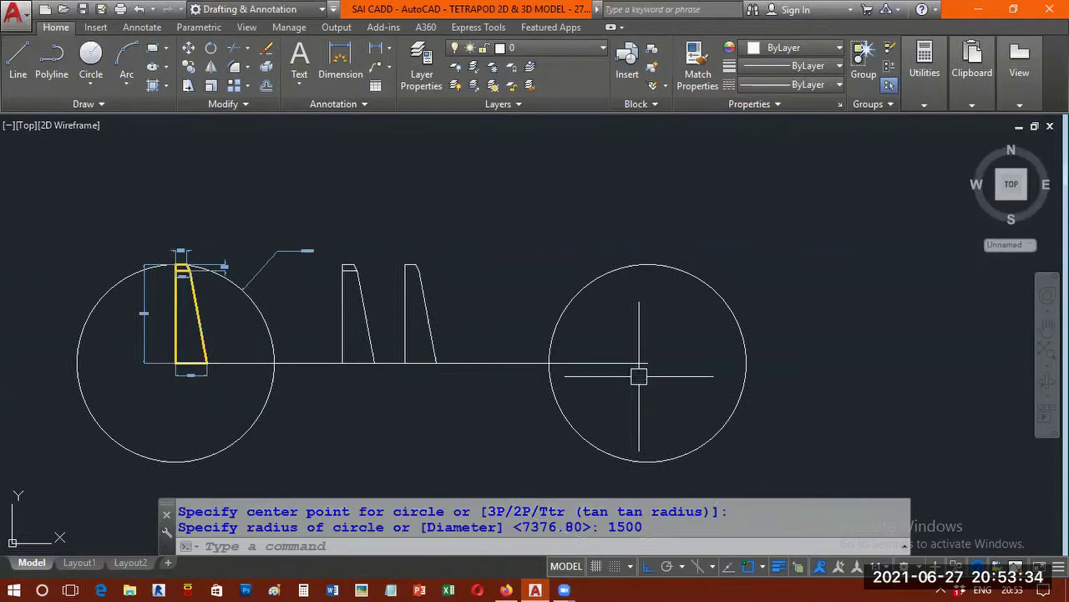
pyautogui.scroll(2, 181, 268)
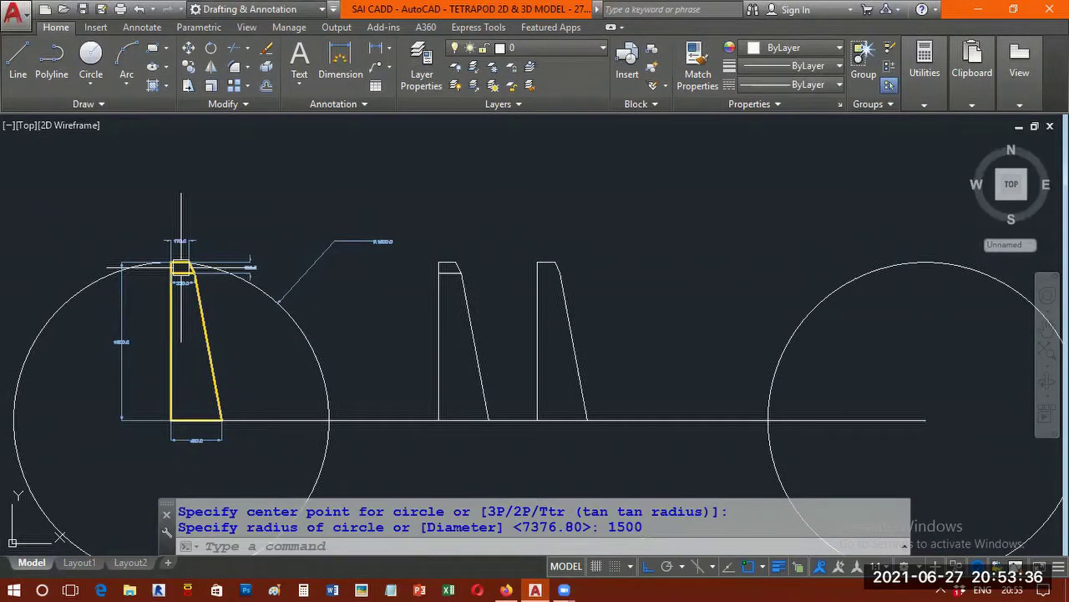
pyautogui.scroll(4, 140, 334)
pyautogui.scroll(-5, 240, 311)
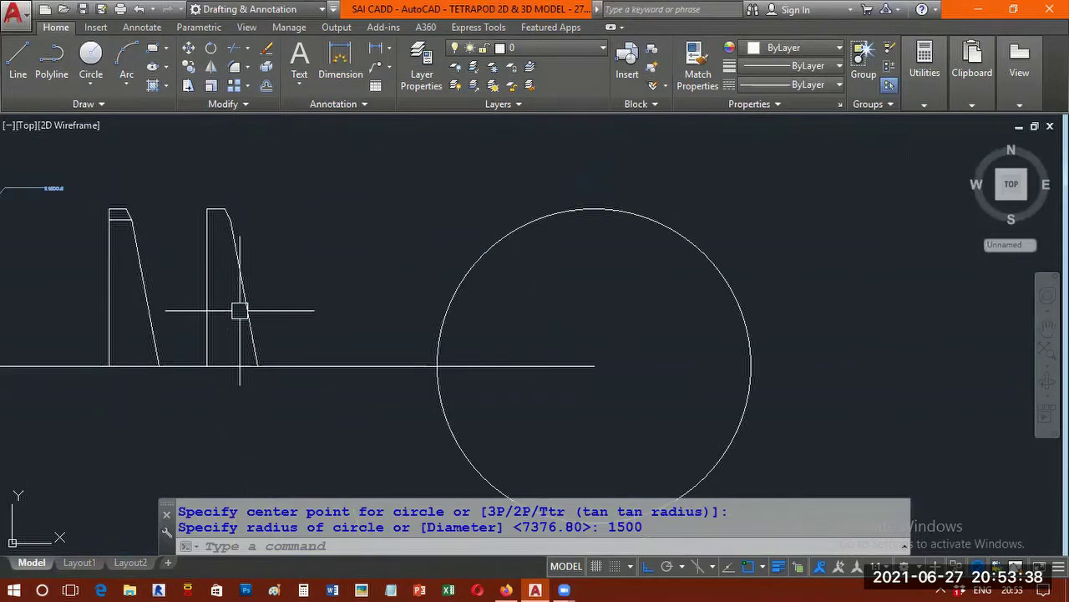
# Draw a vertical line from the new circle's centre to its top quadrant
pyautogui.write('L')
pyautogui.press('Return')
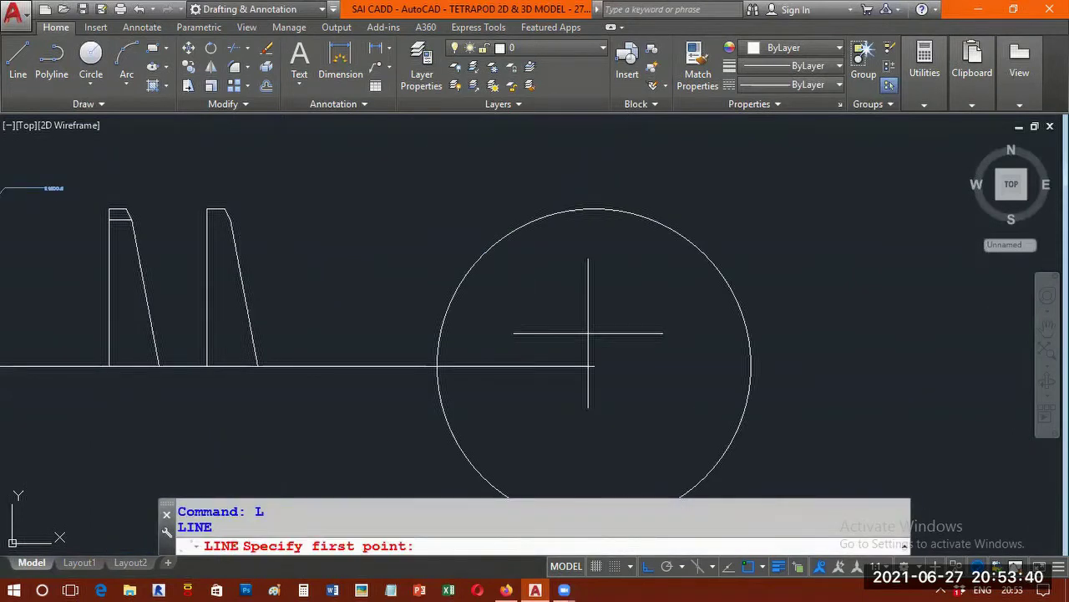
pyautogui.click(594, 366)
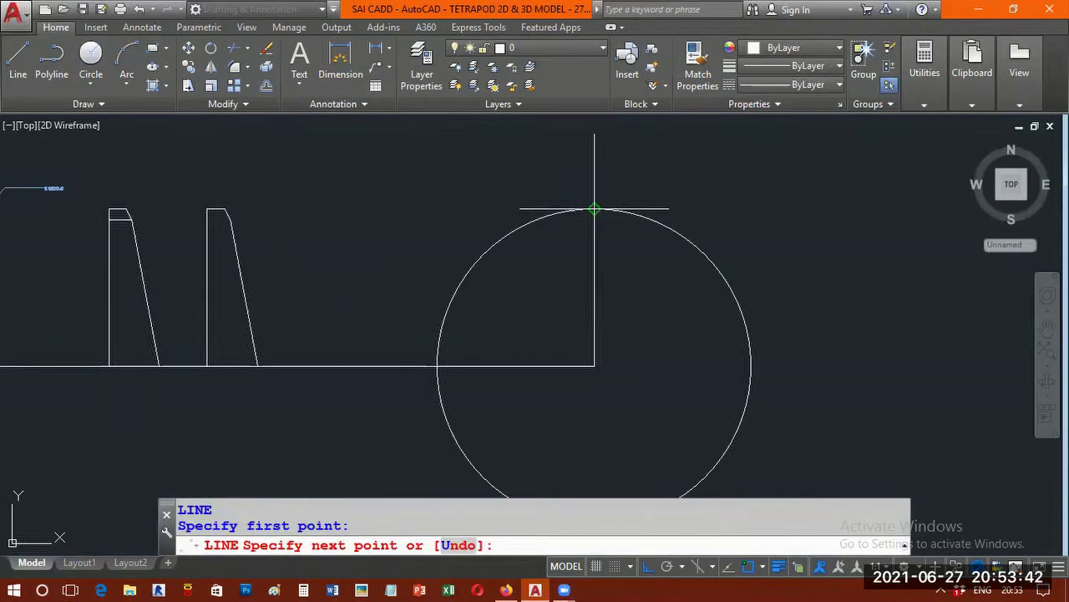
pyautogui.scroll(5, 594, 209)
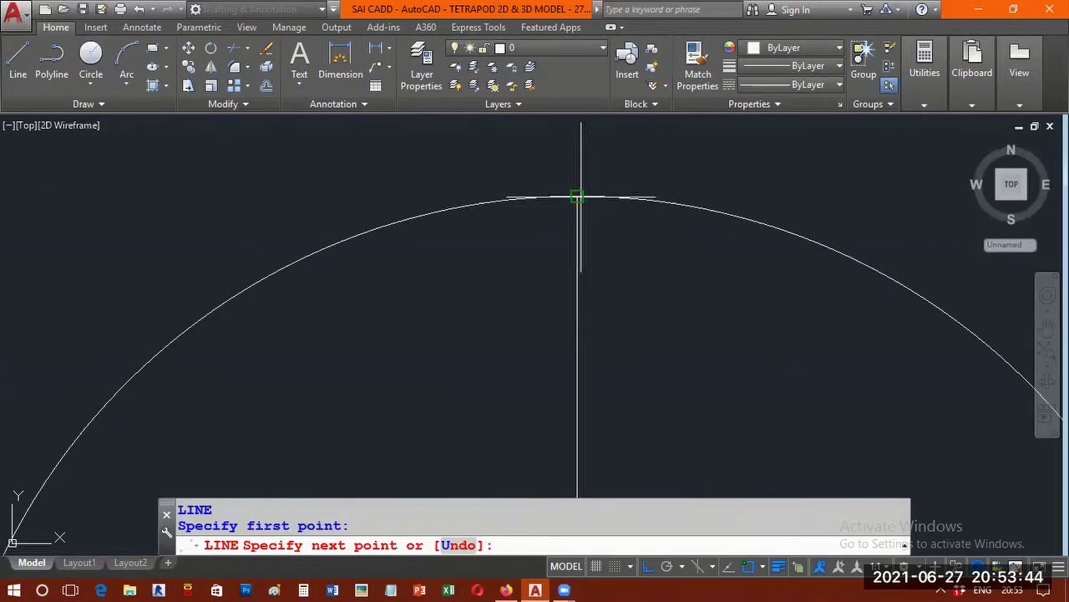
pyautogui.click(578, 198)
pyautogui.press('Return')
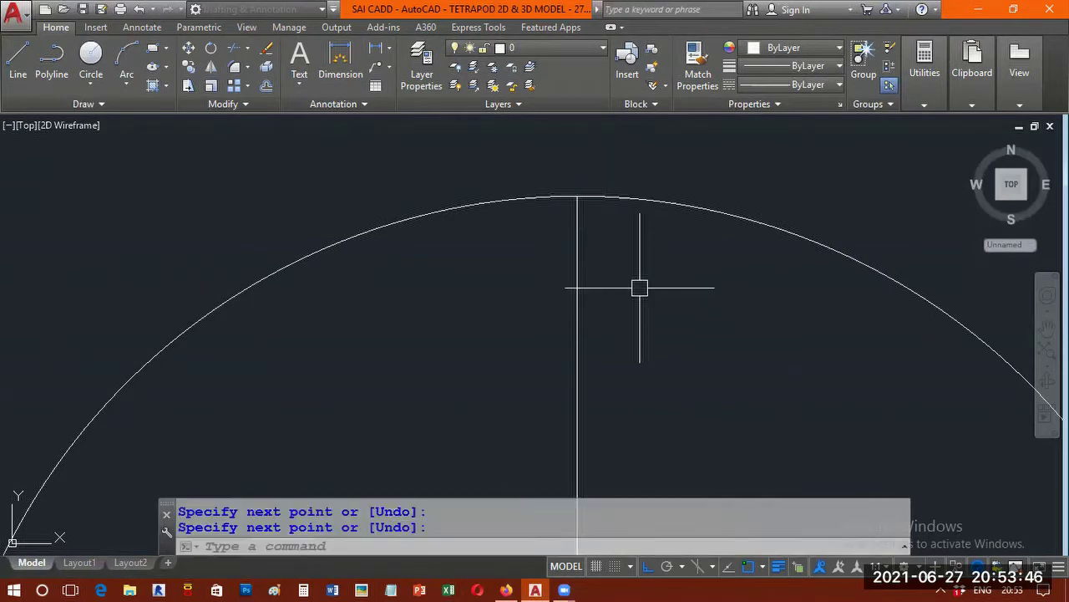
# Pan and zoom to view the yellow leg profile inside its whole circle
pyautogui.scroll(-3, 577, 318)
pyautogui.moveTo(418, 409); pyautogui.dragTo(455, 330, button='middle')
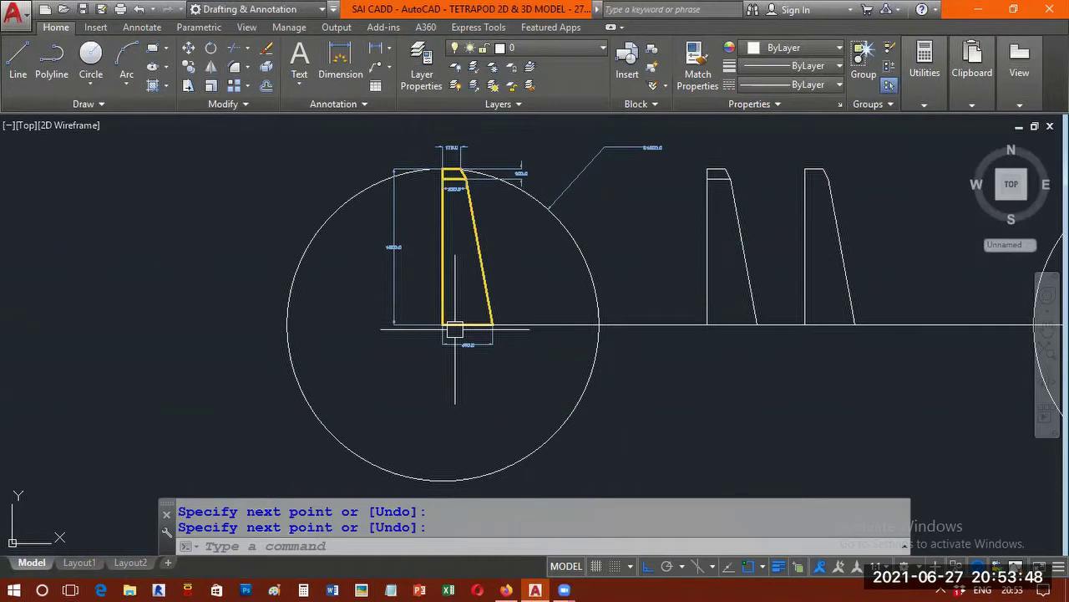
pyautogui.scroll(6, 464, 344)
pyautogui.scroll(-5, 384, 325)
pyautogui.moveTo(421, 302)
pyautogui.mouseDown(button='middle')
pyautogui.moveTo(620, 284)
pyautogui.moveTo(540, 304)
pyautogui.mouseUp(button='middle')
pyautogui.scroll(3, 539, 304)
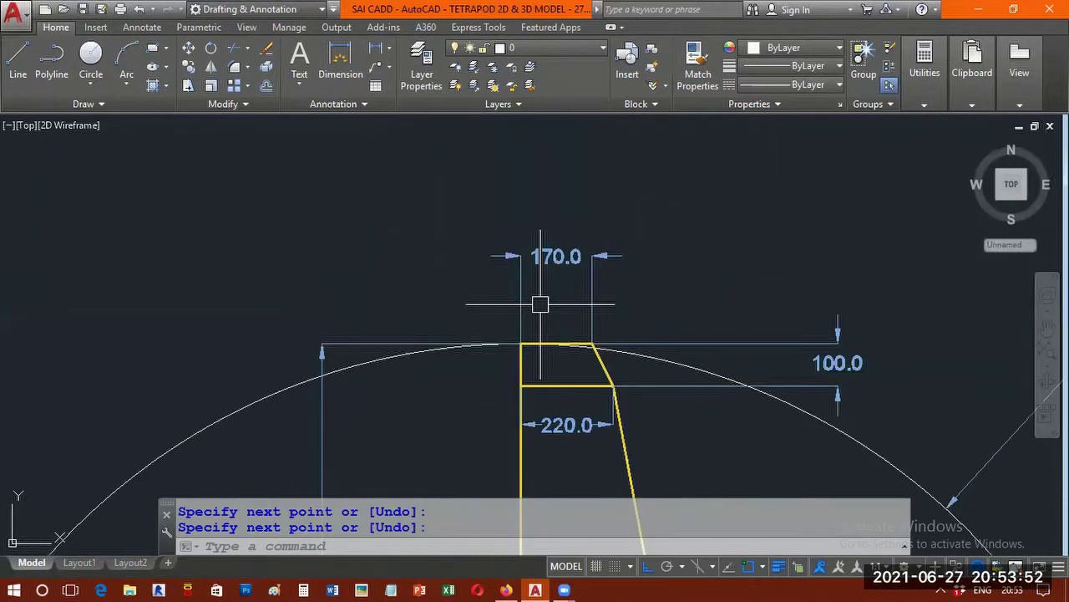
pyautogui.scroll(-2, 589, 321)
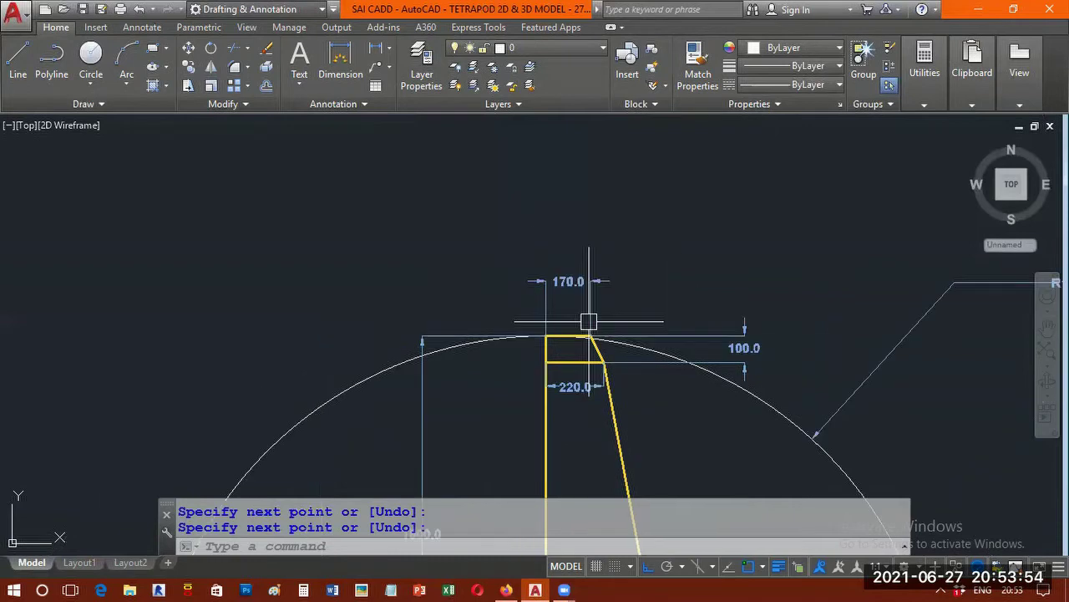
# Pan to check the yellow profile's 480.0 base dimension, then return to the new circle
pyautogui.moveTo(589, 322); pyautogui.dragTo(466, 74, button='middle')
pyautogui.moveTo(490, 314); pyautogui.dragTo(465, 232, button='middle')
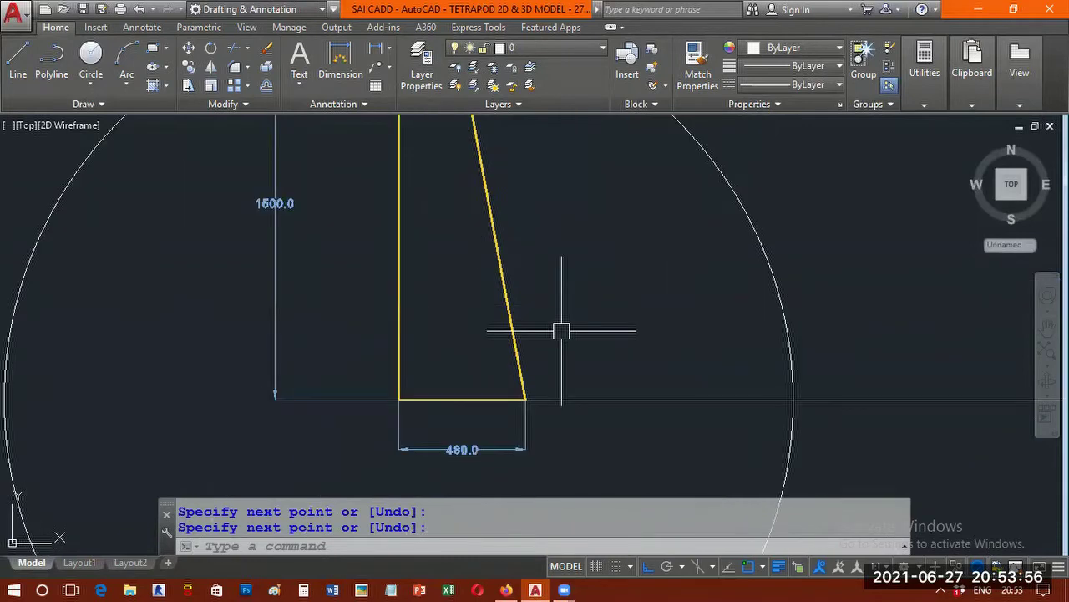
pyautogui.scroll(-3, 561, 331)
pyautogui.scroll(4, 574, 330)
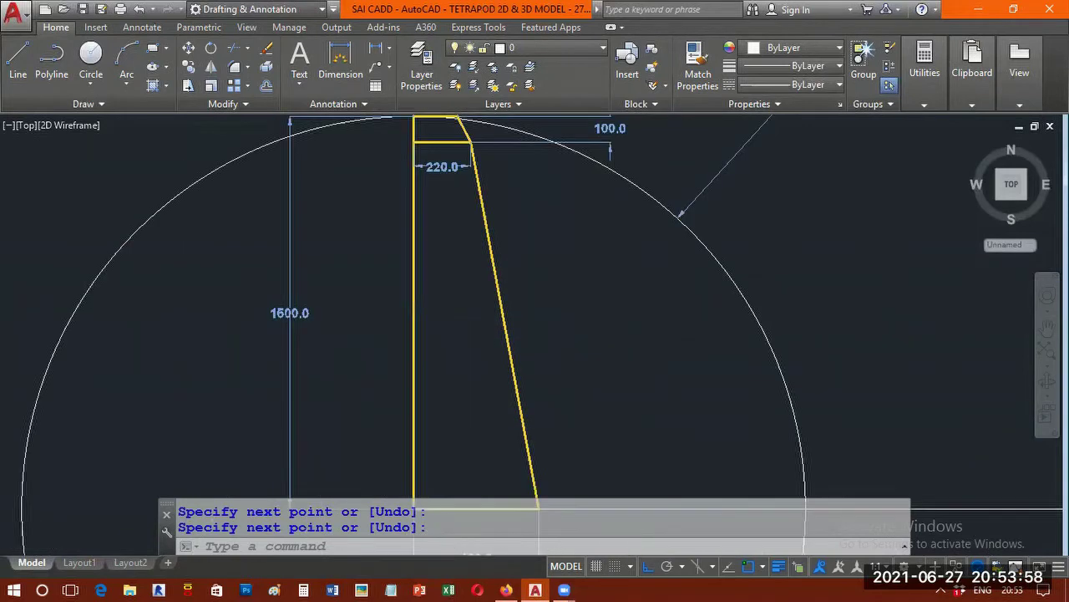
pyautogui.scroll(-4, 535, 335)
pyautogui.moveTo(627, 361); pyautogui.dragTo(362, 338, button='middle')
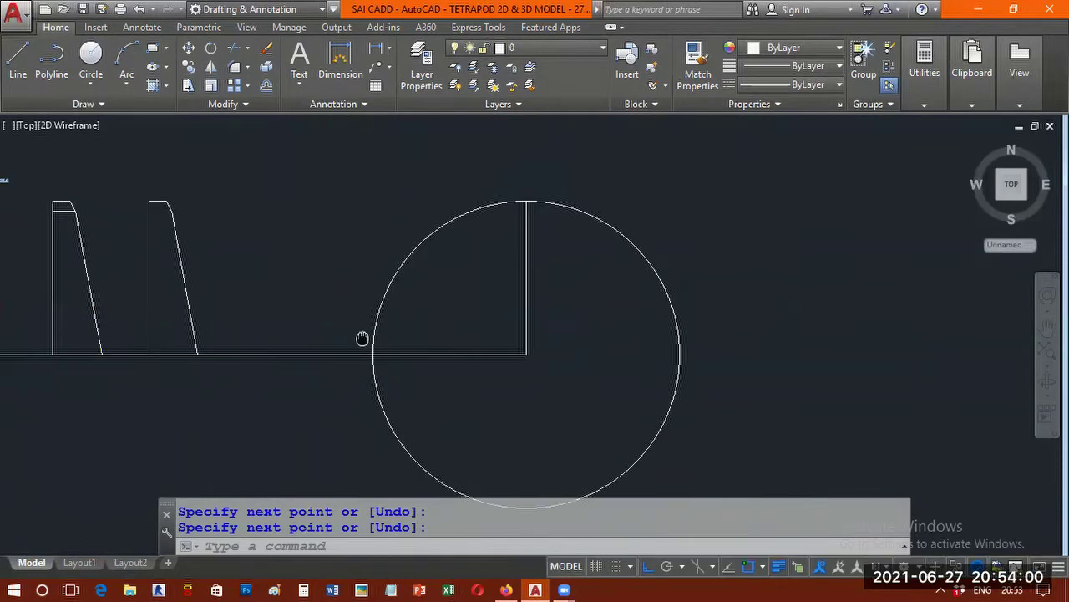
pyautogui.scroll(5, 470, 370)
# Draw a 480-long horizontal line rightward from the new circle's centre
pyautogui.write('L')
pyautogui.press('Return')
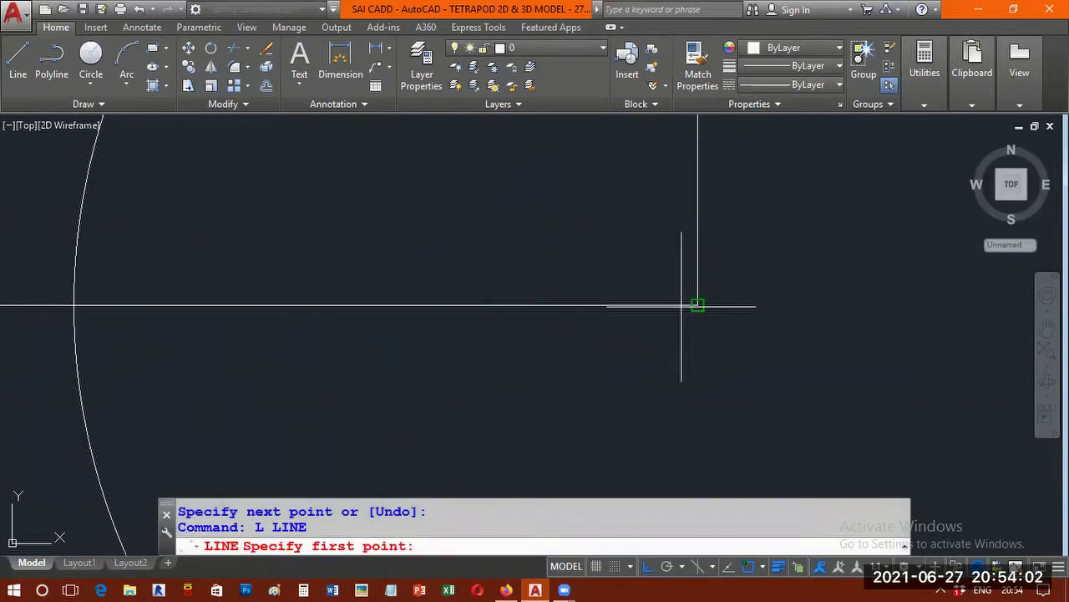
pyautogui.click(698, 306)
pyautogui.write('48')
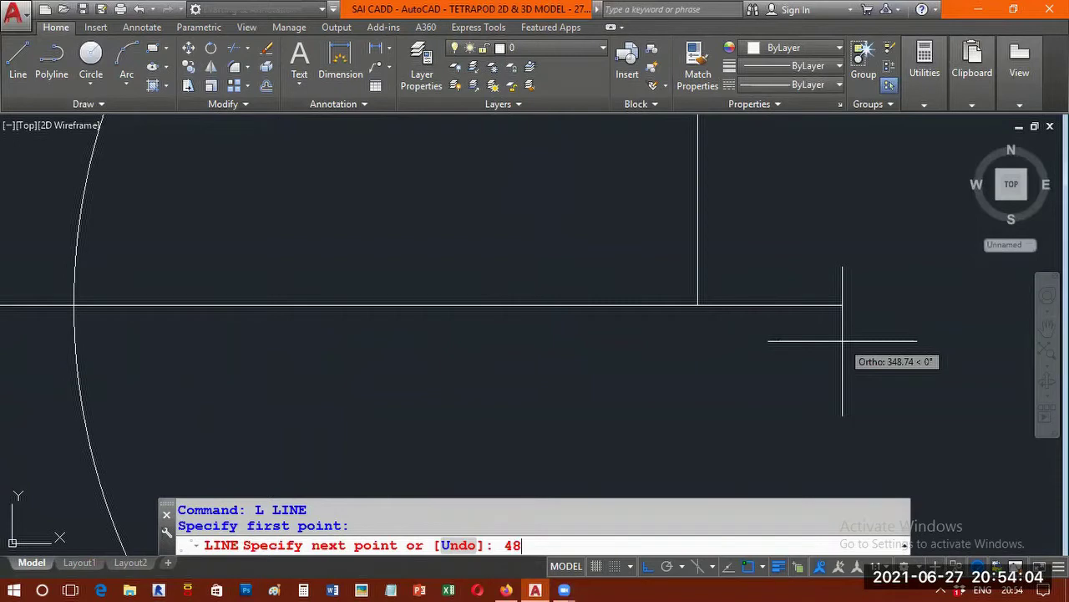
pyautogui.write('0')
pyautogui.press('Return')
pyautogui.scroll(-2, 582, 305)
pyautogui.scroll(3, 564, 291)
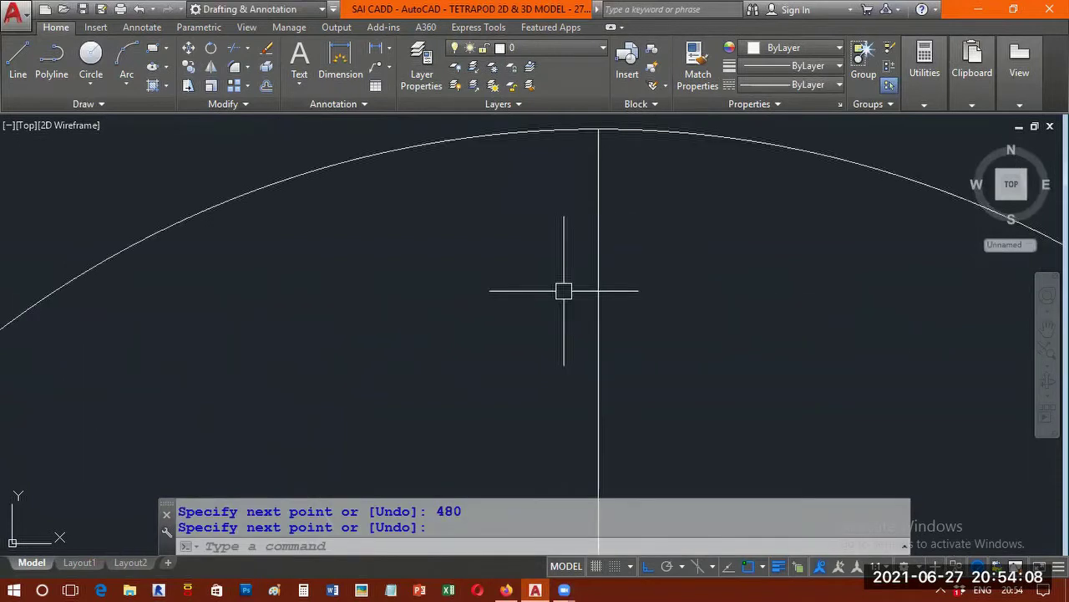
pyautogui.press('Return')
pyautogui.write('l')
pyautogui.press('Return')
pyautogui.moveTo(599, 130); pyautogui.dragTo(474, 357, button='middle')
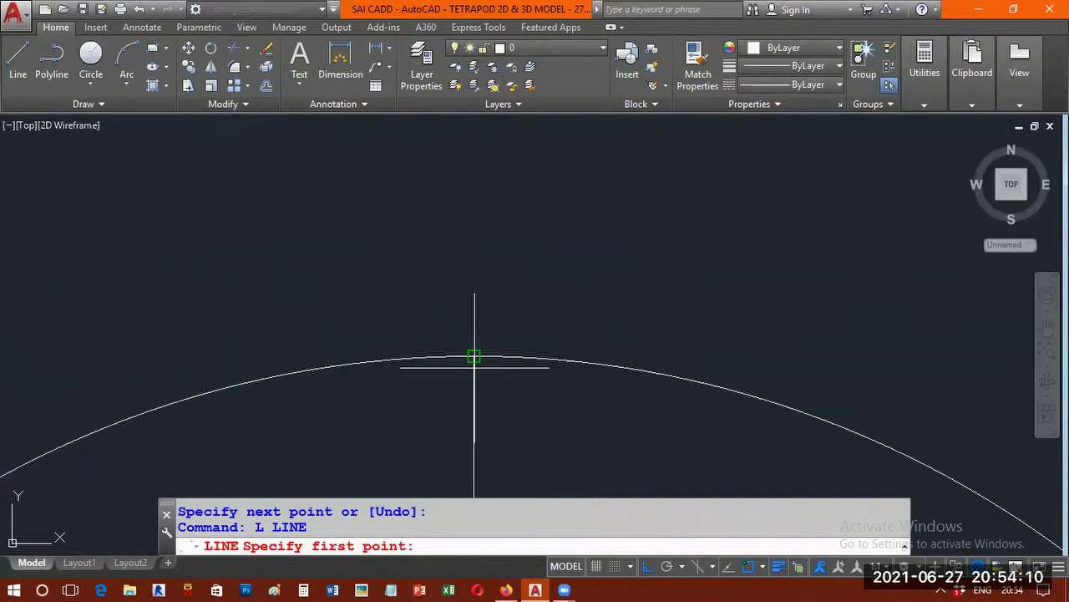
pyautogui.click(474, 357)
pyautogui.write('170')
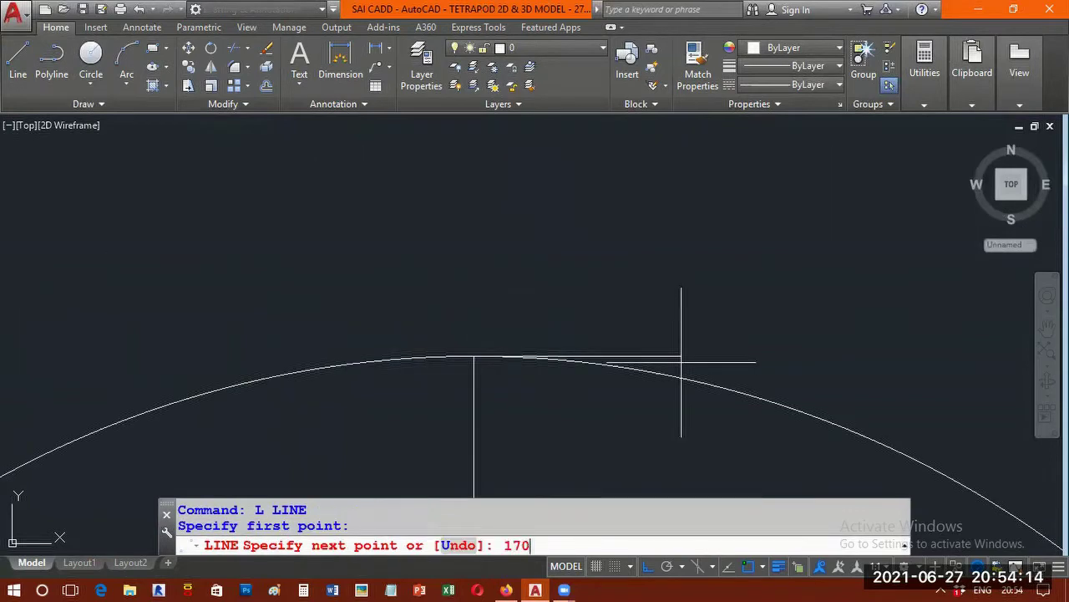
pyautogui.press('Return')
pyautogui.press('Return')
pyautogui.moveTo(681, 362); pyautogui.dragTo(549, 362, button='middle')
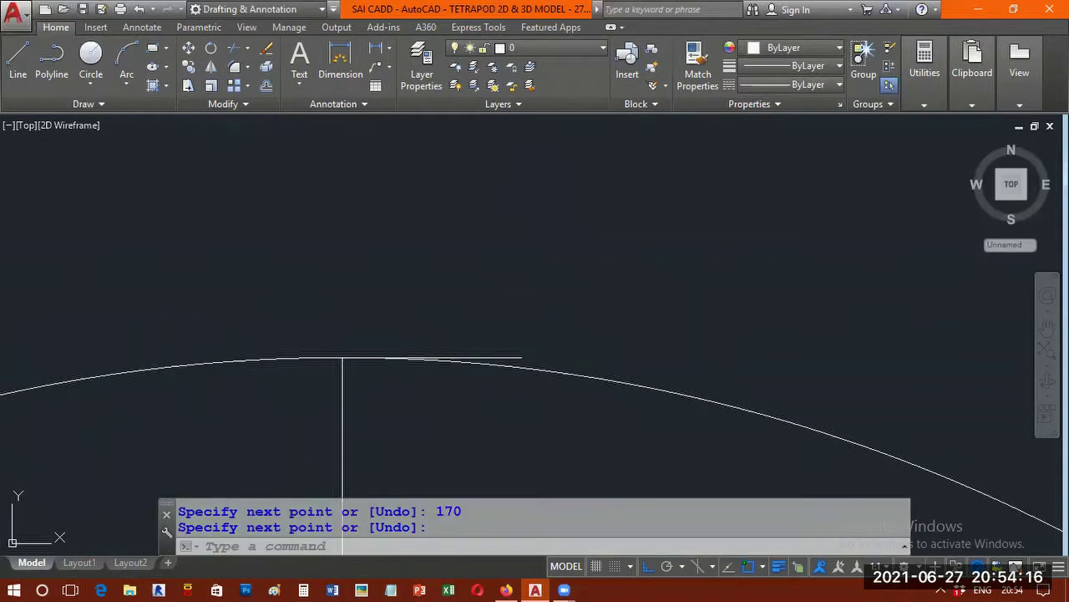
pyautogui.scroll(-3, 566, 387)
pyautogui.scroll(-3, 209, 286)
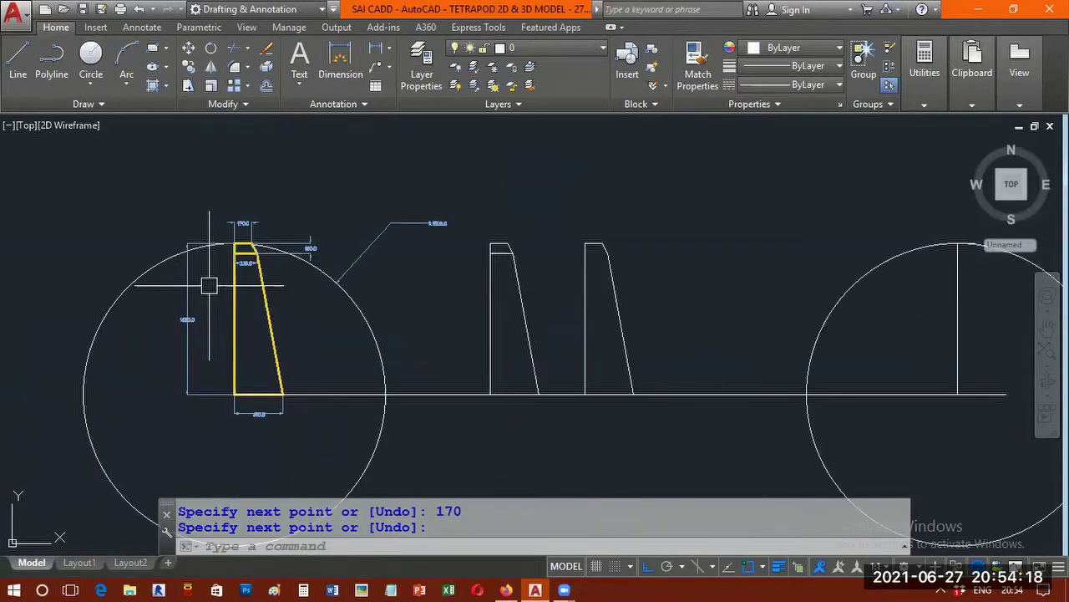
pyautogui.scroll(5, 252, 246)
pyautogui.scroll(4, 252, 247)
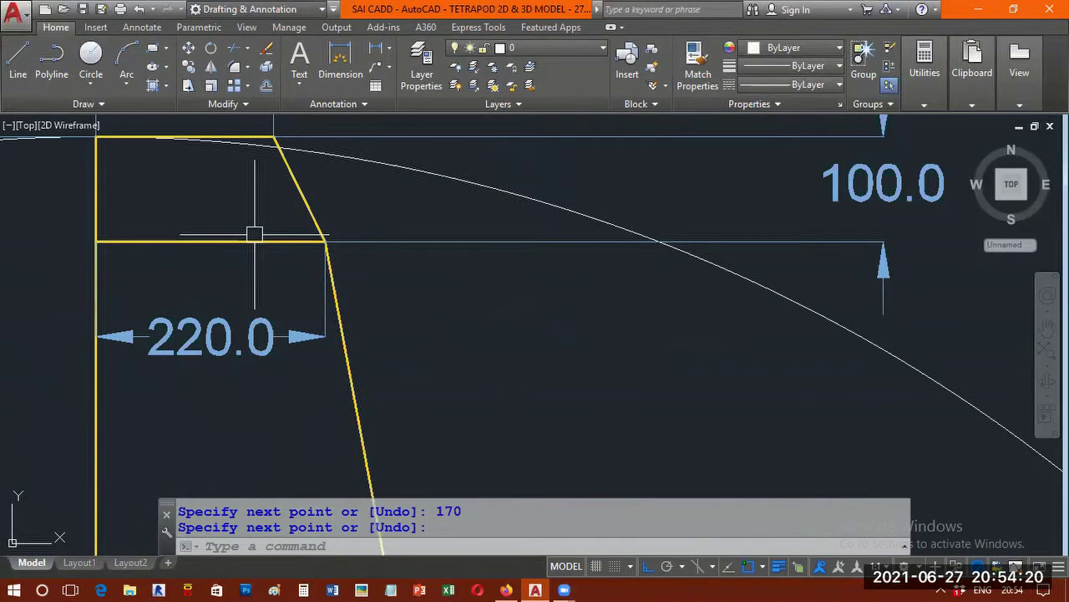
pyautogui.moveTo(254, 234); pyautogui.dragTo(335, 464, button='middle')
pyautogui.moveTo(357, 223); pyautogui.dragTo(394, 332, button='middle')
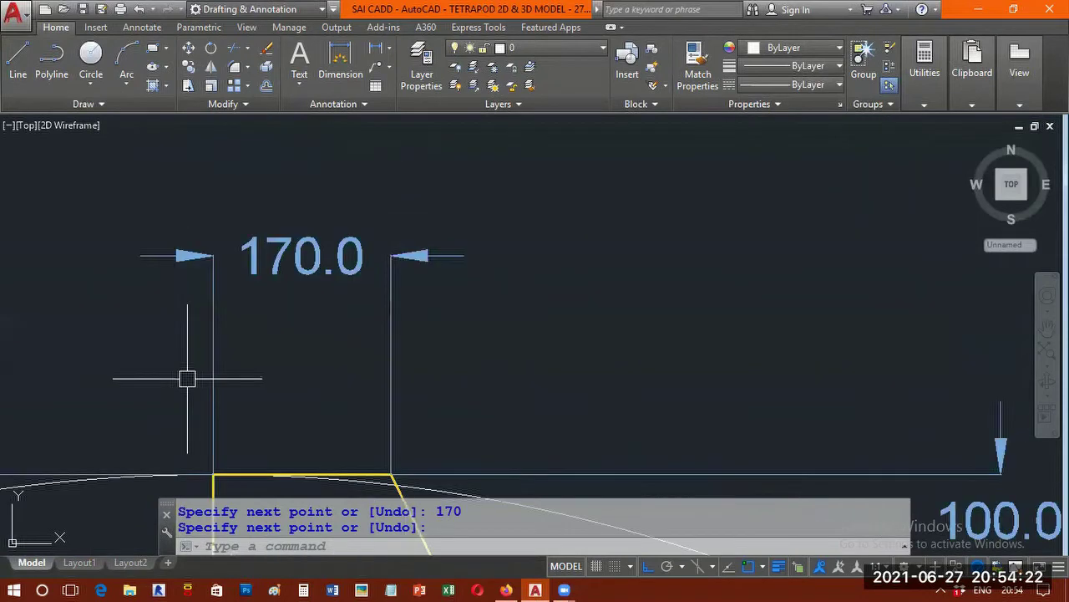
pyautogui.scroll(-4, 187, 379)
pyautogui.scroll(4, 499, 451)
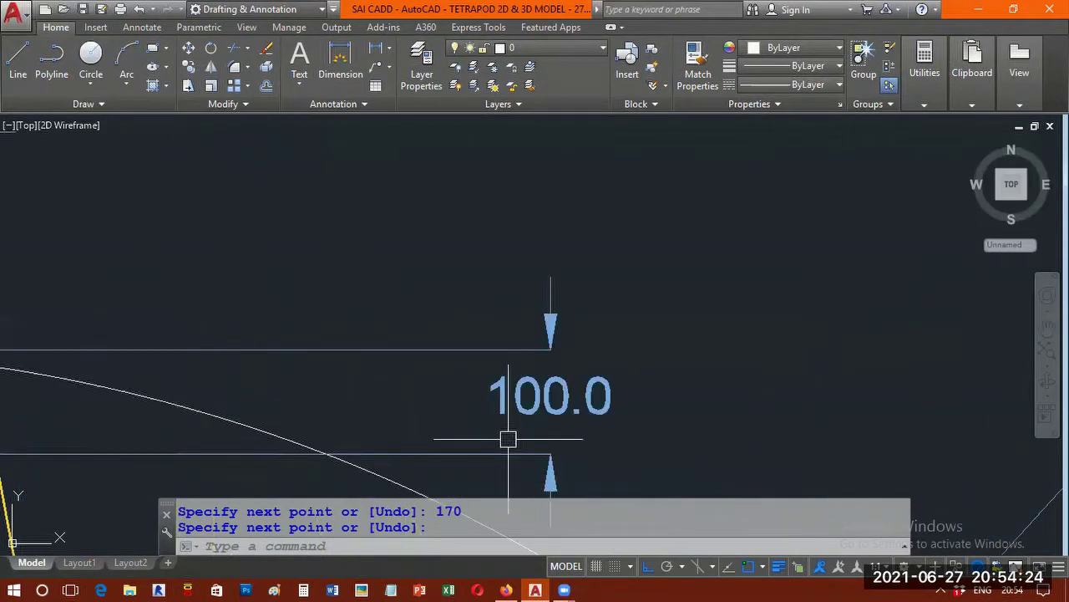
pyautogui.scroll(-4, 508, 439)
pyautogui.moveTo(241, 492); pyautogui.dragTo(275, 415, button='middle')
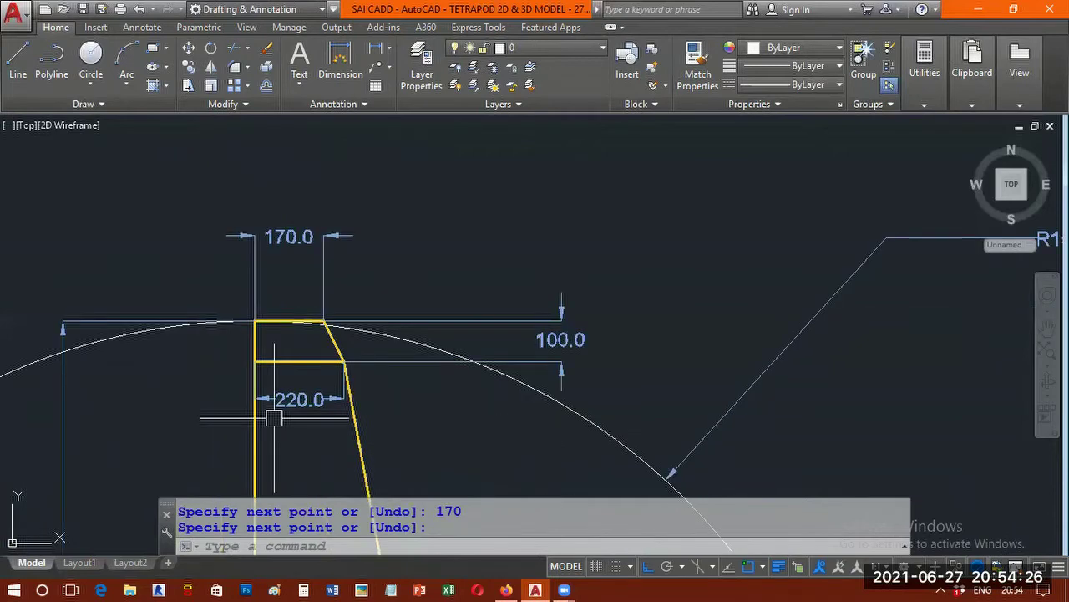
pyautogui.scroll(4, 275, 415)
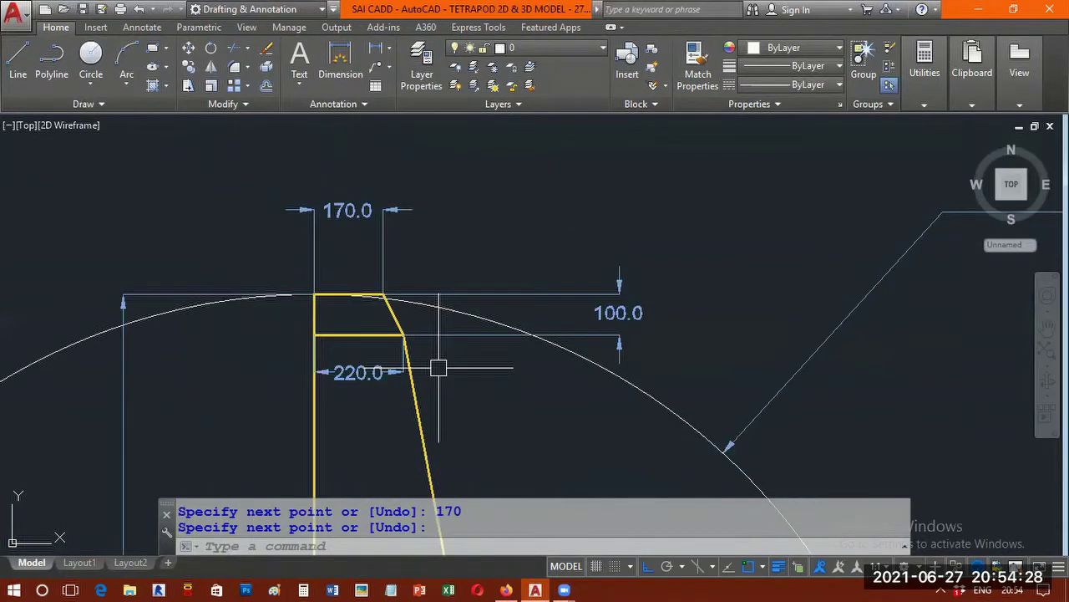
pyautogui.scroll(-2, 439, 368)
pyautogui.moveTo(528, 336); pyautogui.dragTo(610, 340, button='middle')
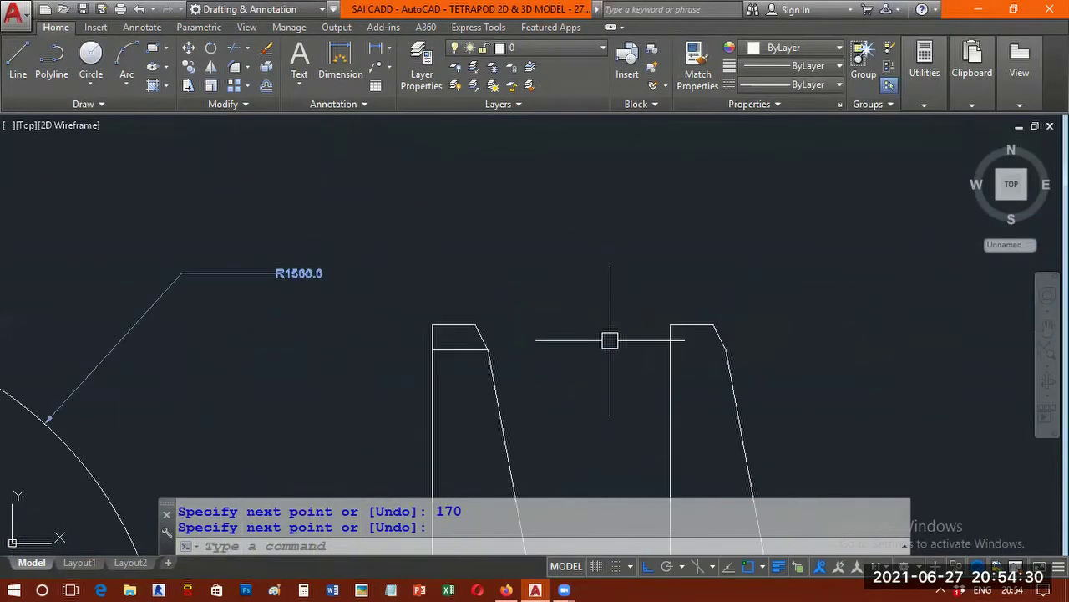
pyautogui.middleClick(698, 346)
pyautogui.middleClick(698, 345)
pyautogui.scroll(5, 698, 346)
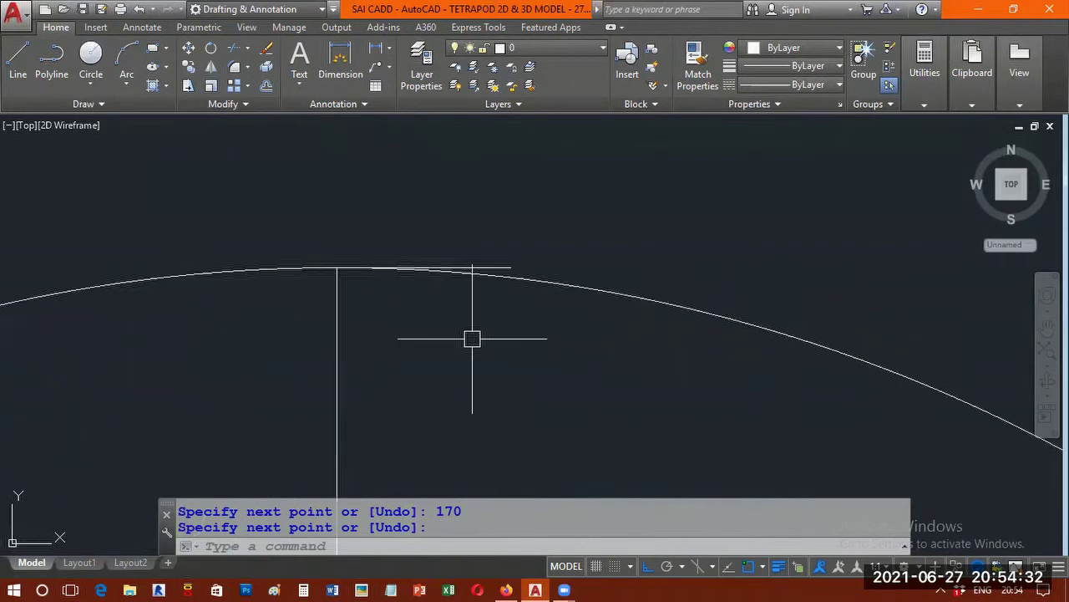
# Offset the 170-unit top line 100 units downward
pyautogui.write('o')
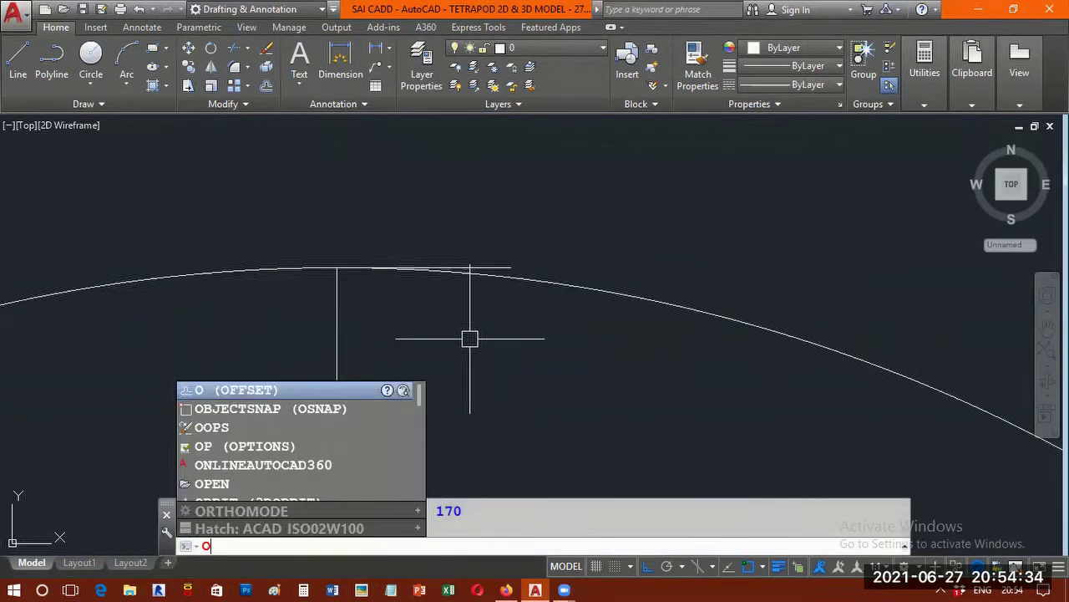
pyautogui.press('Return')
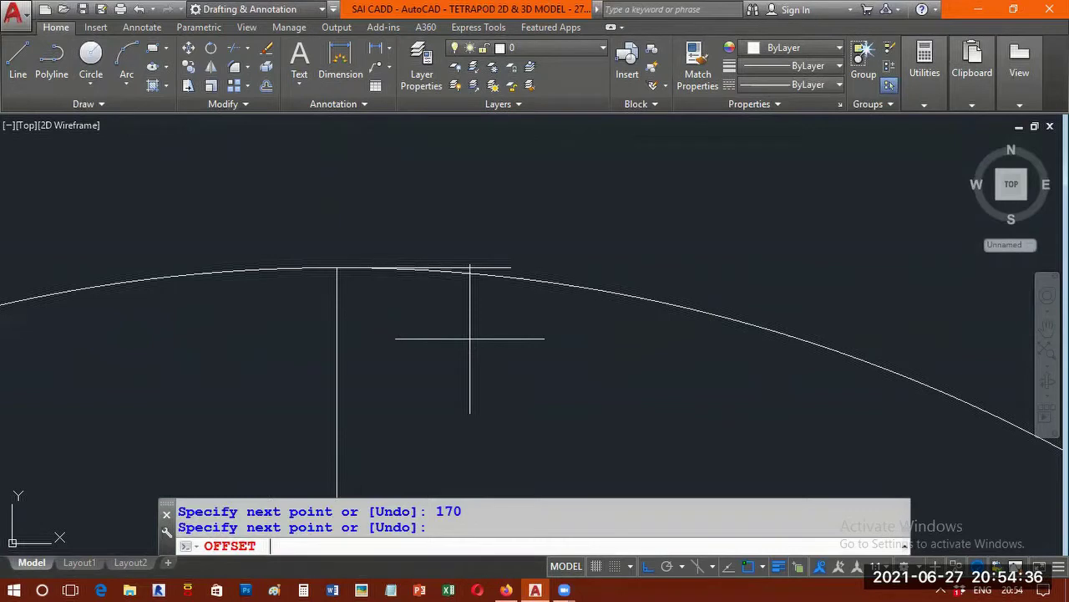
pyautogui.write('100')
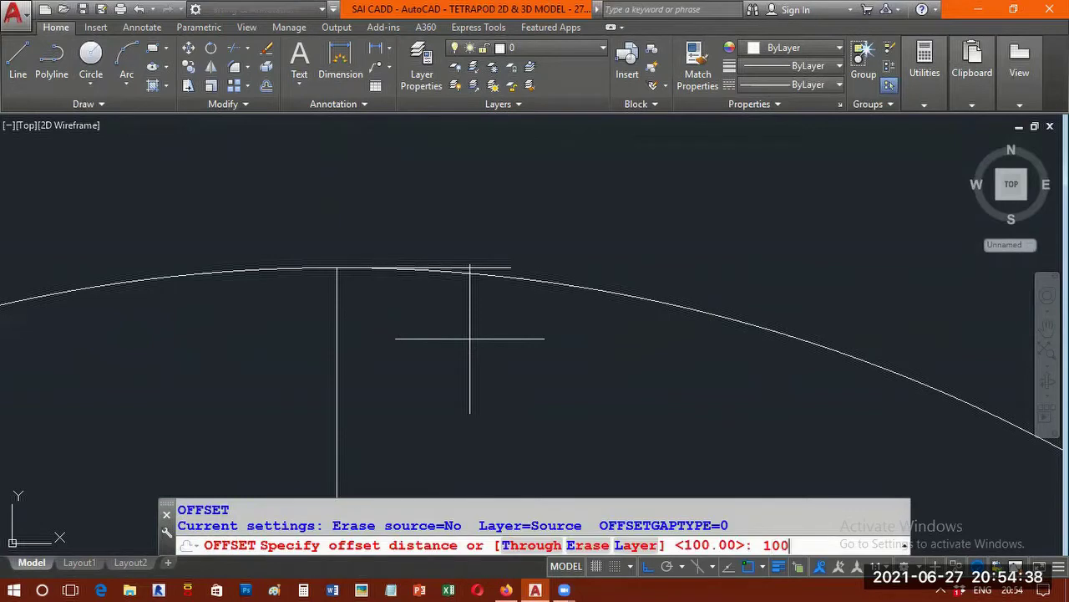
pyautogui.press('Return')
pyautogui.scroll(4, 468, 262)
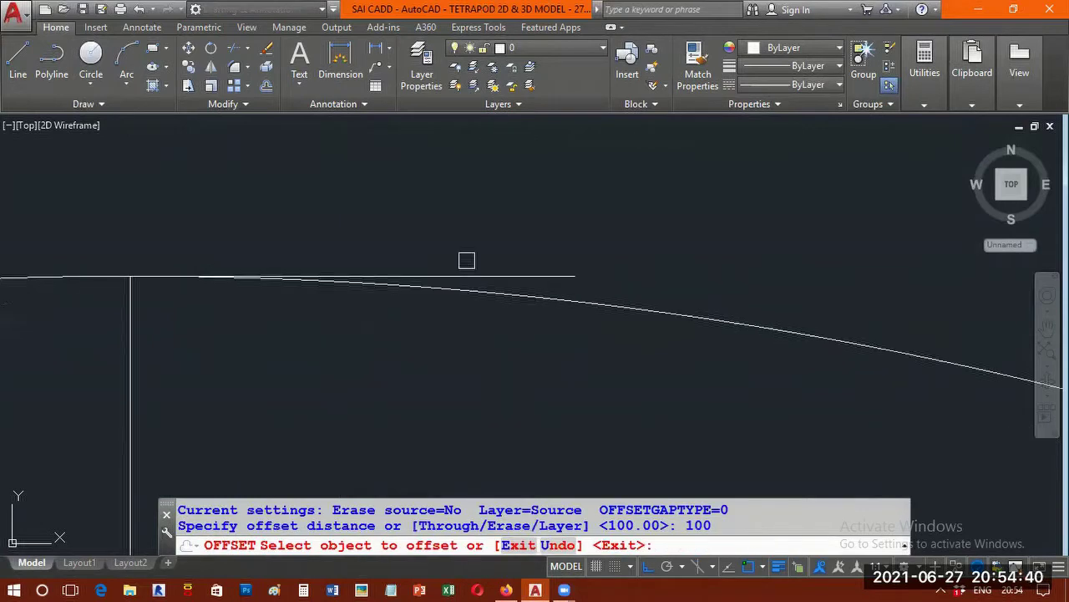
pyautogui.click(571, 278)
pyautogui.click(532, 398)
pyautogui.scroll(-4, 535, 395)
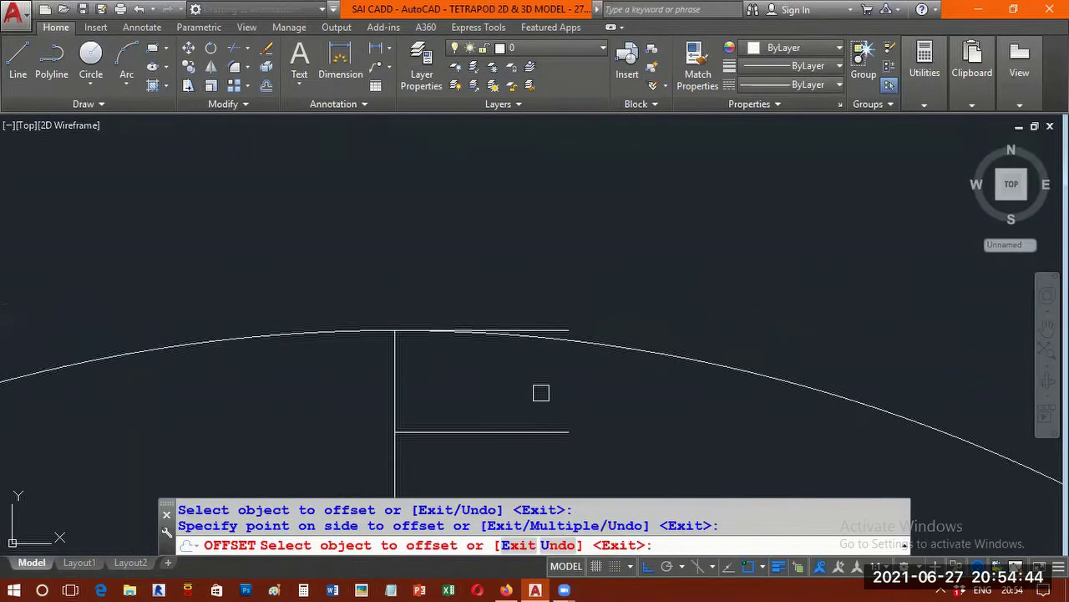
pyautogui.press('Return')
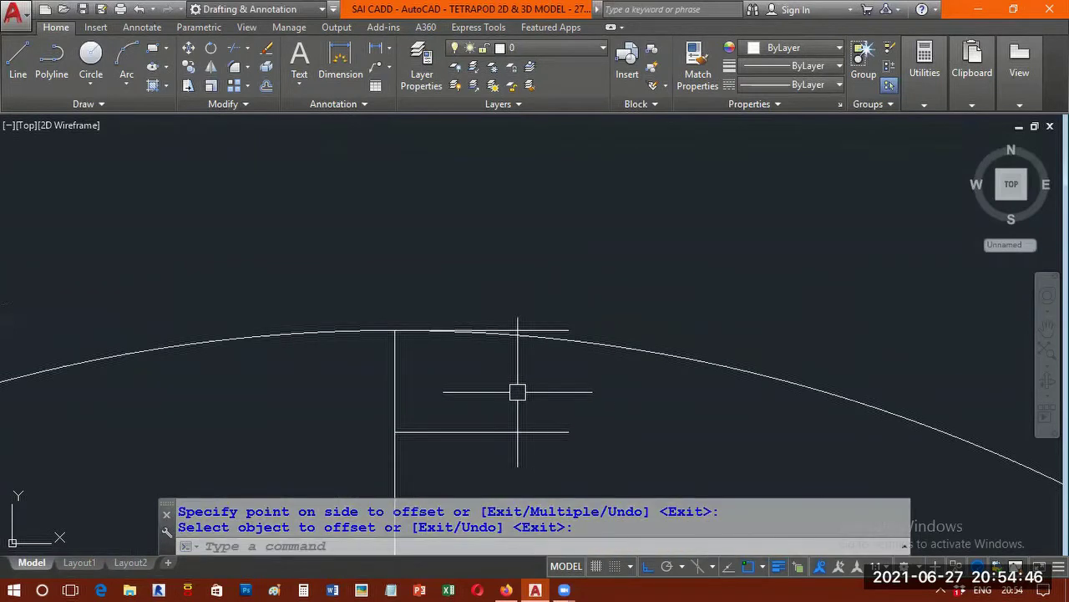
pyautogui.click(468, 431)
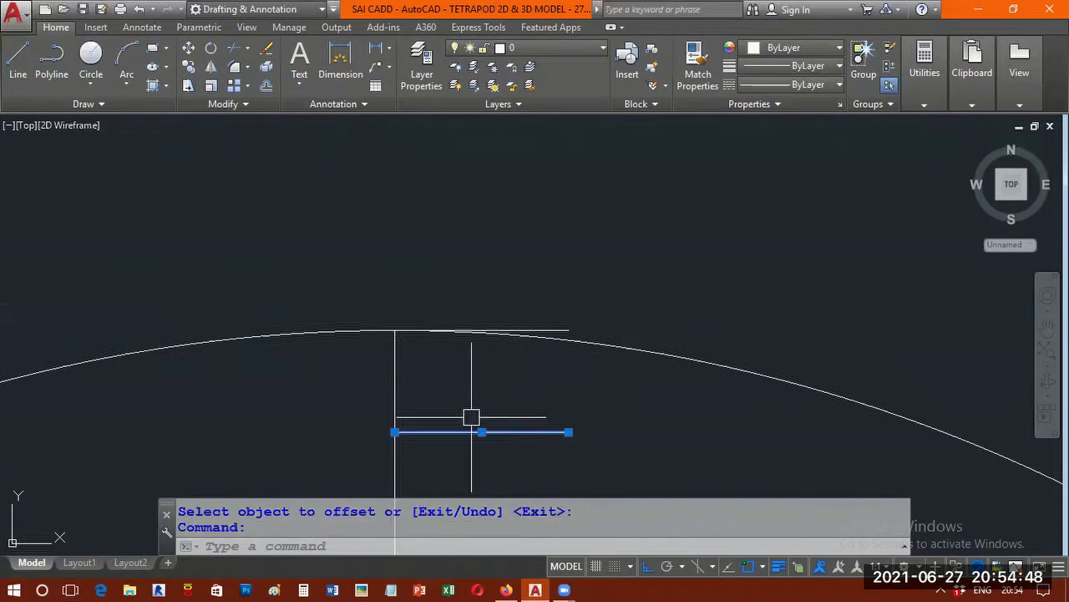
pyautogui.press('Escape')
pyautogui.press('Escape')
pyautogui.press('Escape')
pyautogui.scroll(-5, 393, 373)
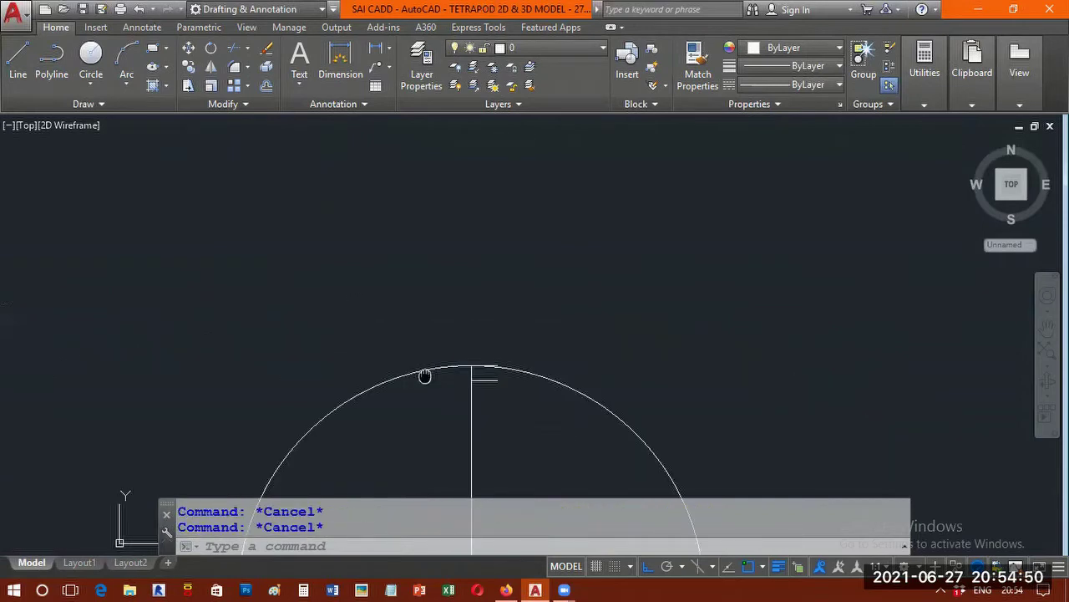
# Pan and zoom from the other tetrapod outlines to the arc with the new lines
pyautogui.moveTo(425, 376); pyautogui.dragTo(337, 443, button='middle')
pyautogui.scroll(8, 220, 386)
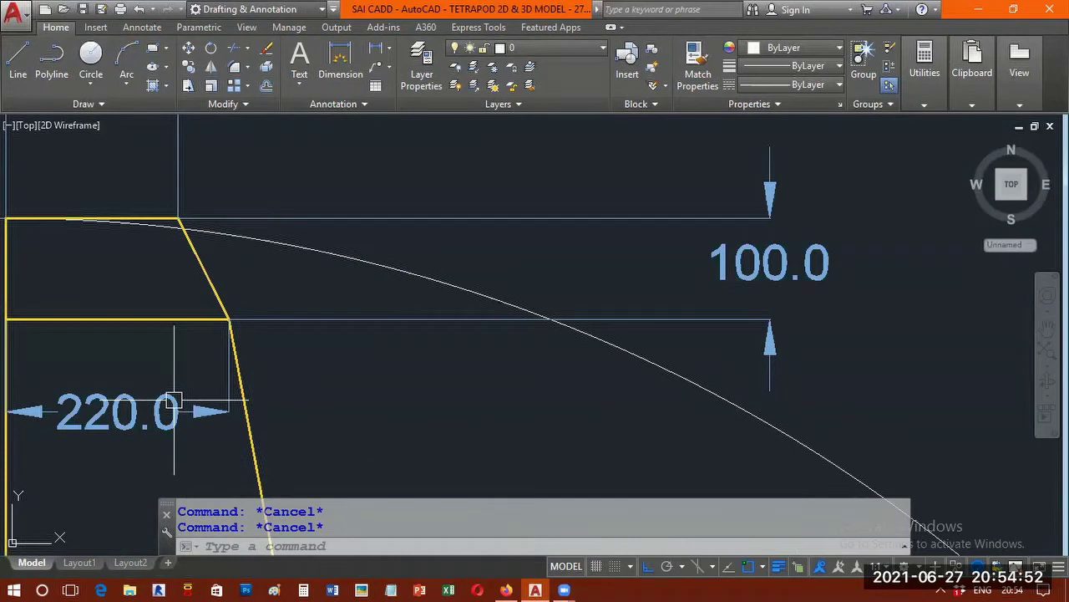
pyautogui.scroll(-8, 173, 401)
pyautogui.moveTo(442, 397); pyautogui.dragTo(812, 366, button='middle')
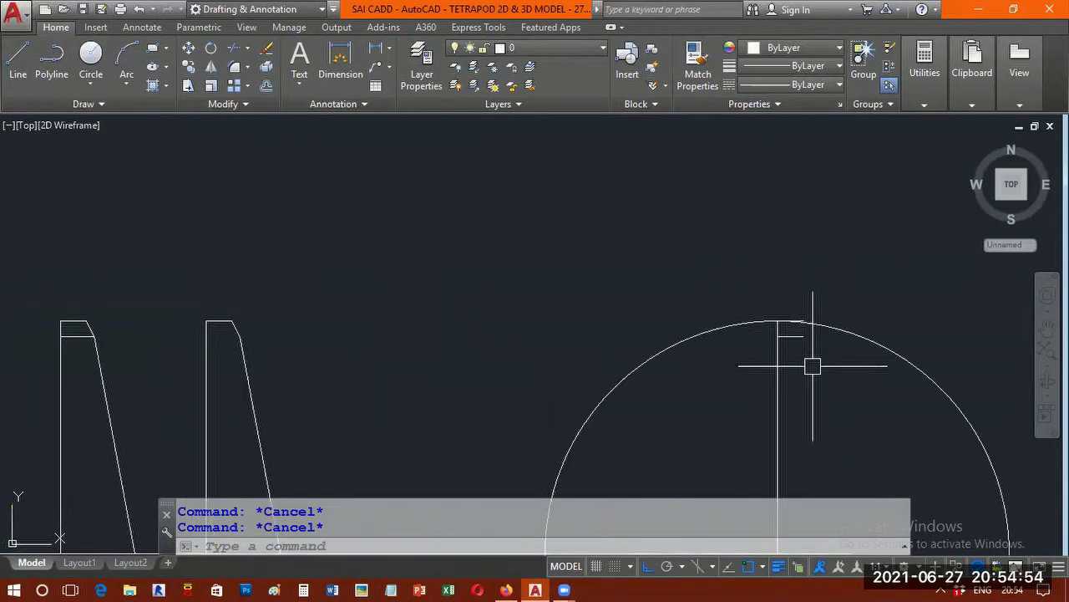
pyautogui.scroll(3, 812, 366)
pyautogui.scroll(8, 319, 365)
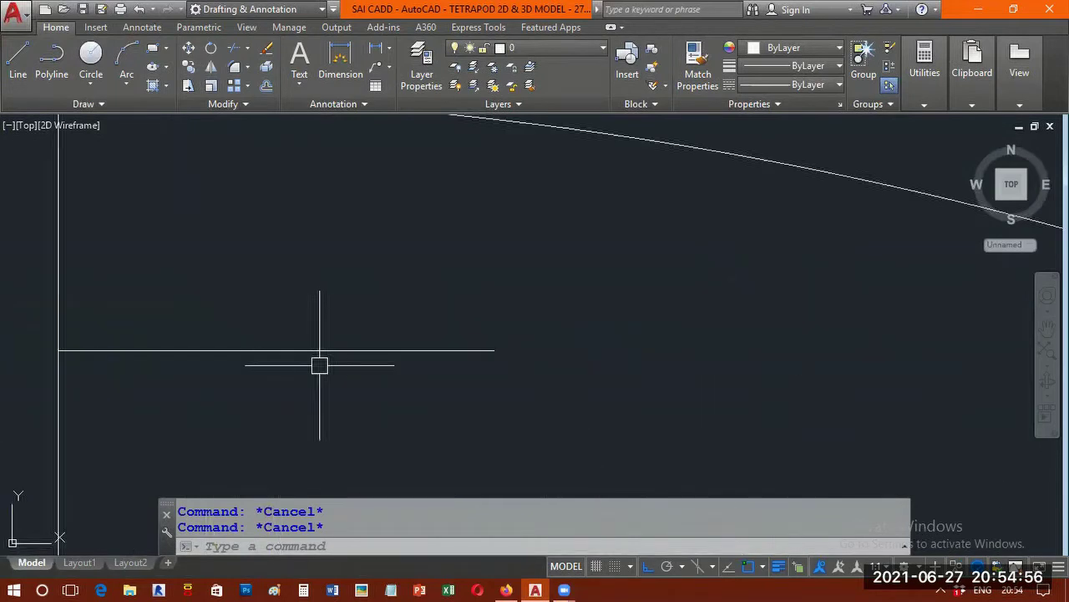
pyautogui.scroll(-2, 442, 333)
# Lengthen the lower offset line to a total length of 220 with LENGTHEN
pyautogui.write('LENGT')
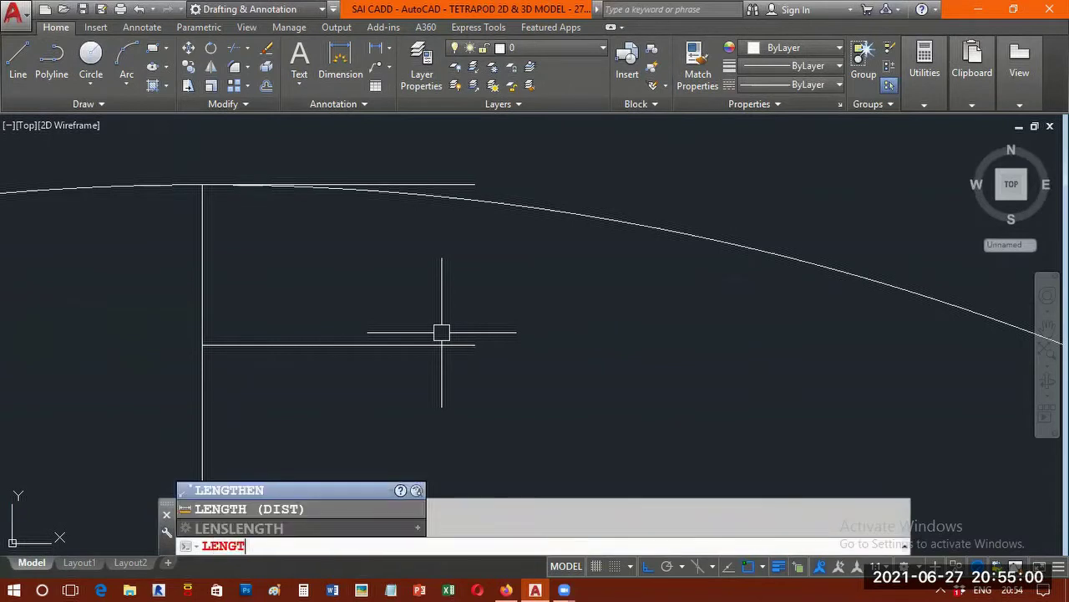
pyautogui.write('HEN')
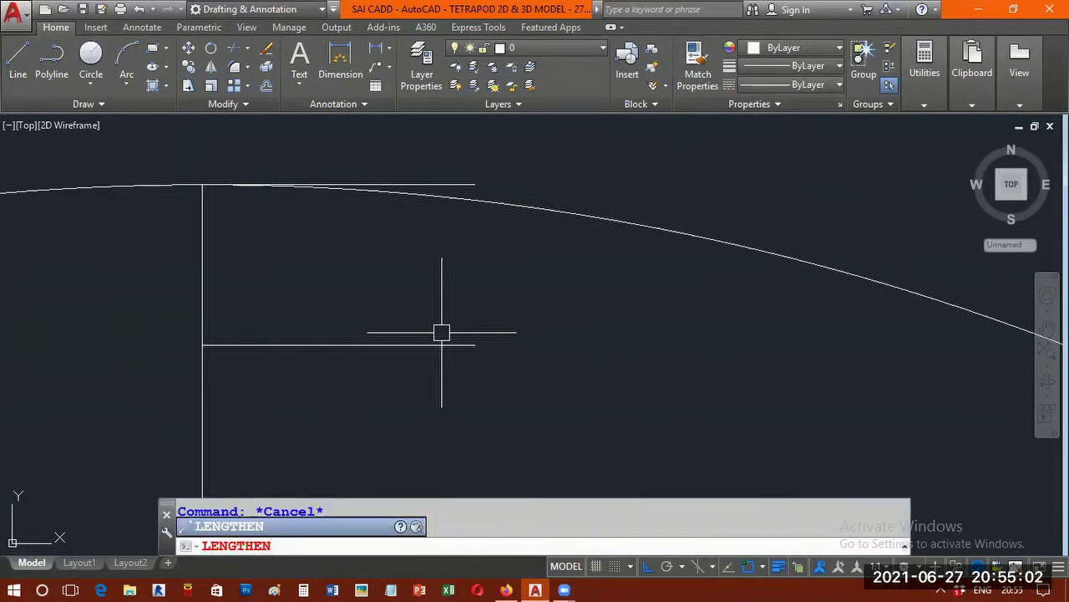
pyautogui.press('Return')
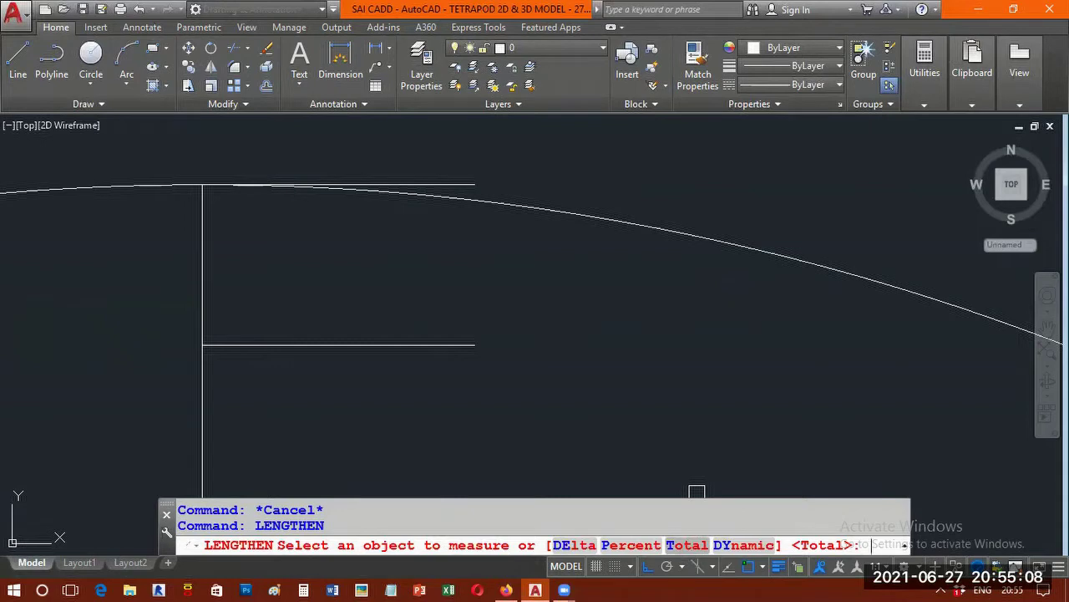
pyautogui.write('T')
pyautogui.press('Return')
pyautogui.write('220')
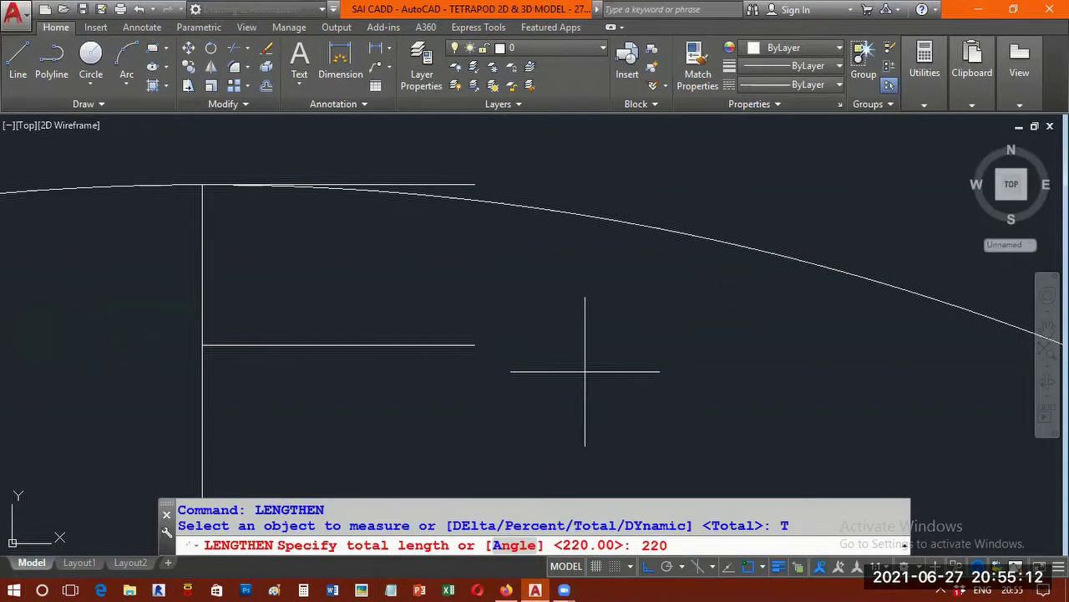
pyautogui.press('Return')
pyautogui.click(462, 351)
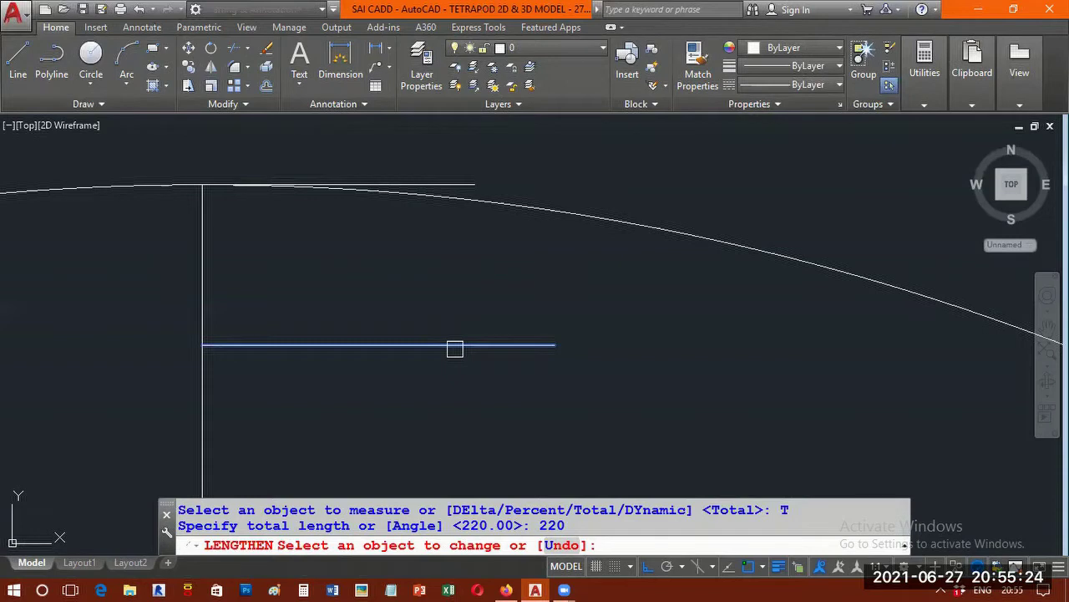
pyautogui.click(454, 349)
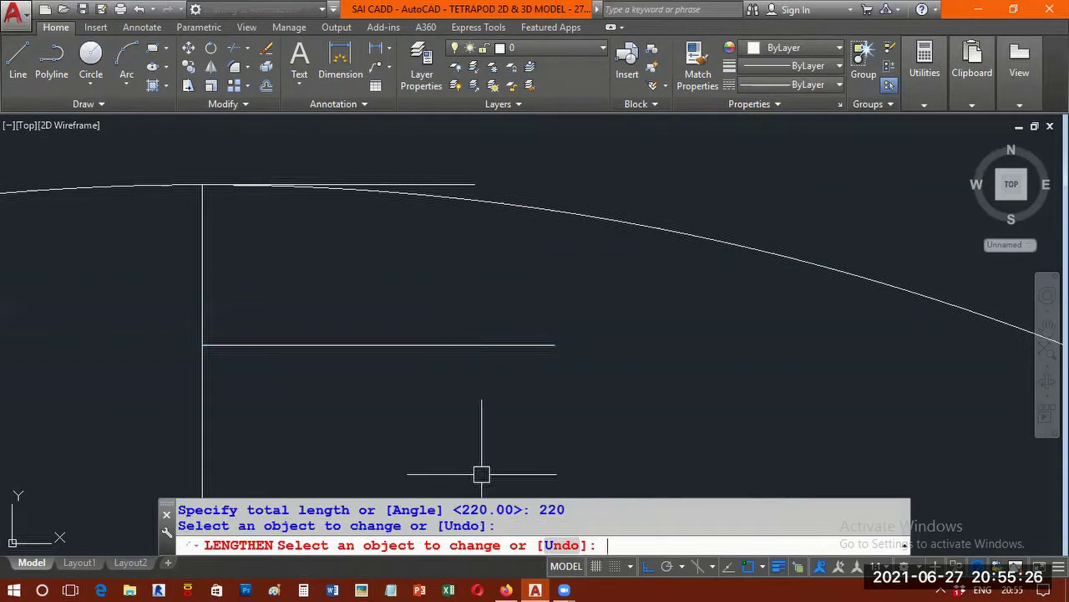
pyautogui.press('Return')
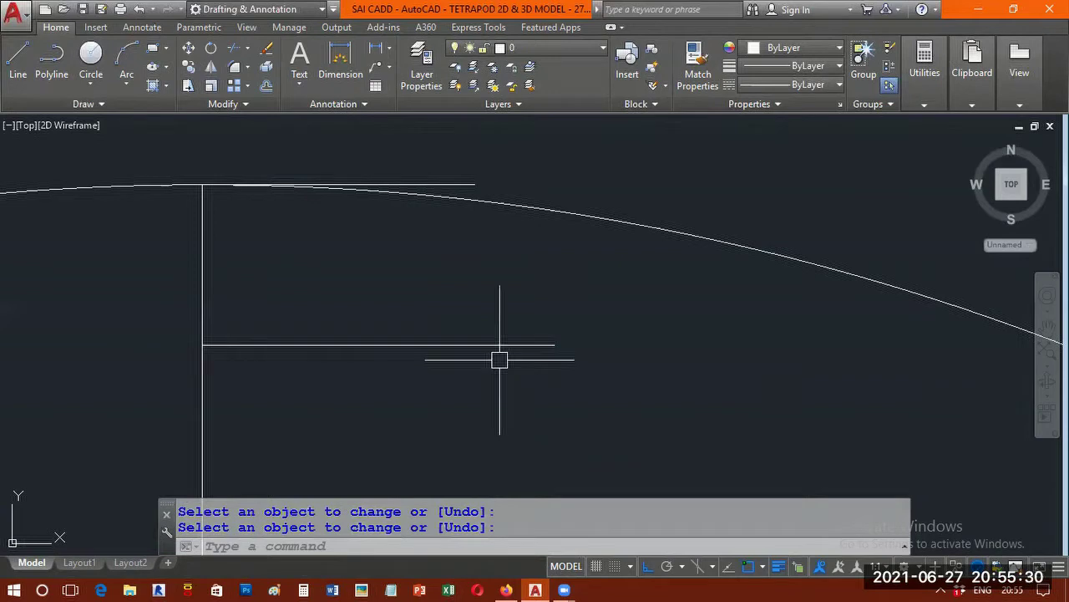
pyautogui.scroll(-3, 499, 360)
pyautogui.scroll(-3, 521, 390)
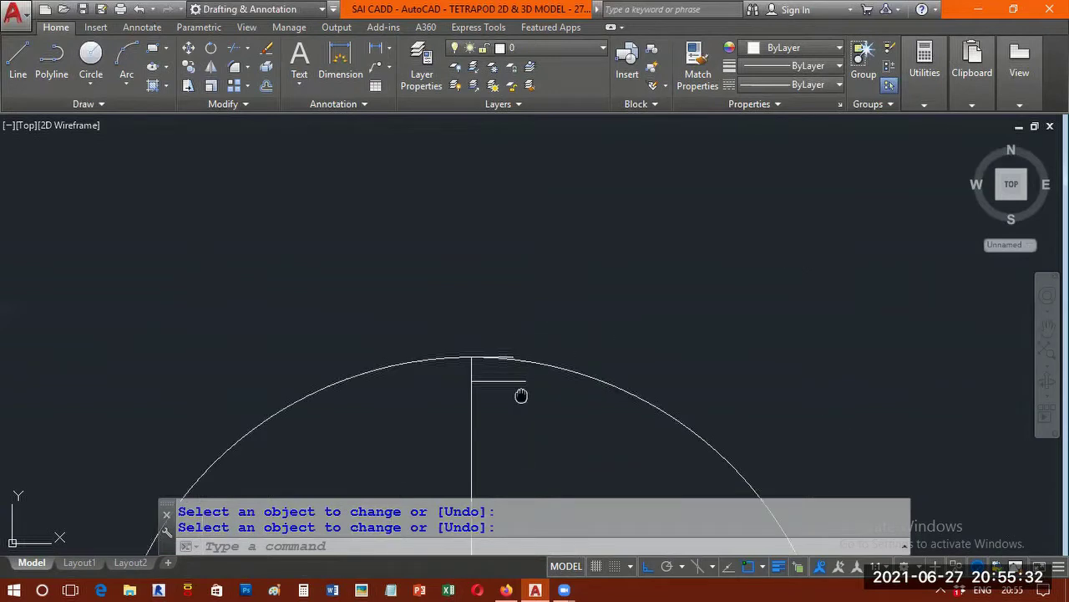
# Draw a slanted edge line from the 170 top line to the 220 line
pyautogui.moveTo(521, 395); pyautogui.dragTo(501, 269, button='middle')
pyautogui.scroll(-2, 501, 268)
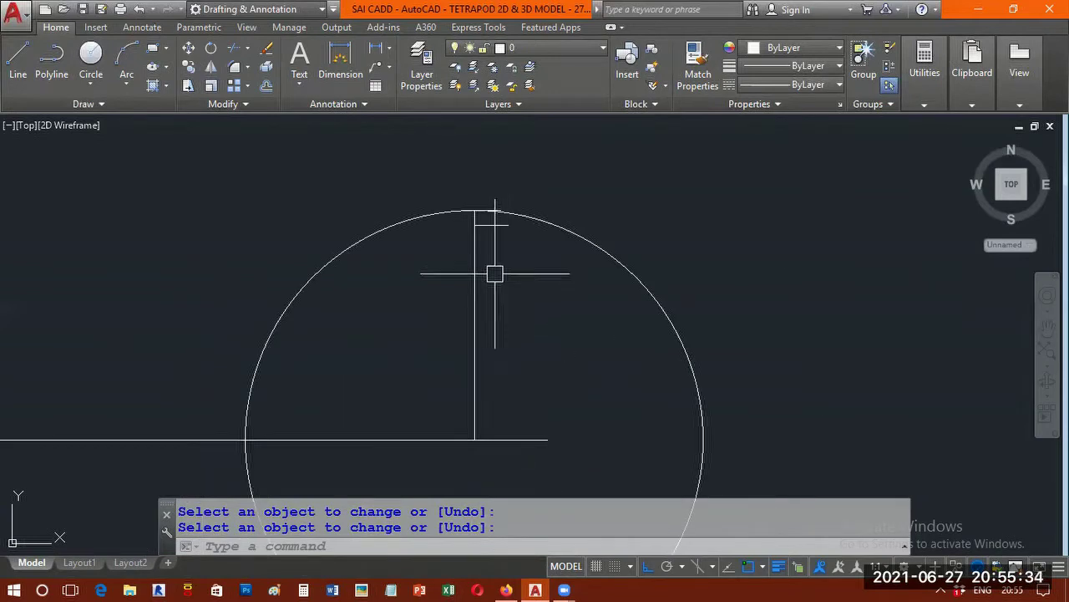
pyautogui.write('L')
pyautogui.press('Return')
pyautogui.moveTo(499, 209); pyautogui.dragTo(457, 322, button='middle')
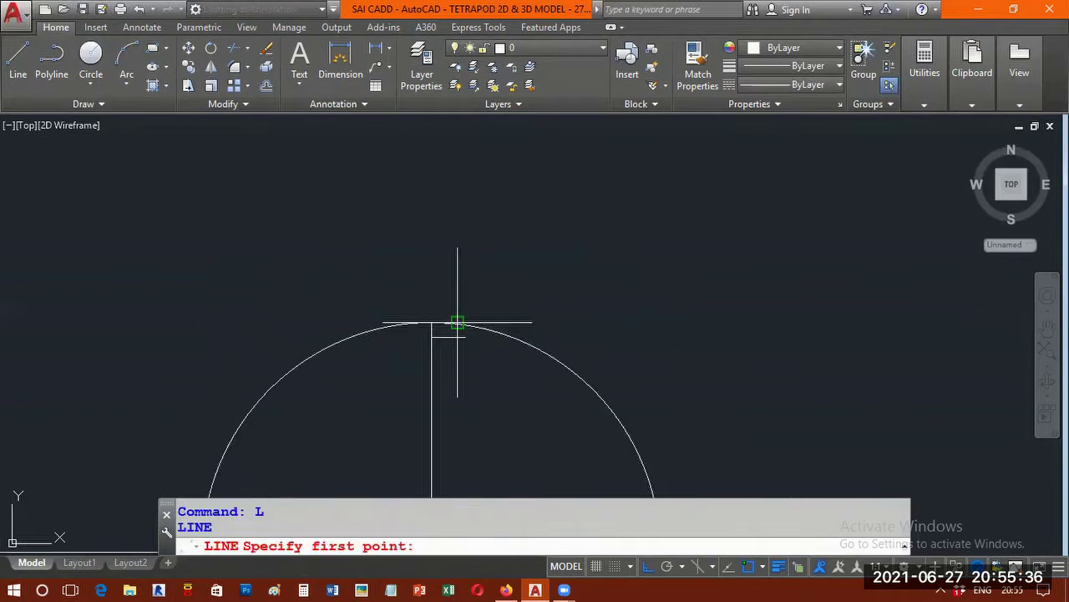
pyautogui.scroll(5, 457, 322)
pyautogui.scroll(3, 450, 328)
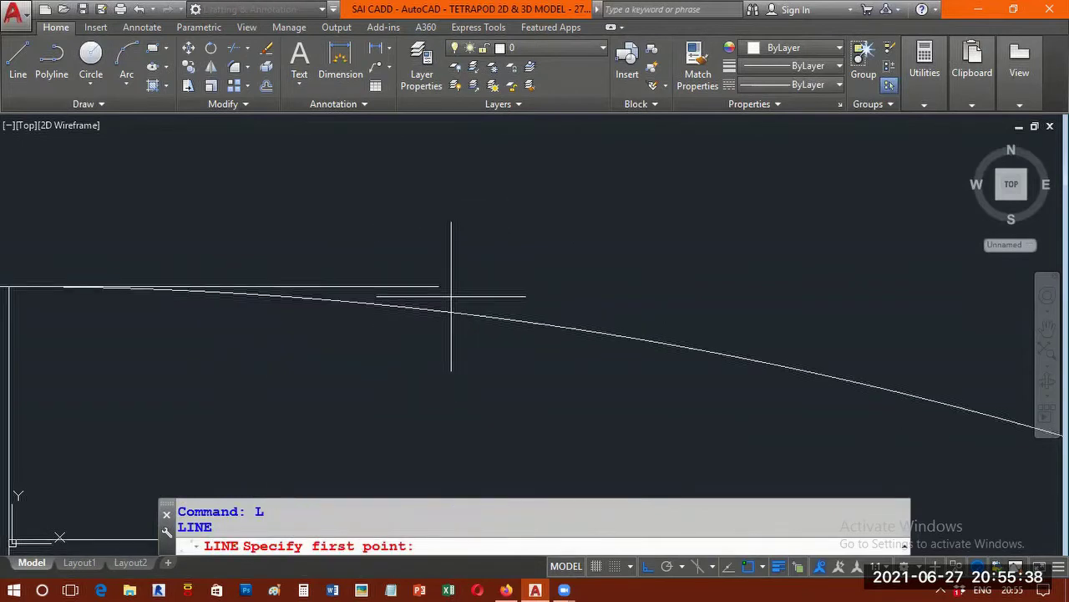
pyautogui.click(451, 312)
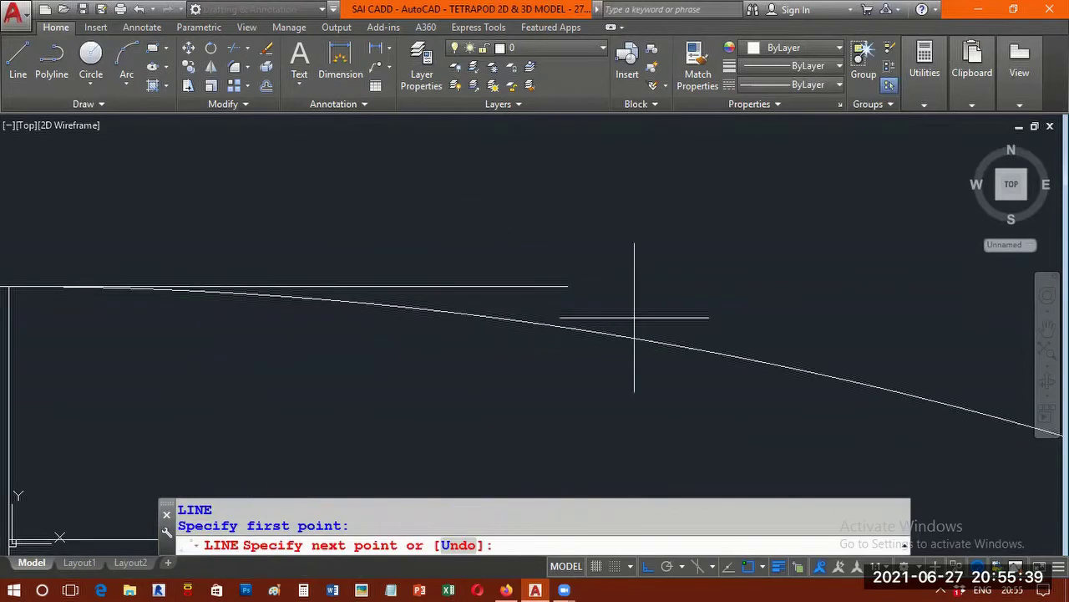
pyautogui.click(649, 566)
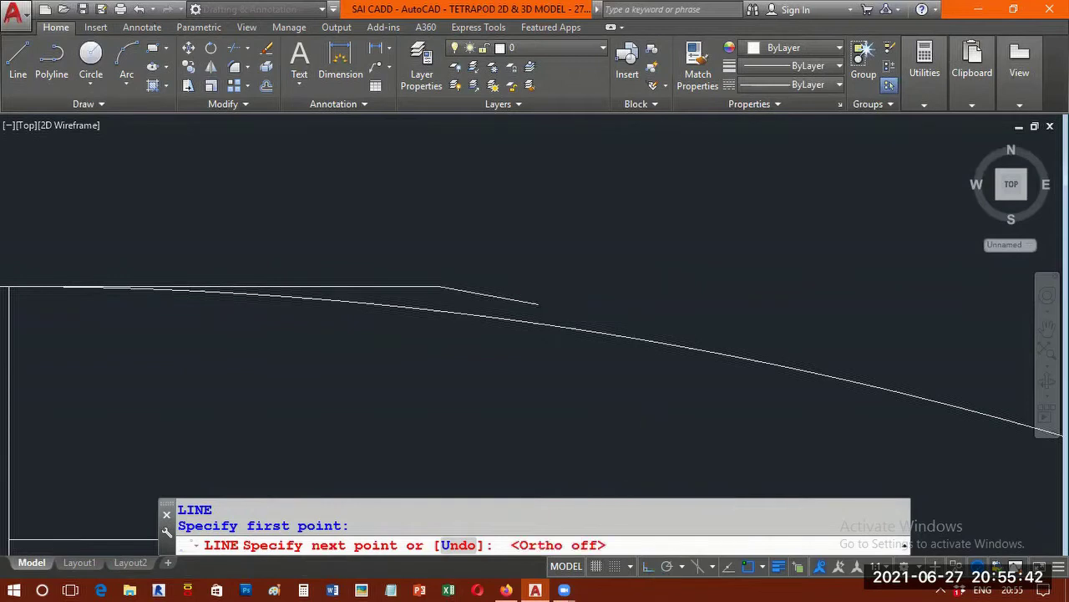
pyautogui.scroll(-3, 538, 304)
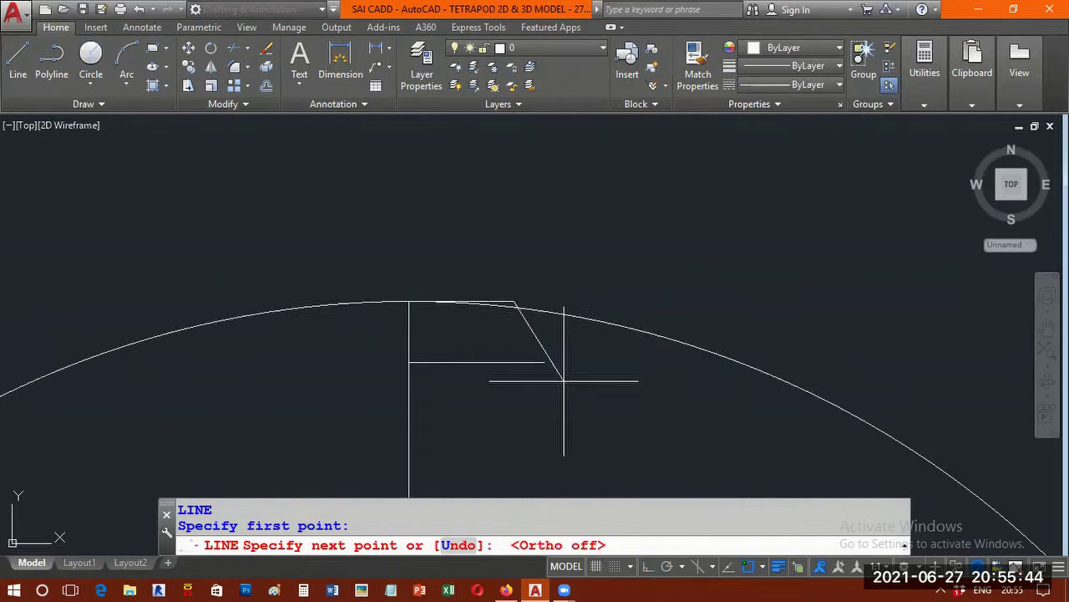
pyautogui.scroll(2, 564, 381)
pyautogui.click(538, 352)
# Continue the slanted edge down onto the 480 base line, closing the leg outline
pyautogui.scroll(-5, 600, 311)
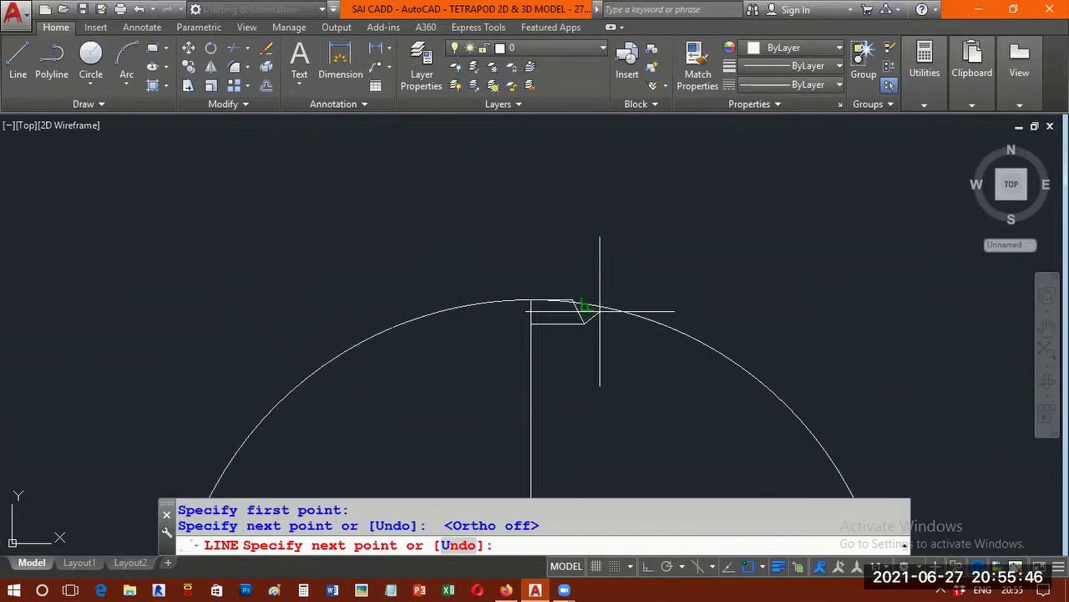
pyautogui.moveTo(599, 310); pyautogui.dragTo(537, 222, button='middle')
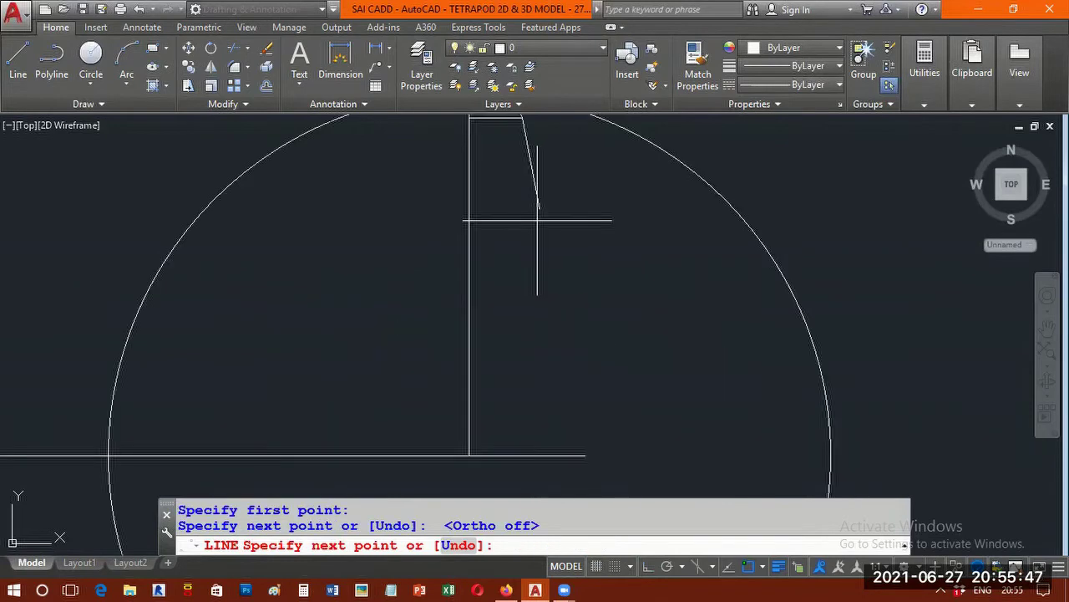
pyautogui.click(585, 456)
pyautogui.press('Return')
pyautogui.scroll(-2, 597, 344)
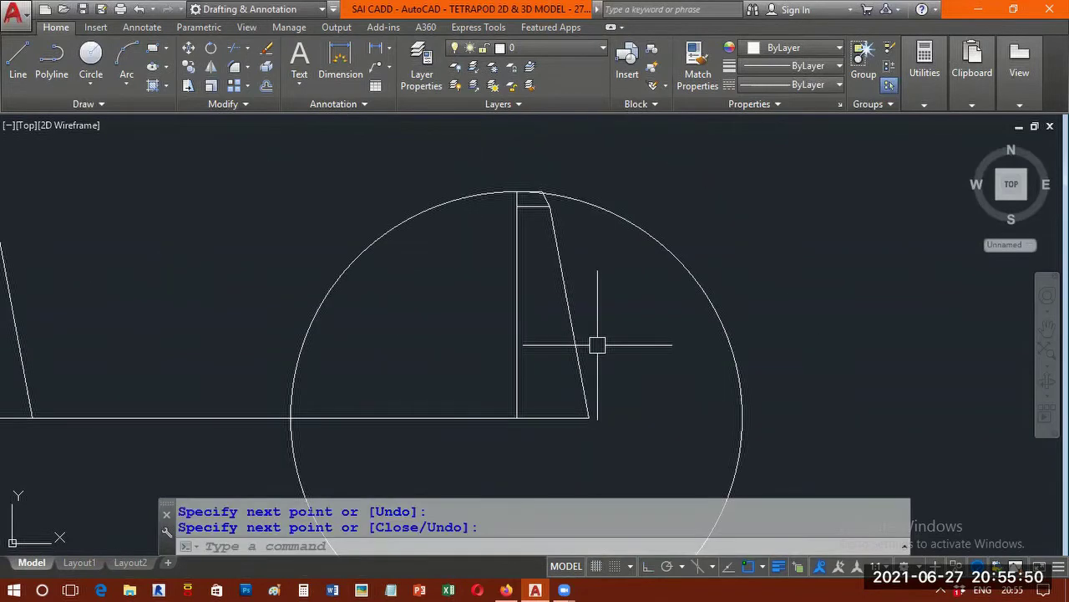
pyautogui.moveTo(502, 259); pyautogui.dragTo(427, 303, button='middle')
pyautogui.scroll(-2, 500, 347)
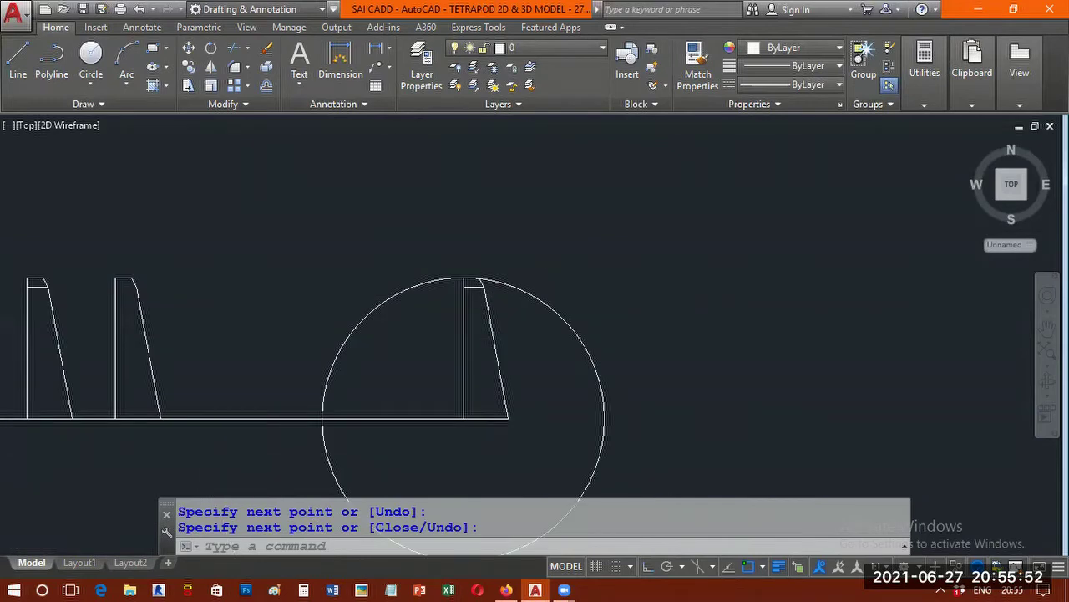
# Copy the six-object leg profile horizontally to the right of the circle
pyautogui.scroll(-2, 336, 334)
pyautogui.write('c')
pyautogui.press('Return')
pyautogui.write('c')
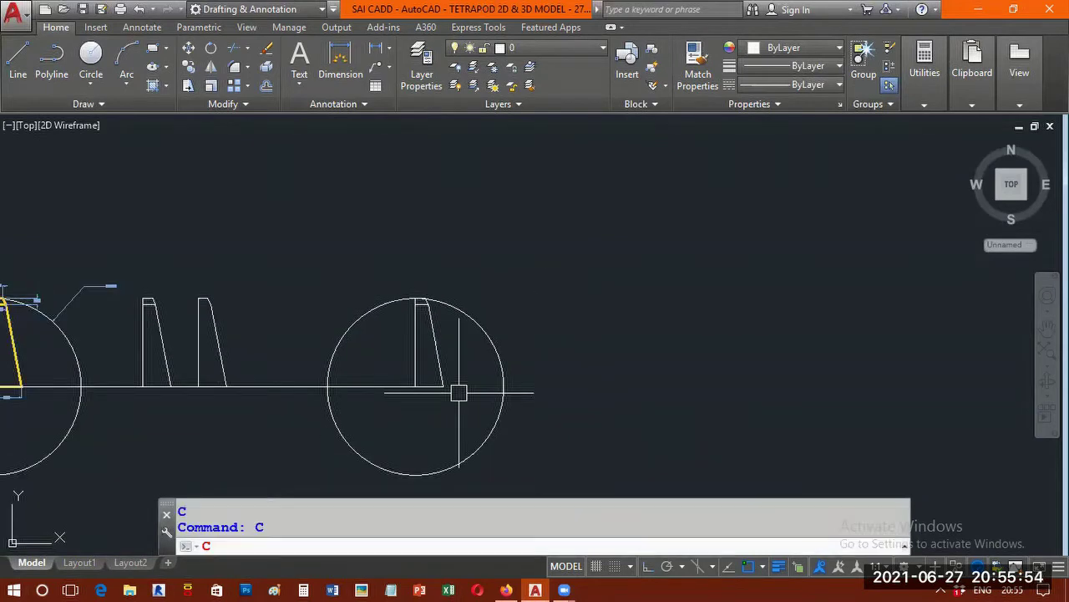
pyautogui.press('Return')
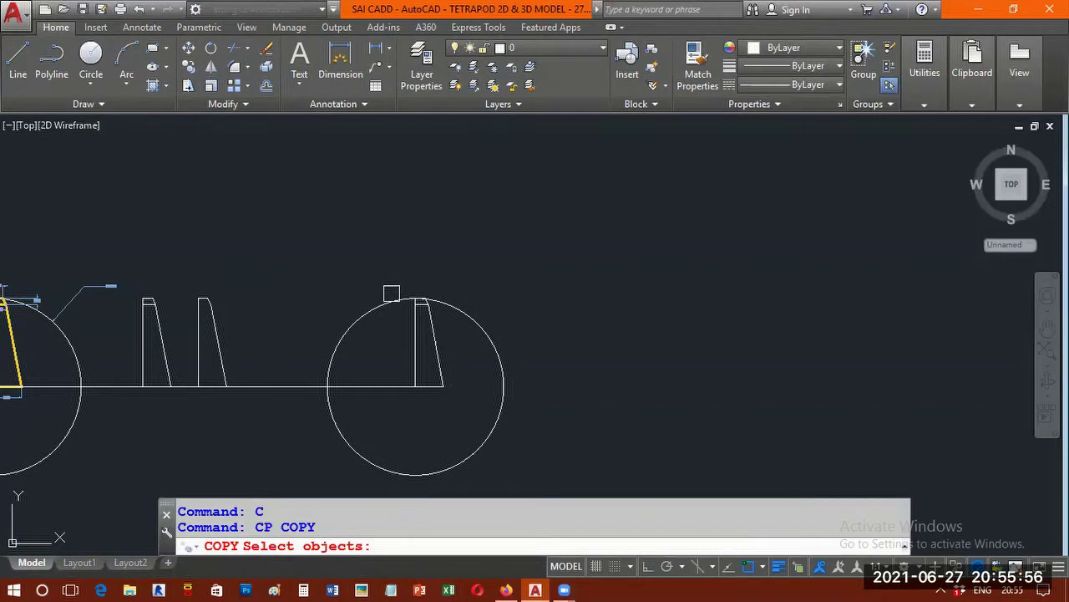
pyautogui.click(397, 283)
pyautogui.click(454, 407)
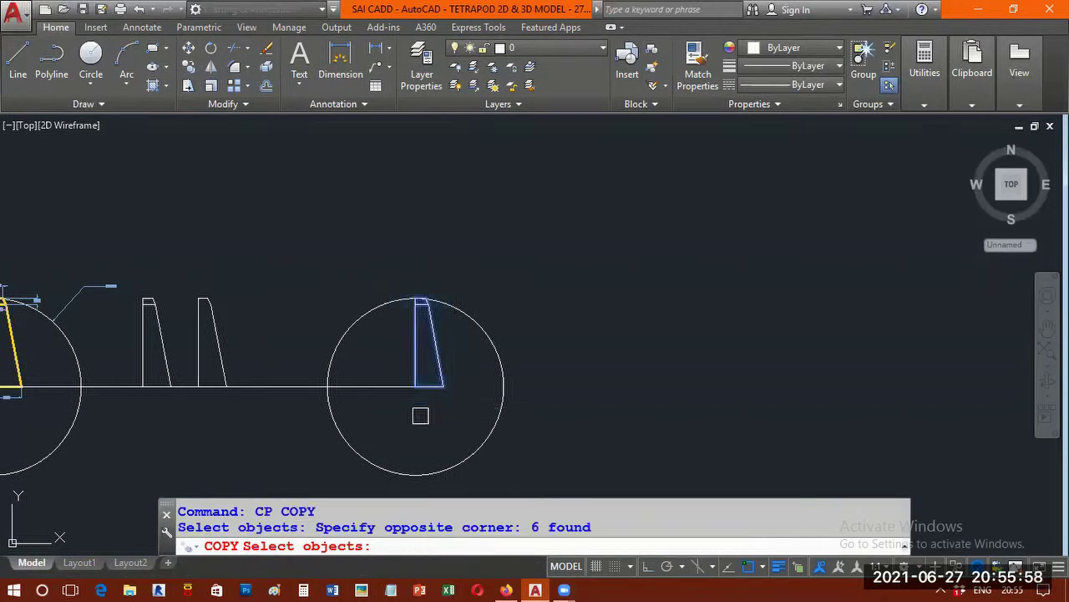
pyautogui.press('Return')
pyautogui.click(394, 420)
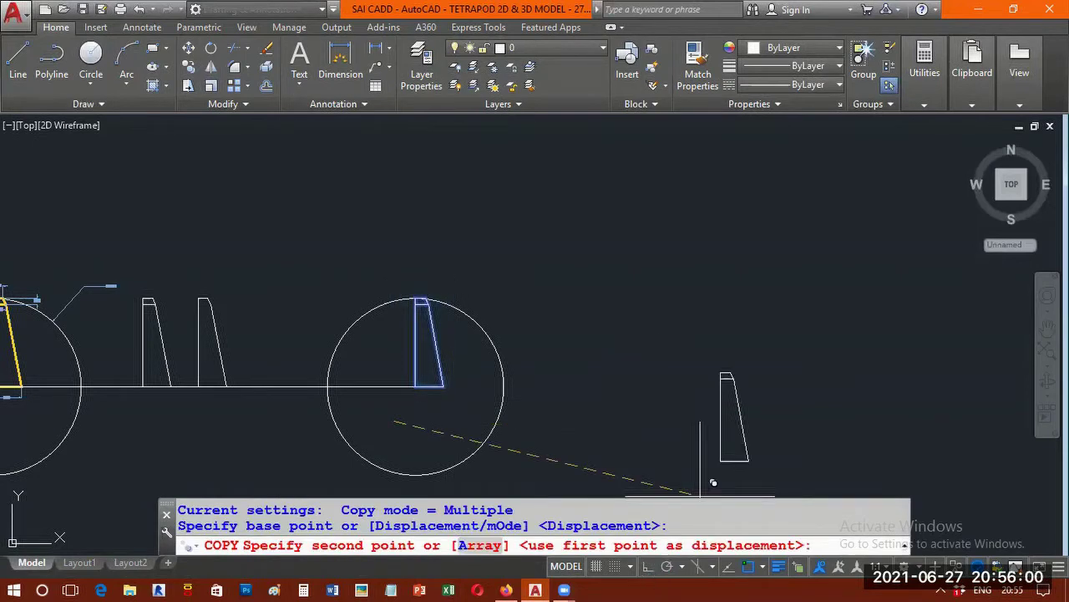
pyautogui.press('F8')
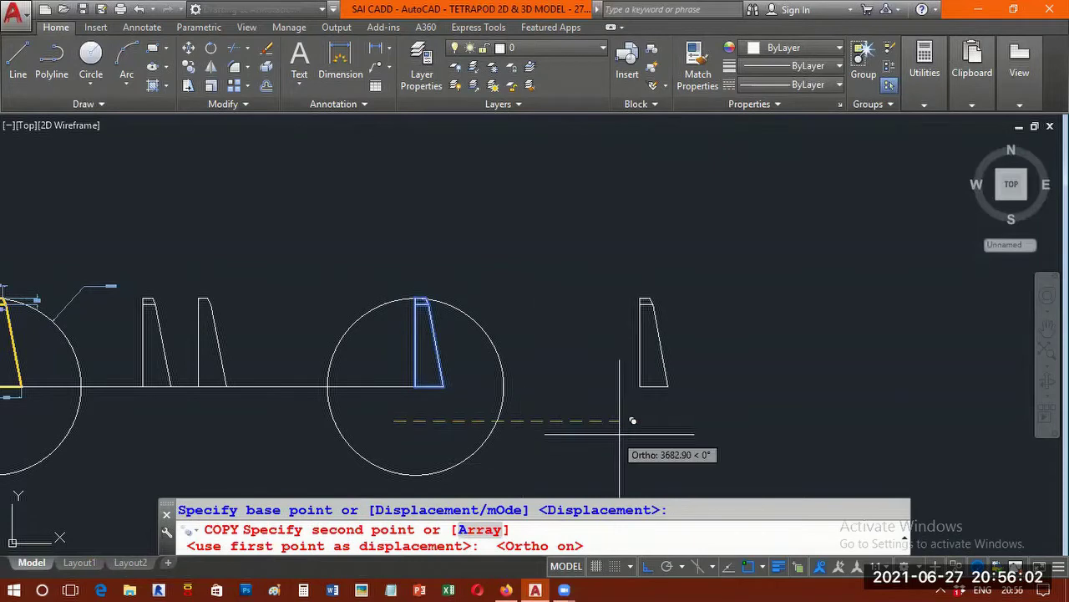
pyautogui.click(651, 433)
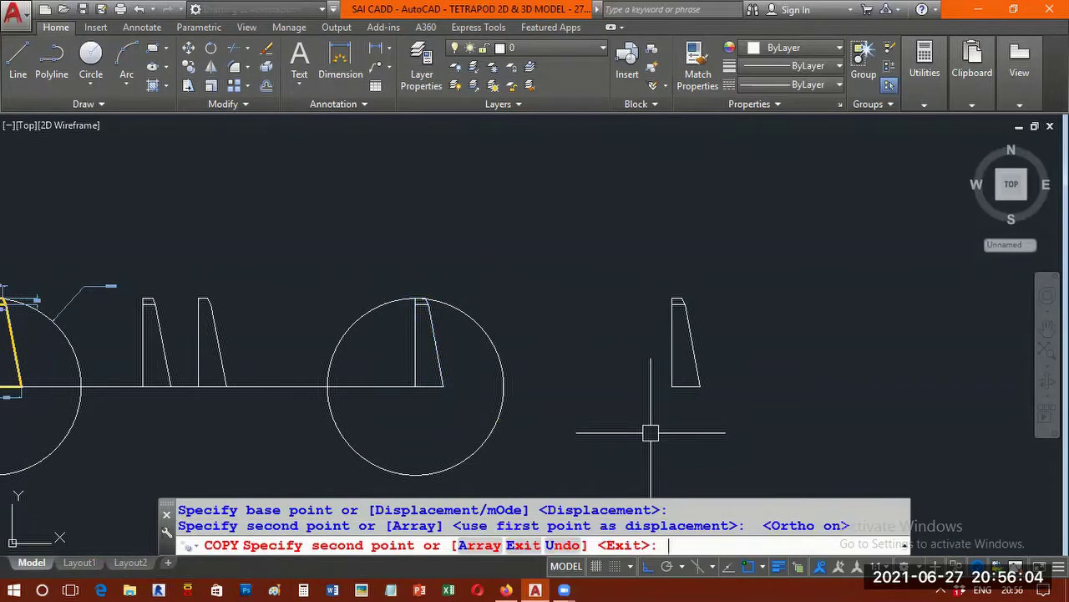
pyautogui.press('Return')
# Erase the extra 220 horizontal line crossing the copied profile
pyautogui.scroll(2, 778, 264)
pyautogui.scroll(3, 702, 284)
pyautogui.moveTo(562, 374); pyautogui.dragTo(457, 285, button='middle')
pyautogui.scroll(-2, 457, 285)
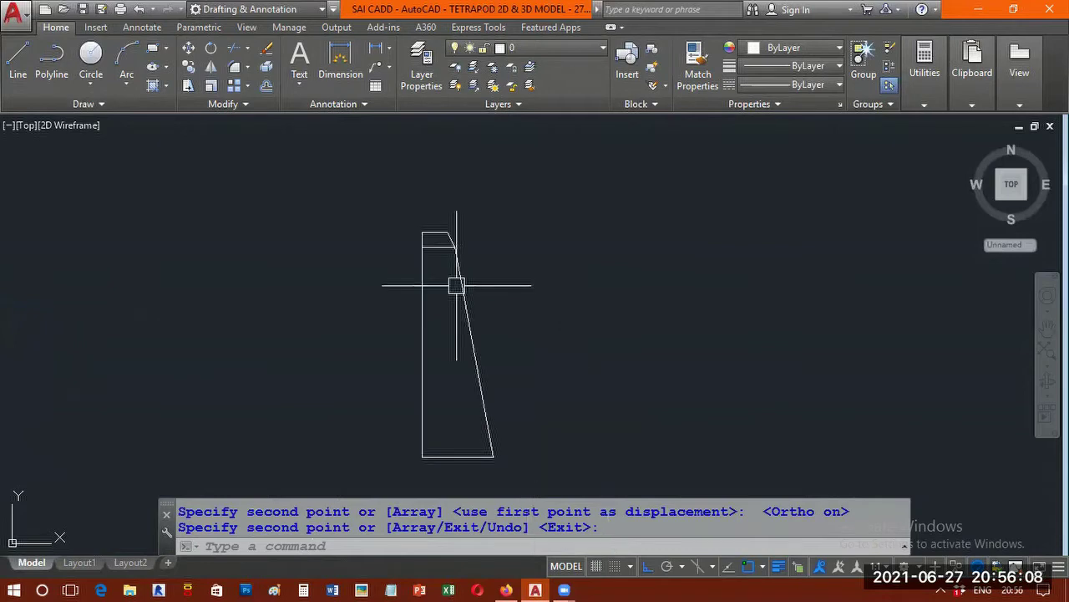
pyautogui.scroll(5, 428, 249)
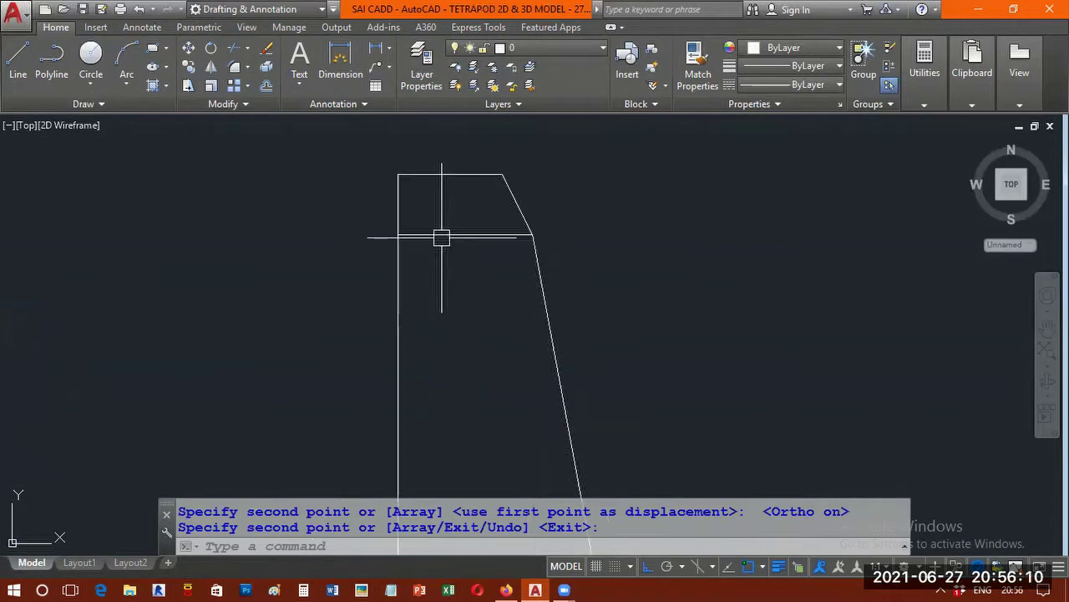
pyautogui.press('Return')
pyautogui.moveTo(448, 256); pyautogui.dragTo(451, 347, button='middle')
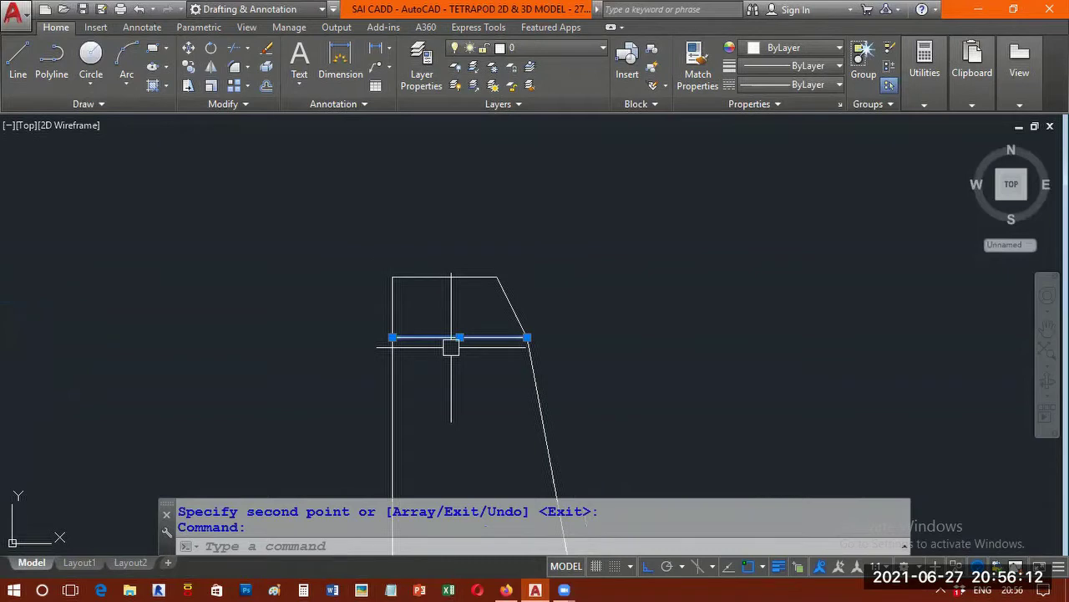
pyautogui.scroll(6, 460, 323)
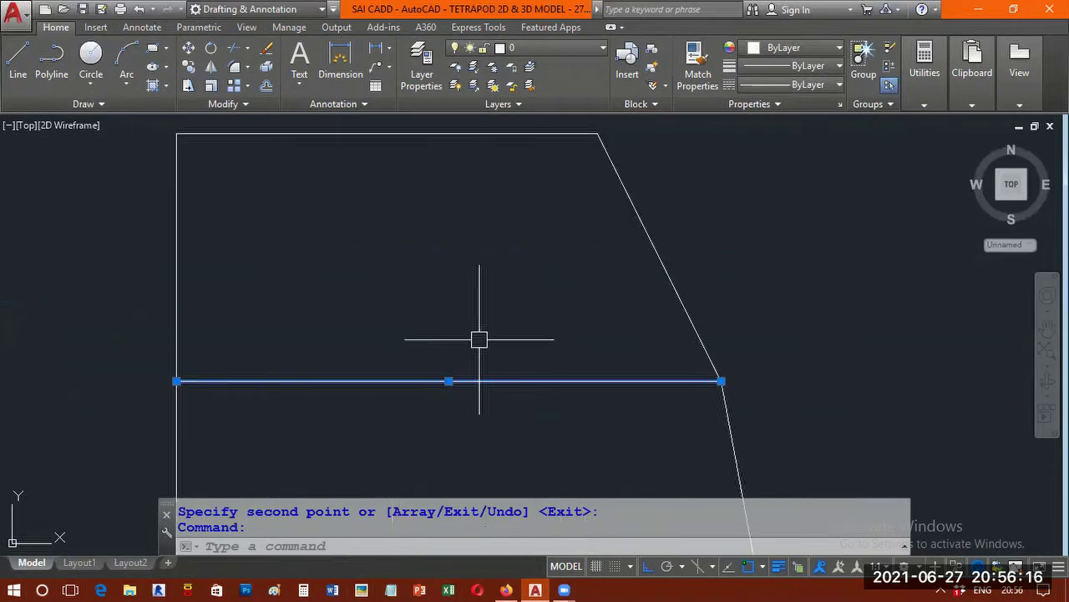
pyautogui.press('Delete')
pyautogui.scroll(-2, 479, 339)
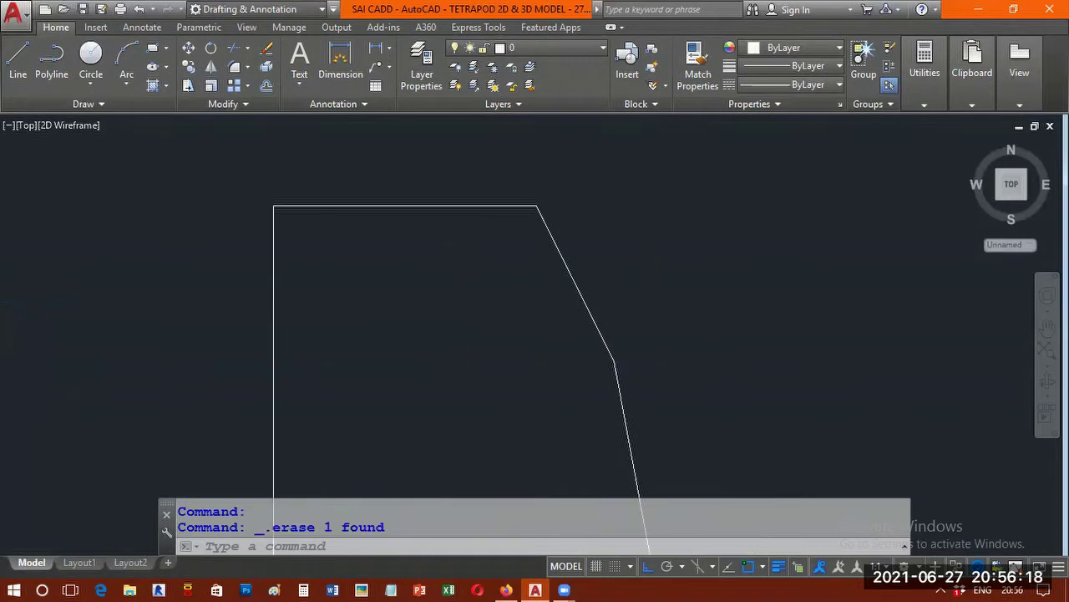
pyautogui.scroll(-5, 538, 405)
pyautogui.scroll(-4, 534, 293)
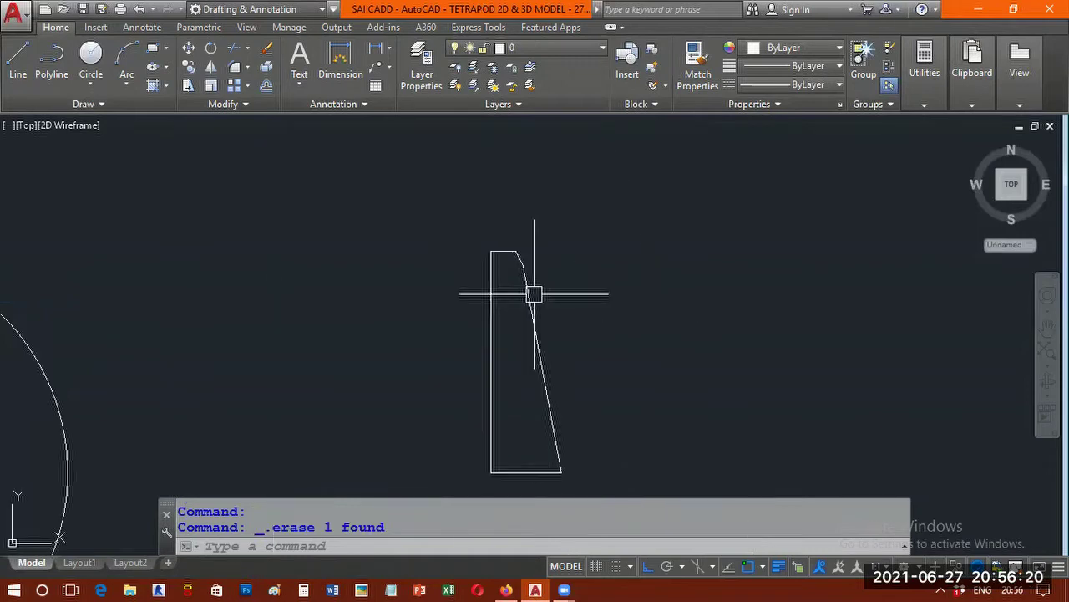
pyautogui.scroll(-2, 534, 294)
# Copy the cleaned leg profile to a second position further right, then frame both profiles
pyautogui.write('C')
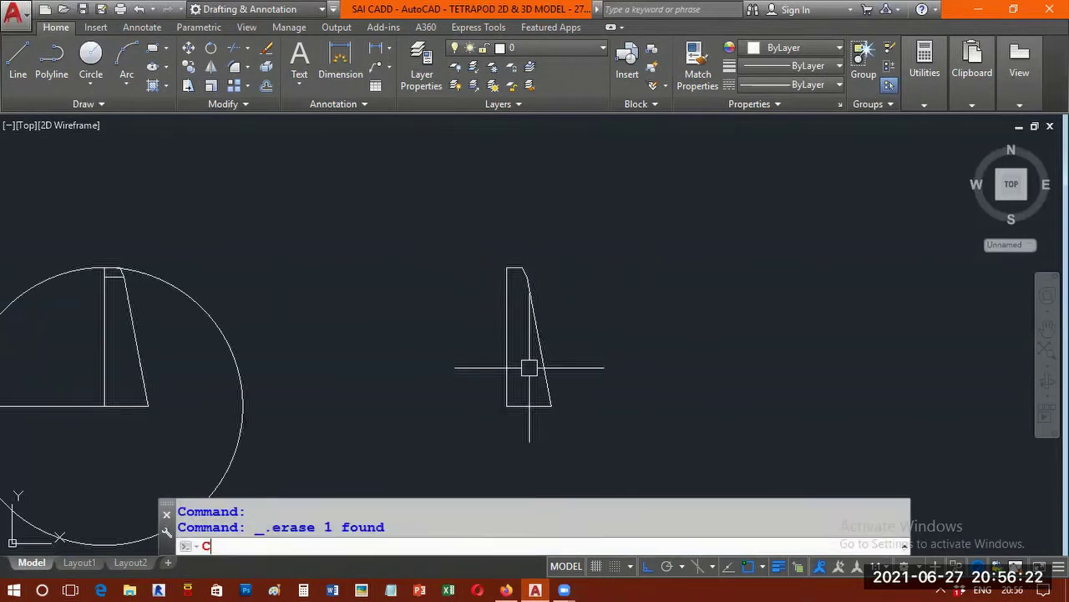
pyautogui.write('P')
pyautogui.press('Return')
pyautogui.click(589, 220)
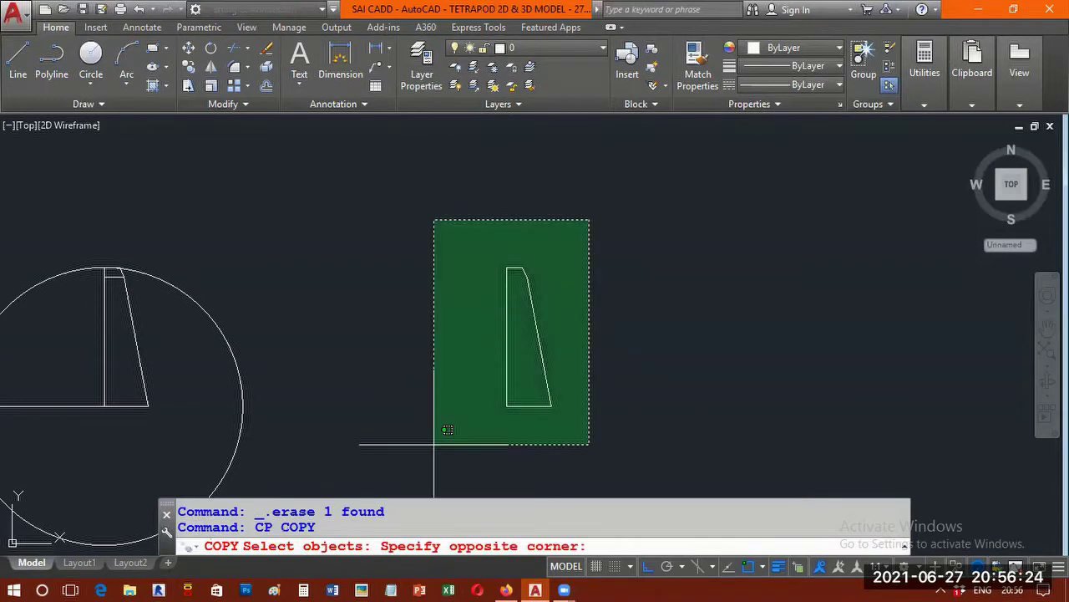
pyautogui.click(433, 444)
pyautogui.press('Return')
pyautogui.click(424, 446)
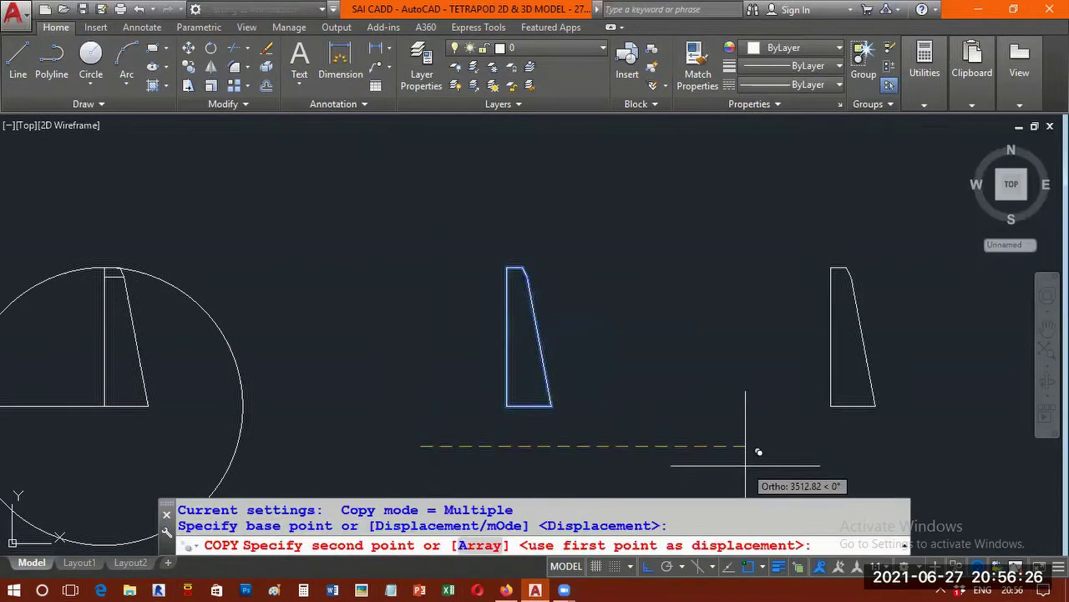
pyautogui.click(680, 458)
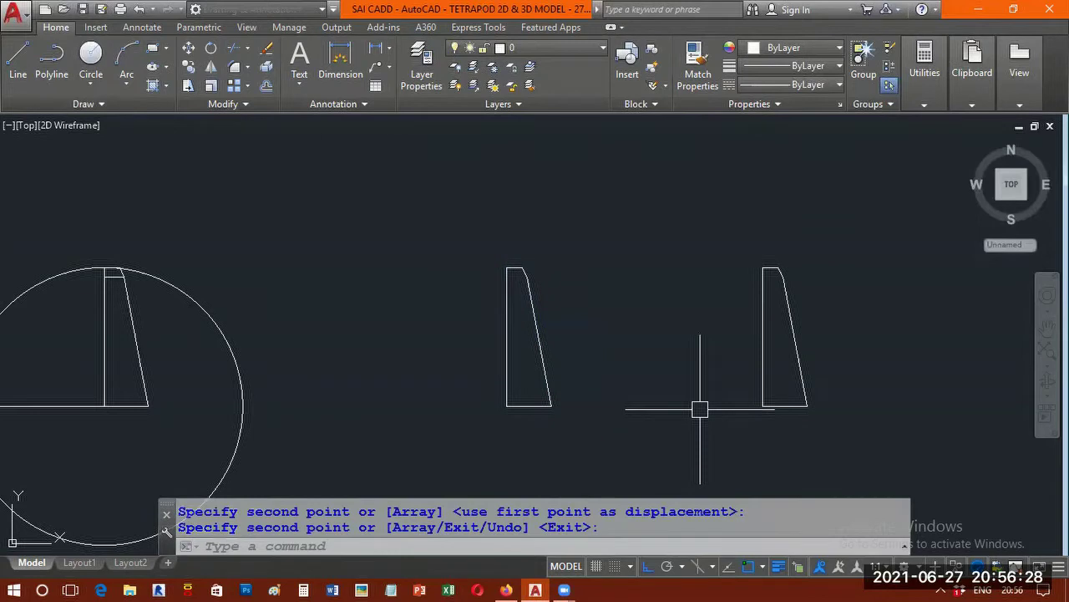
pyautogui.moveTo(701, 409); pyautogui.dragTo(433, 426, button='middle')
pyautogui.scroll(2, 533, 314)
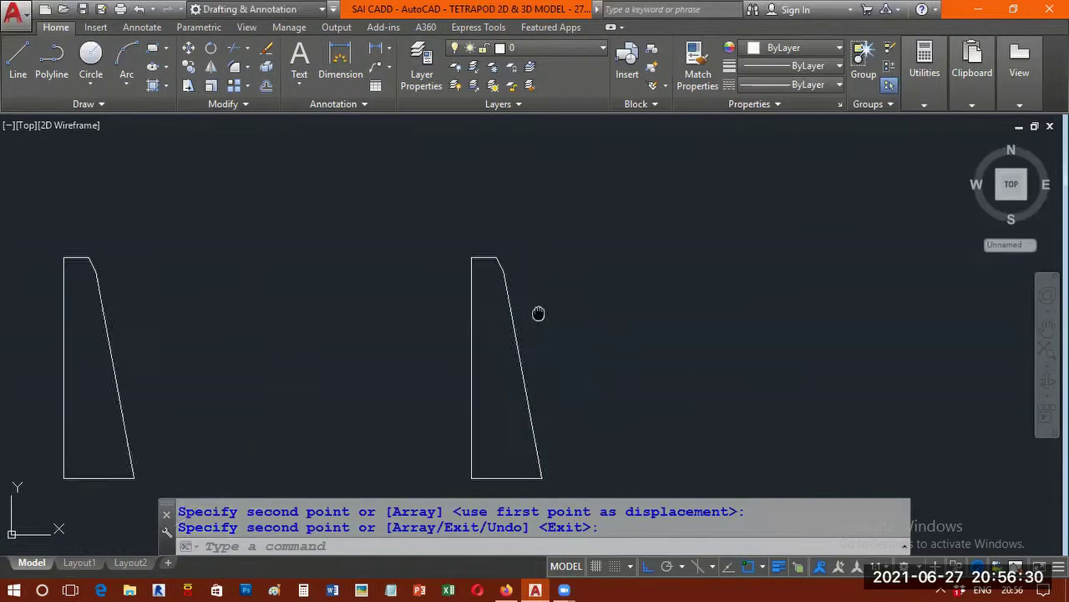
pyautogui.moveTo(538, 313); pyautogui.dragTo(536, 278, button='middle')
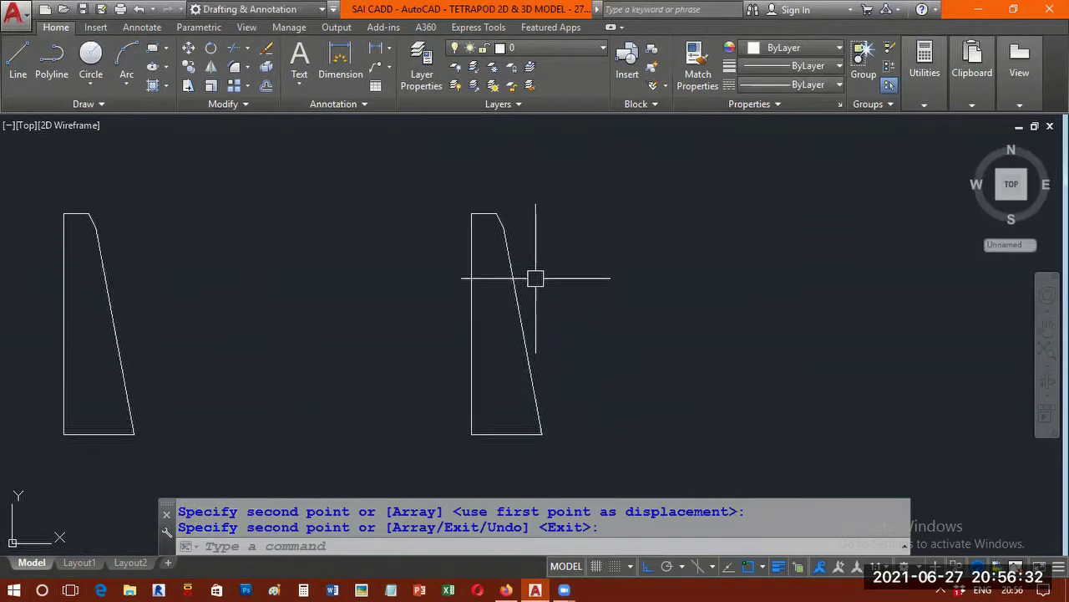
pyautogui.press('Return')
# Pick edges of the new copy, clear the selection and enter REGION
pyautogui.click(517, 289)
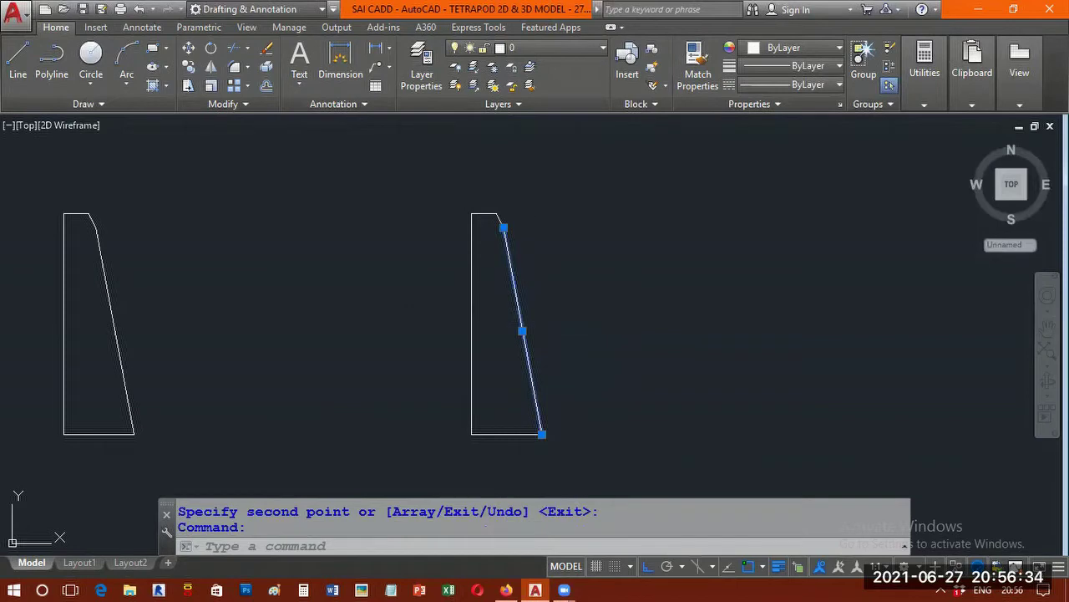
pyautogui.click(471, 393)
pyautogui.click(511, 420)
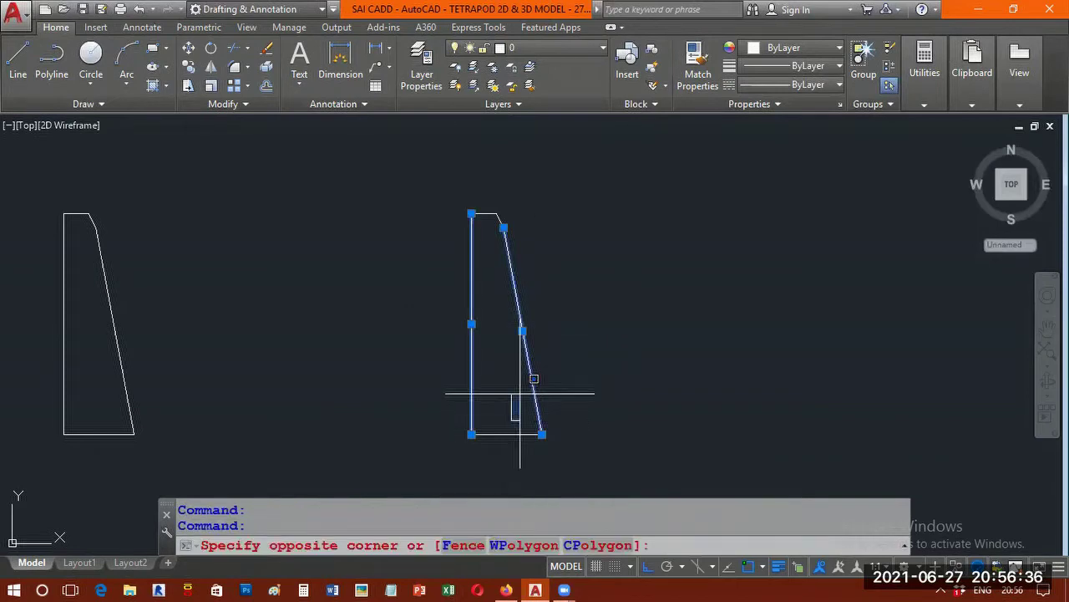
pyautogui.press('Escape')
pyautogui.press('Escape')
pyautogui.write('REGION')
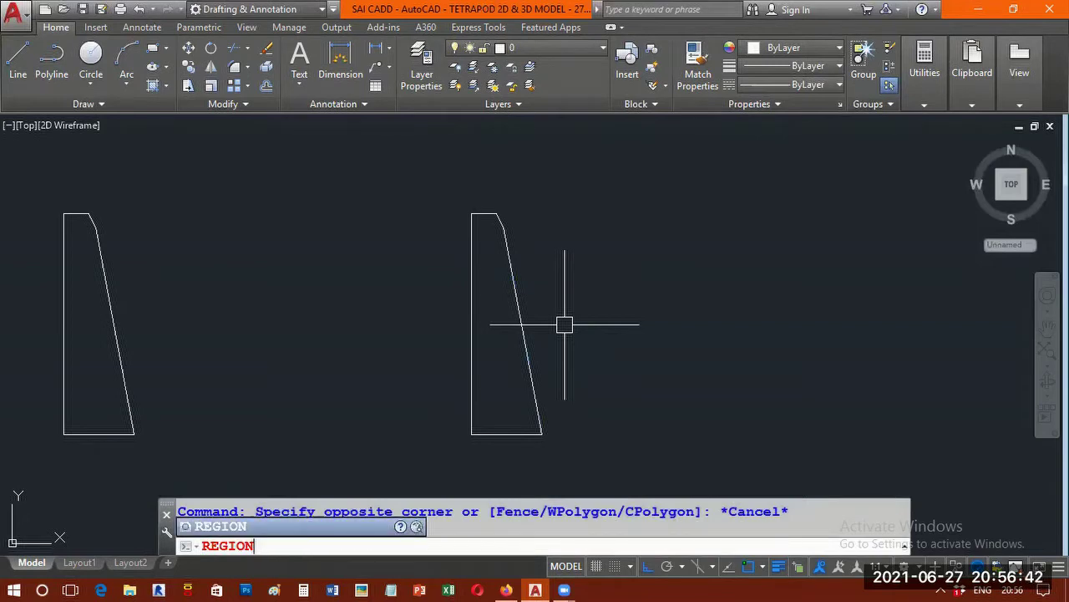
# Window-select the right trapezoid's five lines and convert them into one region
pyautogui.press('Return')
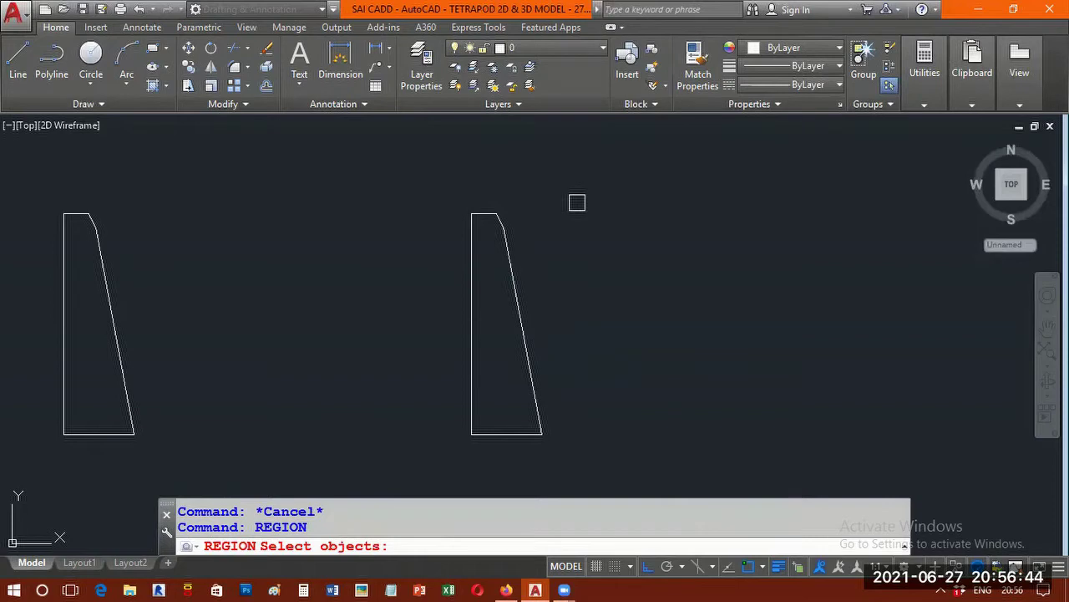
pyautogui.click(577, 202)
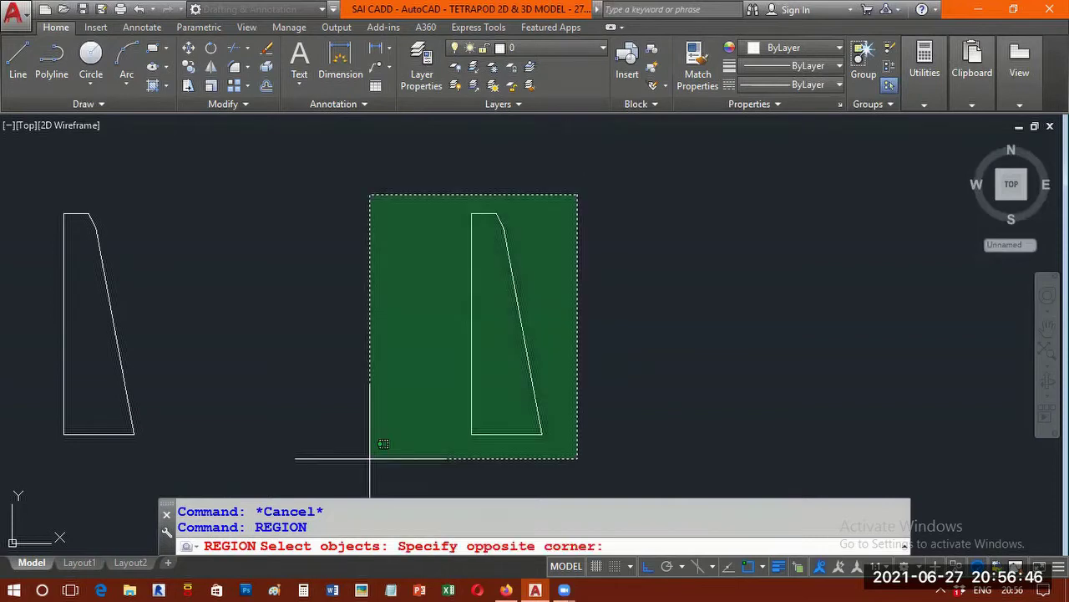
pyautogui.click(440, 453)
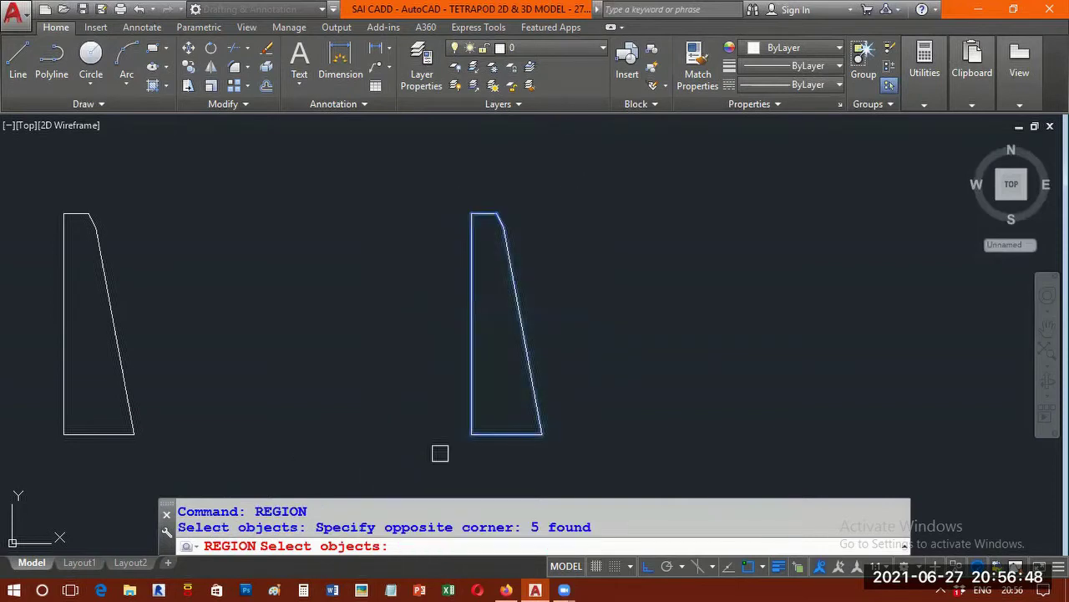
pyautogui.press('Return')
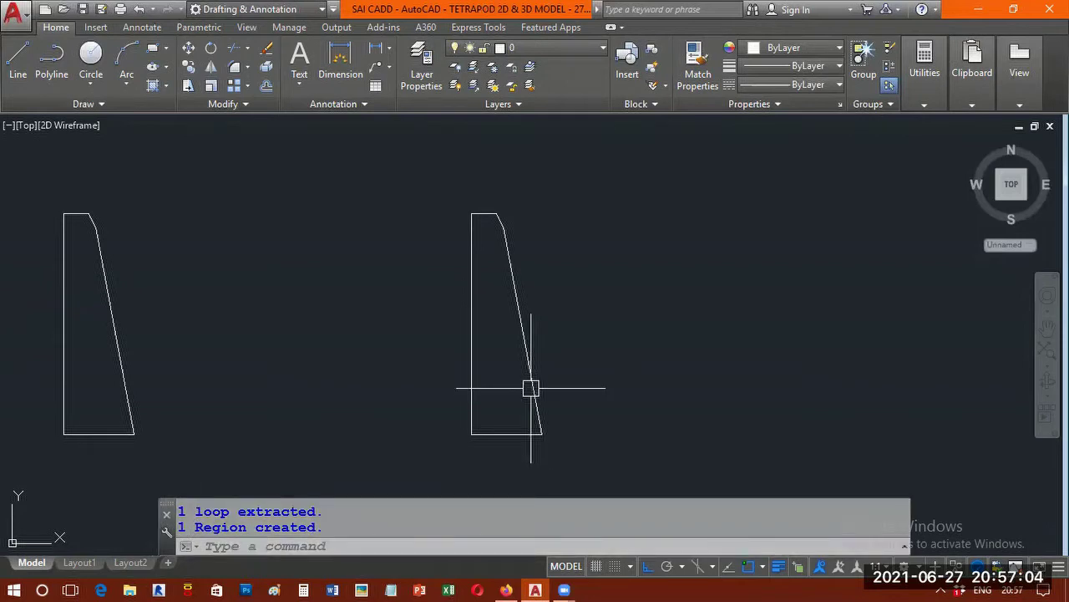
pyautogui.moveTo(522, 348)
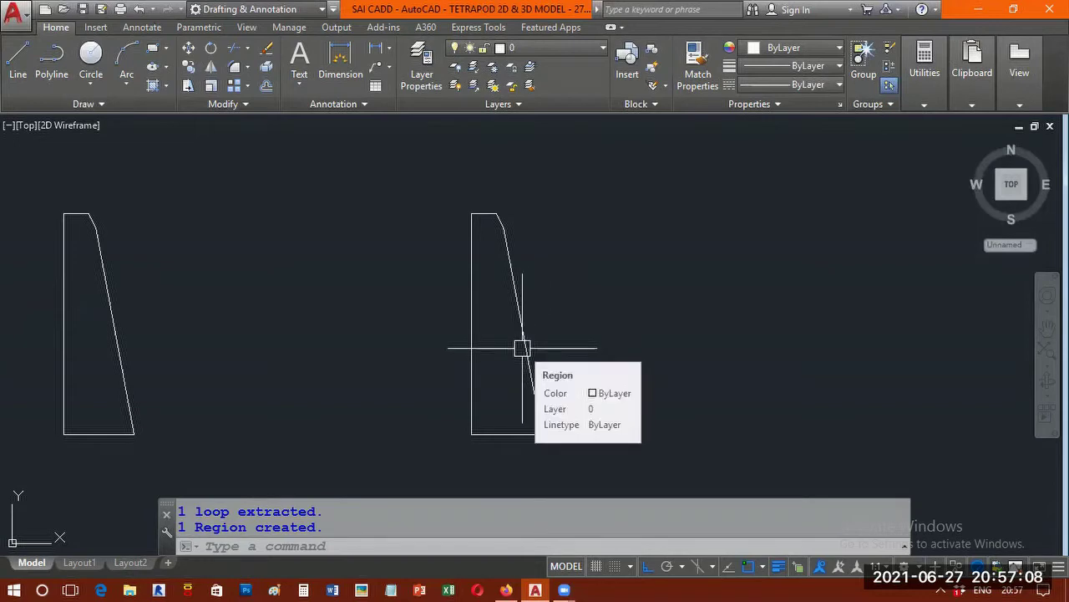
pyautogui.scroll(-2, 549, 297)
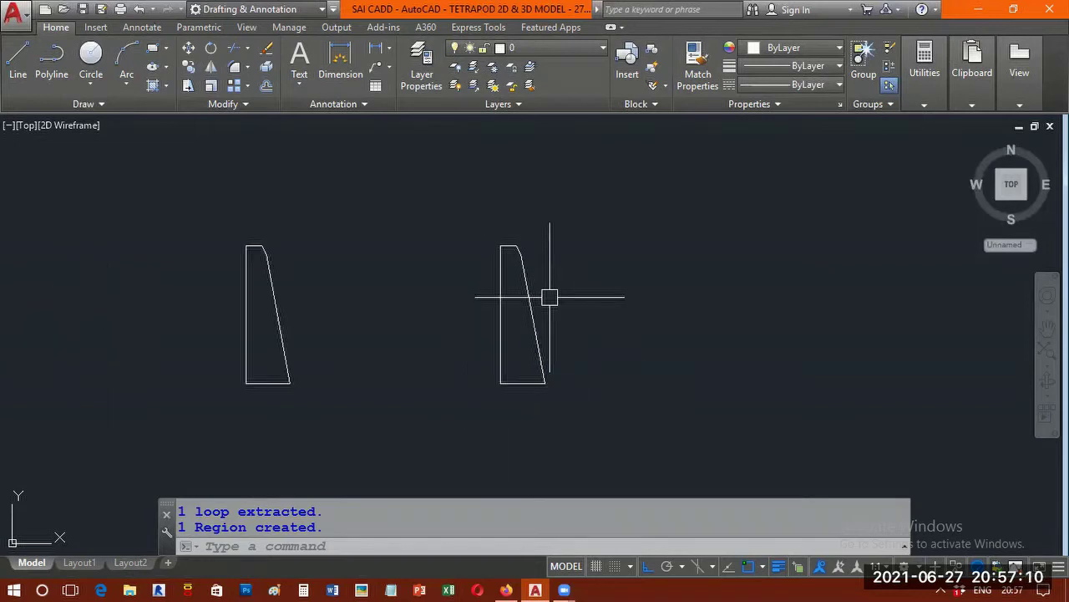
# Copy the trapezoid region 2524.27 units to the right of the original
pyautogui.write('CP')
pyautogui.press('Return')
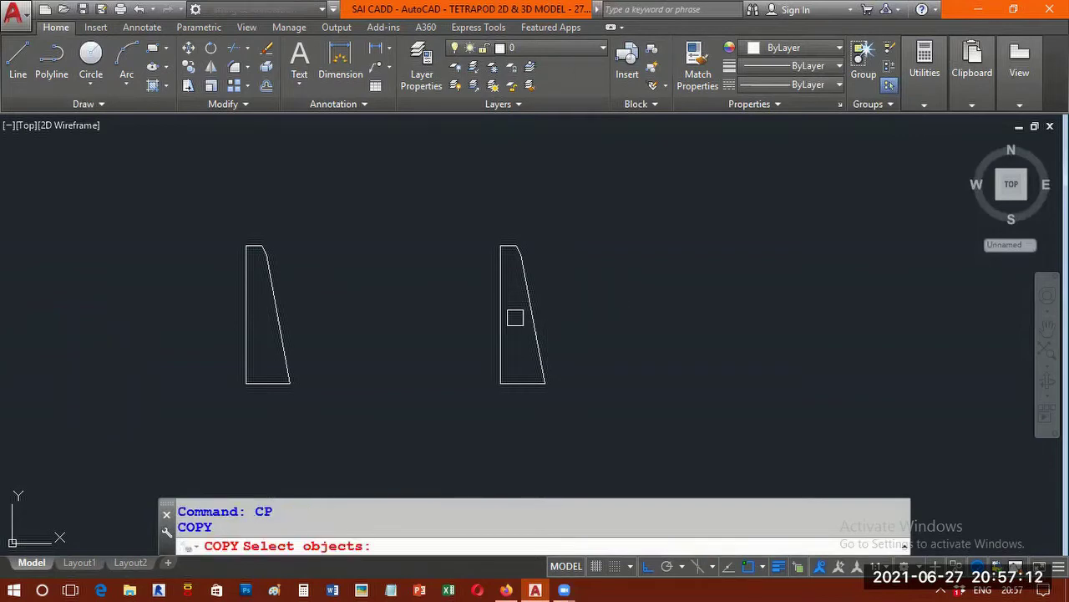
pyautogui.click(508, 364)
pyautogui.press('Return')
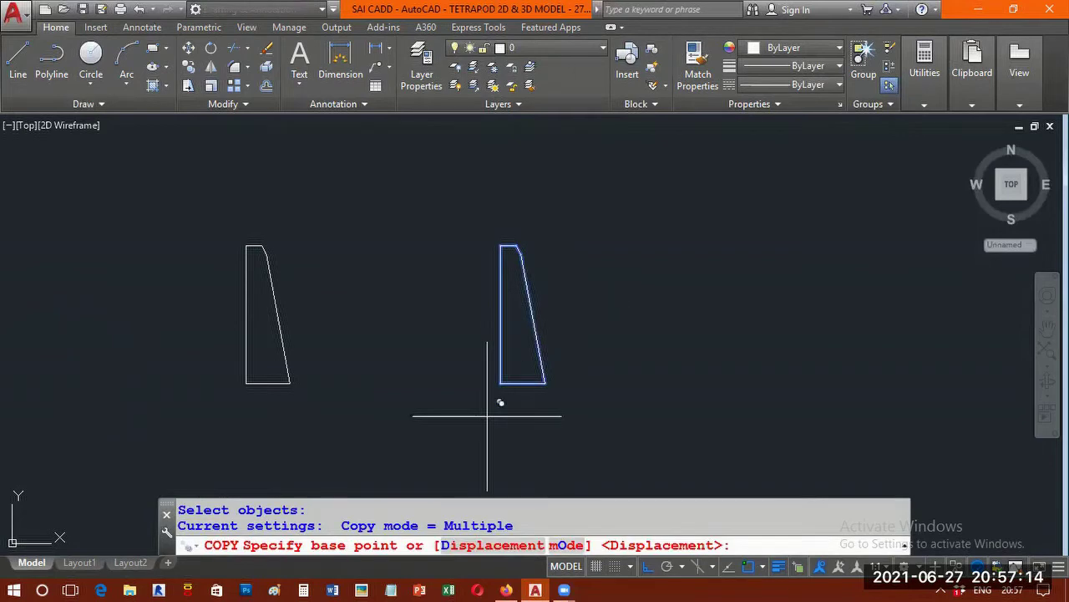
pyautogui.click(487, 416)
pyautogui.click(719, 427)
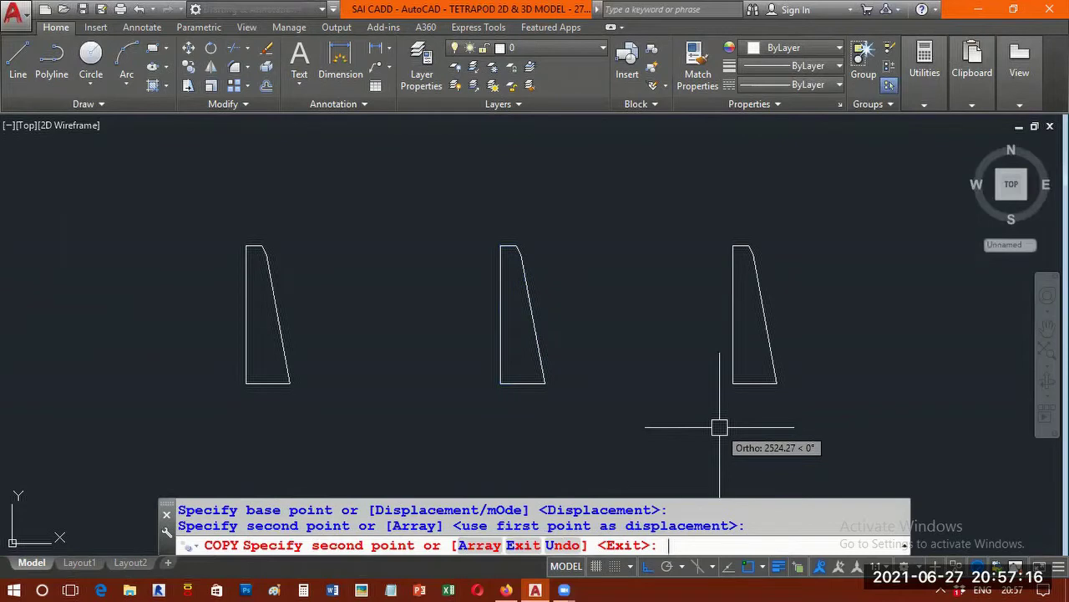
pyautogui.press('Return')
# Pan and zoom the view to frame both trapezoid profiles
pyautogui.scroll(-2, 696, 366)
pyautogui.moveTo(696, 340); pyautogui.dragTo(643, 330, button='middle')
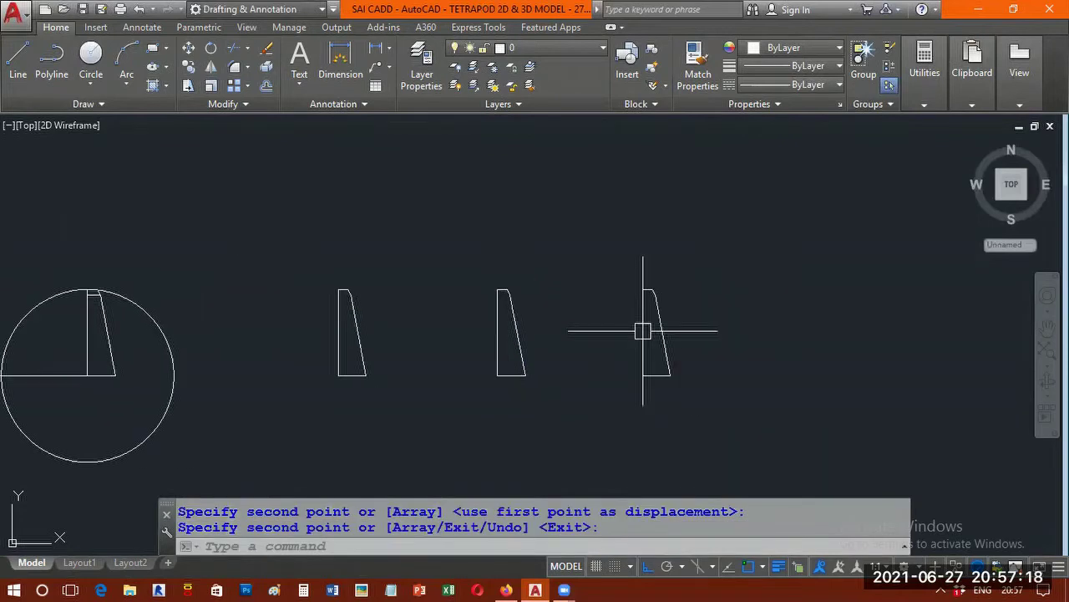
pyautogui.scroll(5, 643, 331)
pyautogui.scroll(-2, 483, 318)
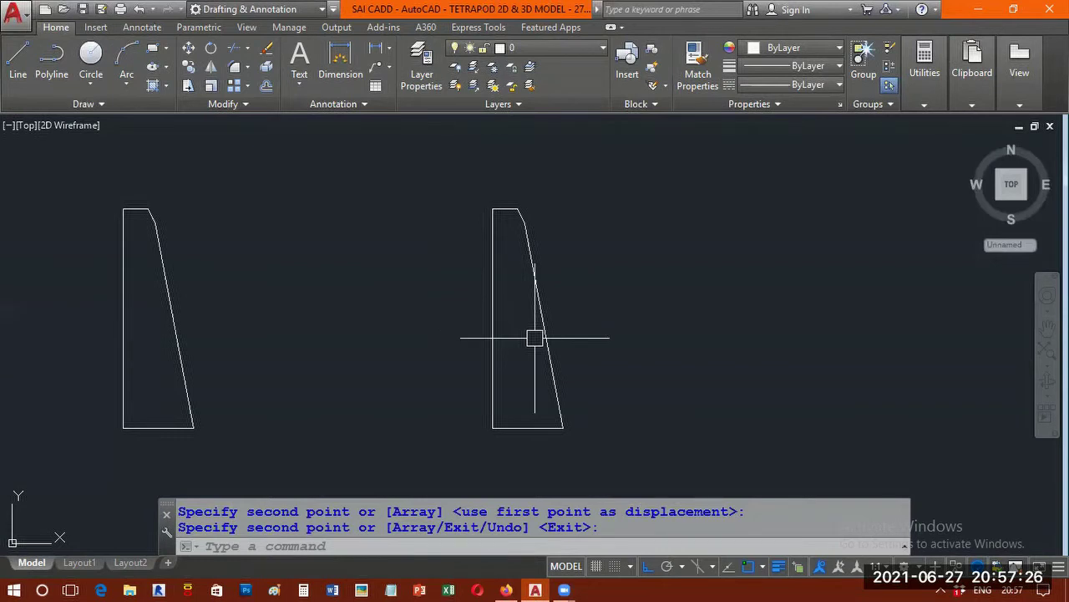
pyautogui.write('P')
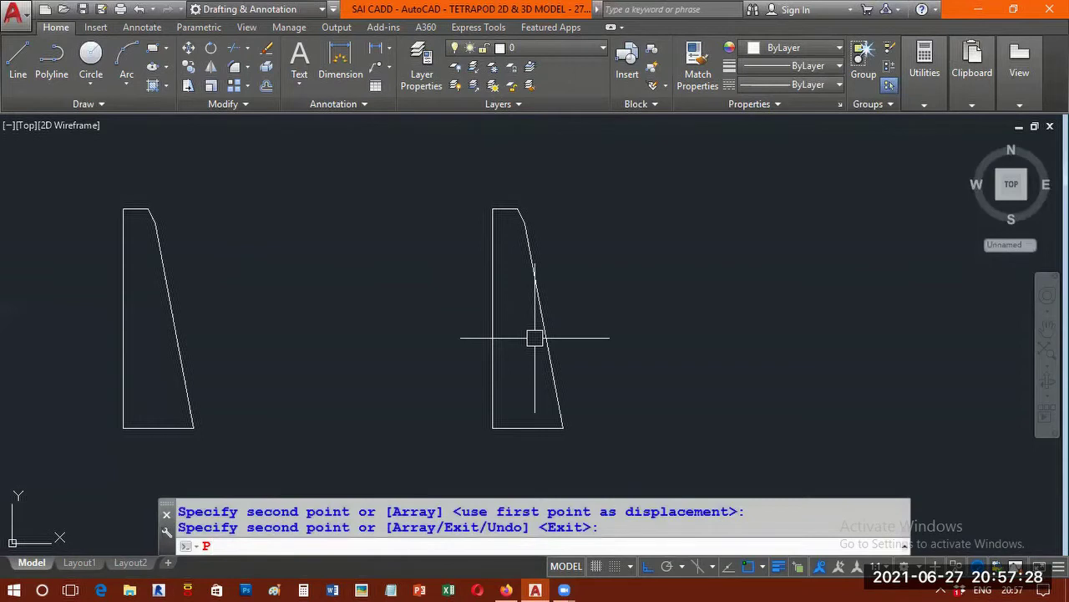
pyautogui.press('Return')
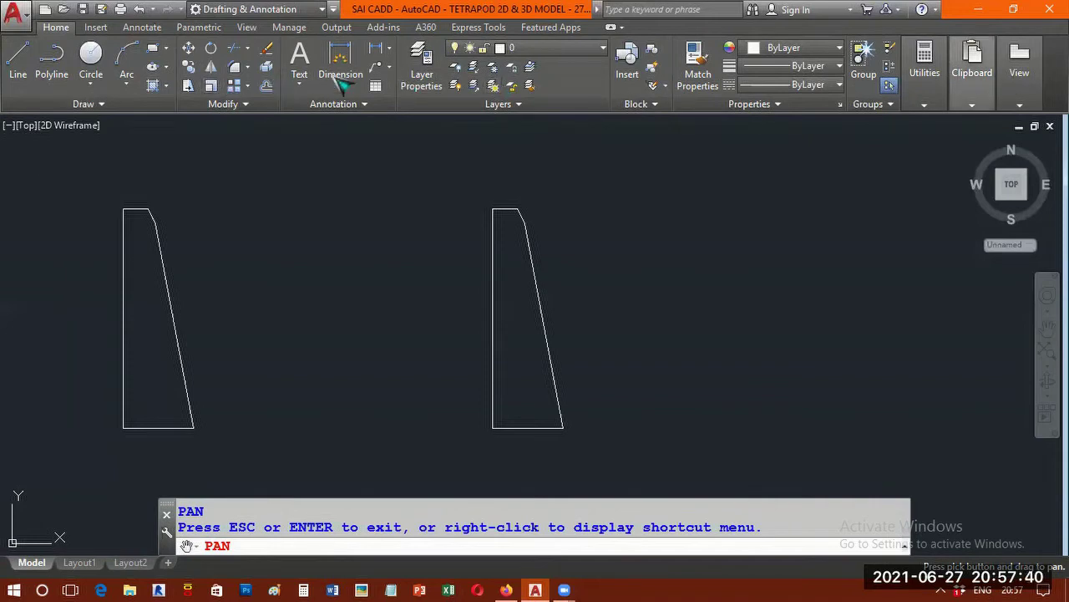
pyautogui.rightClick(307, 306)
pyautogui.click(341, 314)
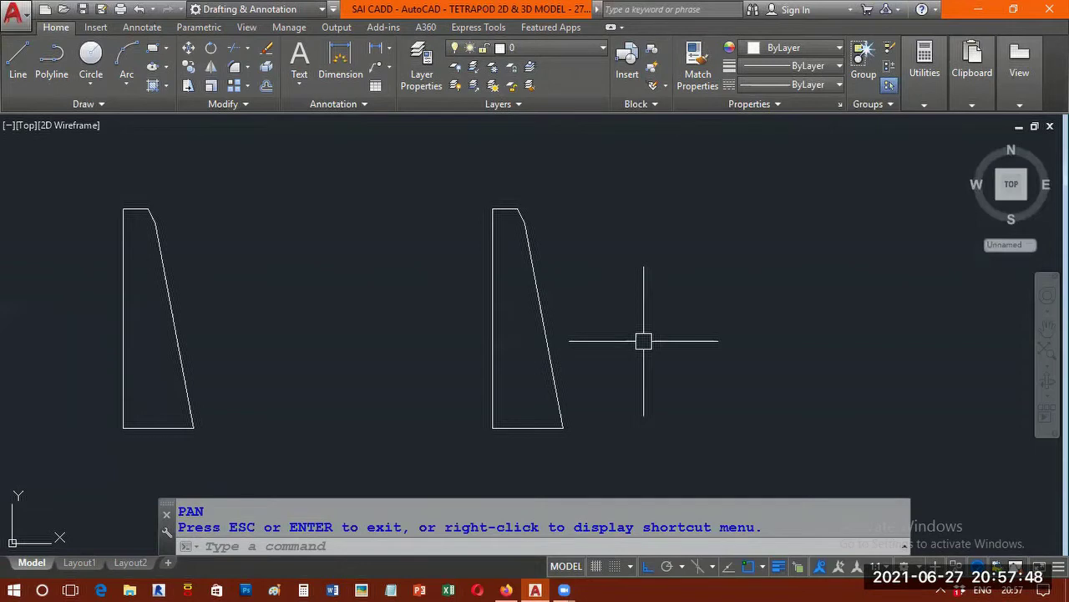
pyautogui.write('RE')
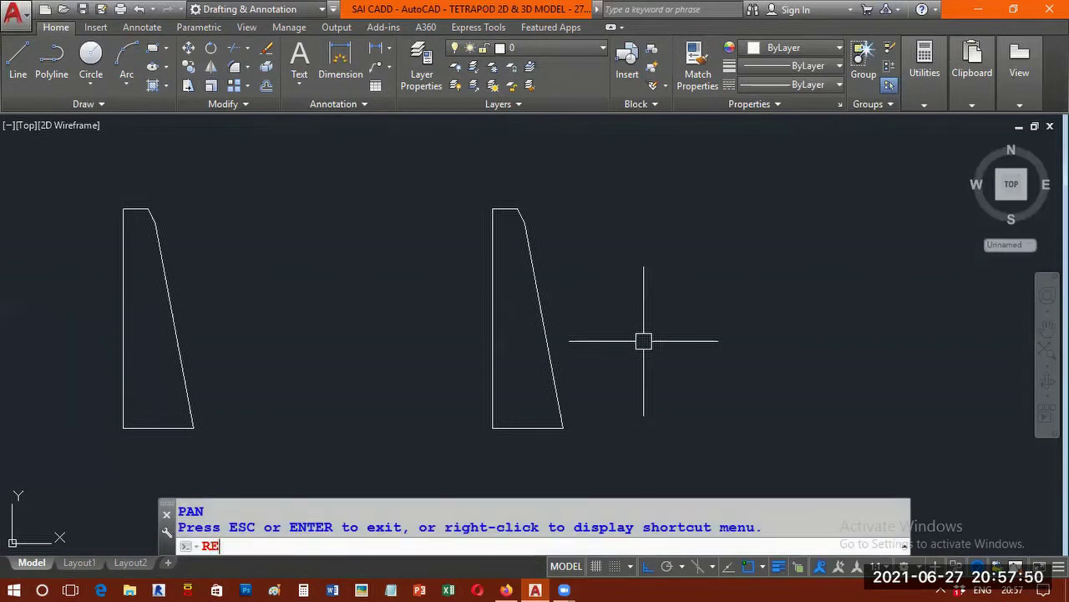
pyautogui.write('VOLVE')
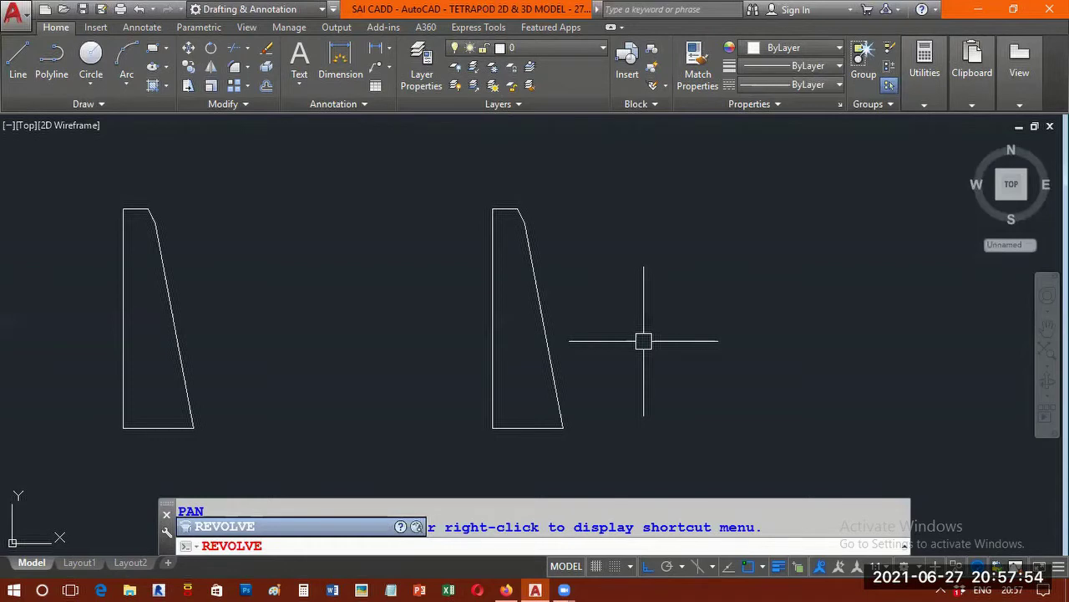
# Revolve the rightmost trapezoid 360° about its left vertical edge into a solid leg
pyautogui.press('Return')
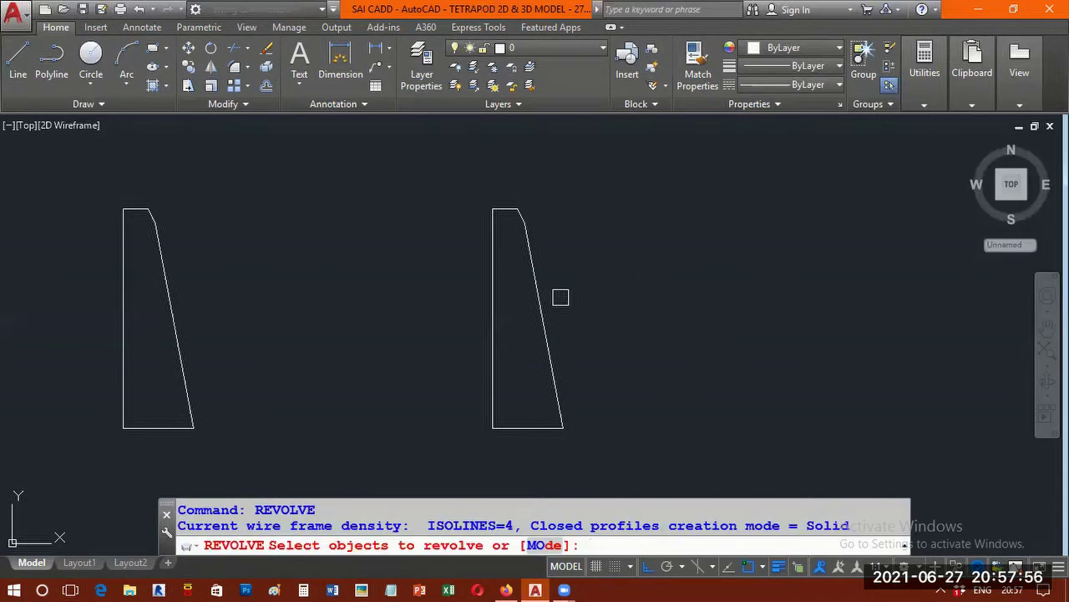
pyautogui.click(547, 330)
pyautogui.press('Return')
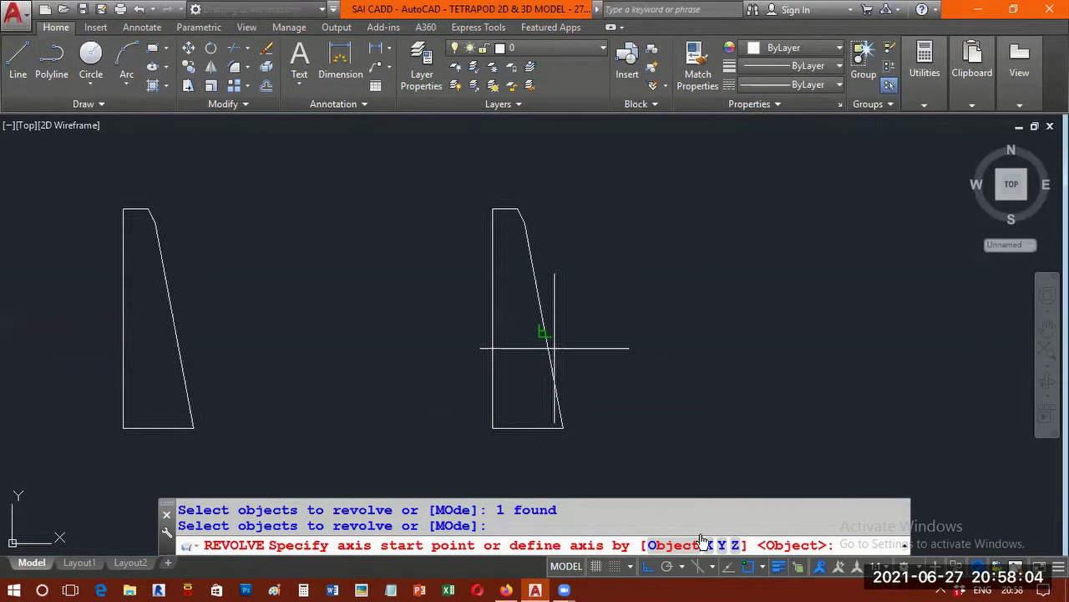
pyautogui.scroll(-1, 543, 334)
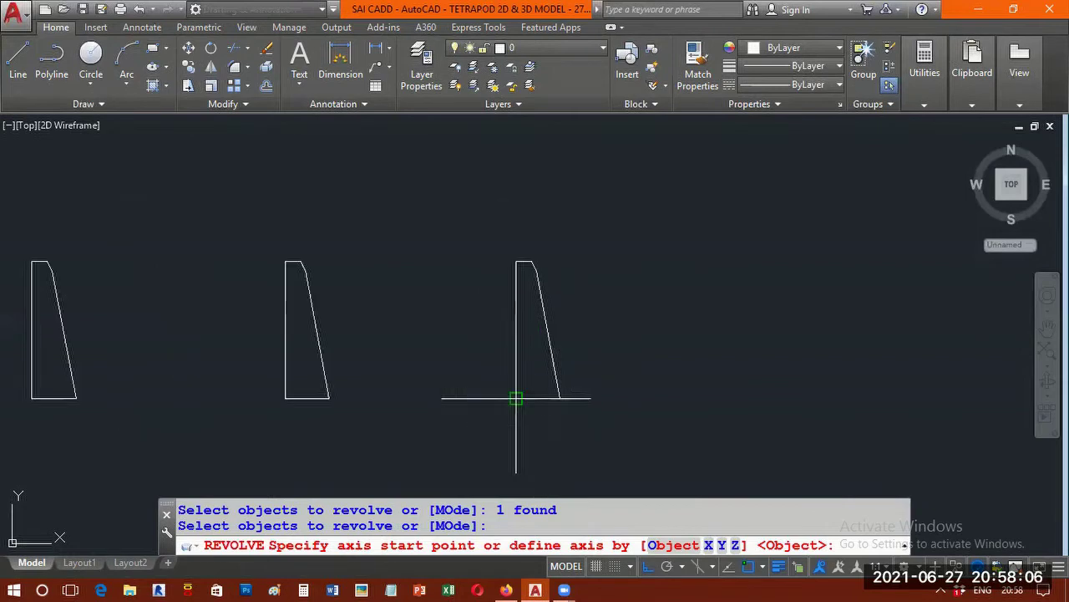
pyautogui.click(517, 398)
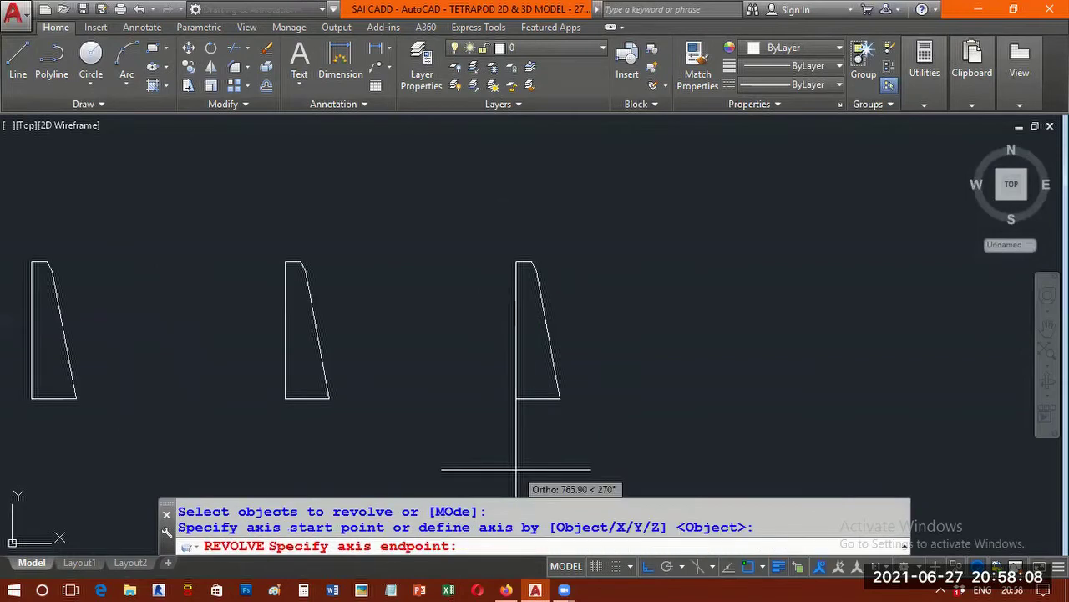
pyautogui.click(517, 470)
pyautogui.click(516, 469)
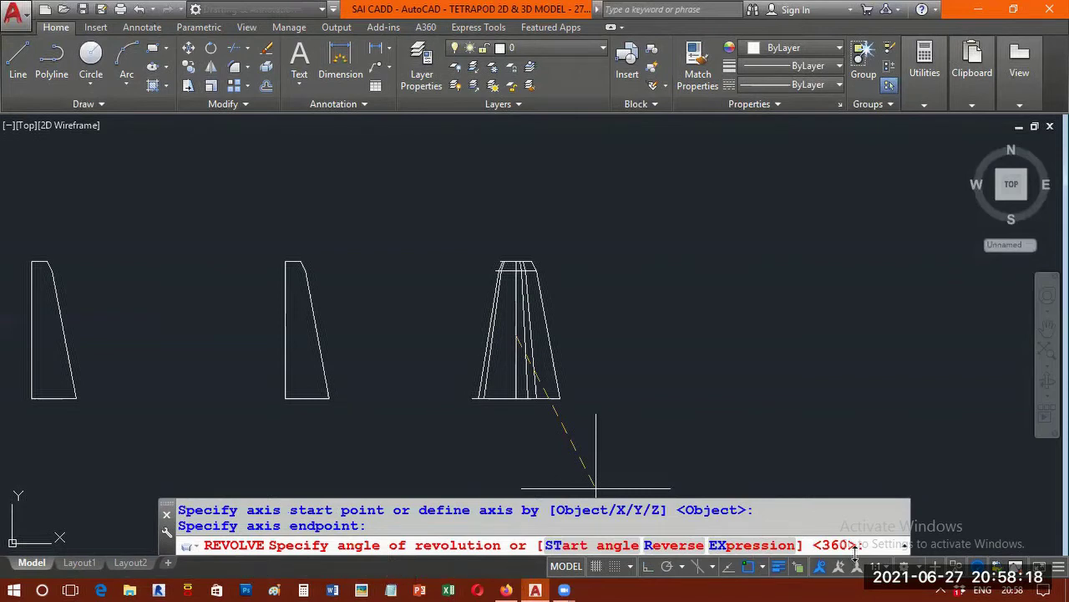
pyautogui.write('360')
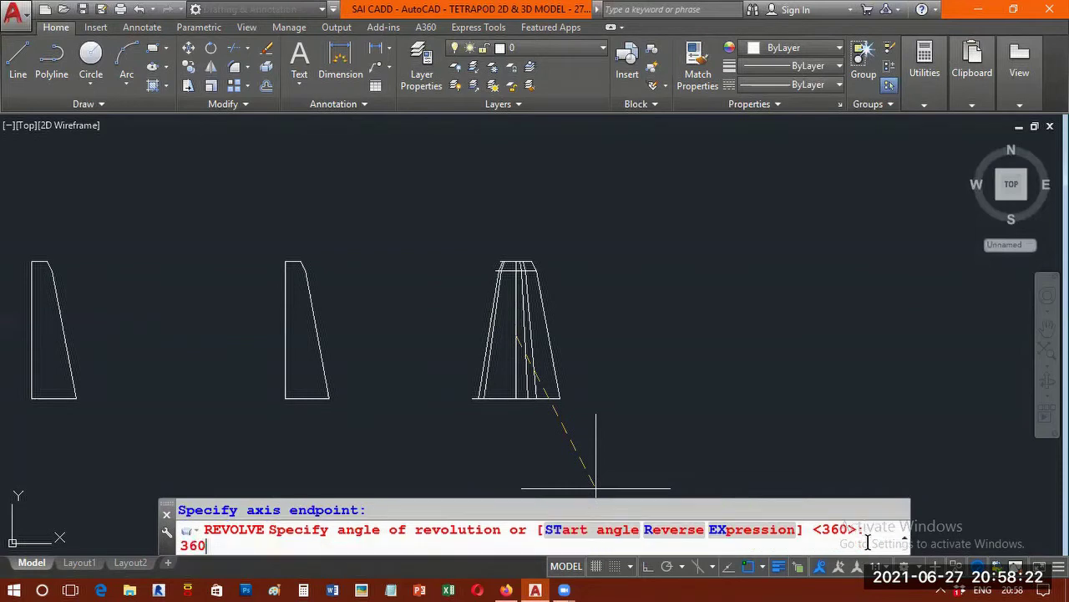
pyautogui.press('Return')
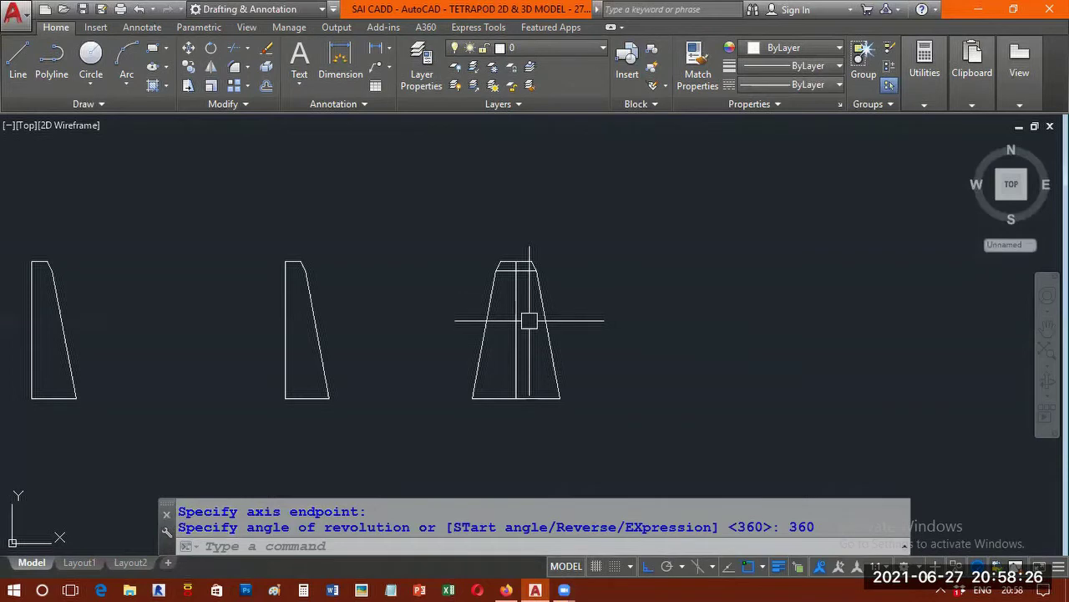
pyautogui.scroll(2, 529, 320)
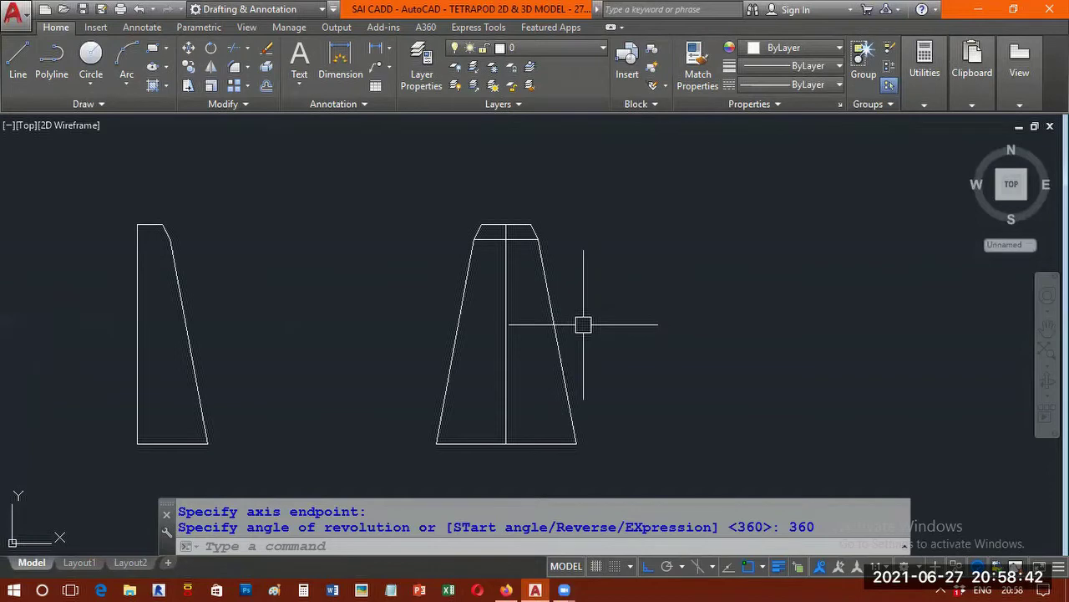
# Orbit, zoom and pan to view the revolved leg as a 3D truncated cone
pyautogui.moveTo(559, 327)
pyautogui.keyDown('shift'); pyautogui.mouseDown(button='middle')
pyautogui.moveTo(530, 269)
pyautogui.moveTo(539, 205)
pyautogui.moveTo(535, 248)
pyautogui.moveTo(539, 229)
pyautogui.moveTo(559, 224)
pyautogui.moveTo(544, 217)
pyautogui.moveTo(559, 226)
pyautogui.mouseUp(button='middle'); pyautogui.keyUp('shift')
pyautogui.keyDown('shift'); pyautogui.moveTo(724, 215); pyautogui.dragTo(726, 200, button='middle'); pyautogui.keyUp('shift')
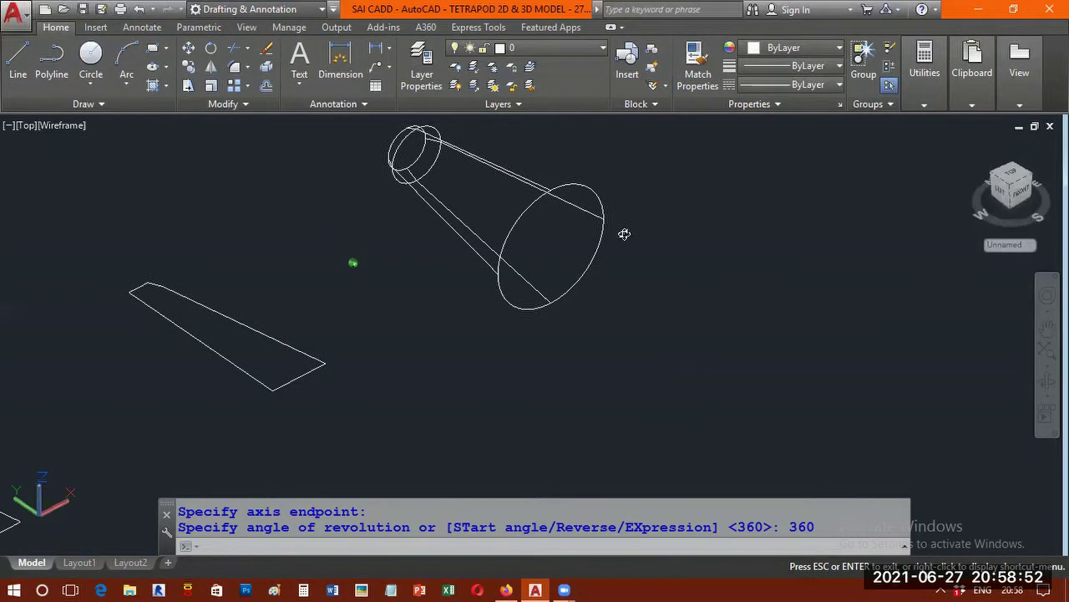
pyautogui.keyDown('shift'); pyautogui.moveTo(624, 234); pyautogui.dragTo(557, 224, button='middle'); pyautogui.keyUp('shift')
pyautogui.keyDown('shift'); pyautogui.moveTo(500, 204); pyautogui.dragTo(515, 212, button='middle'); pyautogui.keyUp('shift')
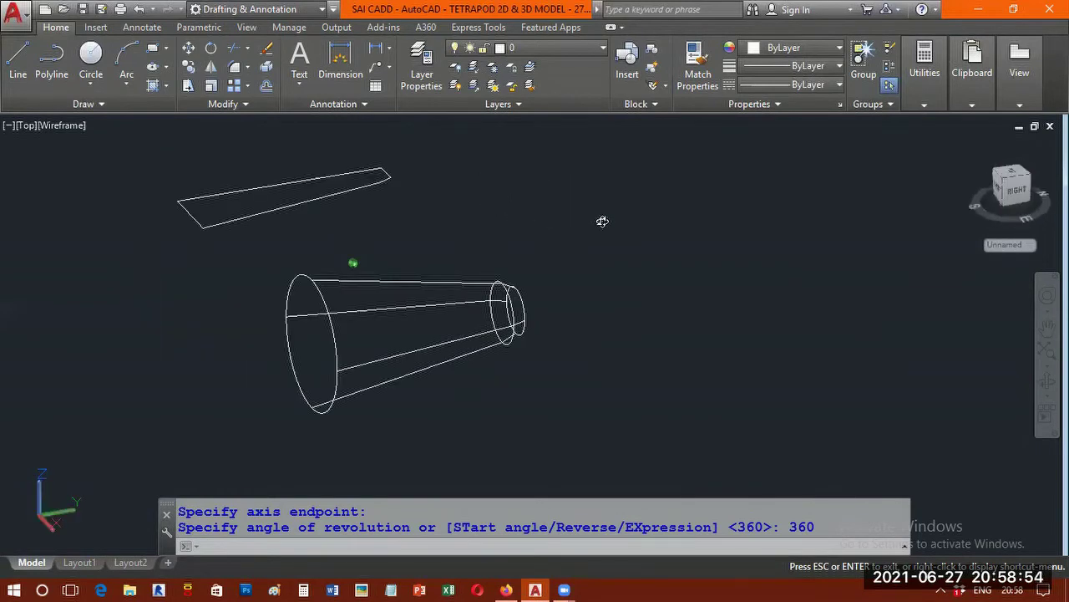
pyautogui.moveTo(602, 220)
pyautogui.keyDown('shift'); pyautogui.mouseDown(button='middle')
pyautogui.moveTo(609, 203)
pyautogui.moveTo(529, 201)
pyautogui.mouseUp(button='middle'); pyautogui.keyUp('shift')
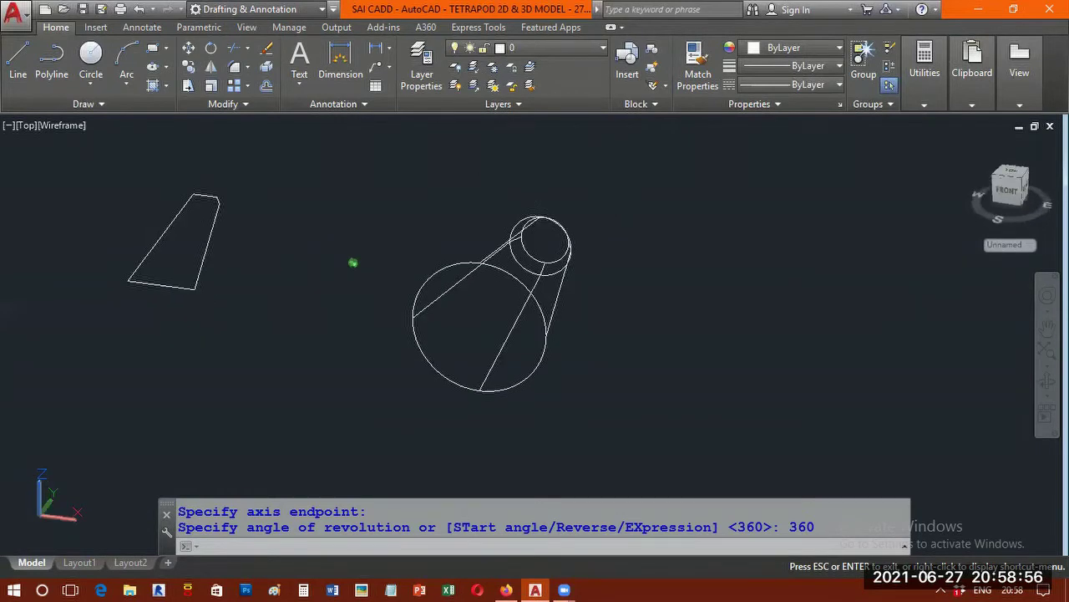
pyautogui.press('Escape')
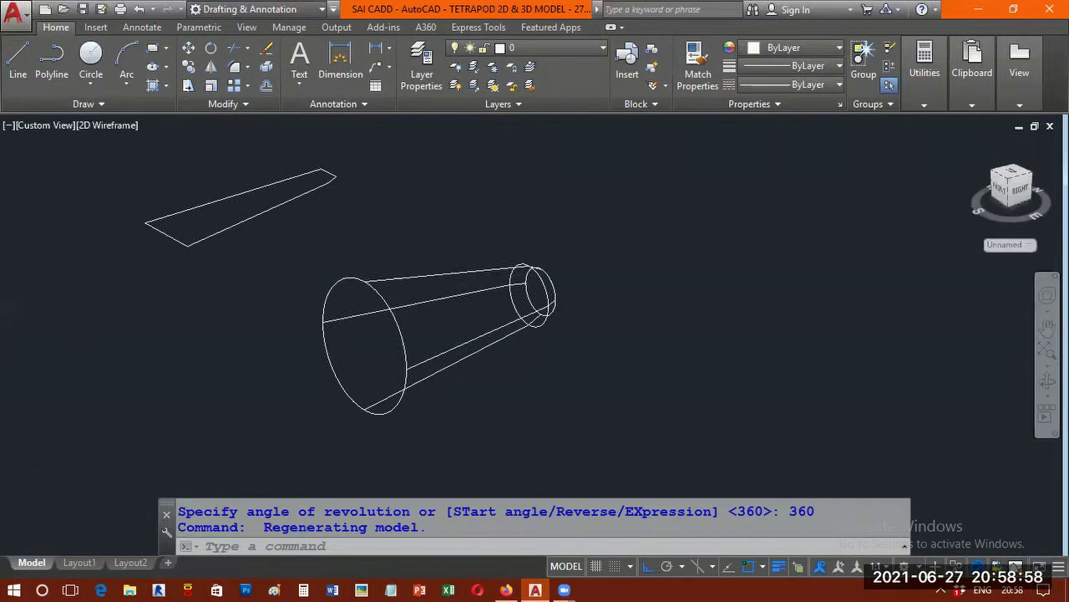
pyautogui.scroll(3, 471, 289)
pyautogui.scroll(-2, 449, 337)
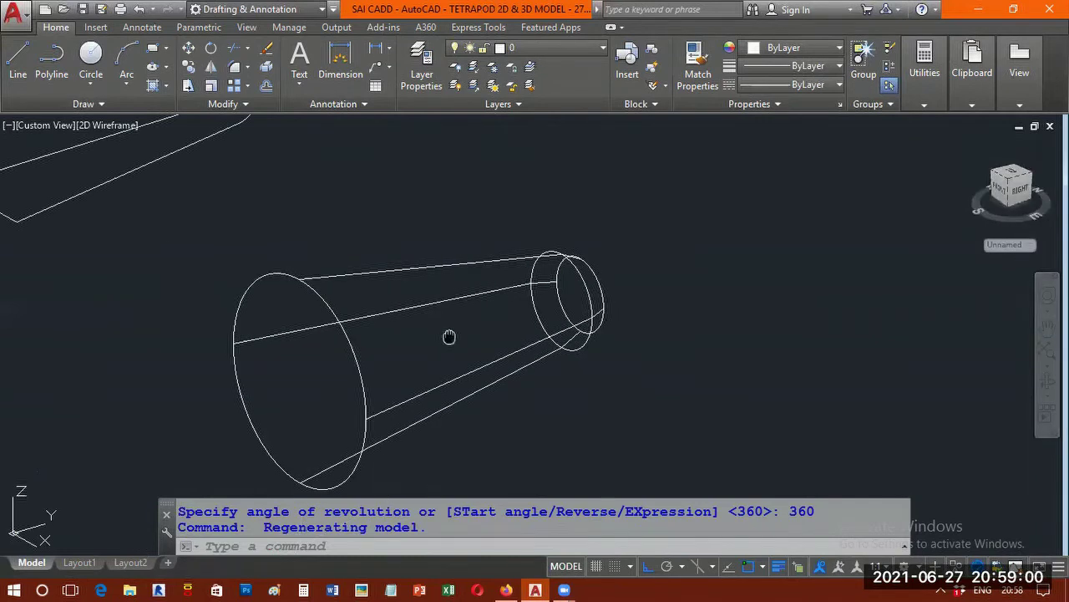
pyautogui.moveTo(449, 337); pyautogui.dragTo(477, 308, button='middle')
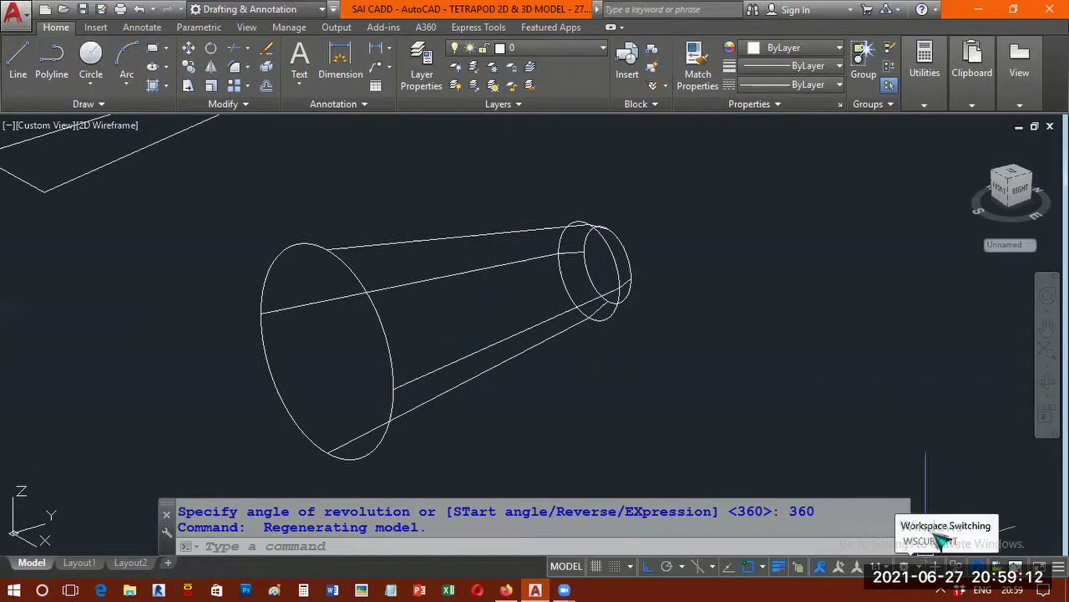
# Switch to the 3D Modeling workspace and apply the Shaded with edges visual style
pyautogui.click(905, 566)
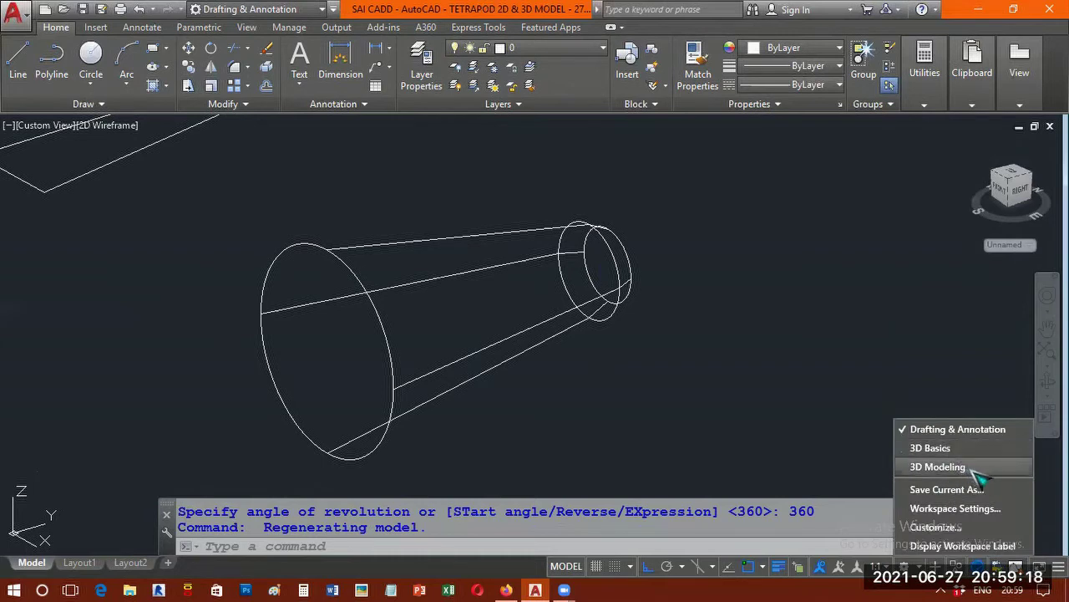
pyautogui.click(937, 467)
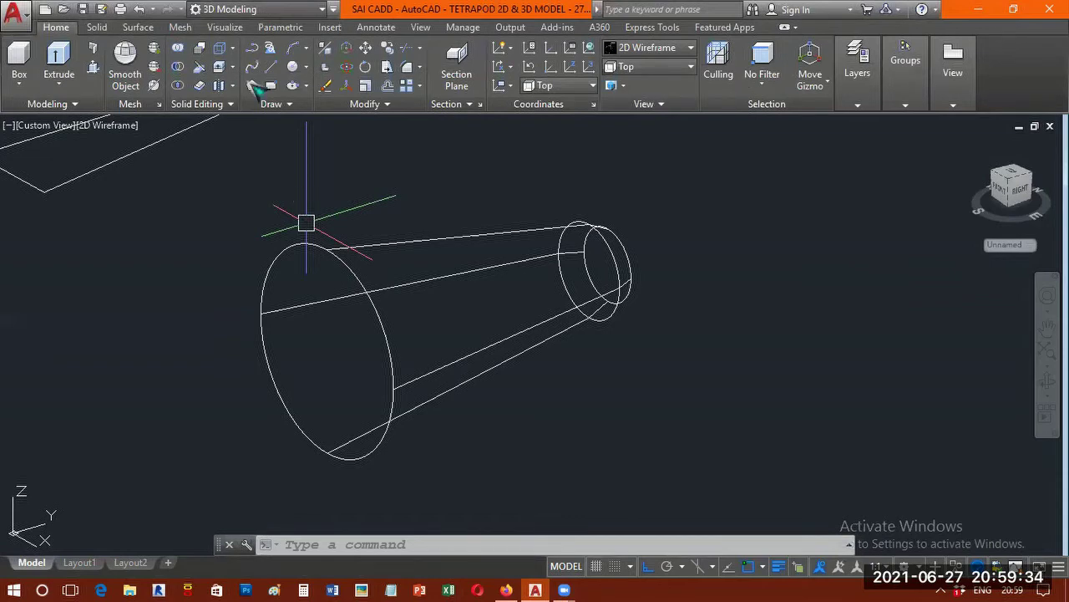
pyautogui.click(225, 28)
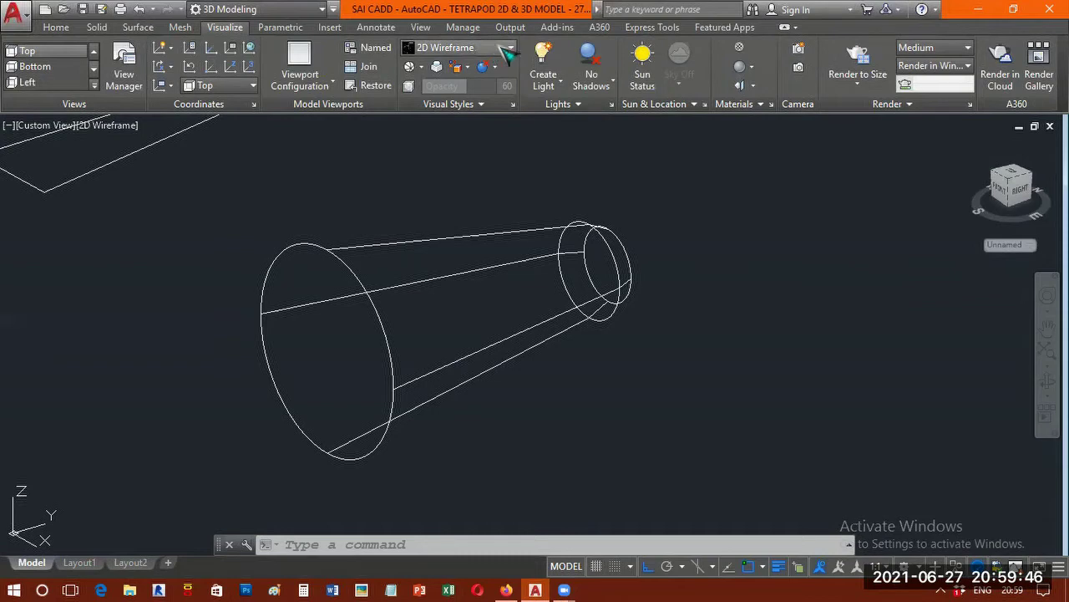
pyautogui.click(508, 54)
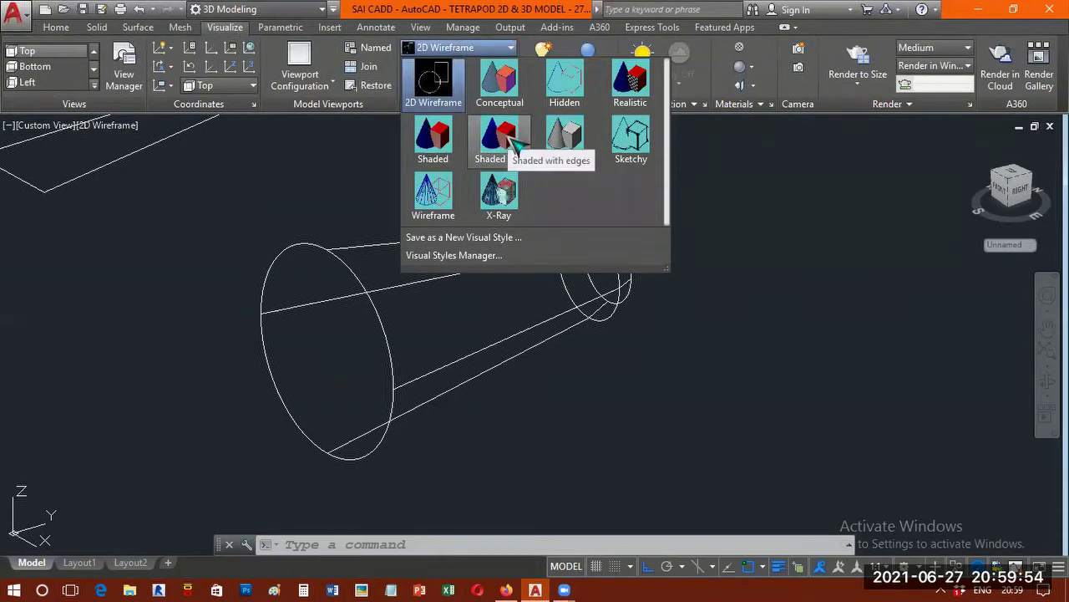
pyautogui.click(511, 140)
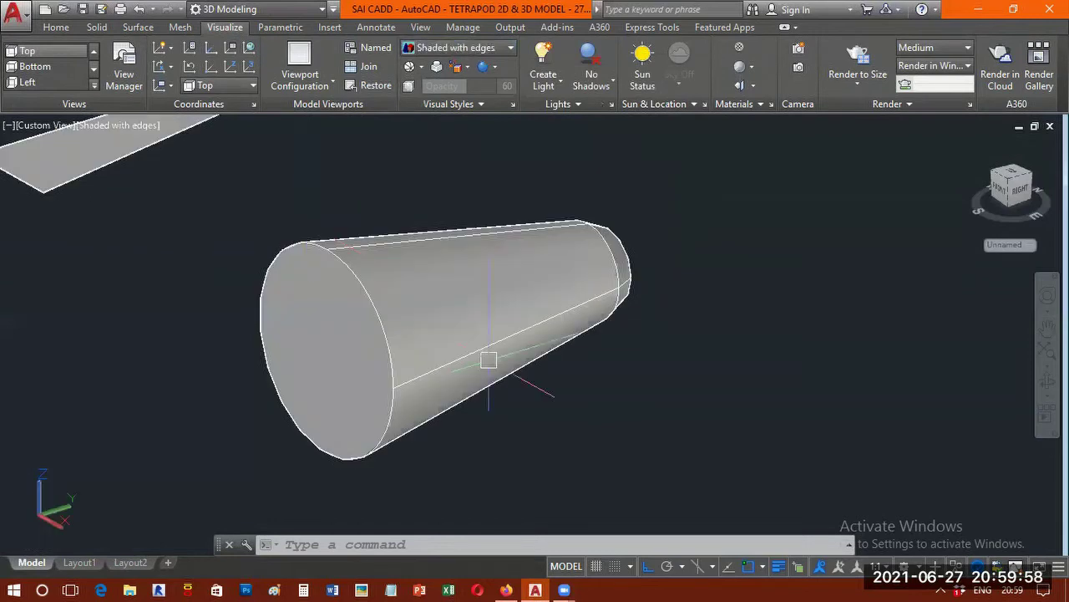
# Orbit around the shaded cone solid from several angles and select it
pyautogui.keyDown('shift'); pyautogui.moveTo(489, 360); pyautogui.dragTo(463, 361, button='middle'); pyautogui.keyUp('shift')
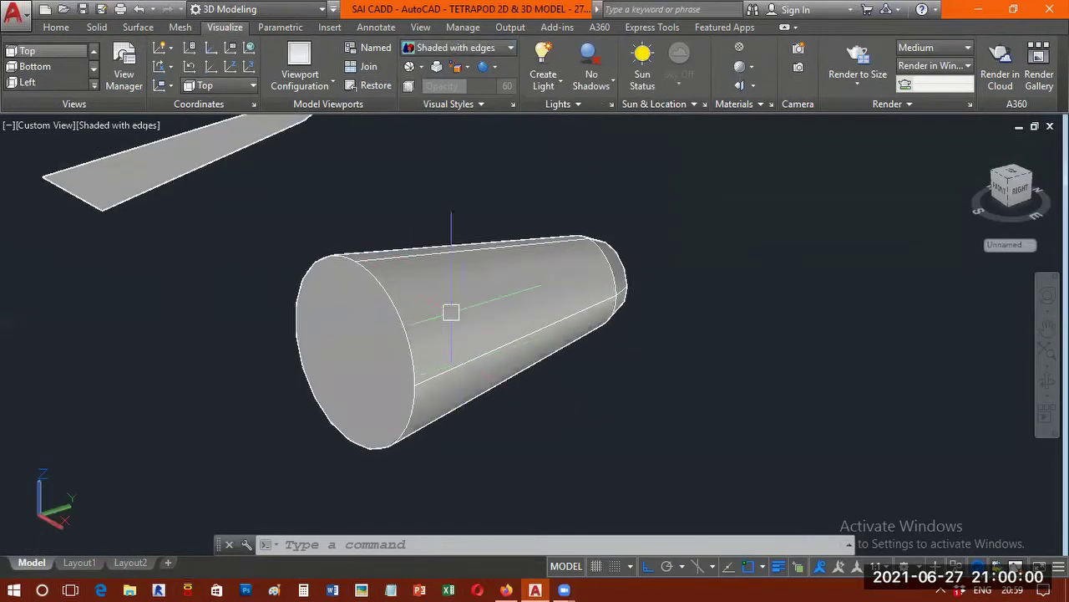
pyautogui.click(673, 240)
pyautogui.click(506, 346)
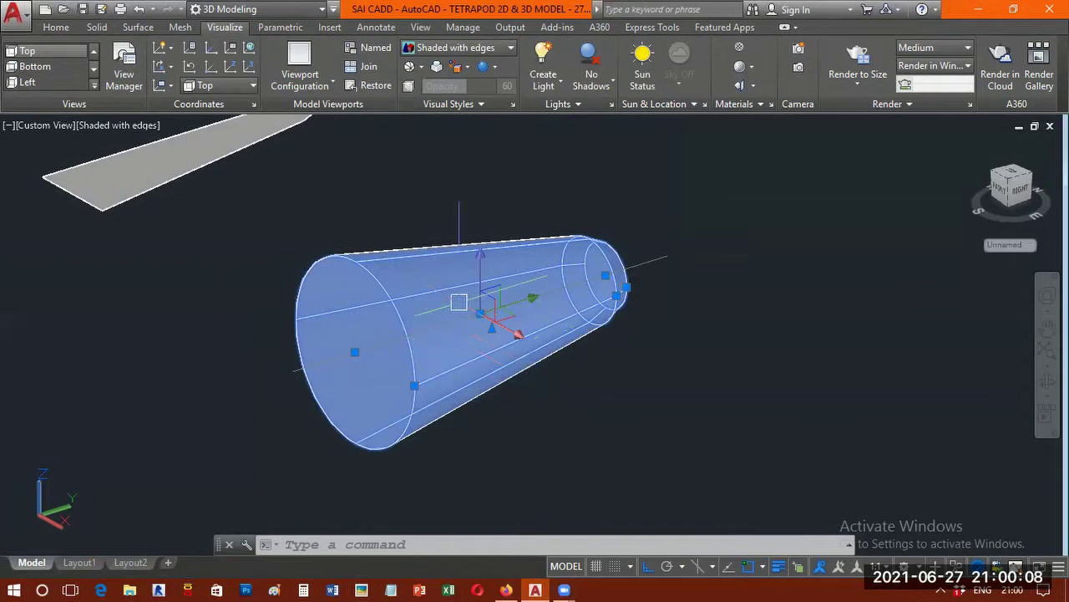
pyautogui.moveTo(449, 292)
pyautogui.keyDown('shift'); pyautogui.mouseDown(button='middle')
pyautogui.moveTo(461, 356)
pyautogui.moveTo(712, 203)
pyautogui.mouseUp(button='middle'); pyautogui.keyUp('shift')
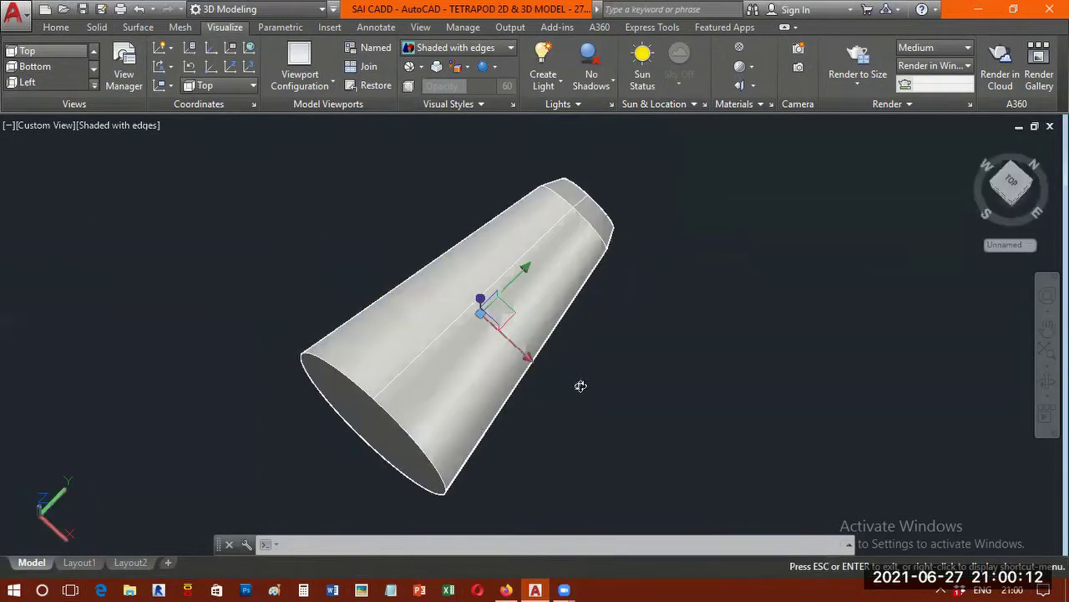
pyautogui.moveTo(711, 203)
pyautogui.keyDown('shift'); pyautogui.mouseDown(button='middle')
pyautogui.moveTo(666, 299)
pyautogui.moveTo(498, 322)
pyautogui.moveTo(383, 301)
pyautogui.moveTo(341, 205)
pyautogui.mouseUp(button='middle'); pyautogui.keyUp('shift')
pyautogui.keyDown('shift'); pyautogui.moveTo(275, 231); pyautogui.dragTo(108, 317, button='middle'); pyautogui.keyUp('shift')
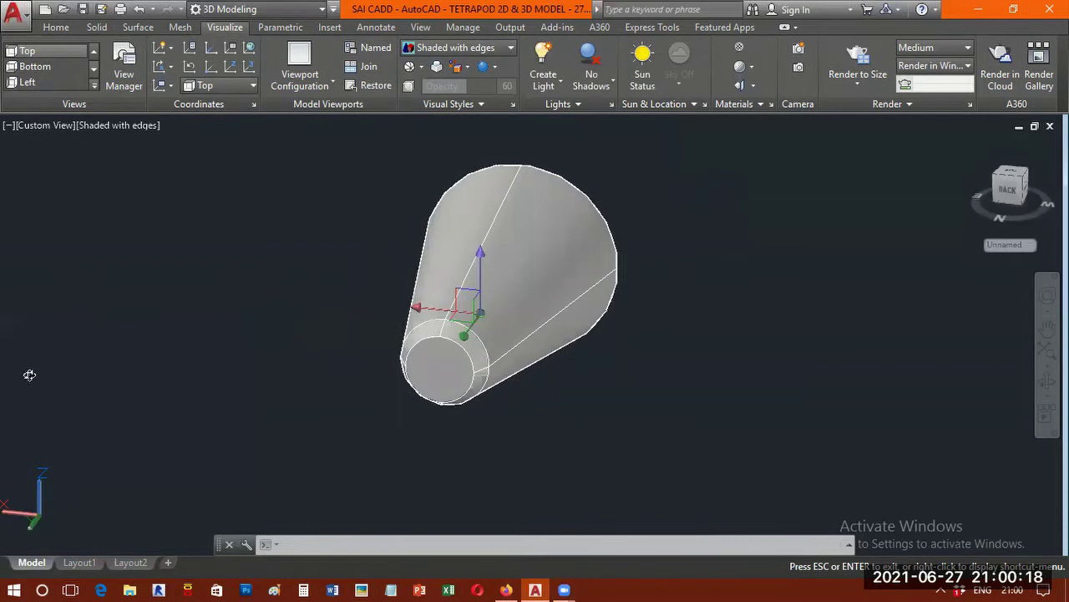
pyautogui.keyDown('shift'); pyautogui.moveTo(28, 375); pyautogui.dragTo(9, 342, button='middle'); pyautogui.keyUp('shift')
pyautogui.keyDown('shift'); pyautogui.moveTo(261, 376); pyautogui.dragTo(398, 375, button='middle'); pyautogui.keyUp('shift')
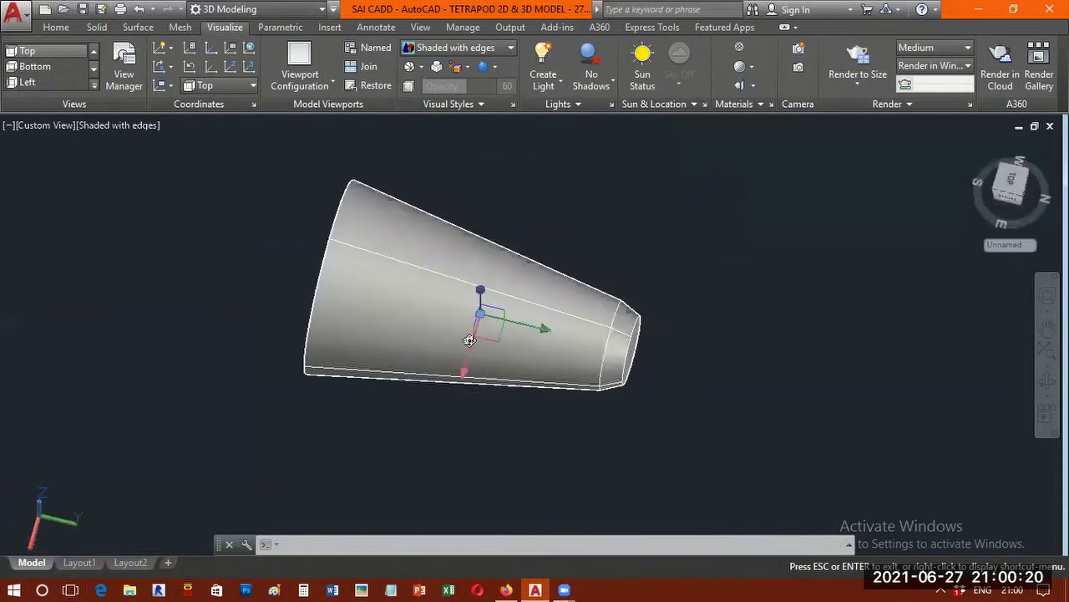
pyautogui.keyDown('shift'); pyautogui.moveTo(470, 340); pyautogui.dragTo(480, 317, button='middle'); pyautogui.keyUp('shift')
pyautogui.click(376, 275)
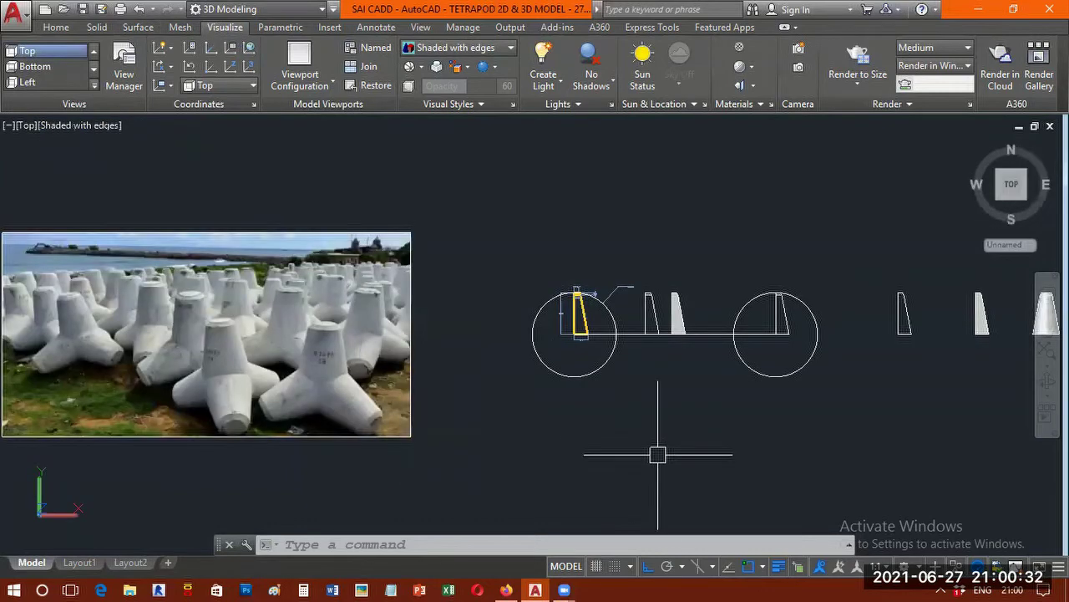
# Move the cone solid up, clear of the row of profiles and circles
pyautogui.scroll(-5, 658, 454)
pyautogui.moveTo(657, 455); pyautogui.dragTo(584, 407, button='middle')
pyautogui.scroll(5, 568, 385)
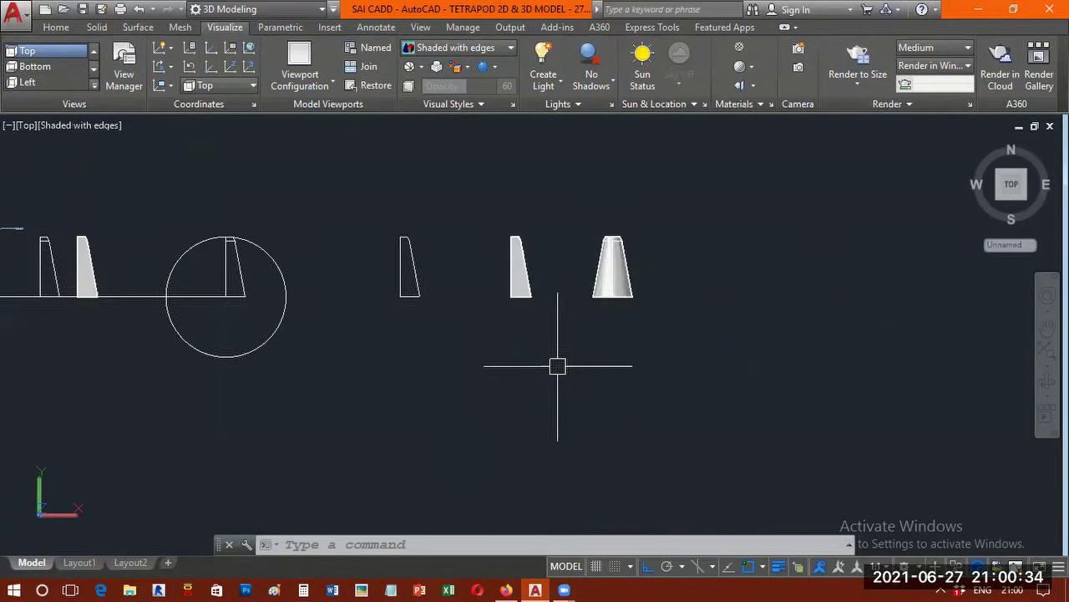
pyautogui.scroll(2, 557, 365)
pyautogui.write('M')
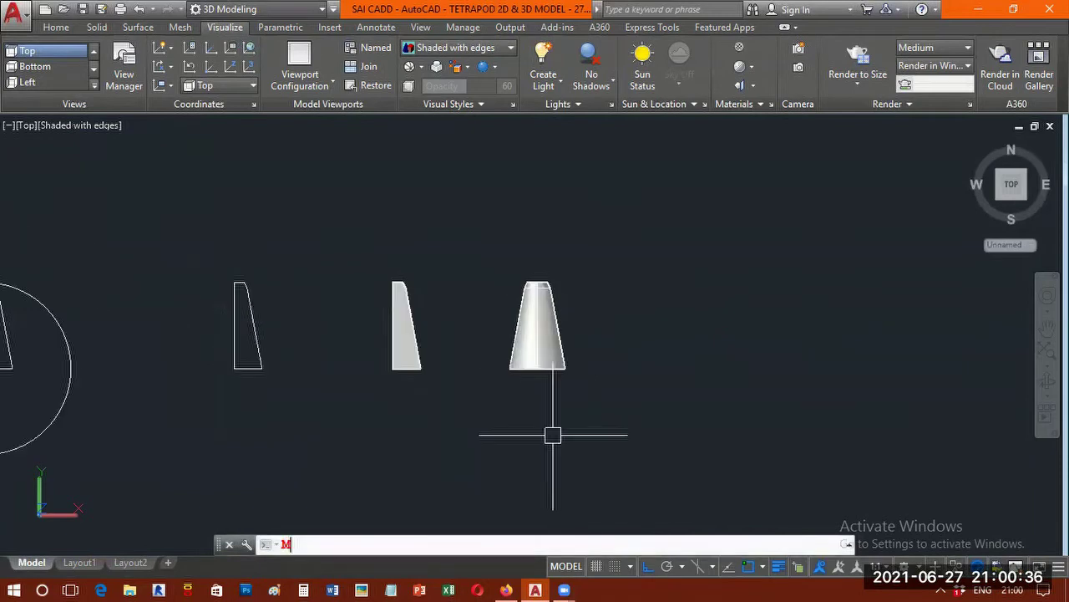
pyautogui.press('Return')
pyautogui.click(554, 366)
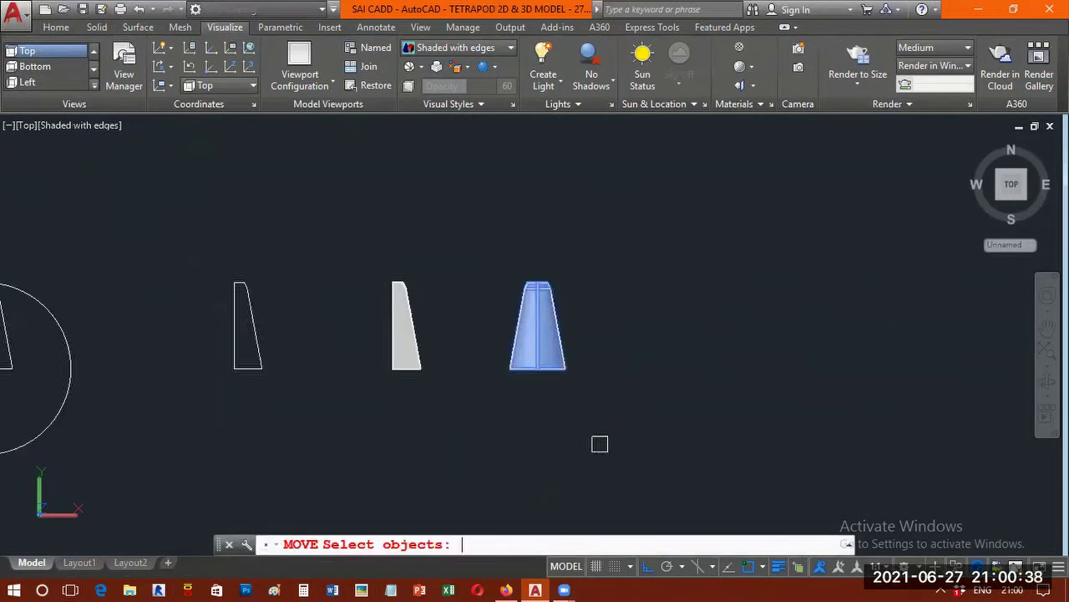
pyautogui.press('Return')
pyautogui.click(620, 450)
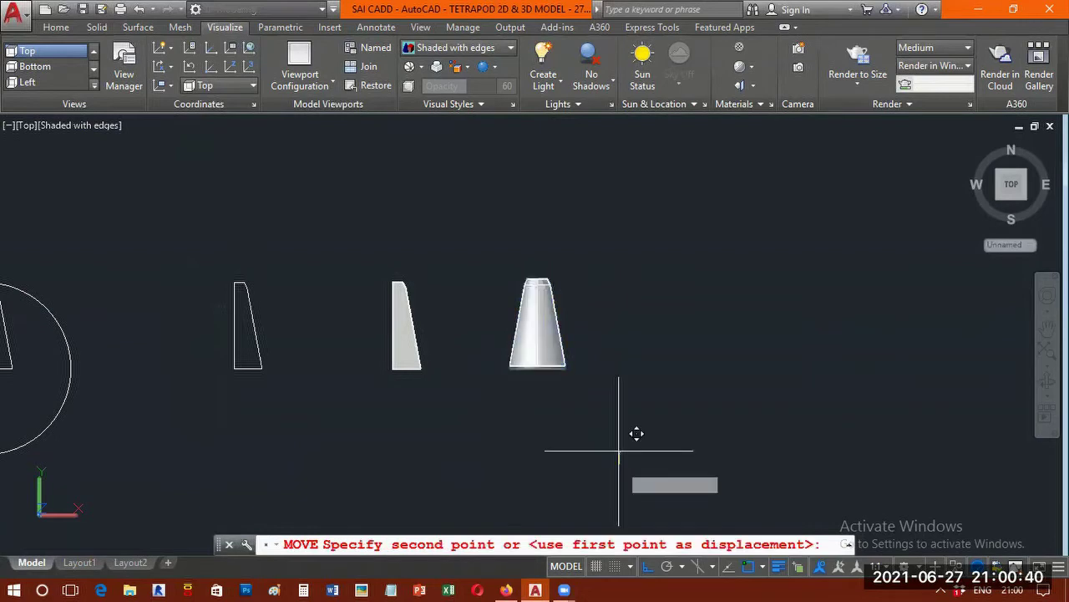
pyautogui.click(652, 197)
# Pan and zoom to frame the raised cone above the profiles
pyautogui.moveTo(592, 229); pyautogui.dragTo(585, 469, button='middle')
pyautogui.scroll(-2, 560, 386)
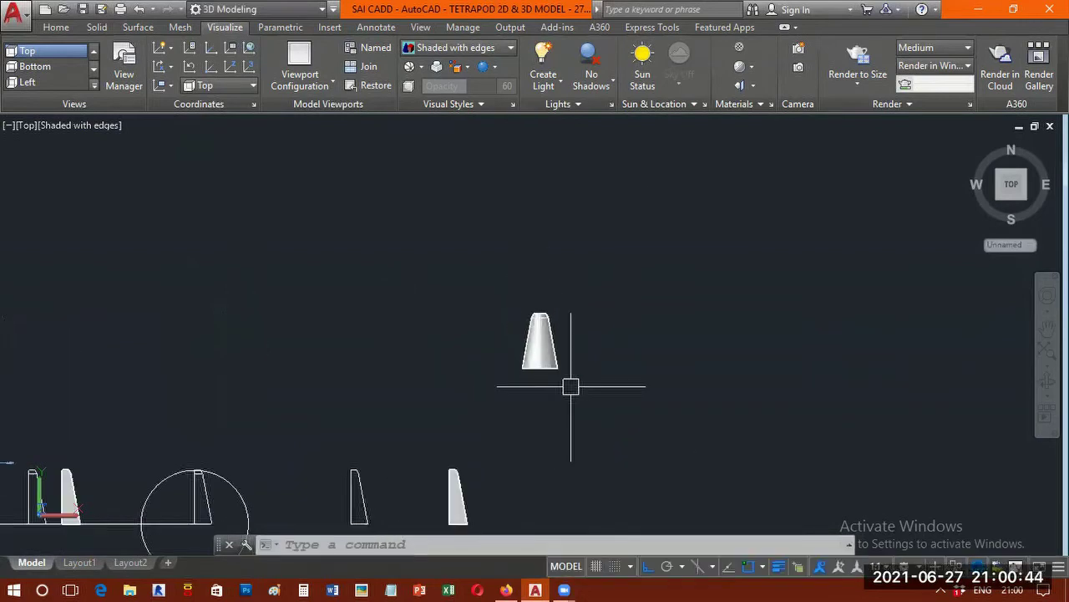
pyautogui.moveTo(404, 470); pyautogui.dragTo(570, 391, button='middle')
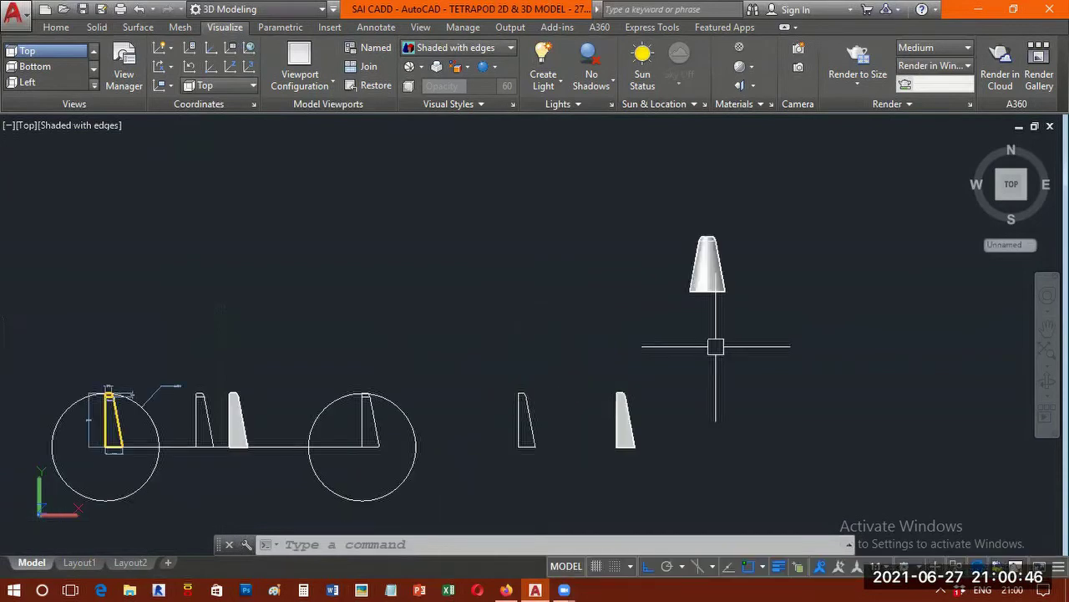
pyautogui.scroll(-3, 715, 346)
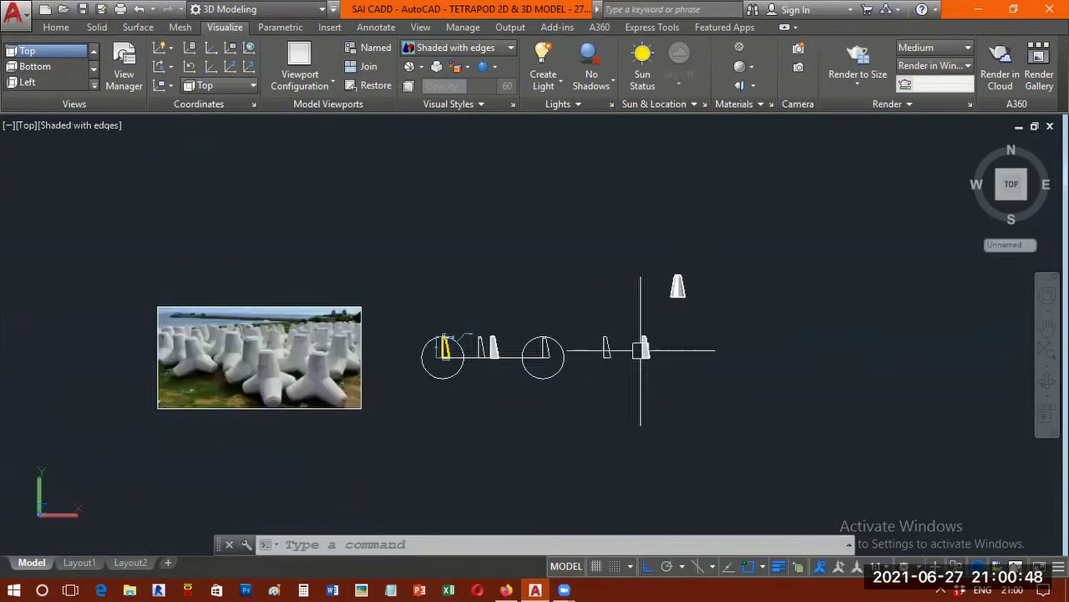
pyautogui.write('P')
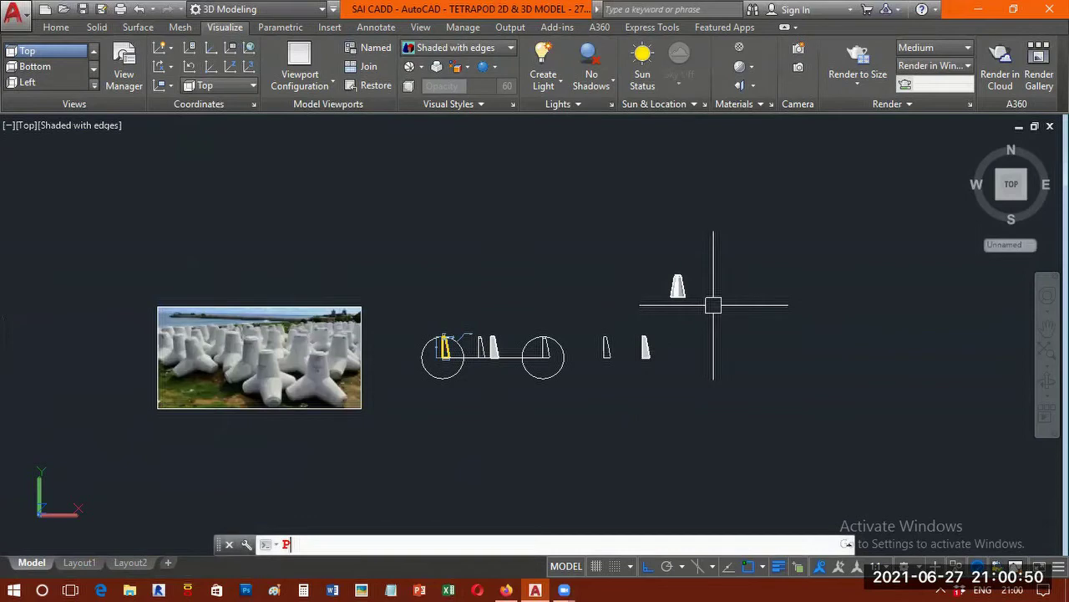
pyautogui.press('Return')
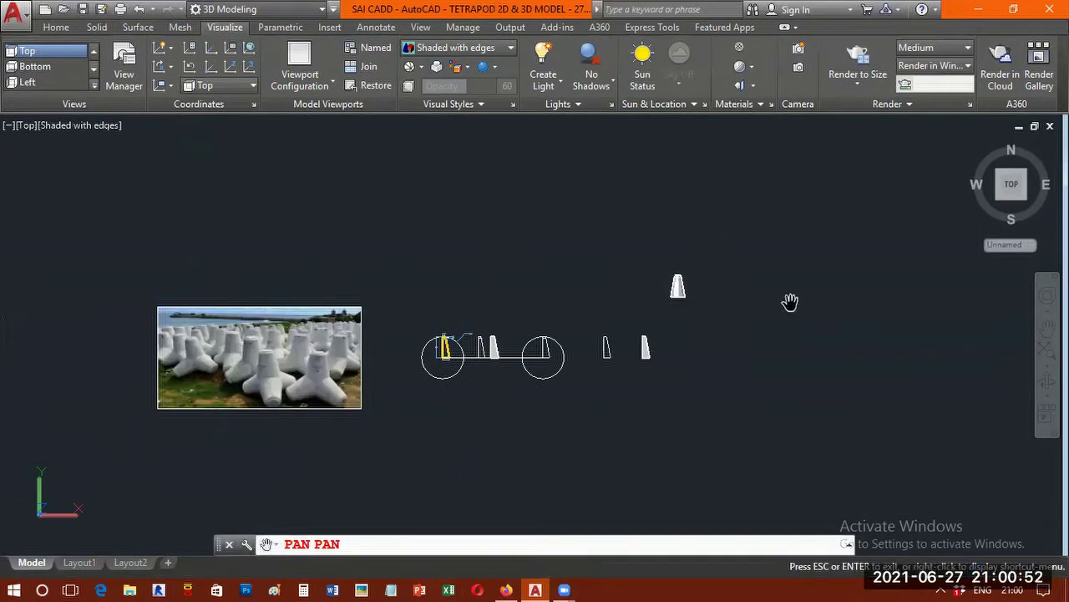
pyautogui.scroll(2, 777, 292)
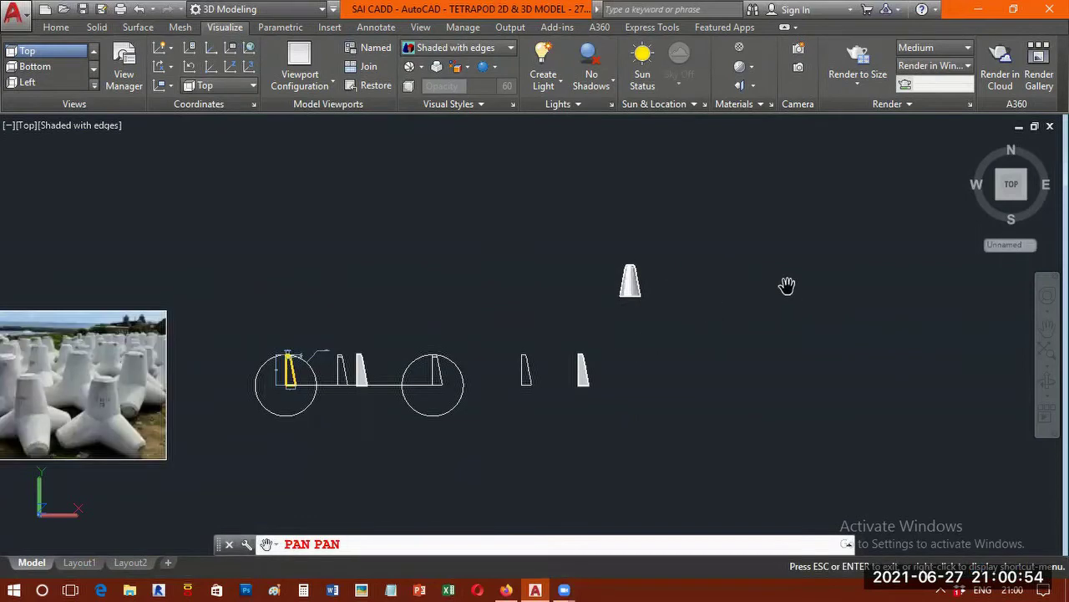
pyautogui.scroll(2, 681, 284)
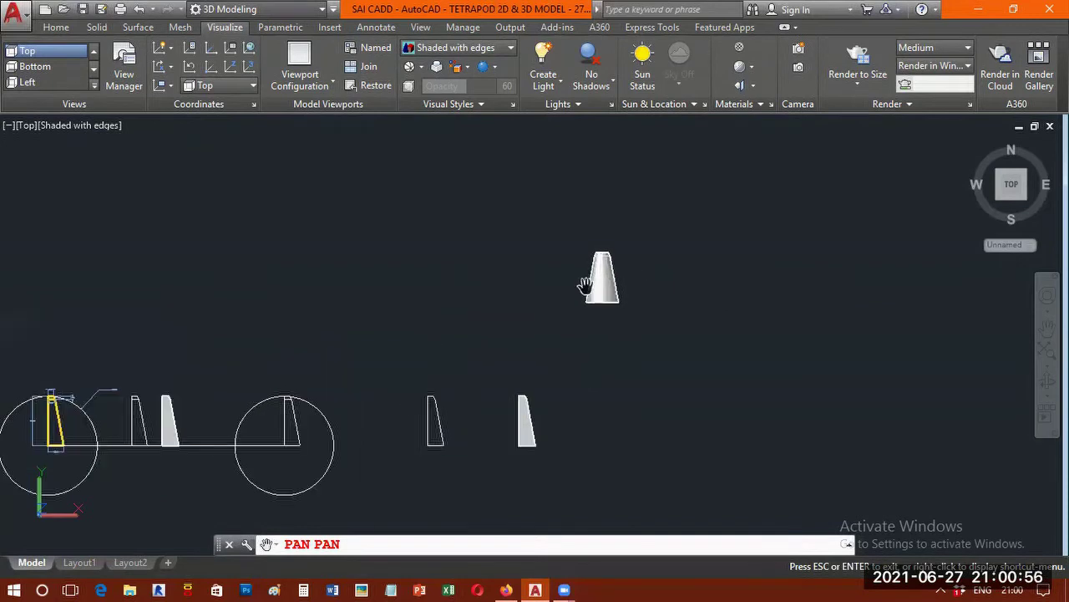
pyautogui.scroll(1, 585, 284)
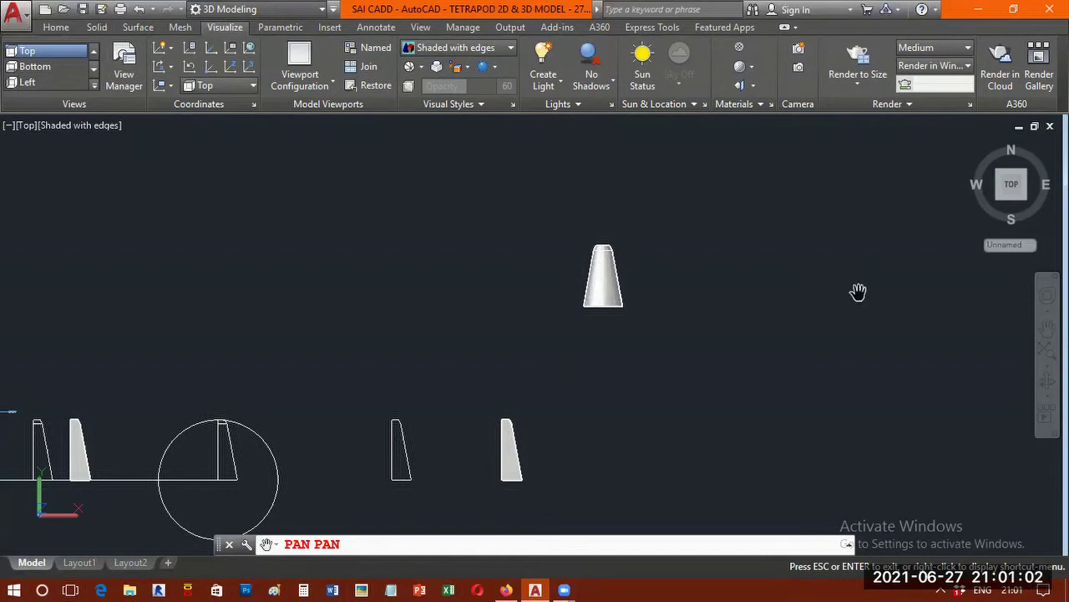
# Switch to the Right preset view and pan the line and cone left
pyautogui.click(93, 92)
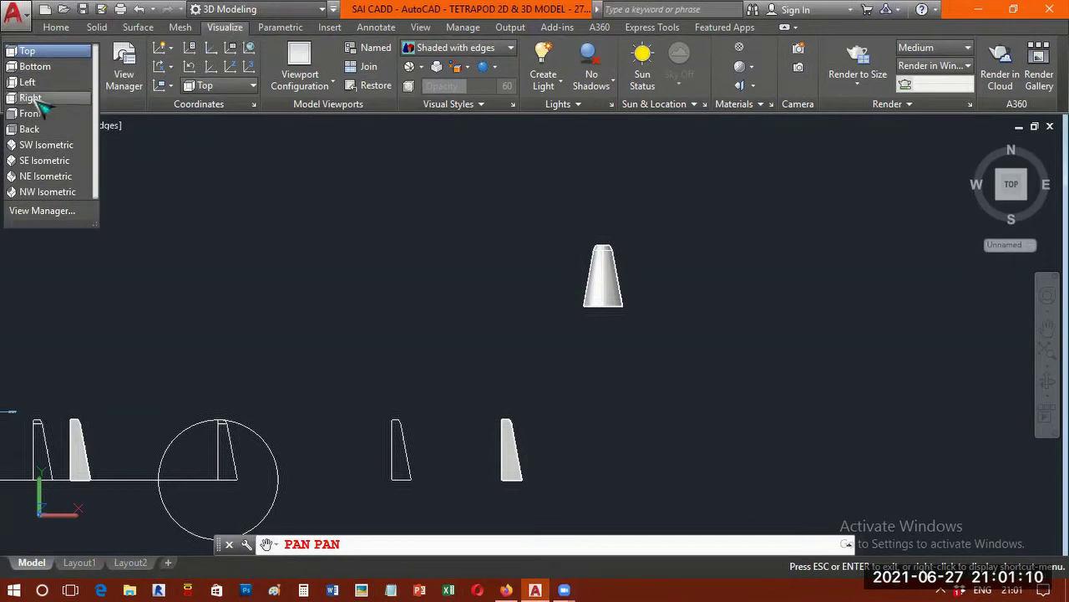
pyautogui.click(37, 99)
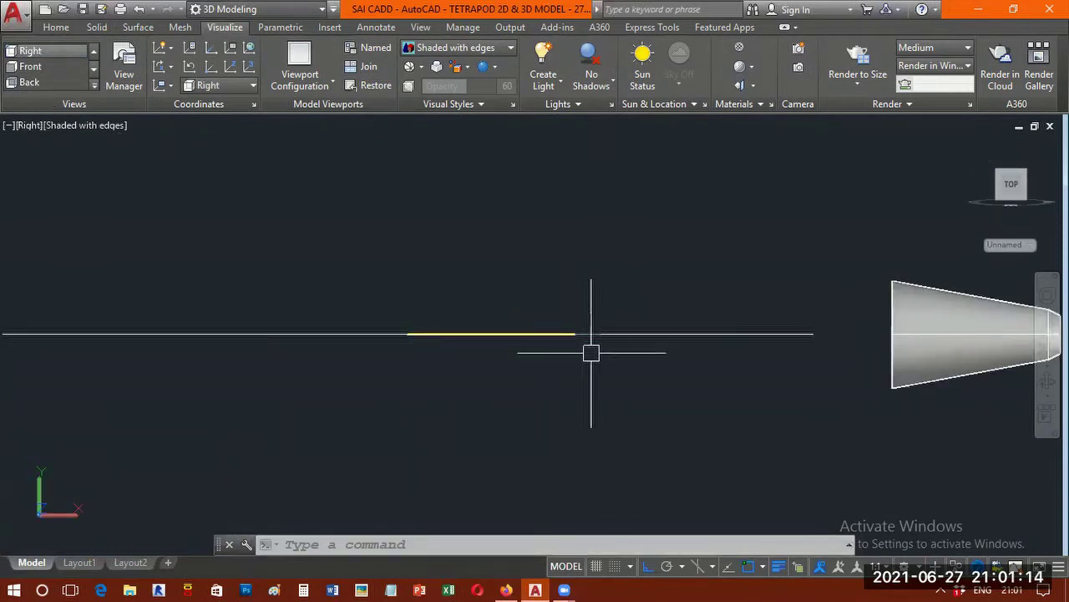
pyautogui.click(500, 340)
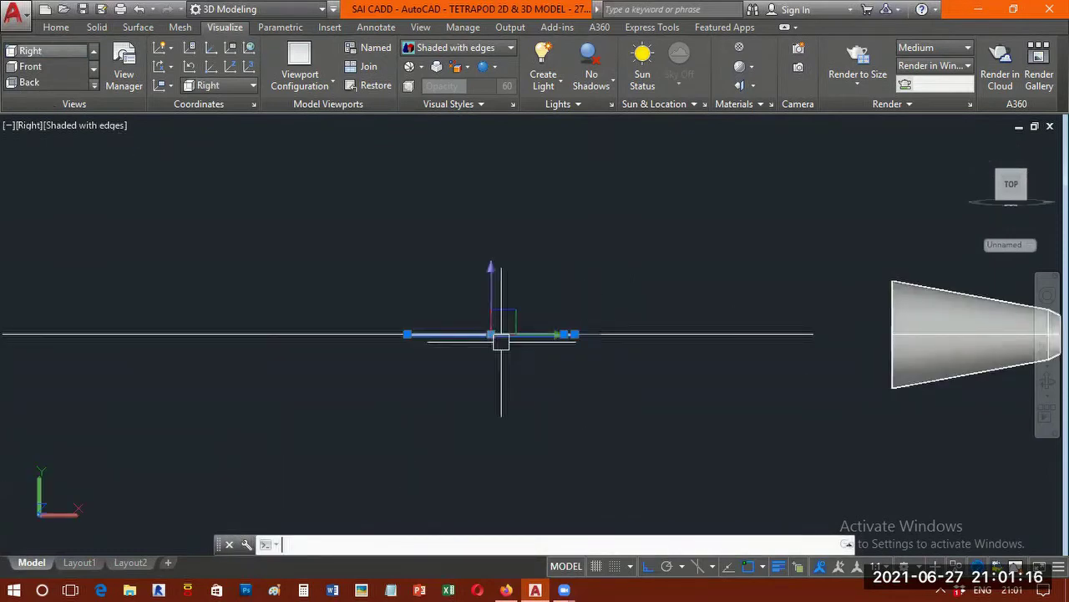
pyautogui.write('p')
pyautogui.press('Return')
pyautogui.moveTo(529, 388); pyautogui.dragTo(384, 393)
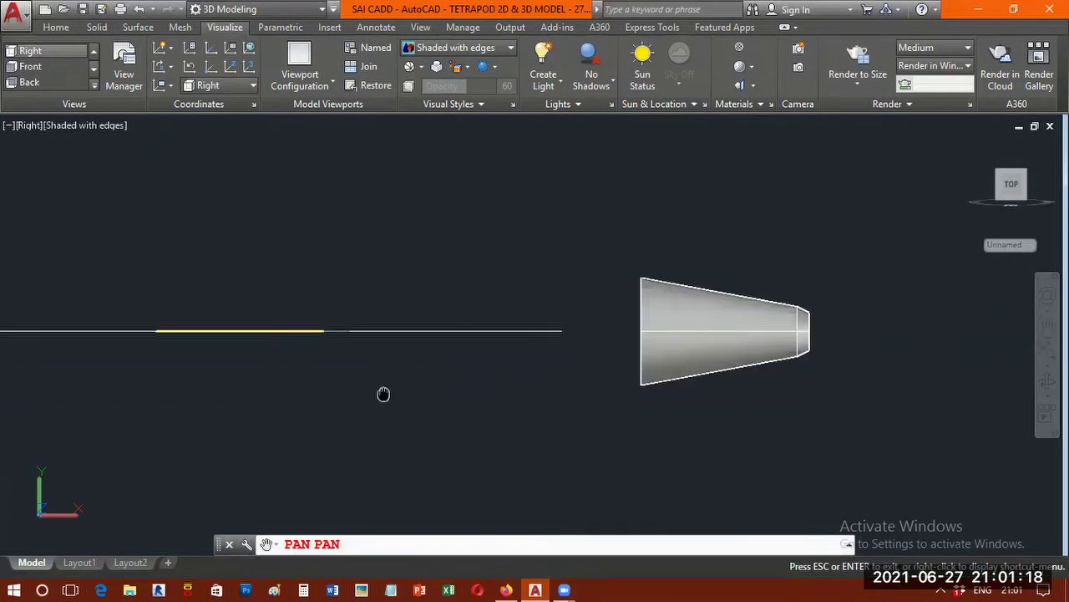
pyautogui.scroll(1, 501, 288)
pyautogui.rightClick(502, 282)
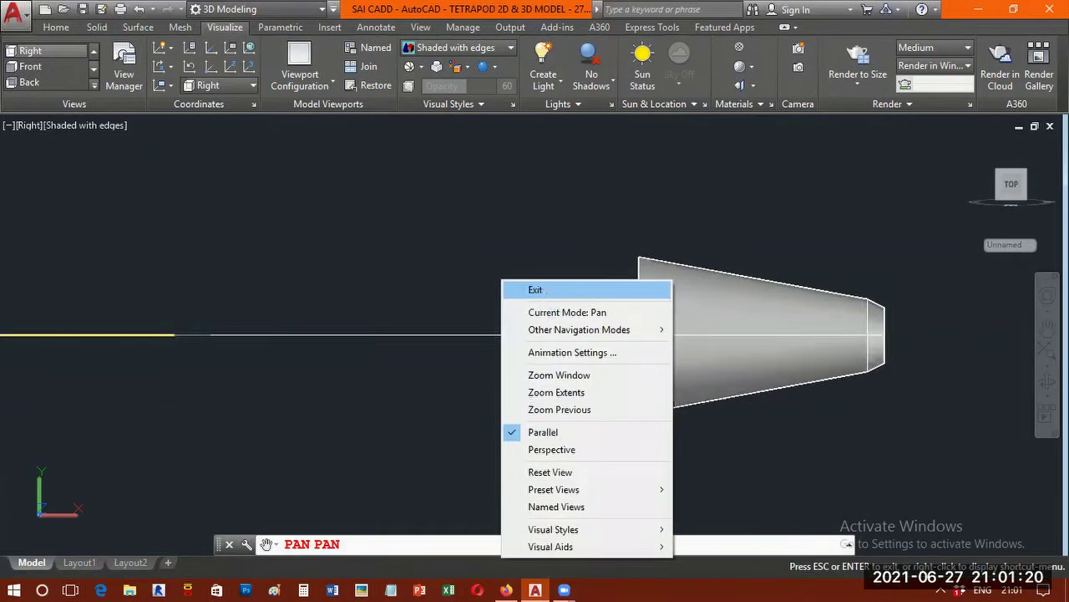
pyautogui.click(536, 290)
# Pan again to reposition the cone, then start the COPY command with CP
pyautogui.write('p')
pyautogui.press('Return')
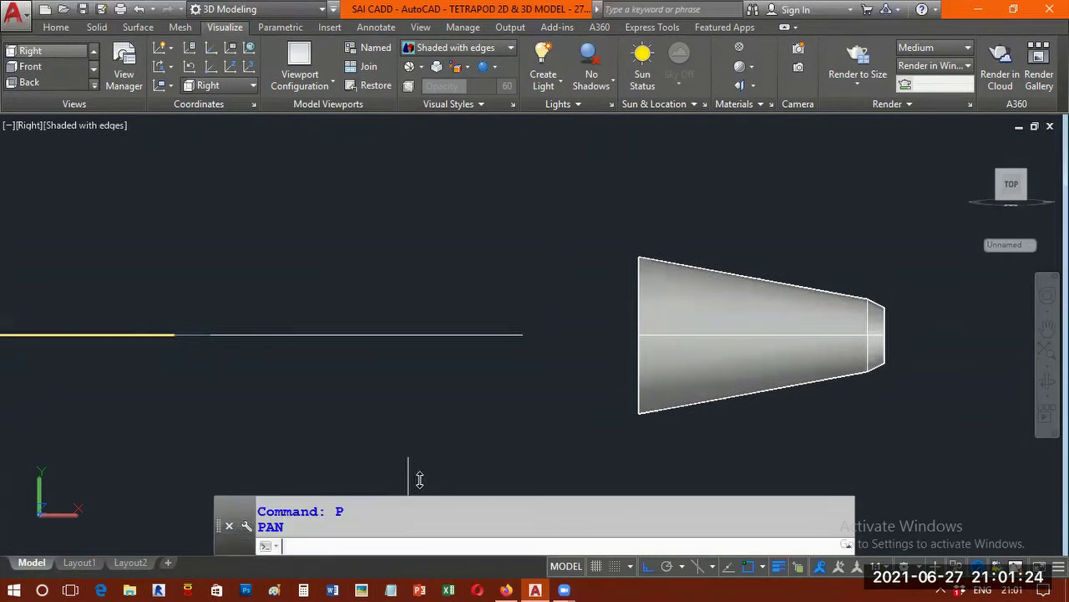
pyautogui.moveTo(419, 479); pyautogui.dragTo(420, 461)
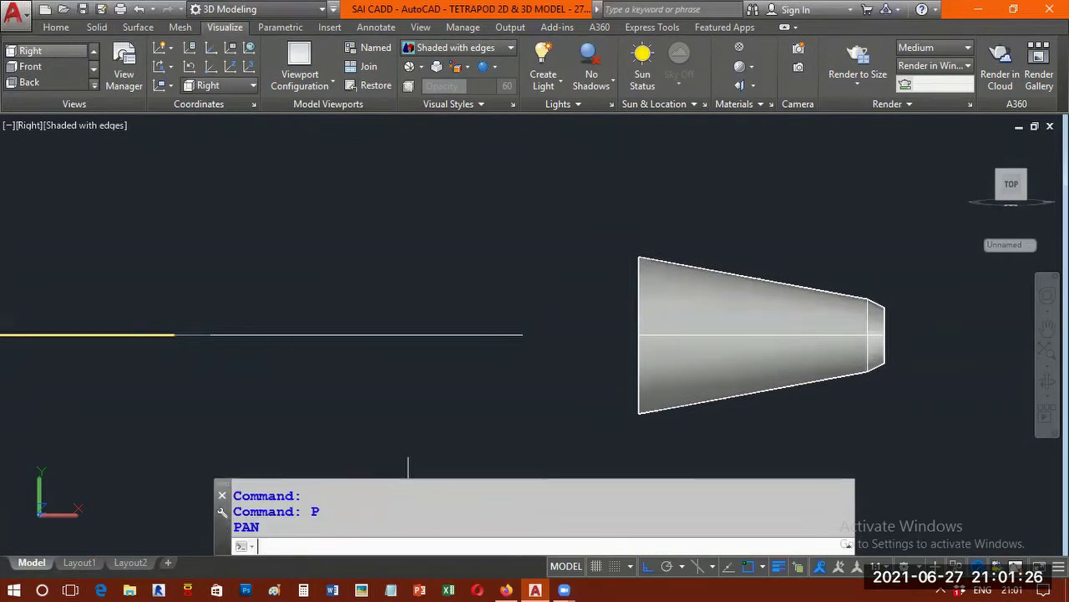
pyautogui.click(729, 442)
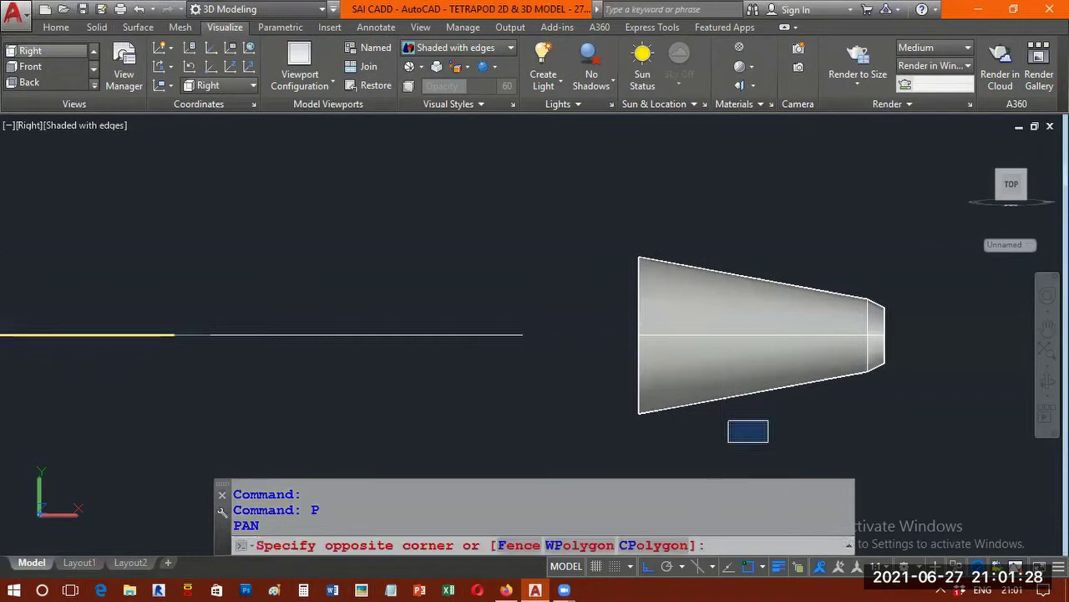
pyautogui.moveTo(768, 421); pyautogui.dragTo(593, 417)
pyautogui.press('Escape')
pyautogui.scroll(-2, 543, 399)
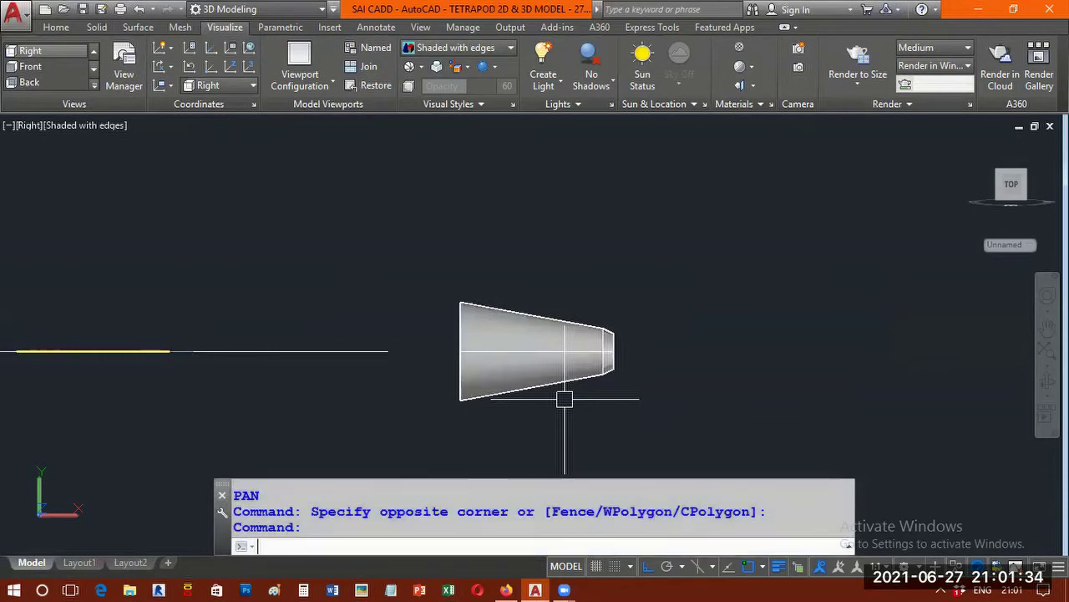
pyautogui.write('CP')
pyautogui.press('Return')
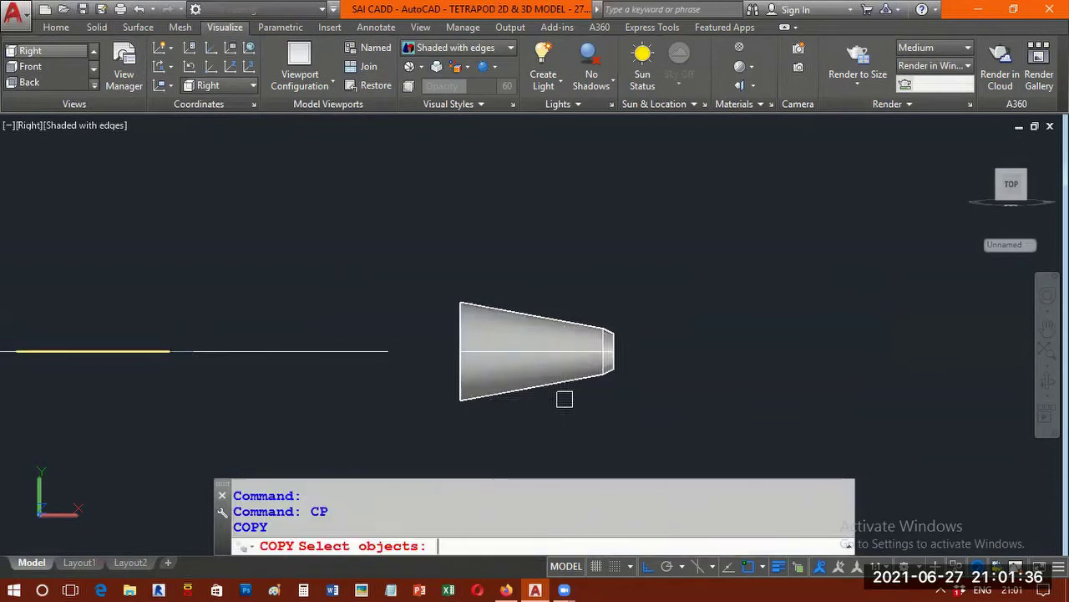
# Copy the cone horizontally to the right of the original and recentre both cones
pyautogui.moveTo(599, 309); pyautogui.dragTo(499, 398)
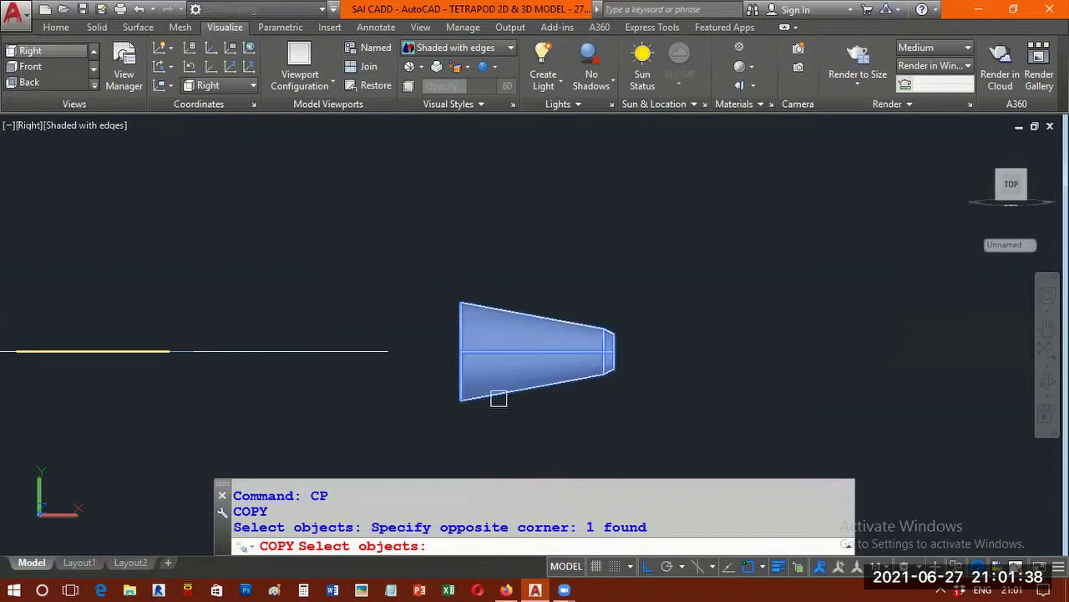
pyautogui.press('Return')
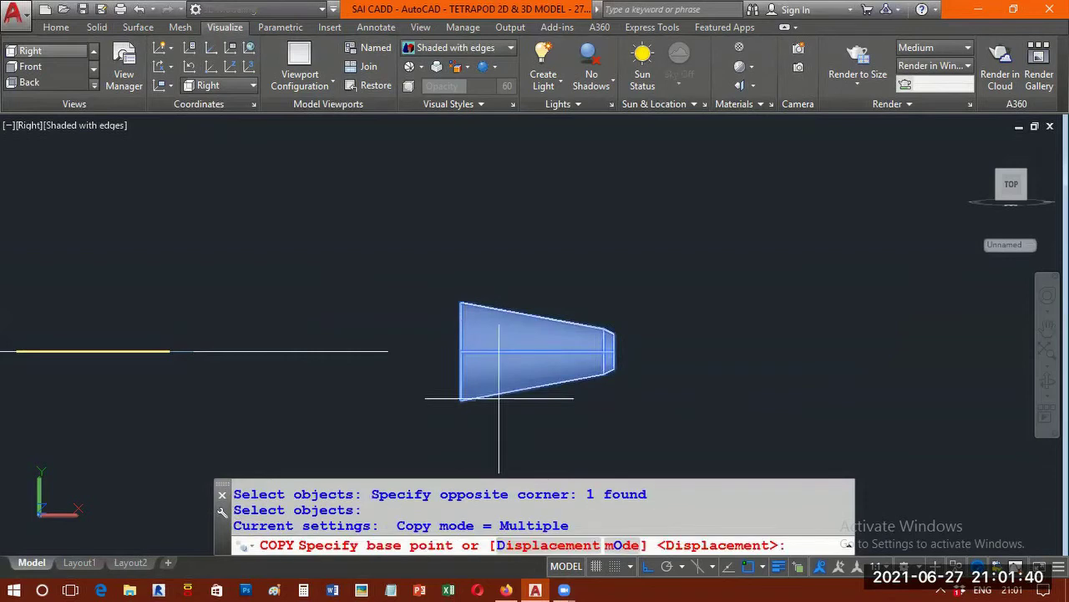
pyautogui.click(295, 226)
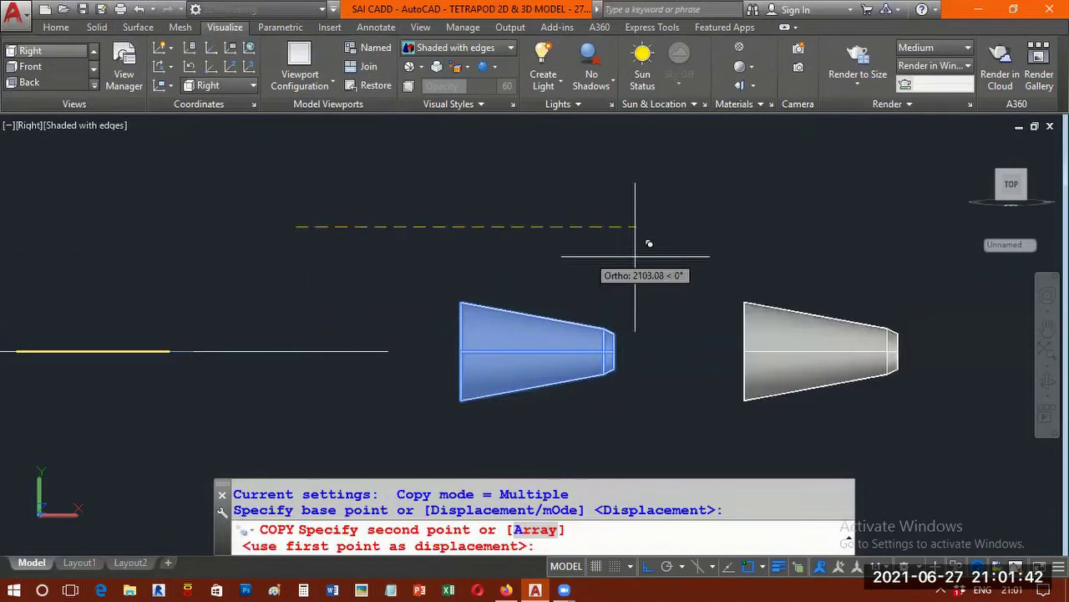
pyautogui.click(685, 257)
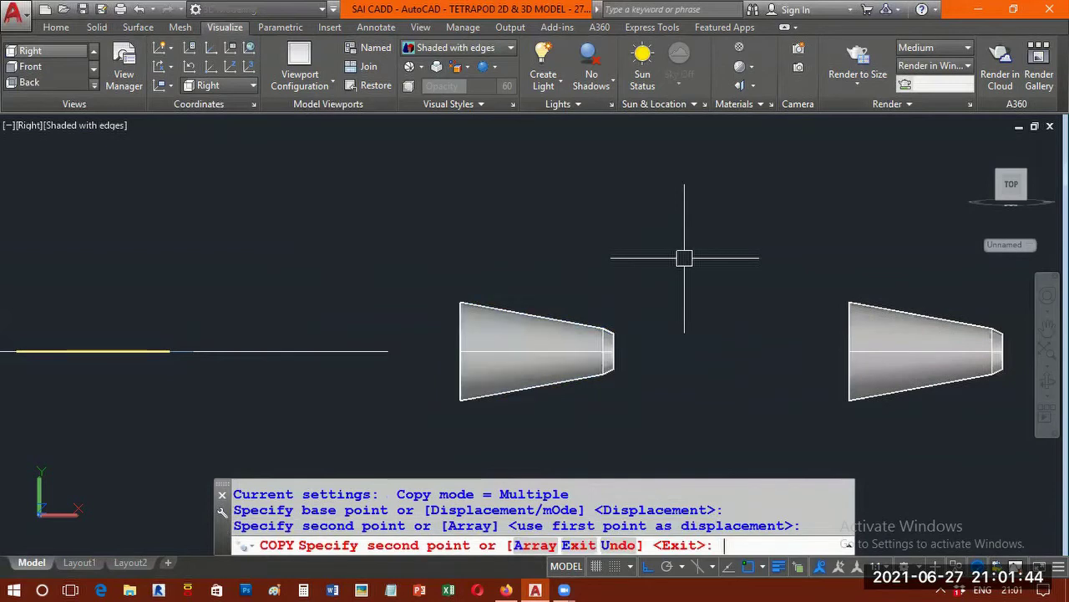
pyautogui.press('Return')
pyautogui.scroll(2, 621, 333)
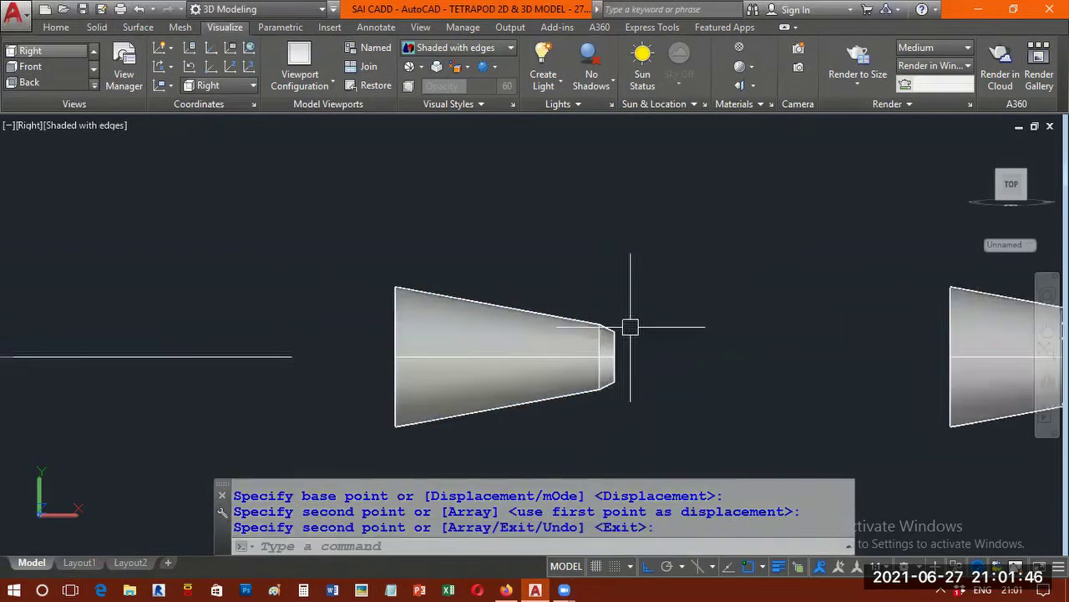
pyautogui.moveTo(630, 326); pyautogui.dragTo(577, 306, button='middle')
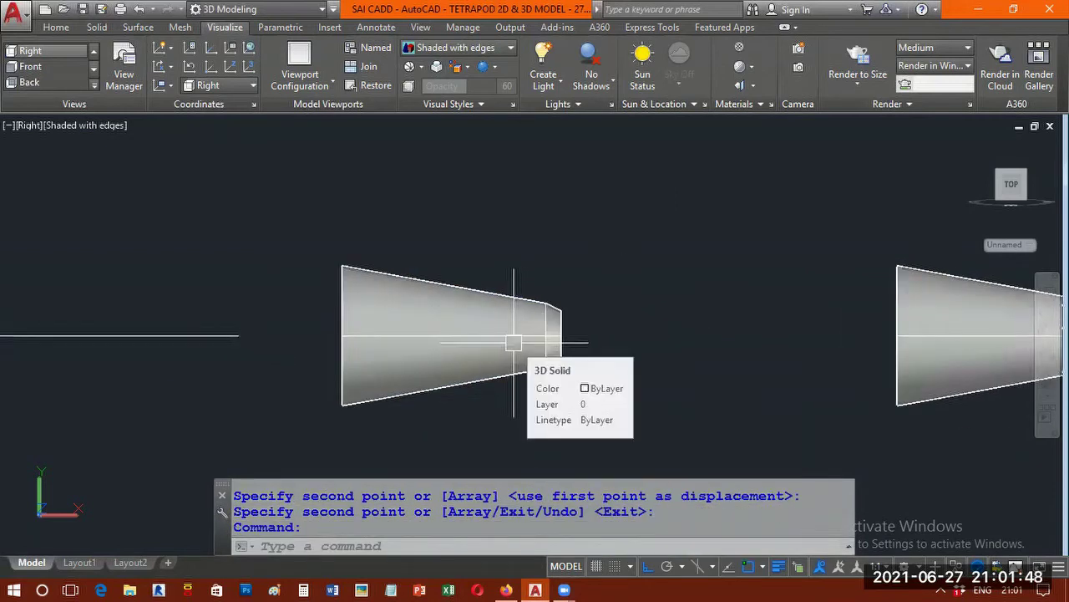
pyautogui.scroll(-2, 514, 342)
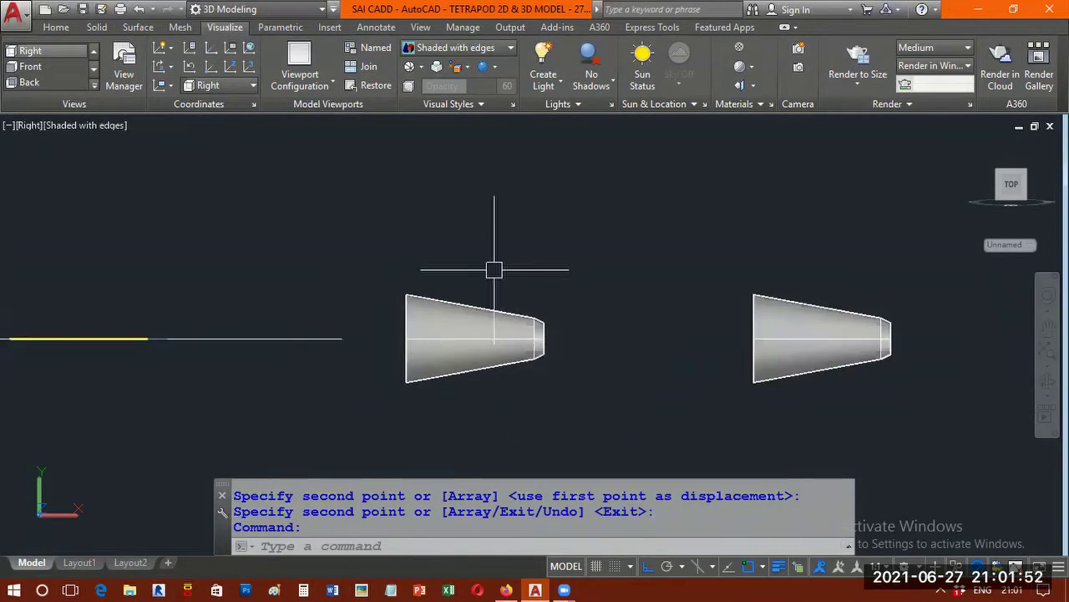
pyautogui.write('P')
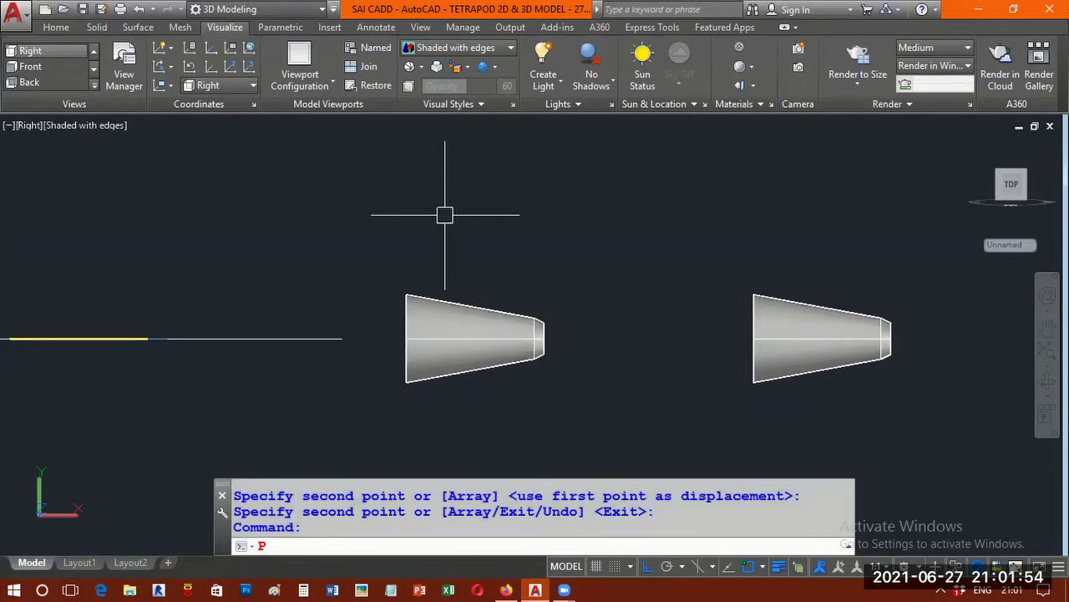
pyautogui.press('Return')
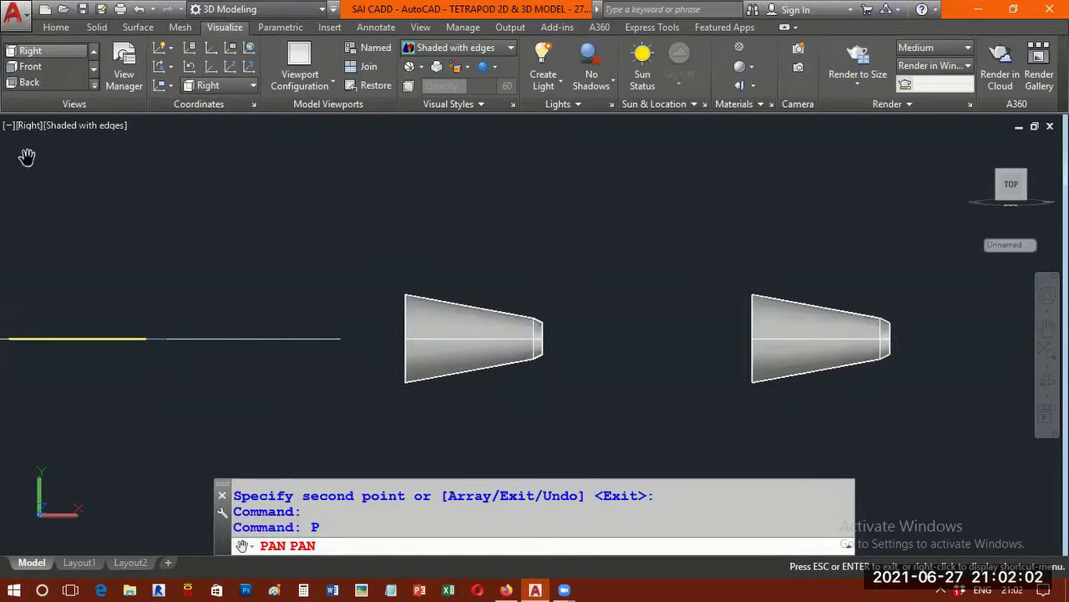
# Rotate the left cone by -25 degrees about the centre of its narrow end
pyautogui.scroll(1, 506, 387)
pyautogui.rightClick(539, 253)
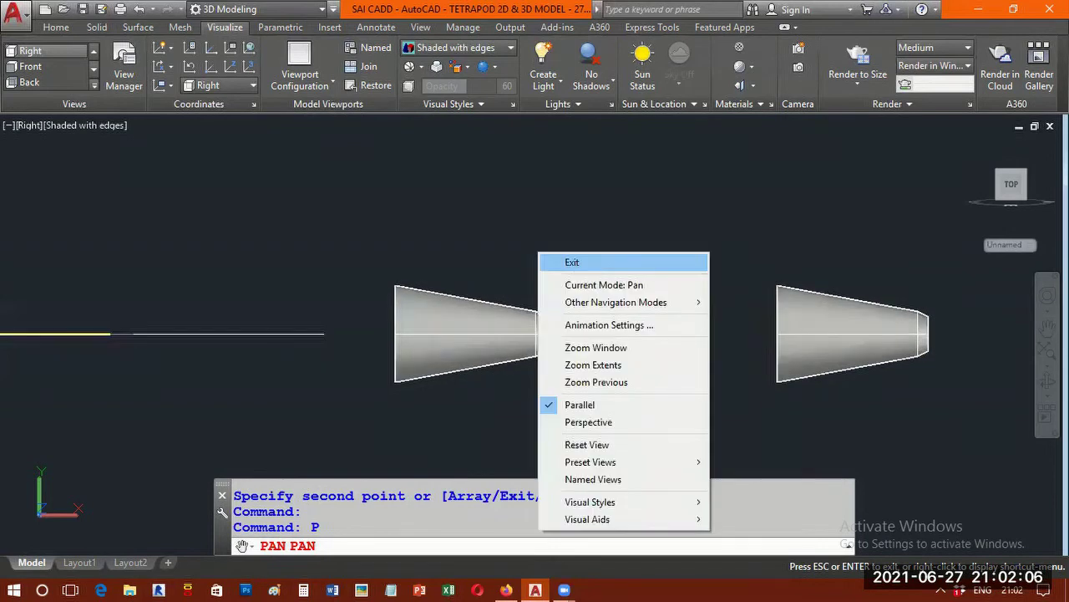
pyautogui.click(572, 261)
pyautogui.write('ROTA')
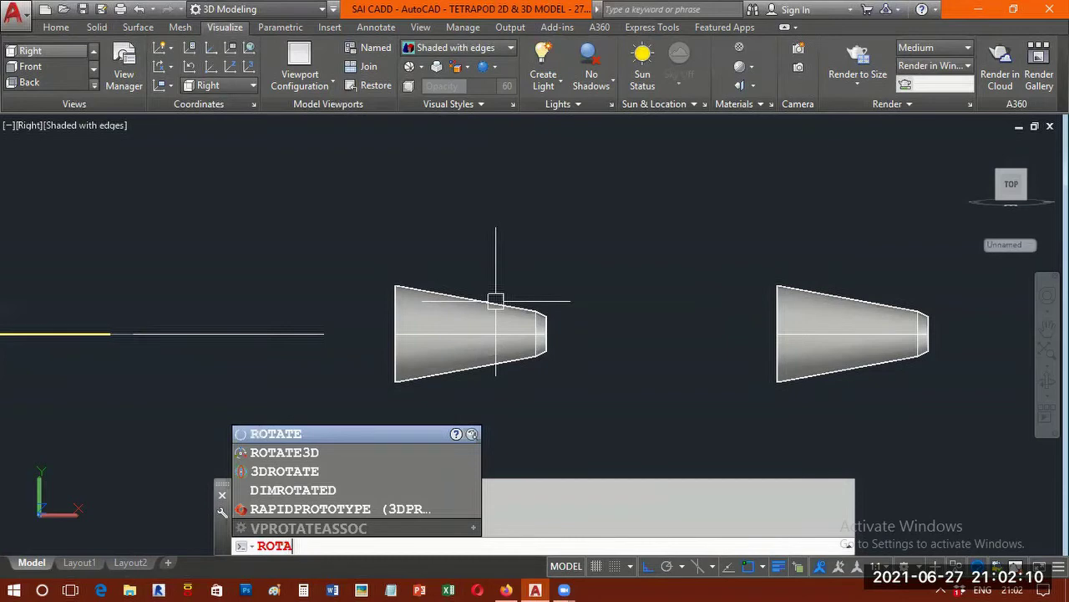
pyautogui.write('TE')
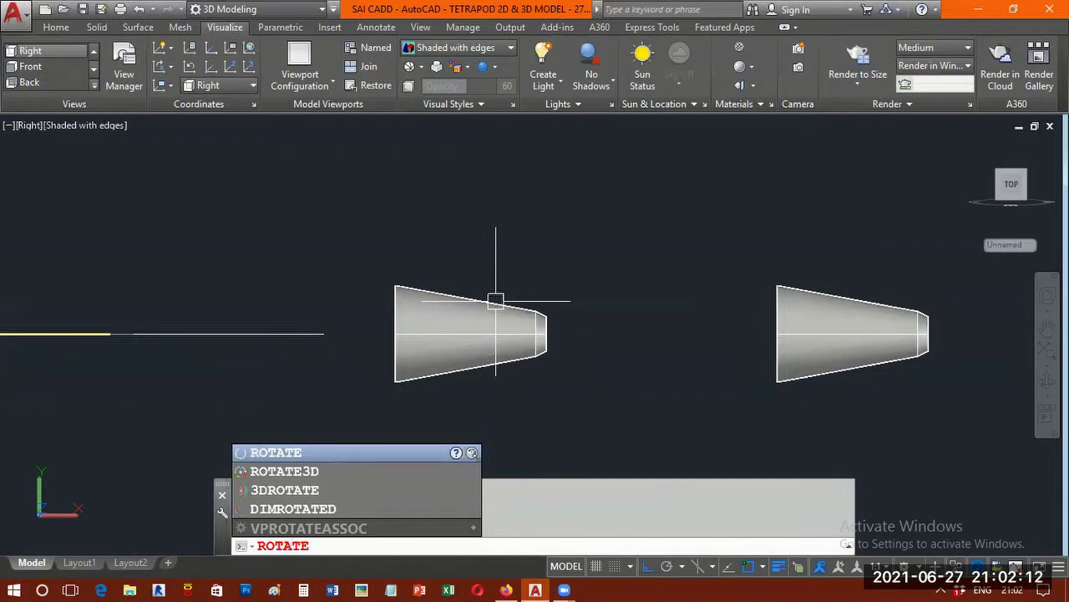
pyautogui.press('Return')
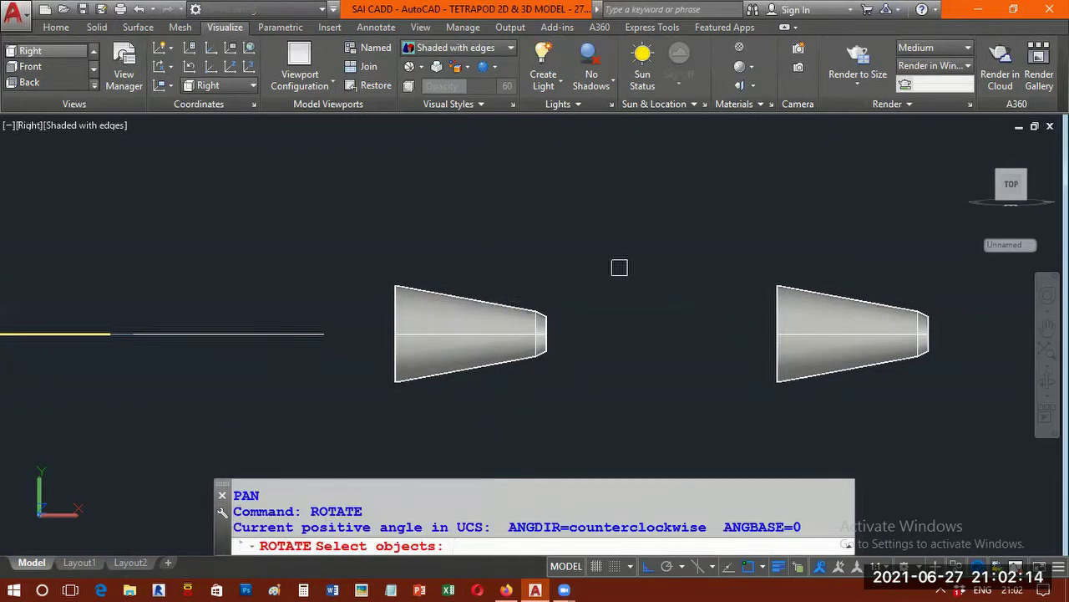
pyautogui.click(619, 267)
pyautogui.click(385, 392)
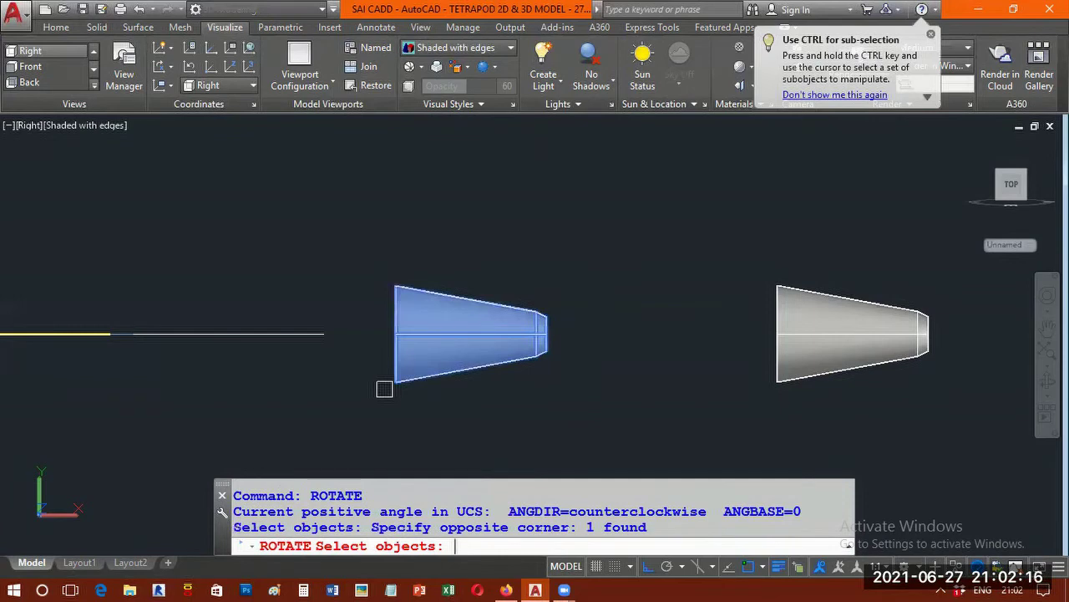
pyautogui.press('Return')
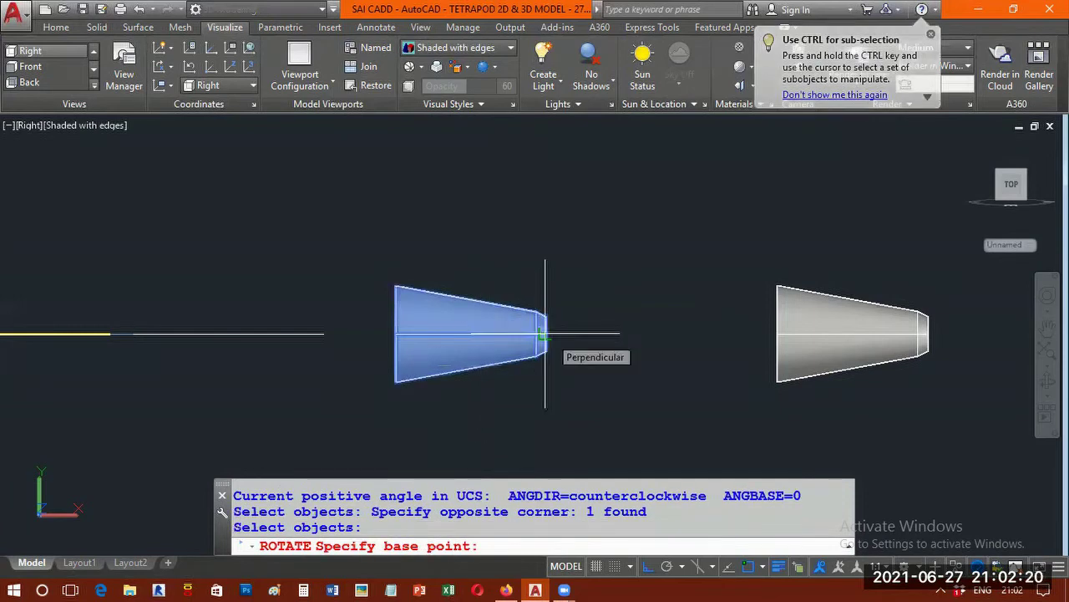
pyautogui.write('CEN')
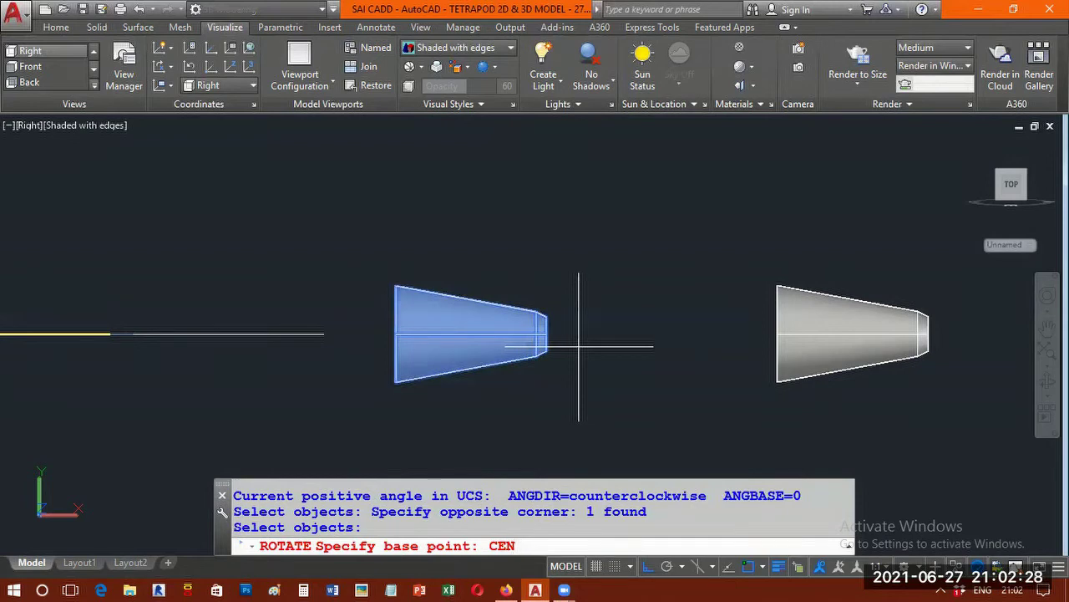
pyautogui.press('Return')
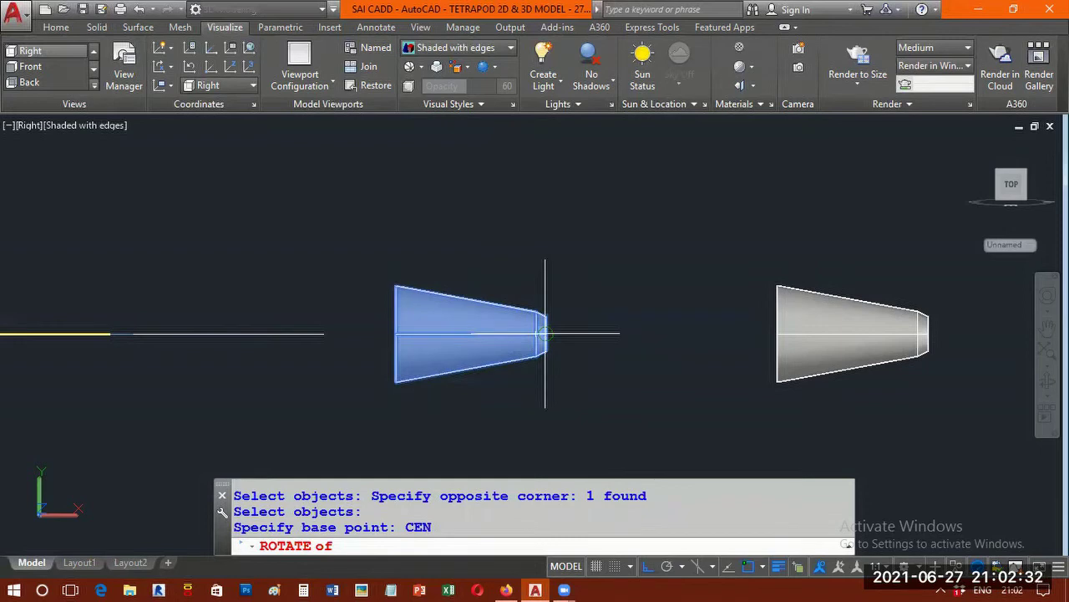
pyautogui.scroll(3, 544, 332)
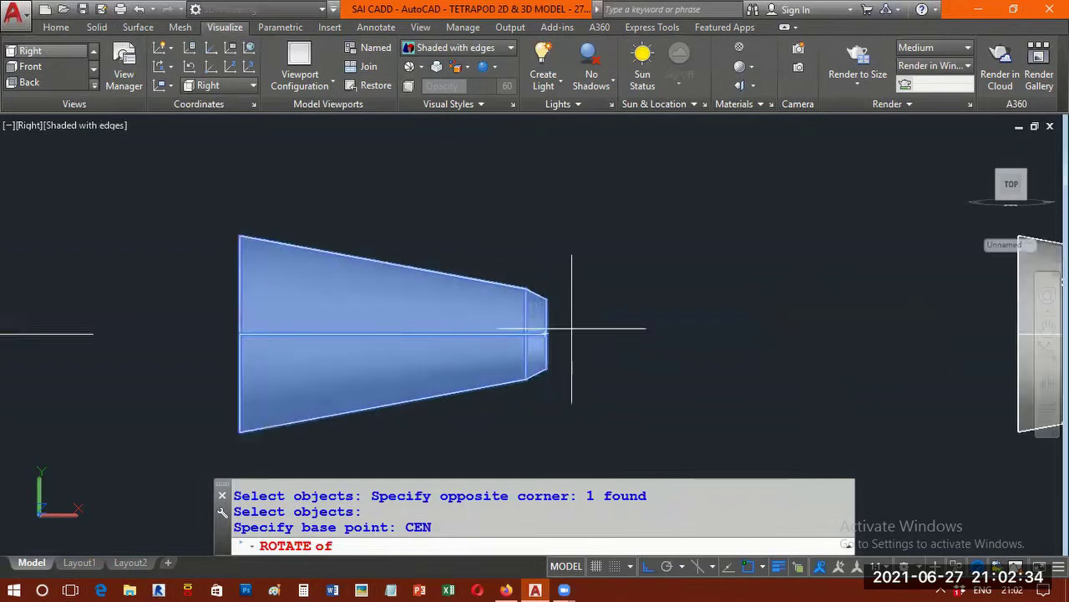
pyautogui.click(545, 333)
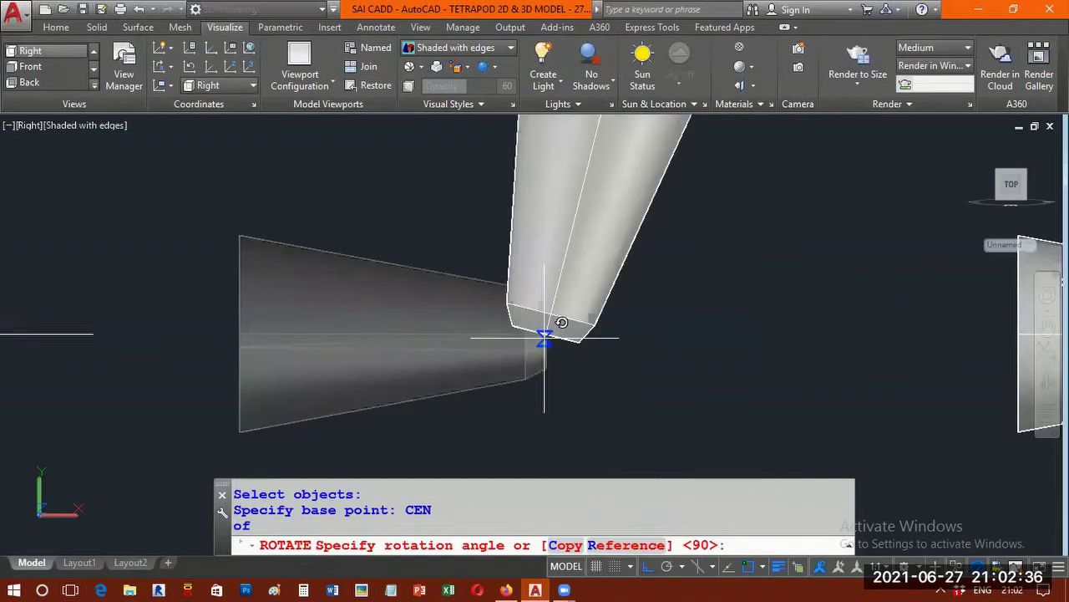
pyautogui.write('-25')
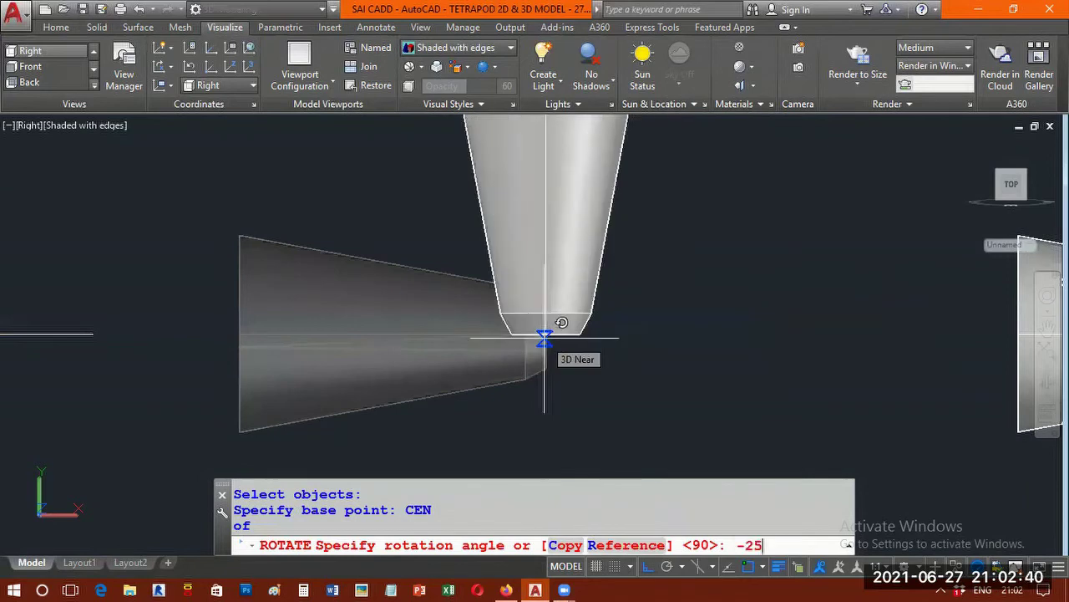
pyautogui.press('Return')
# Pan the view so both cones are visible and clear the command prompt
pyautogui.scroll(-4, 544, 339)
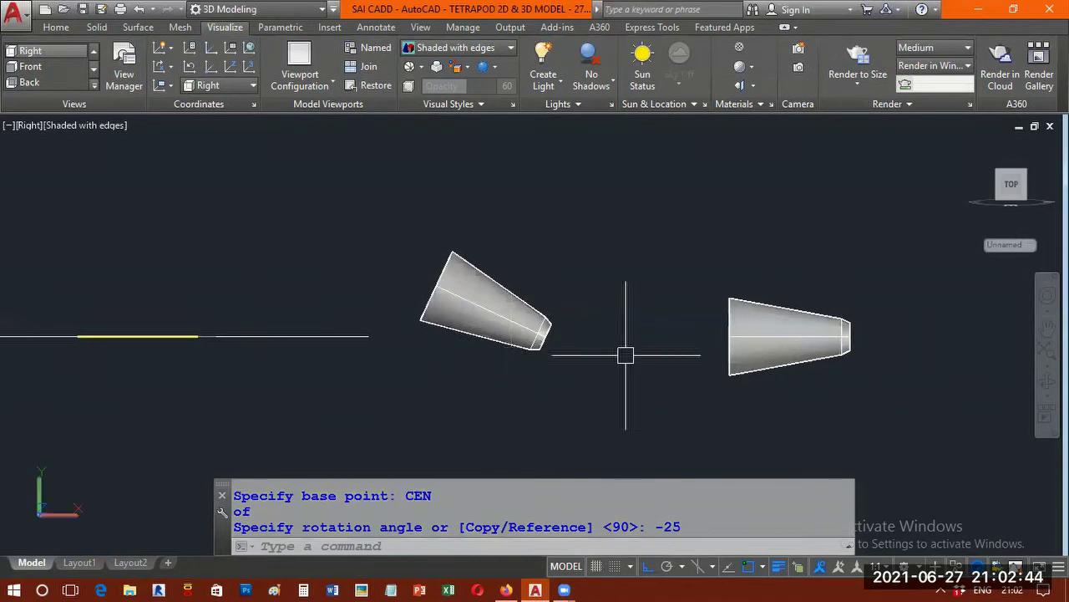
pyautogui.moveTo(625, 355); pyautogui.dragTo(532, 355, button='middle')
pyautogui.press('Return')
pyautogui.scroll(2, 652, 360)
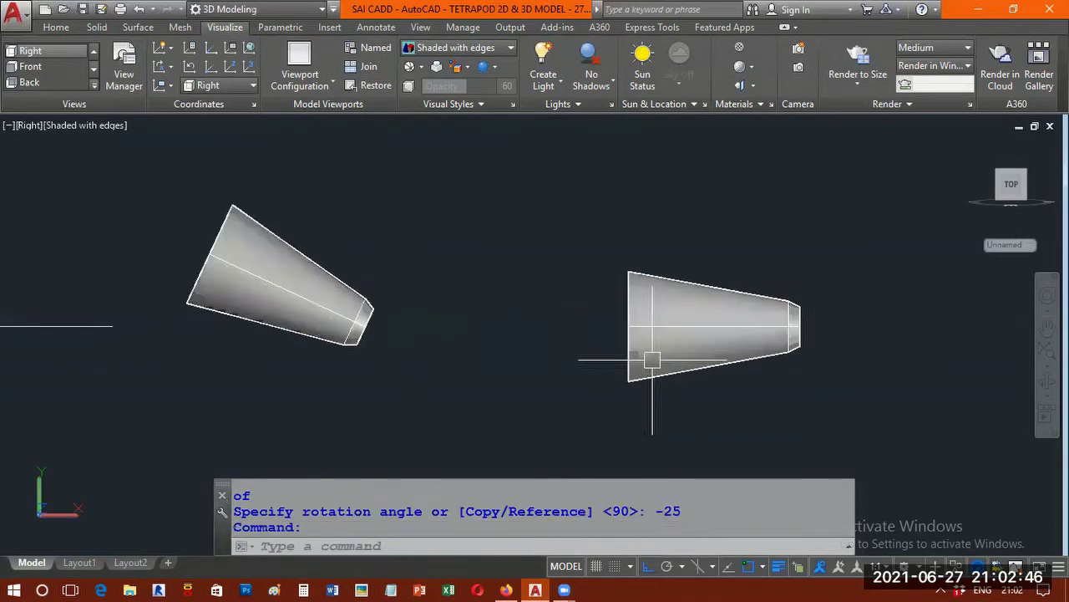
# Rotate the right cone 90 degrees about its wide-end centre so its narrow end points up
pyautogui.write('R')
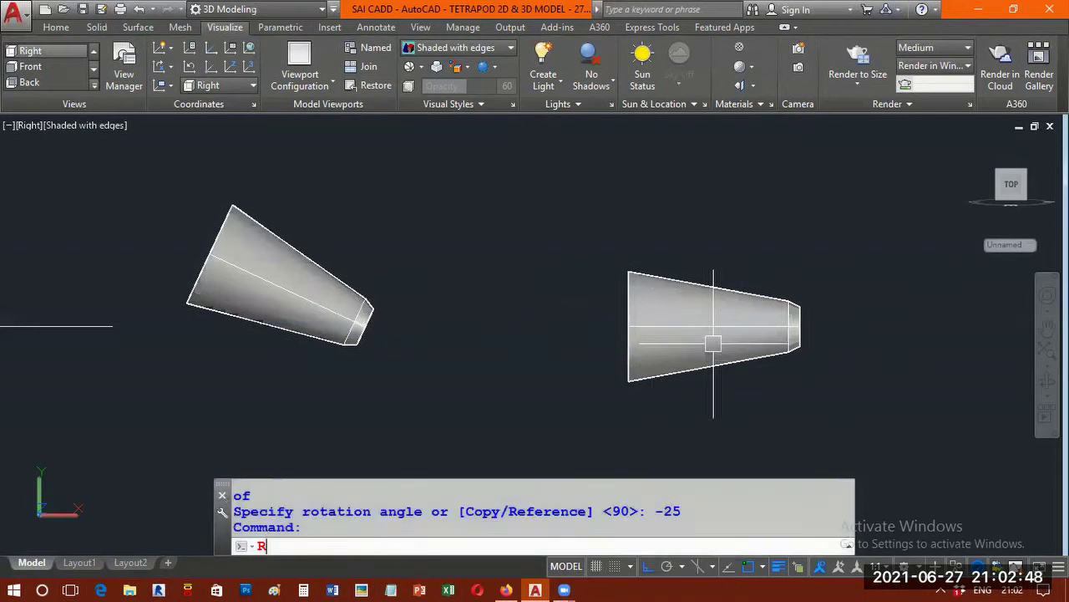
pyautogui.write('OTATE')
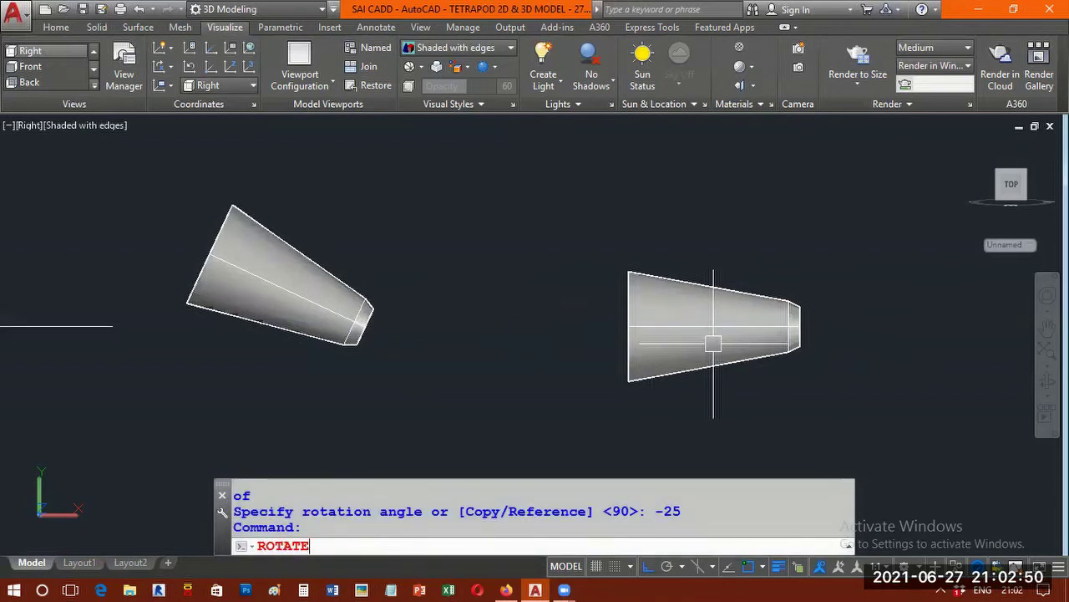
pyautogui.press('Return')
pyautogui.click(831, 256)
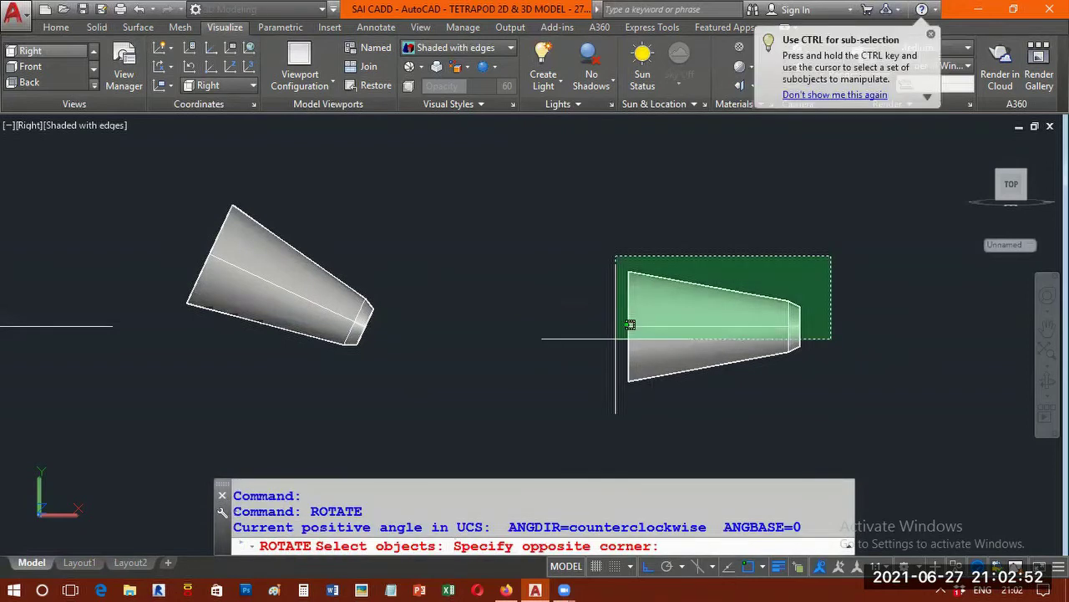
pyautogui.click(616, 338)
pyautogui.press('Return')
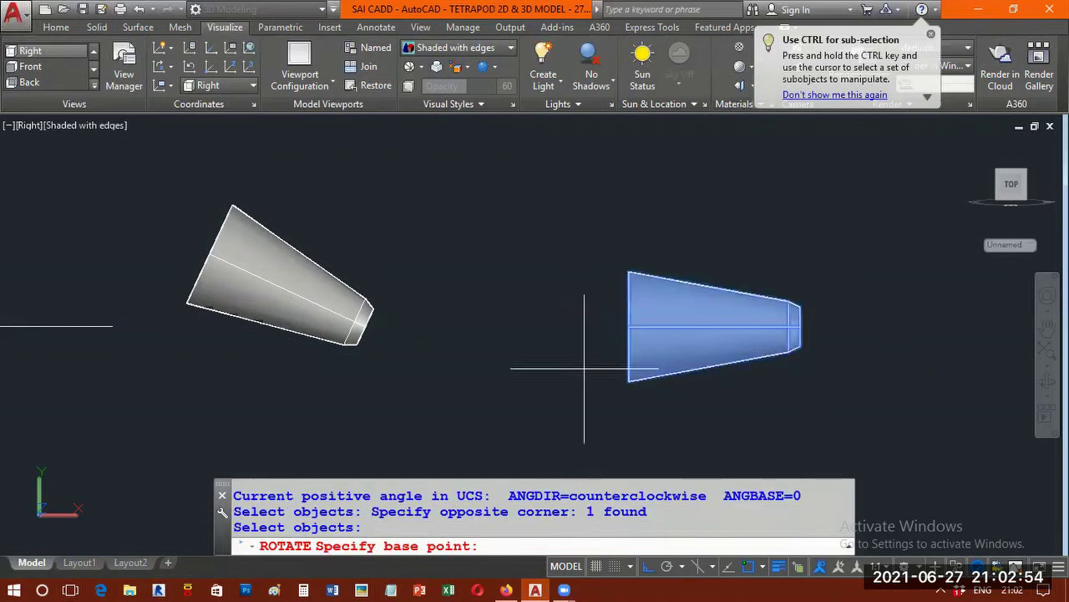
pyautogui.write('CEN')
pyautogui.press('Return')
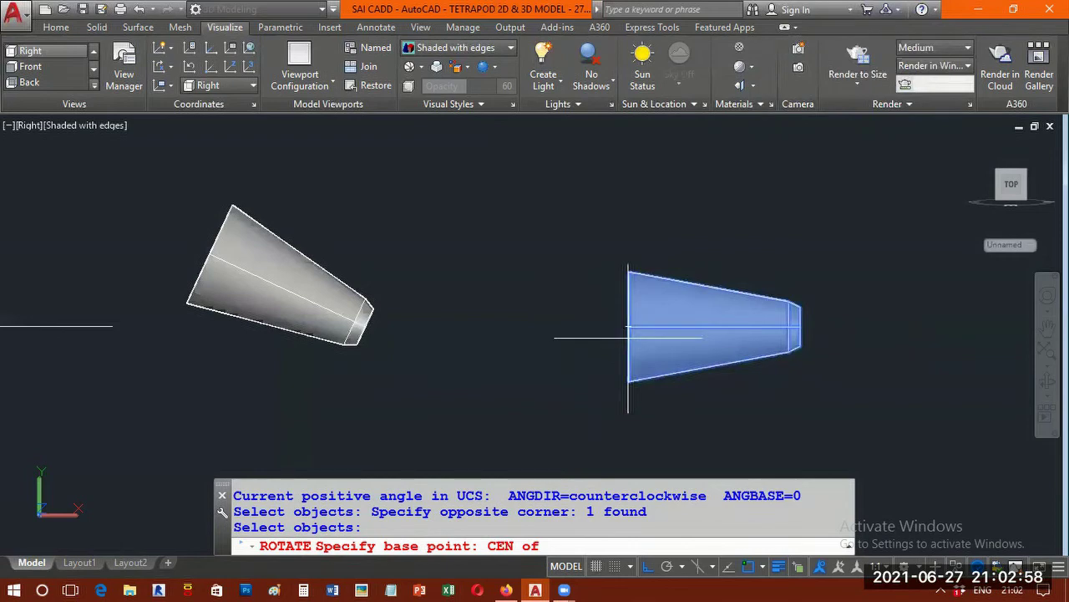
pyautogui.click(628, 326)
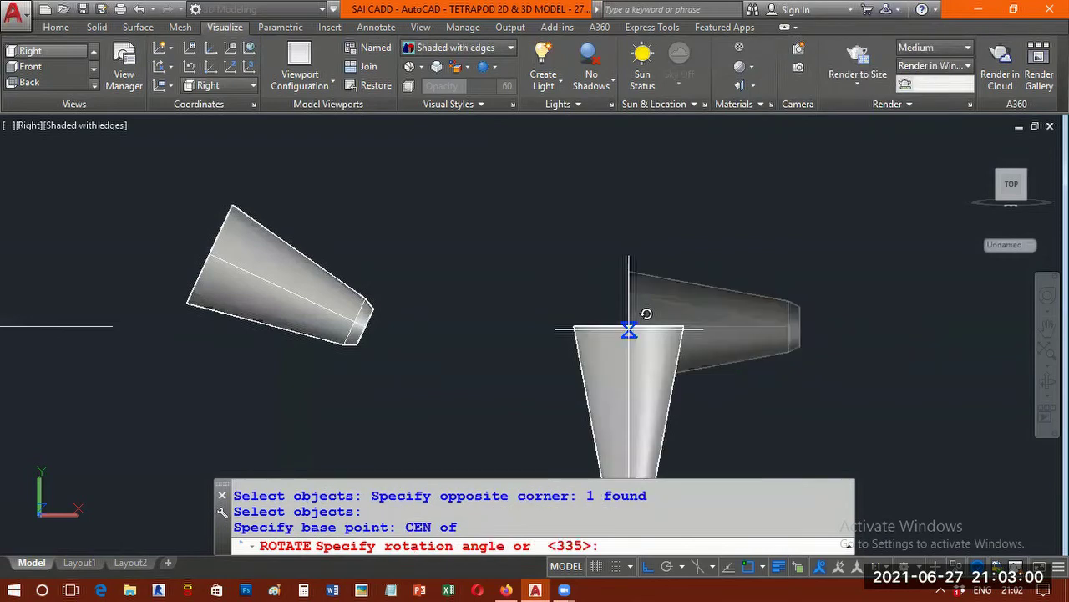
pyautogui.write('90')
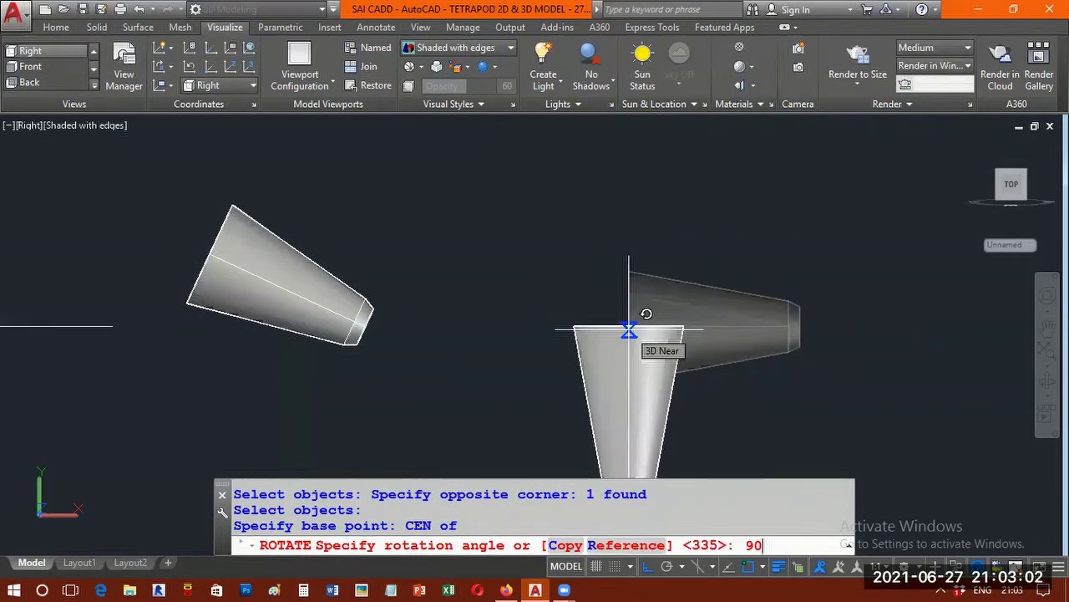
pyautogui.press('Return')
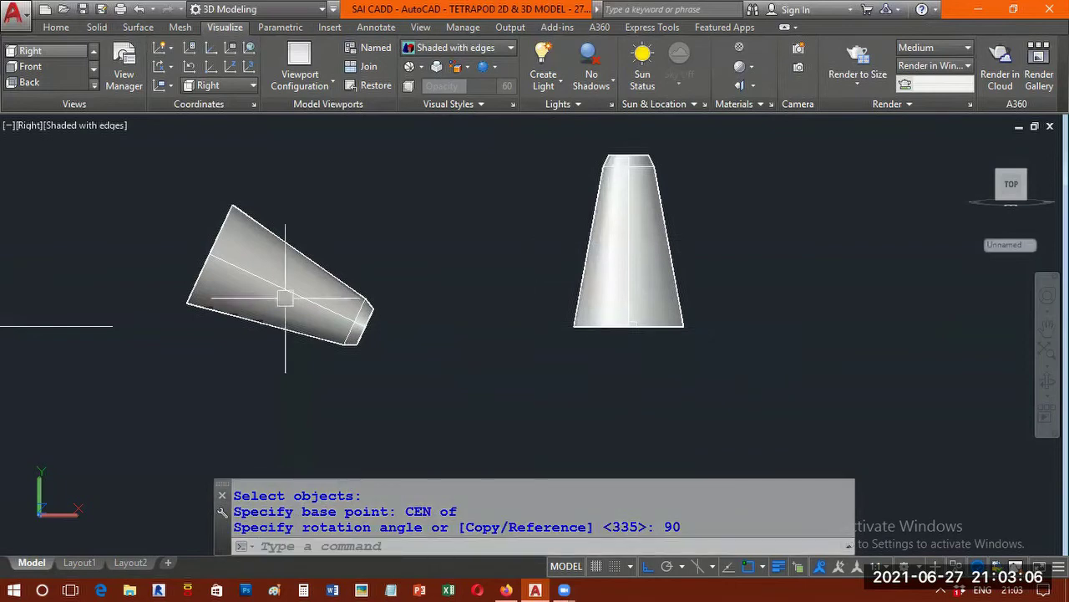
pyautogui.scroll(-2, 372, 317)
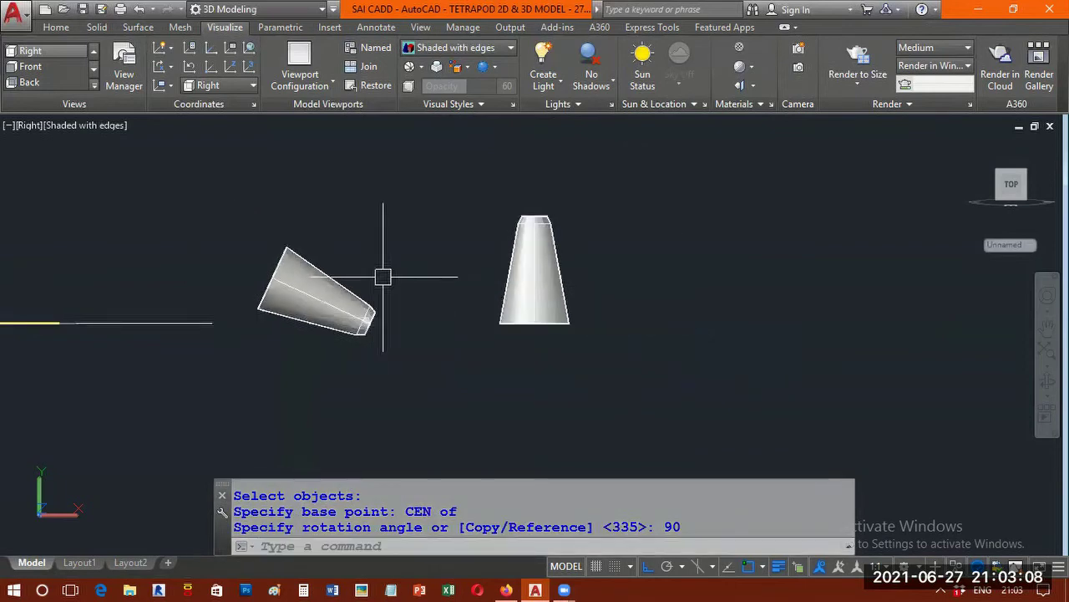
pyautogui.scroll(-2, 383, 276)
pyautogui.scroll(3, 383, 278)
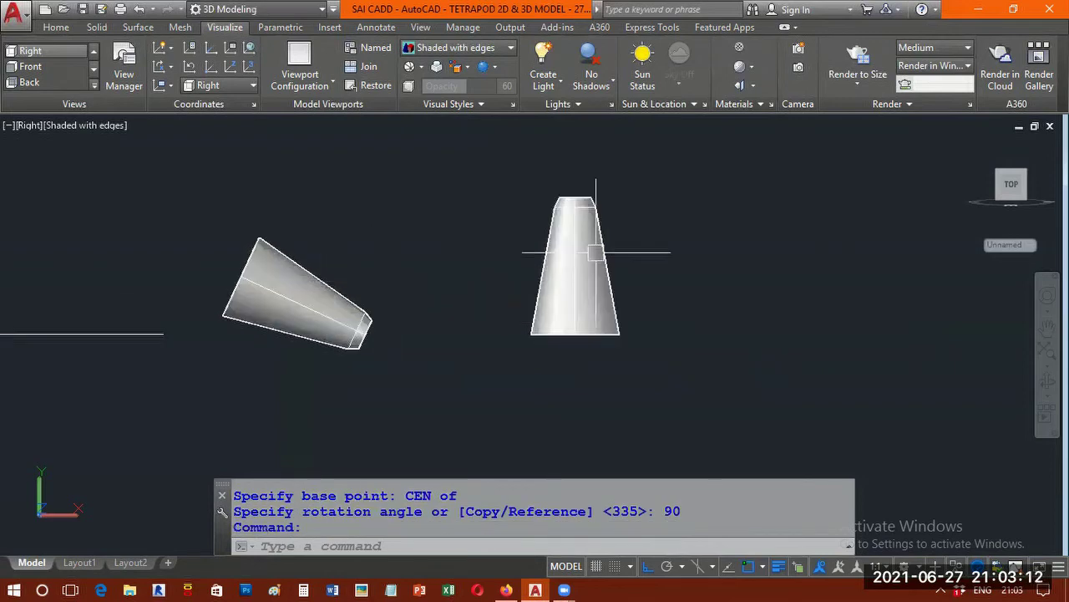
# Orbit to a custom 3D view of the lying and upright cone legs, then clear the selection
pyautogui.scroll(2, 291, 321)
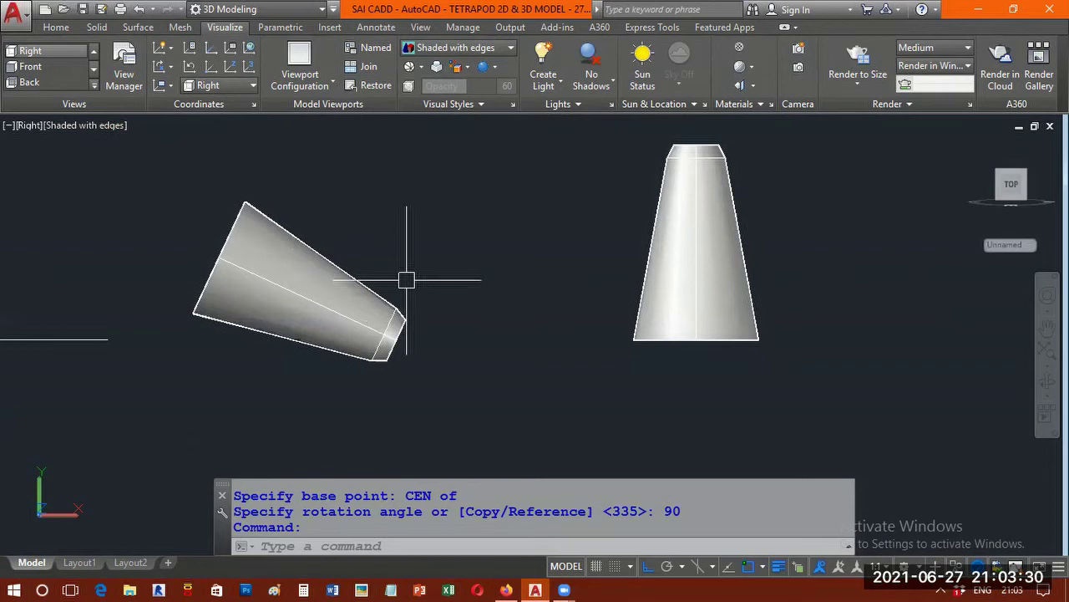
pyautogui.keyDown('shift'); pyautogui.moveTo(406, 265); pyautogui.dragTo(459, 371, button='middle'); pyautogui.keyUp('shift')
pyautogui.moveTo(483, 303)
pyautogui.keyDown('shift'); pyautogui.mouseDown(button='middle')
pyautogui.moveTo(467, 339)
pyautogui.moveTo(544, 303)
pyautogui.mouseUp(button='middle'); pyautogui.keyUp('shift')
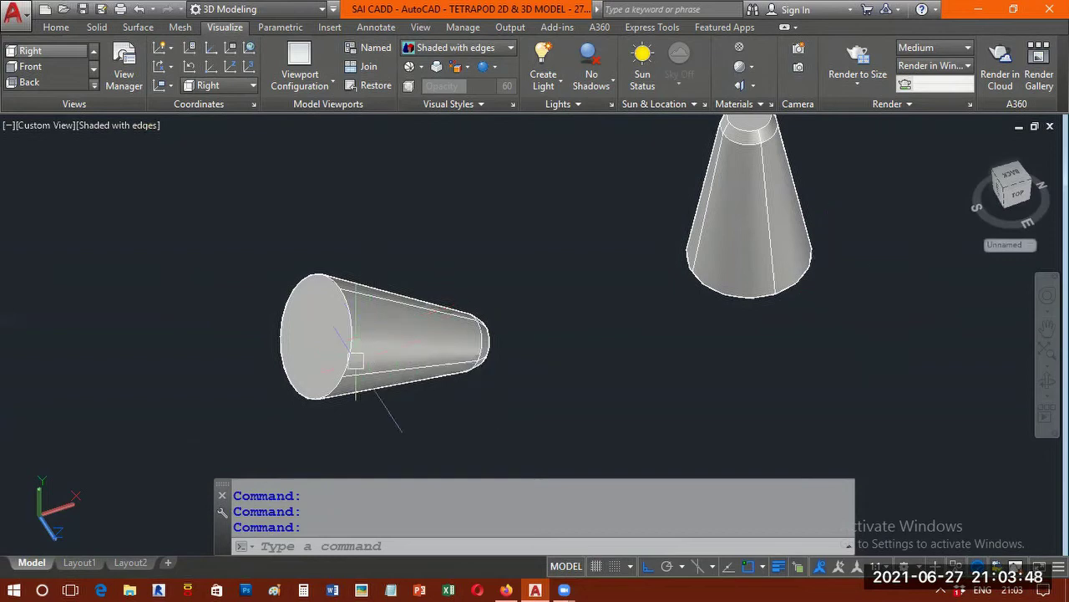
pyautogui.moveTo(342, 355)
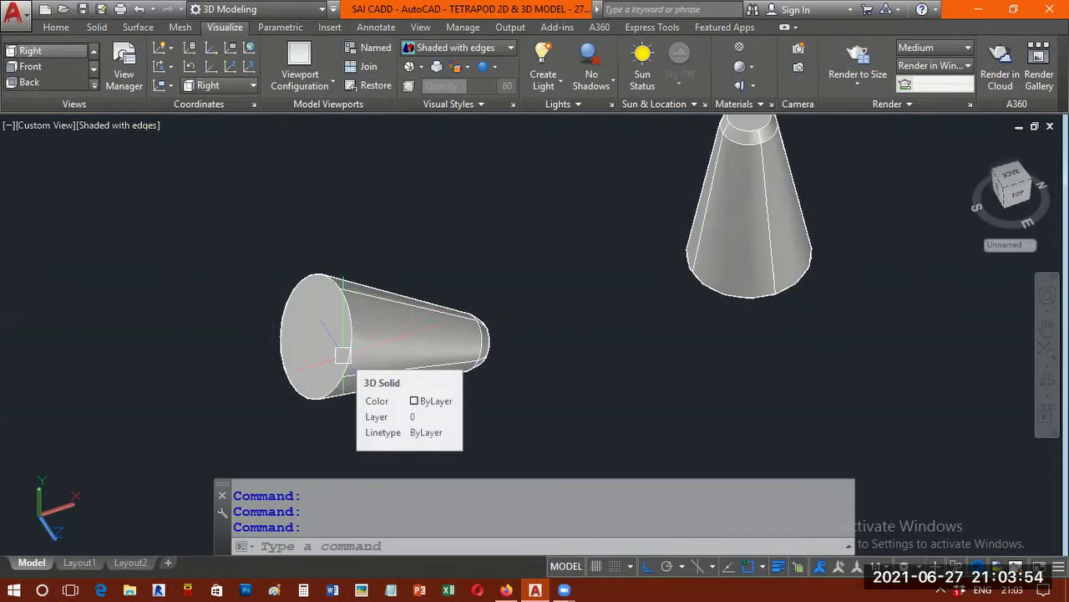
pyautogui.press('Escape')
pyautogui.press('Escape')
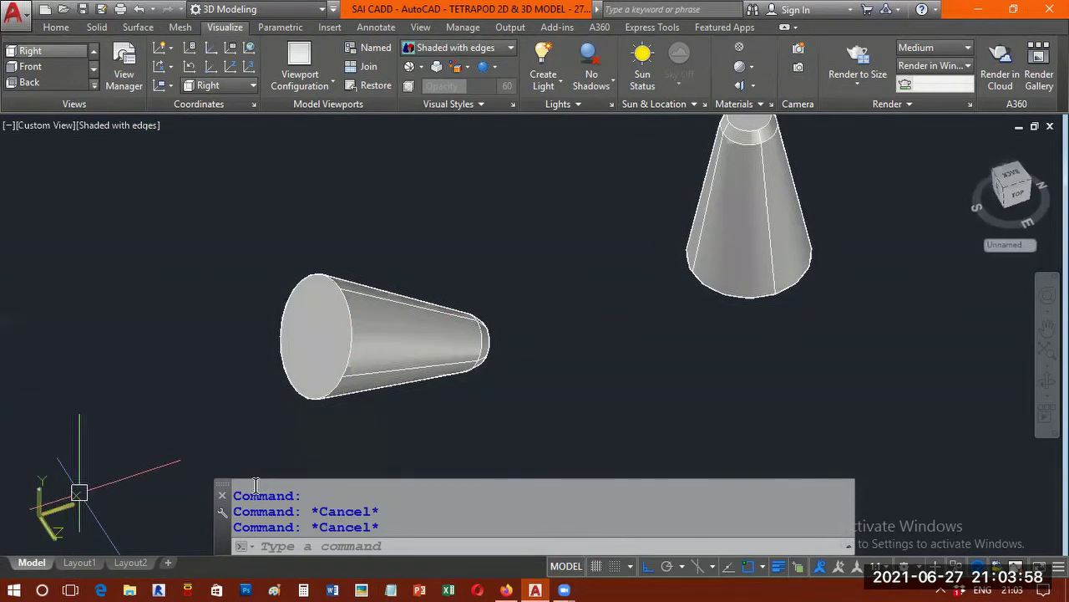
# Reset the UCS to World
pyautogui.write('UCS')
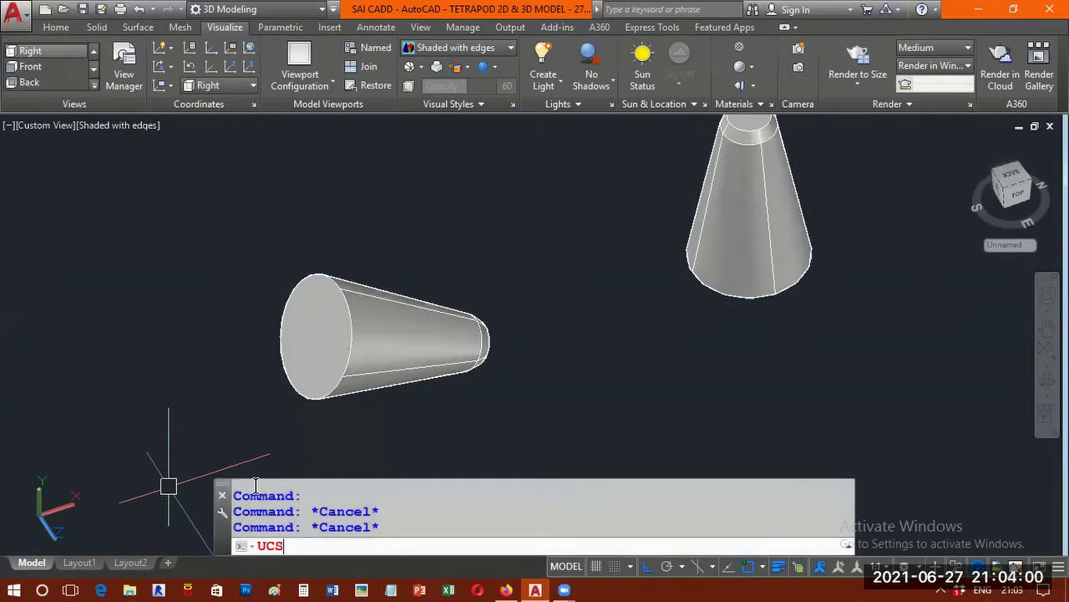
pyautogui.press('Return')
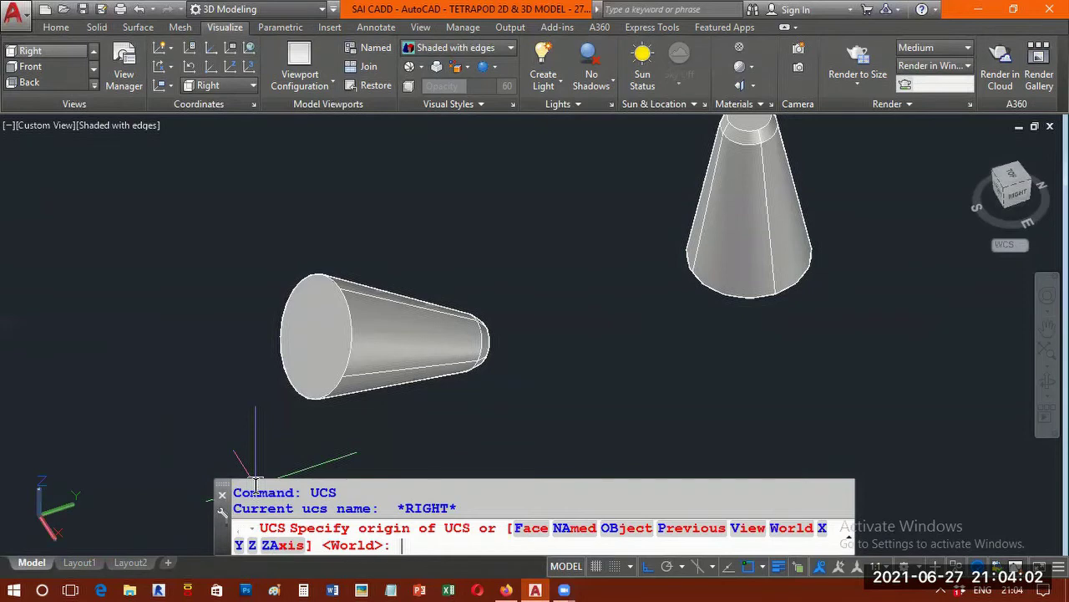
pyautogui.press('Return')
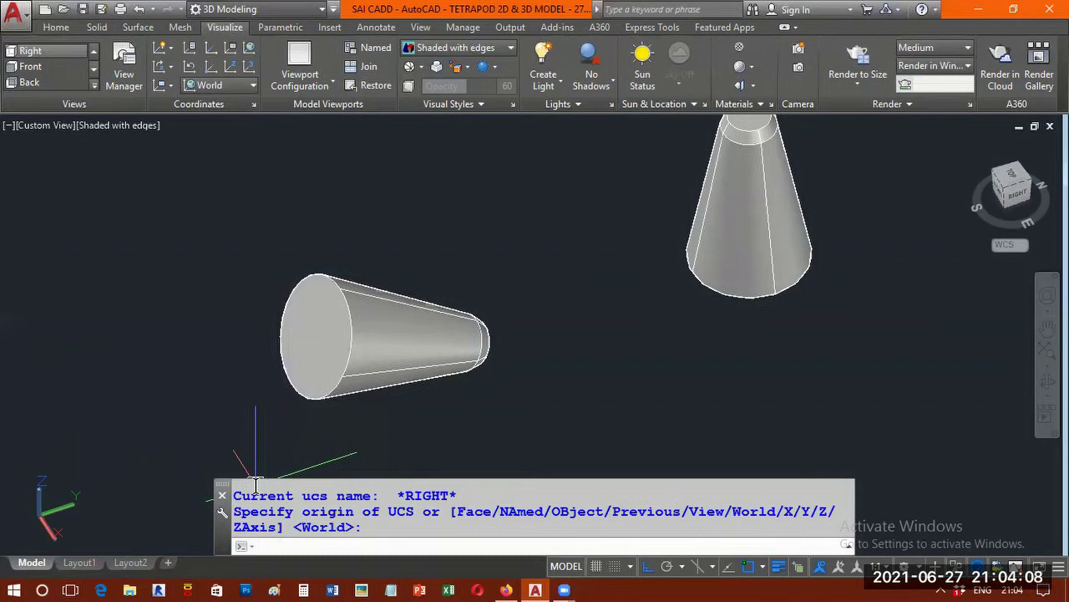
pyautogui.press('Return')
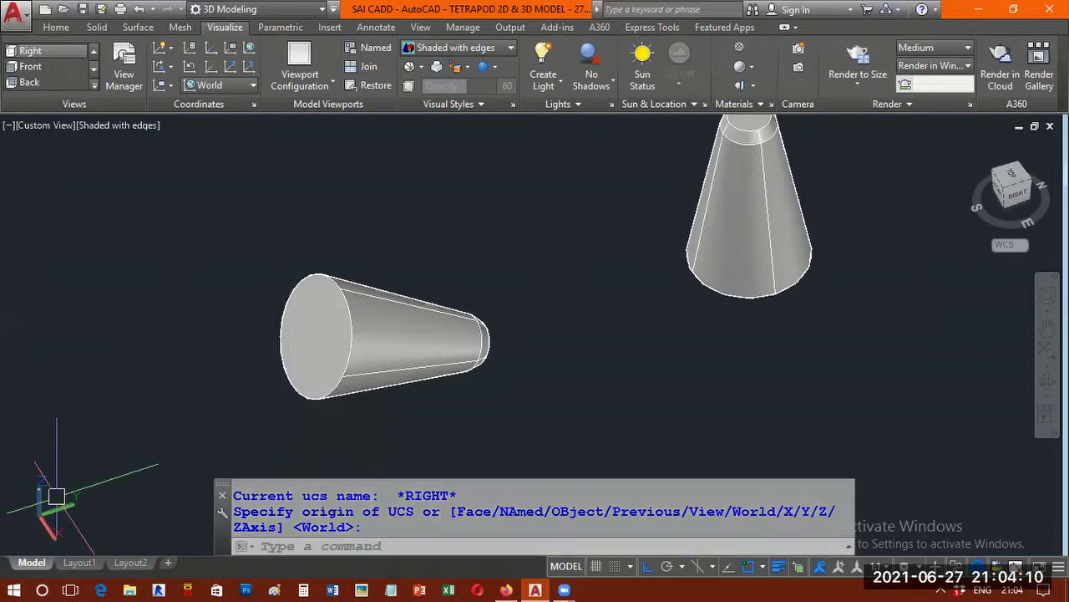
# Start a 3DARRAY polar array of the horizontal cone with 3 items over 360°
pyautogui.write('3DARRAY')
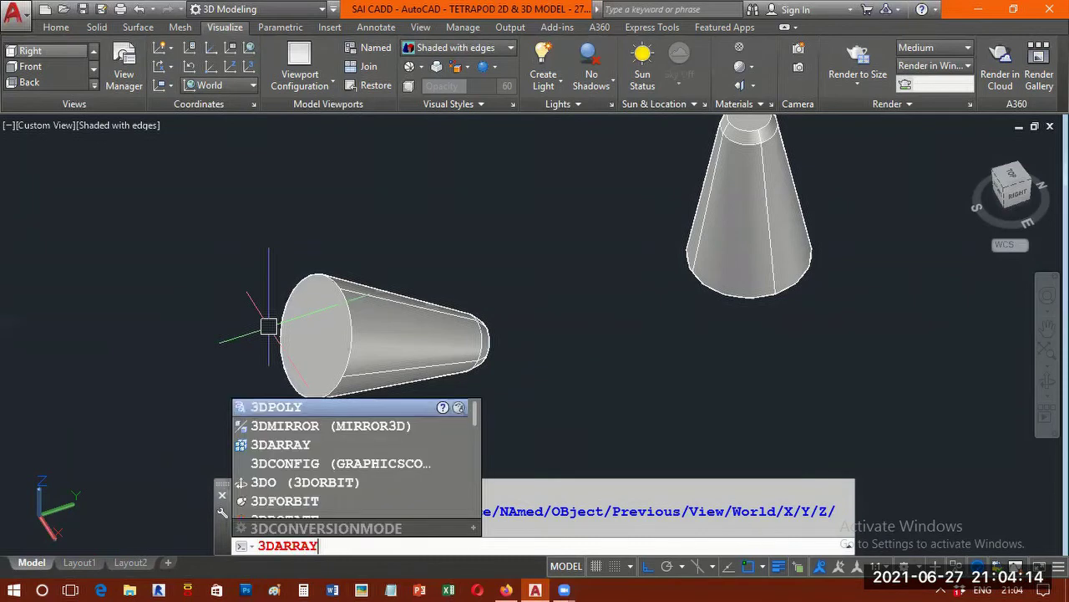
pyautogui.press('Return')
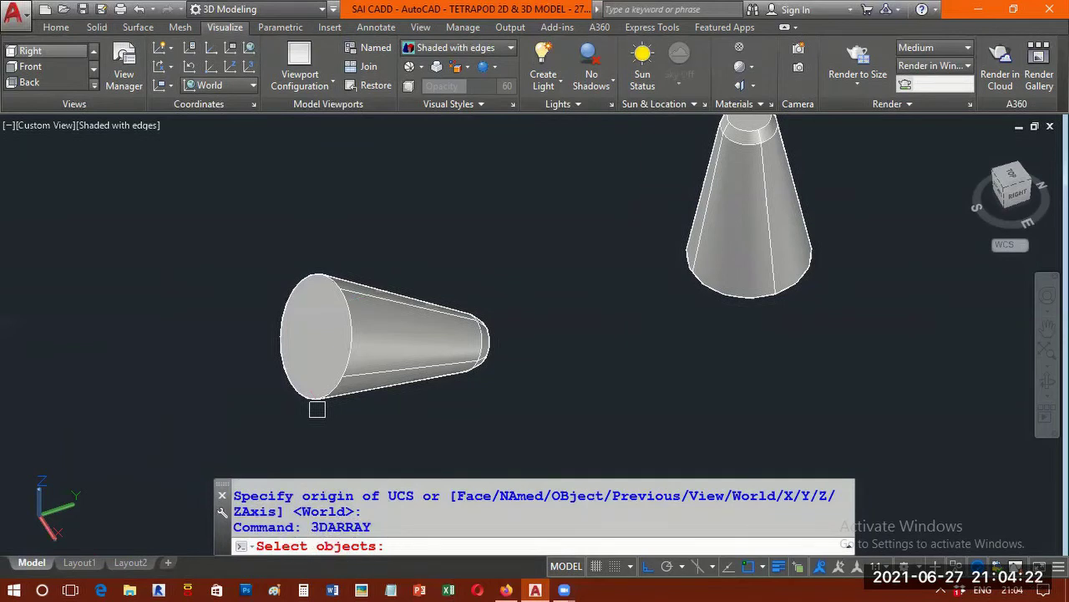
pyautogui.click(351, 354)
pyautogui.press('Return')
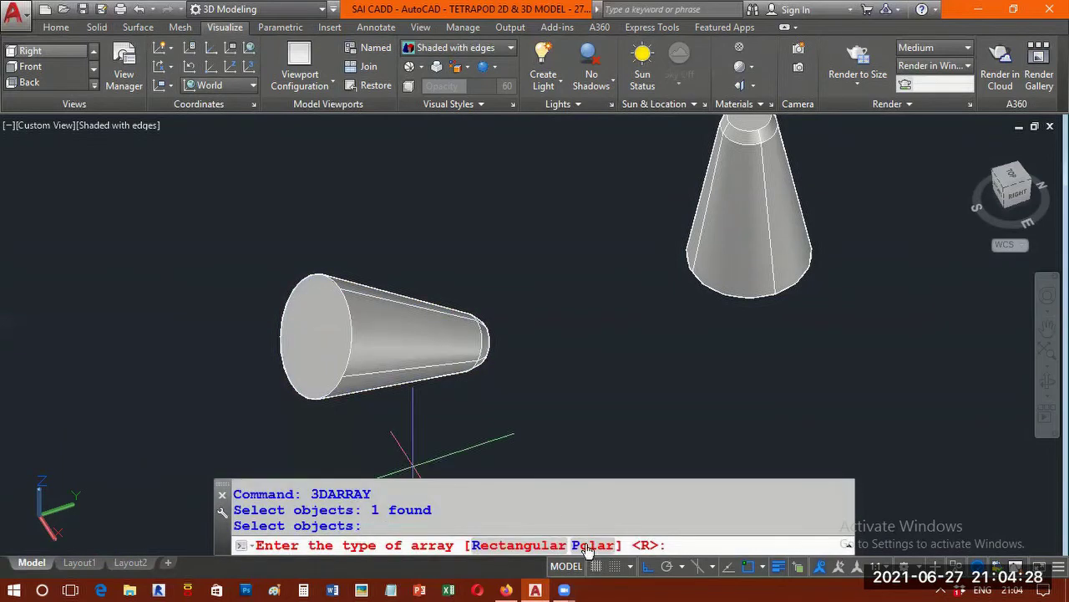
pyautogui.write('P')
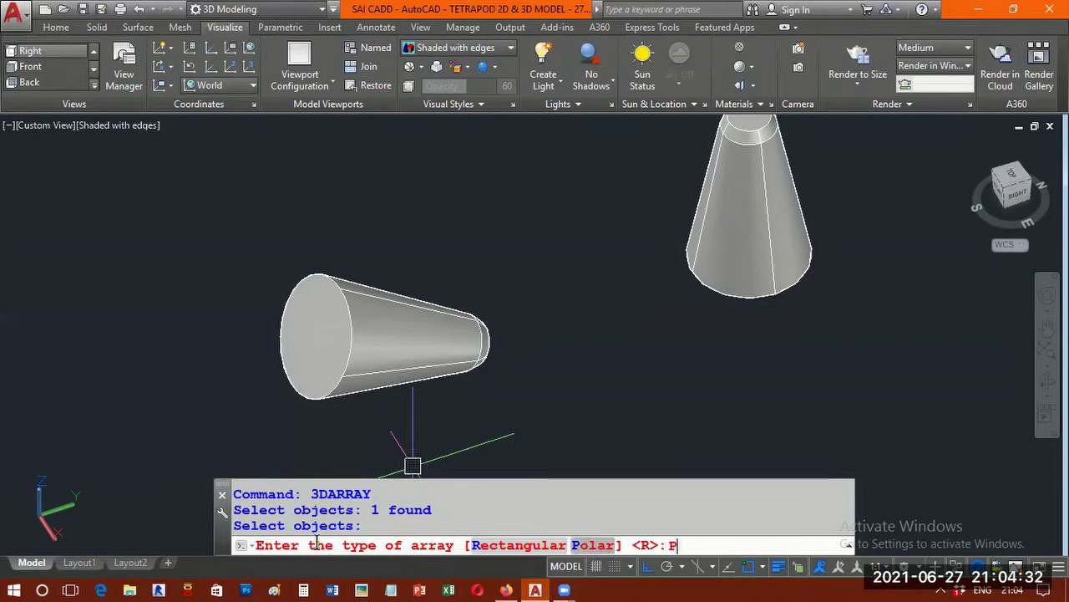
pyautogui.press('Return')
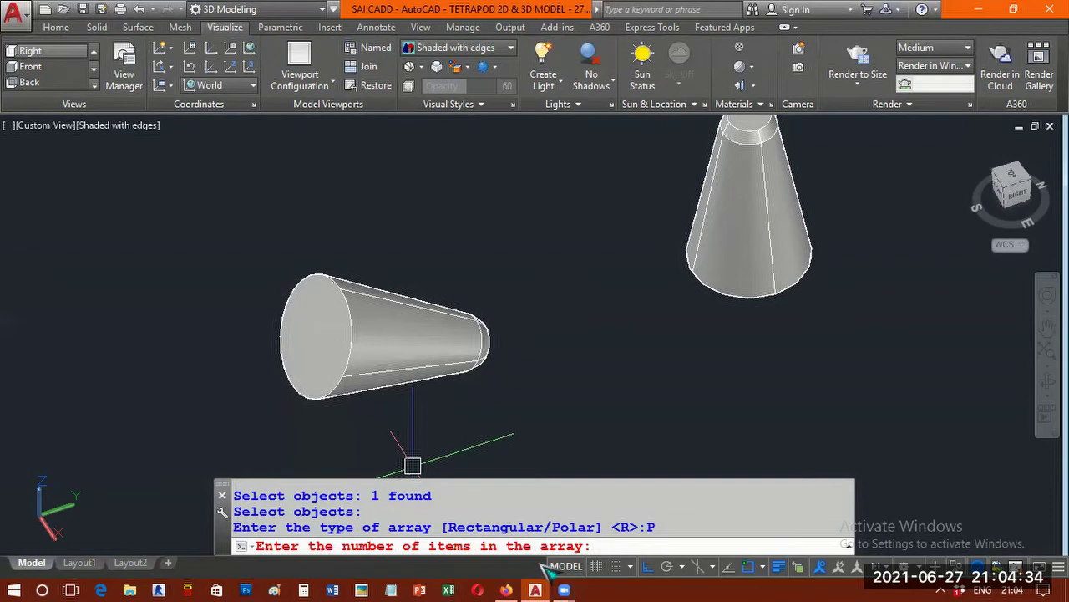
pyautogui.write('3')
pyautogui.press('Return')
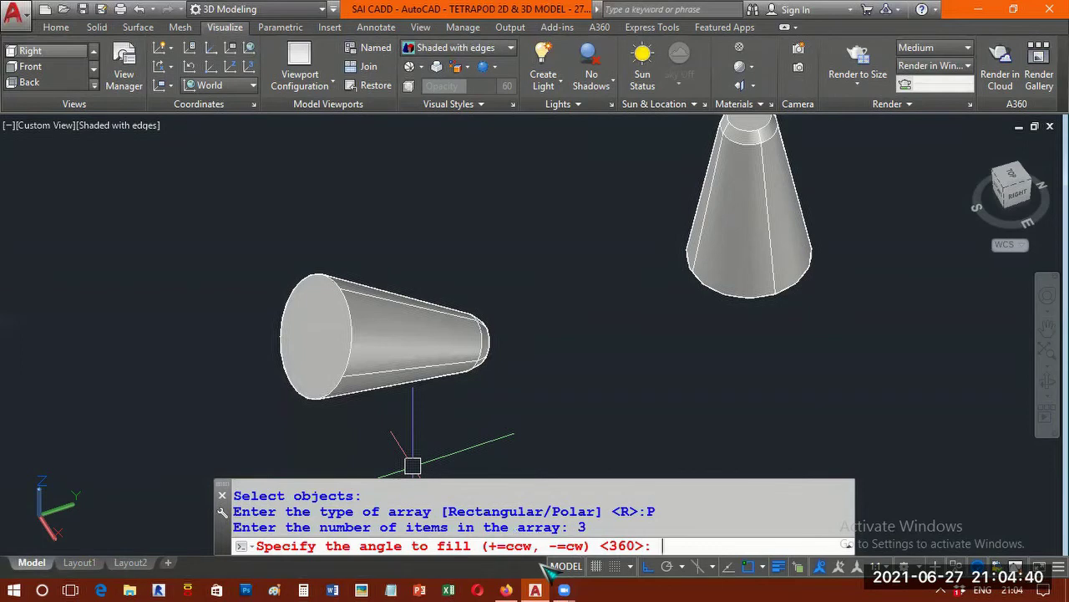
pyautogui.press('Return')
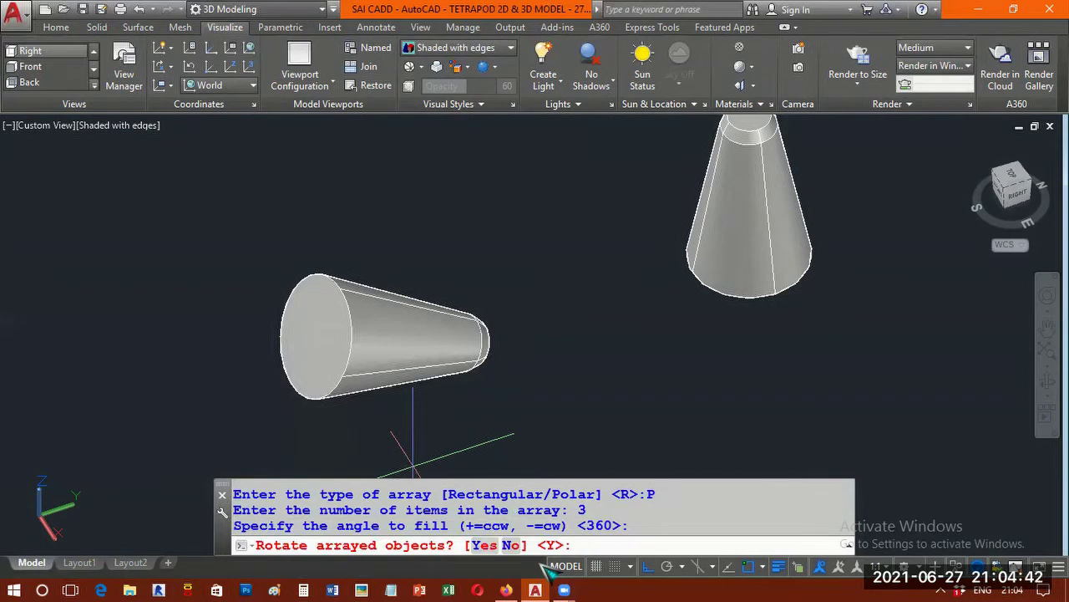
# Rotate the arrayed copies and centre the array on the cone's base centre
pyautogui.write('Y')
pyautogui.press('Return')
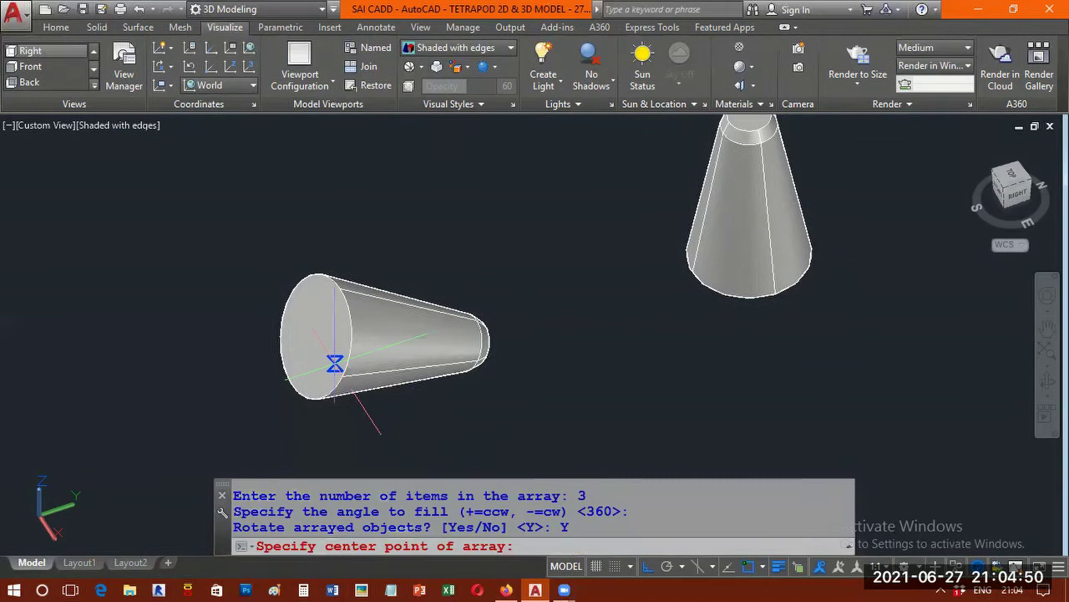
pyautogui.write('CEN')
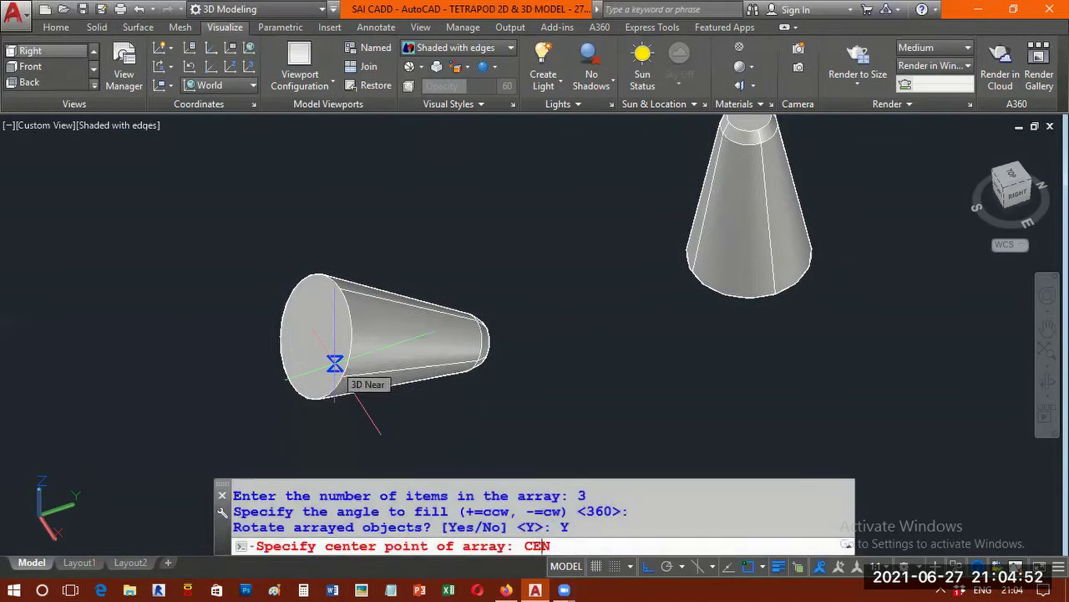
pyautogui.press('Return')
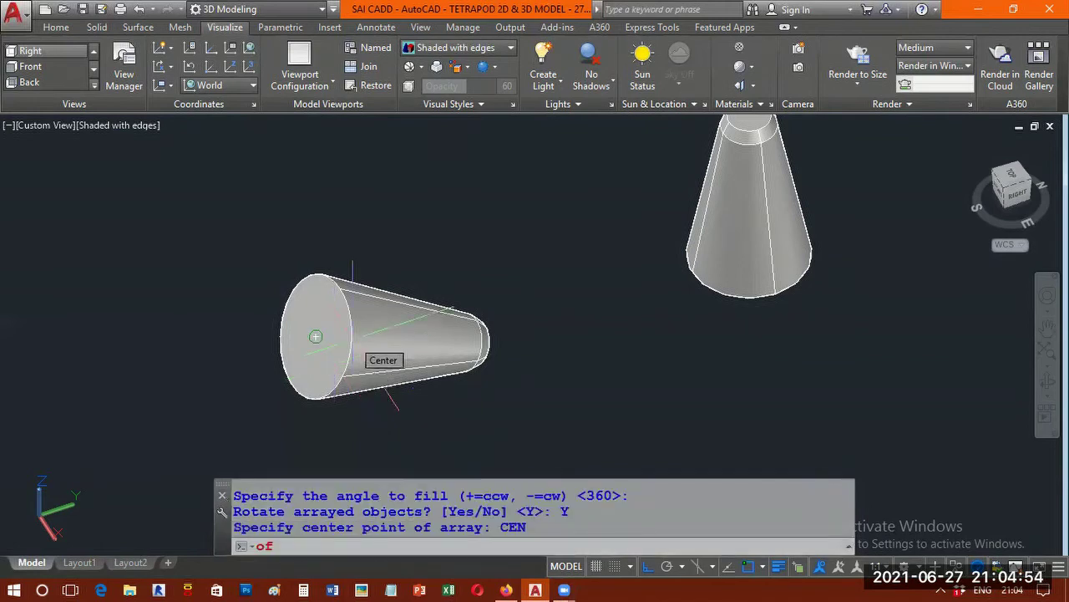
pyautogui.scroll(3, 315, 336)
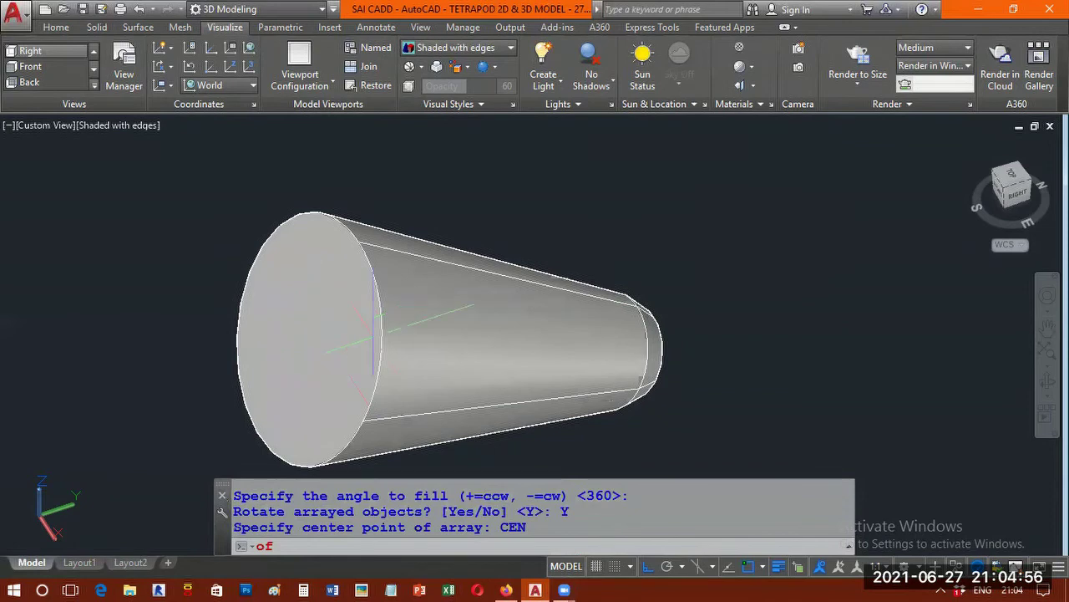
pyautogui.click(381, 335)
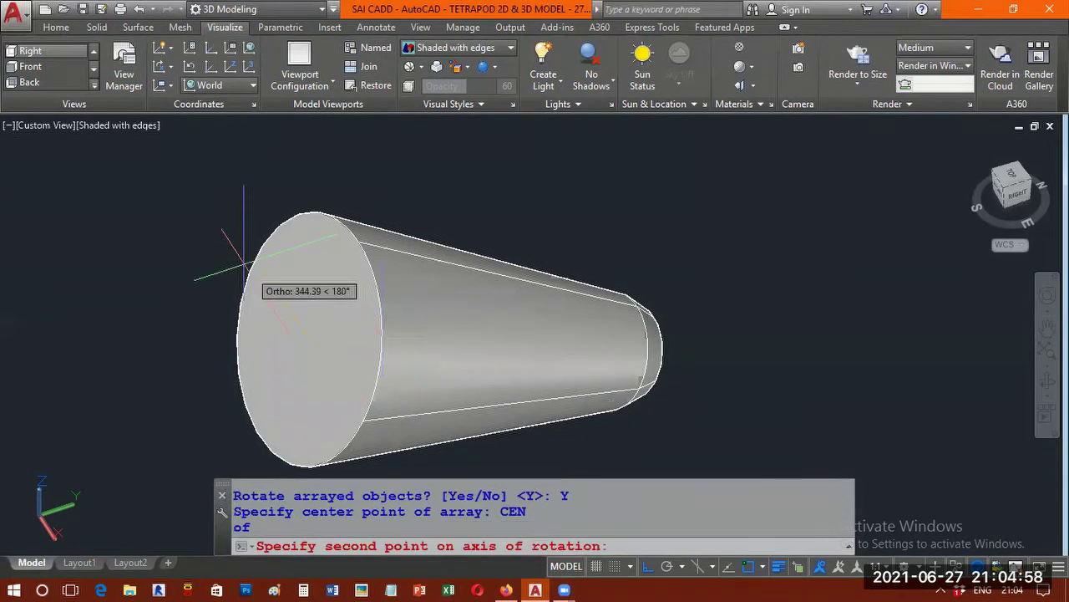
pyautogui.scroll(-4, 313, 203)
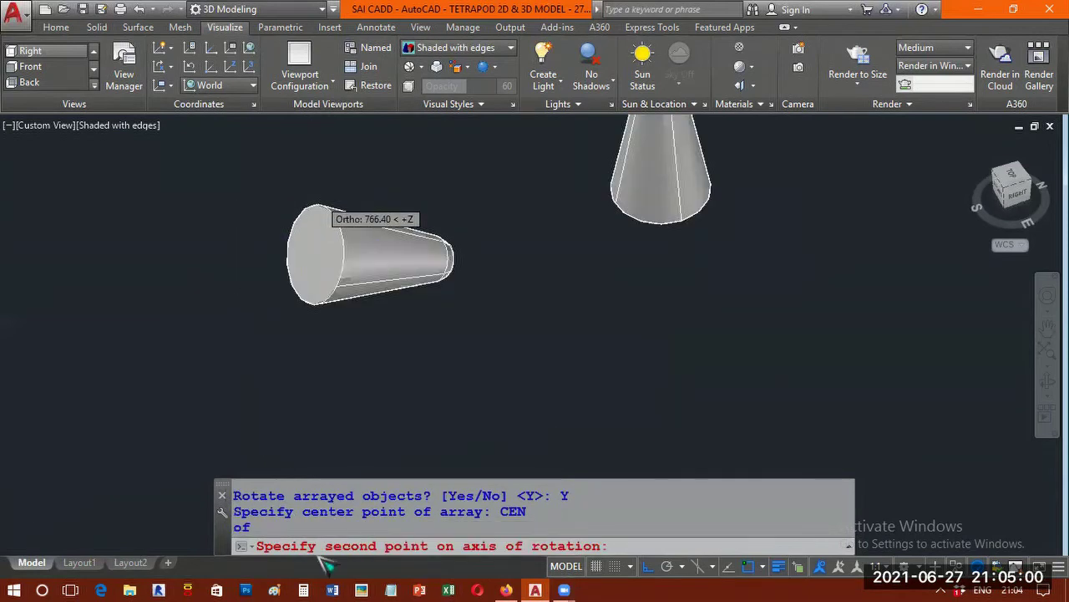
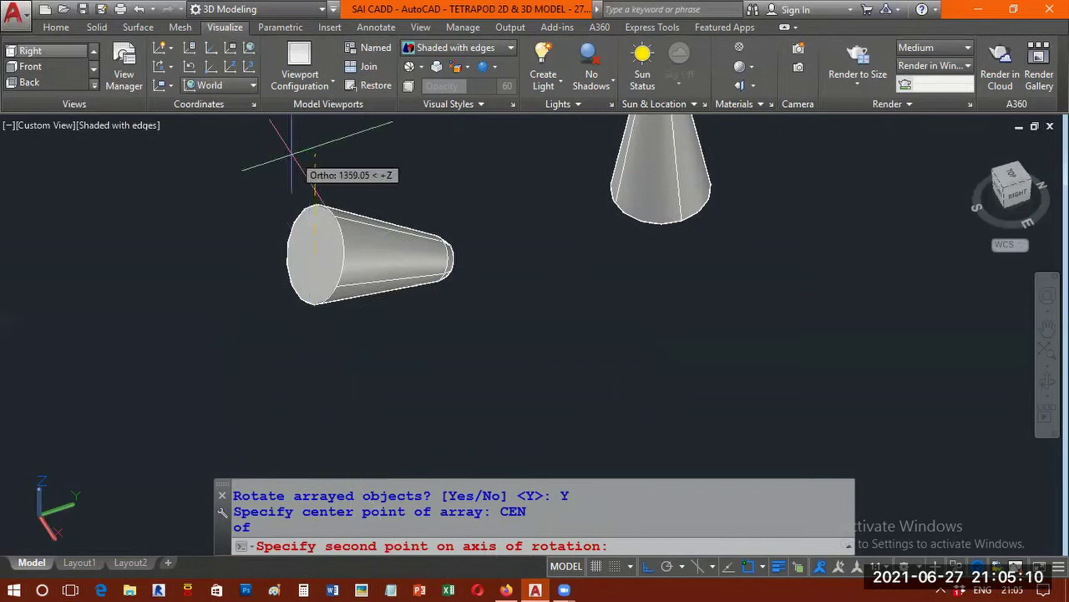
# Finish the cone's 3D polar array about the rotation axis and frame the new legs
pyautogui.scroll(-3, 291, 155)
pyautogui.scroll(3, 291, 157)
pyautogui.moveTo(290, 156); pyautogui.dragTo(298, 321, button='middle')
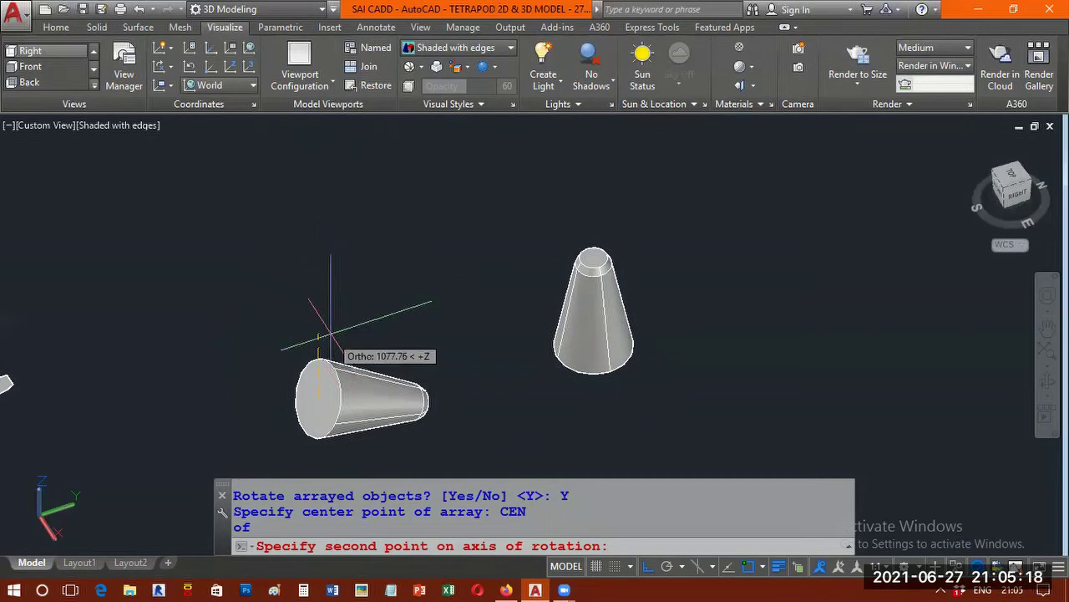
pyautogui.click(329, 290)
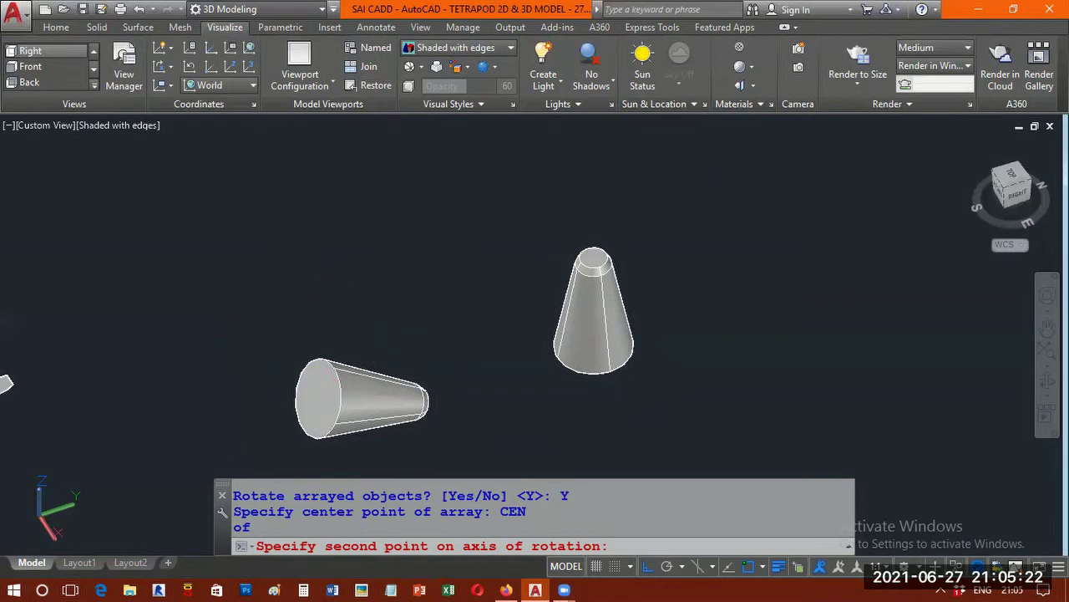
pyautogui.moveTo(330, 285); pyautogui.dragTo(418, 322, button='middle')
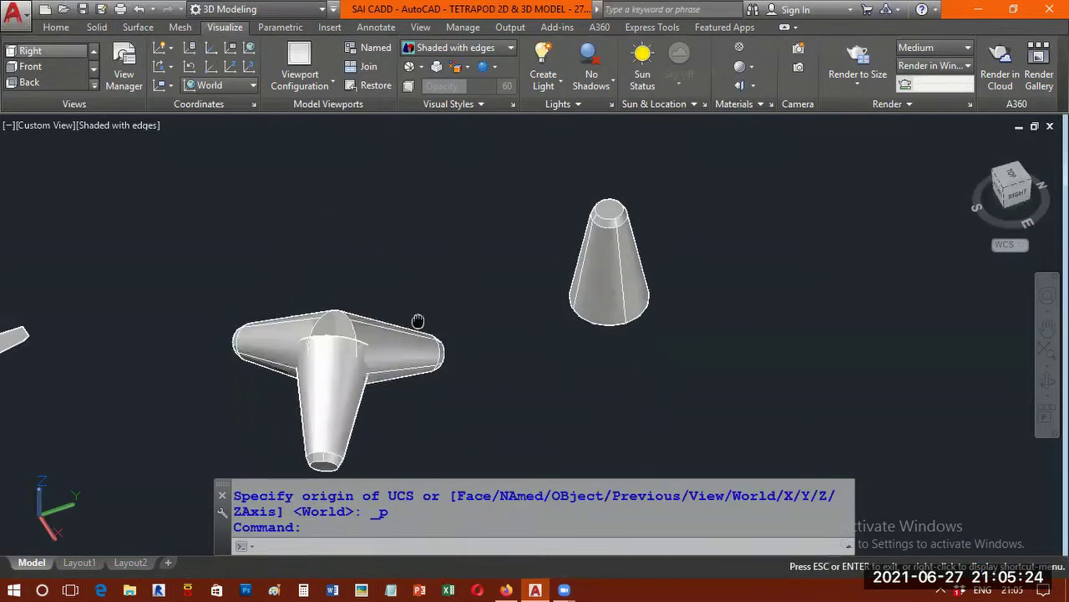
pyautogui.scroll(2, 356, 302)
pyautogui.scroll(2, 356, 302)
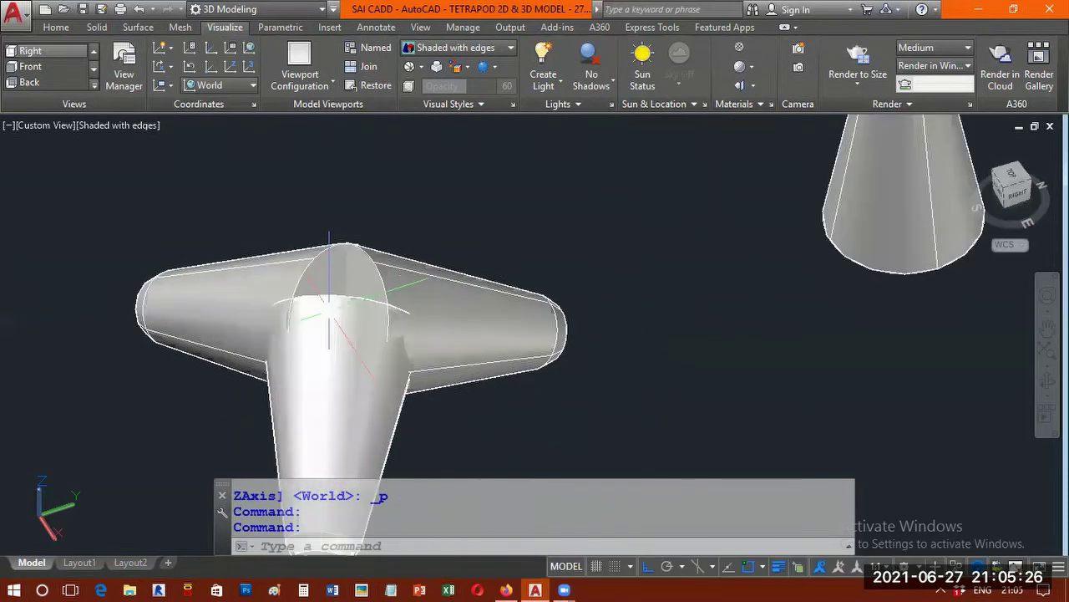
pyautogui.scroll(-2, 330, 307)
pyautogui.scroll(-2, 321, 334)
pyautogui.moveTo(357, 260)
pyautogui.mouseDown()
pyautogui.moveTo(357, 201)
pyautogui.moveTo(294, 311)
pyautogui.moveTo(137, 305)
pyautogui.mouseUp()
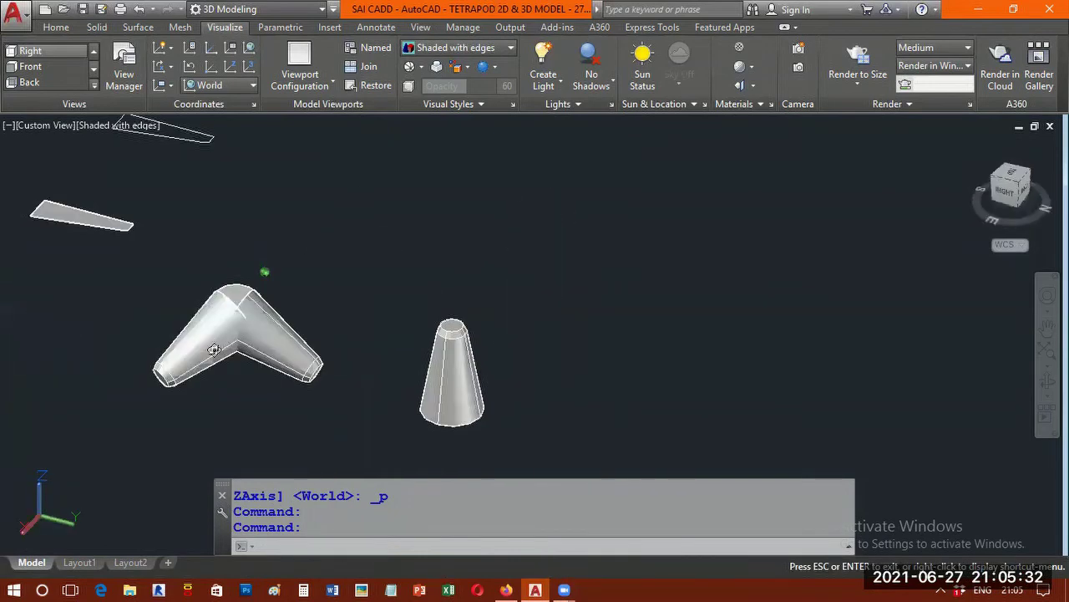
pyautogui.moveTo(214, 349); pyautogui.dragTo(289, 376)
pyautogui.moveTo(397, 357); pyautogui.dragTo(421, 337)
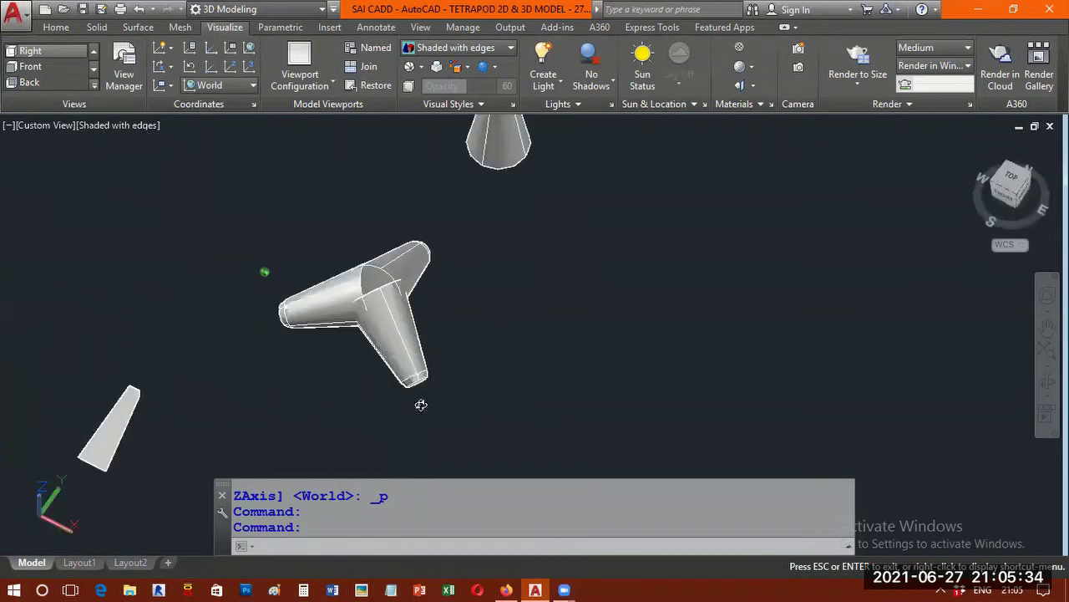
pyautogui.press('Escape')
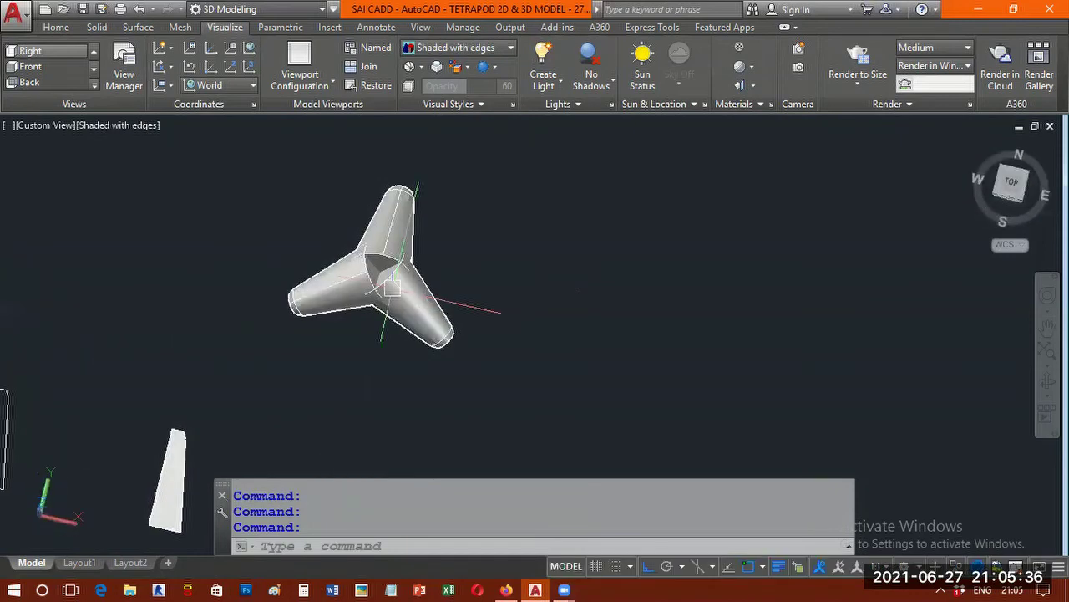
pyautogui.scroll(3, 391, 288)
pyautogui.moveTo(399, 245); pyautogui.dragTo(391, 378, button='middle')
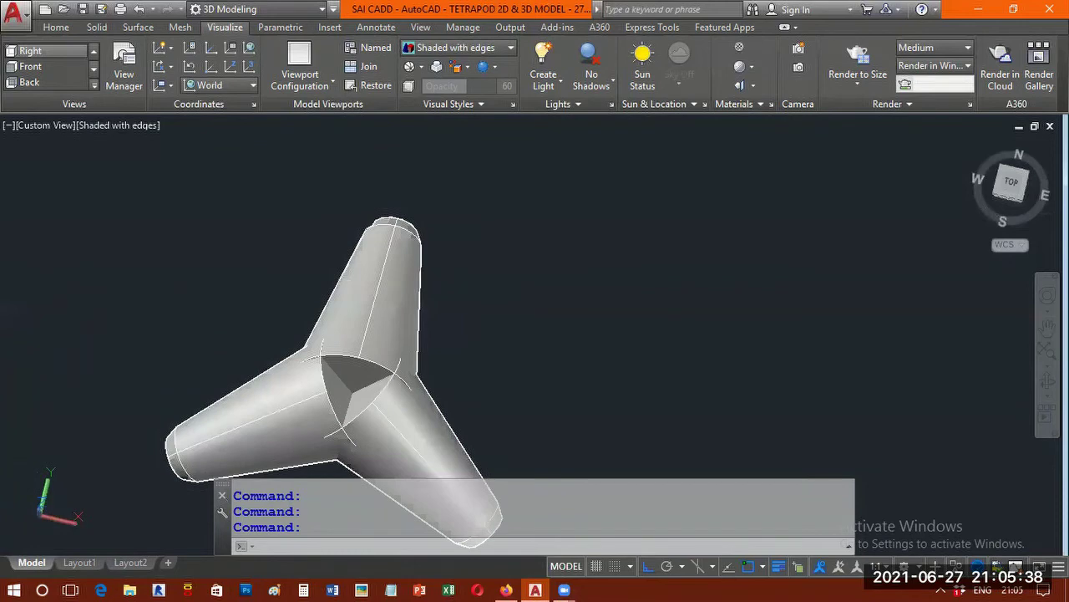
pyautogui.scroll(2, 371, 343)
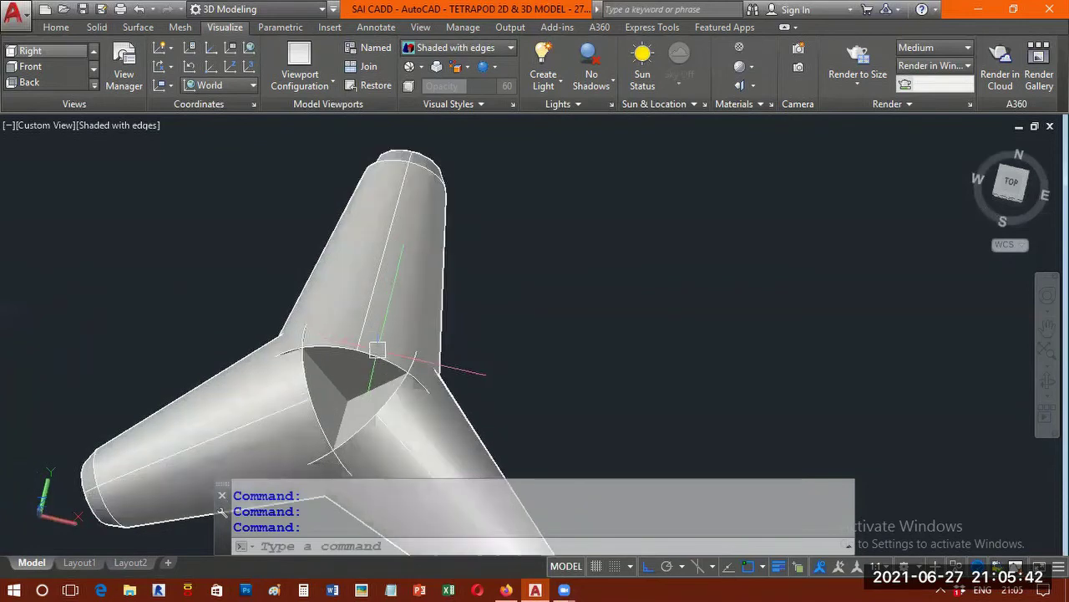
pyautogui.click(377, 349)
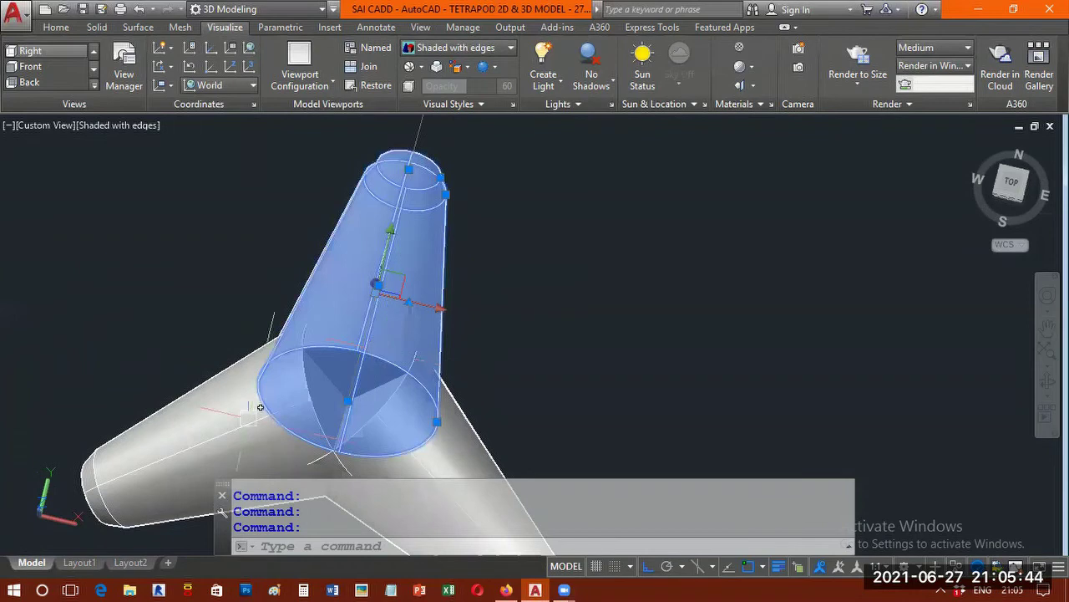
pyautogui.scroll(-2, 260, 407)
pyautogui.click(280, 443)
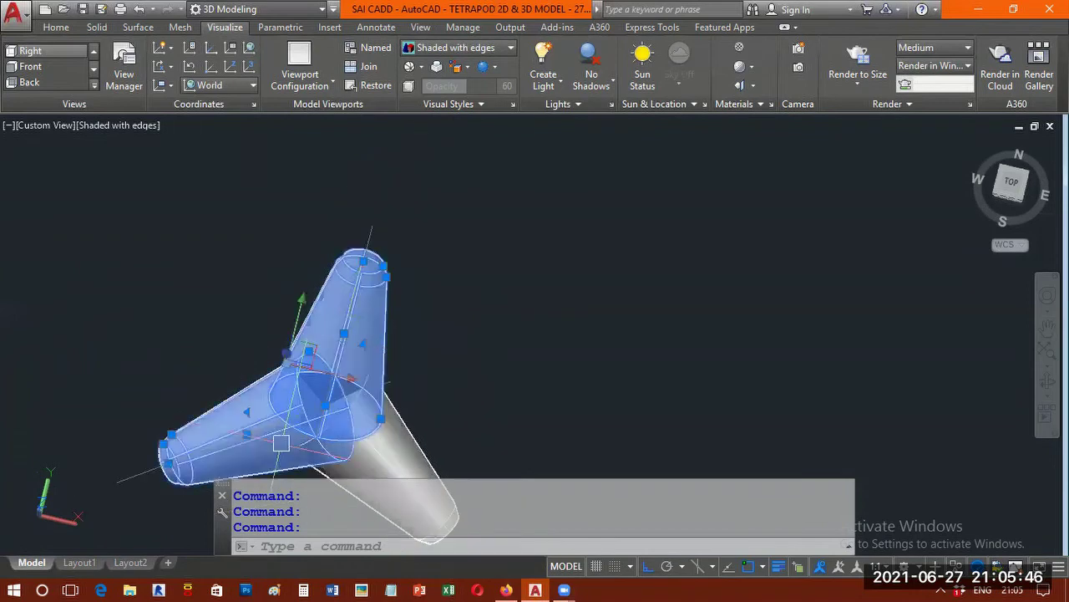
pyautogui.click(423, 464)
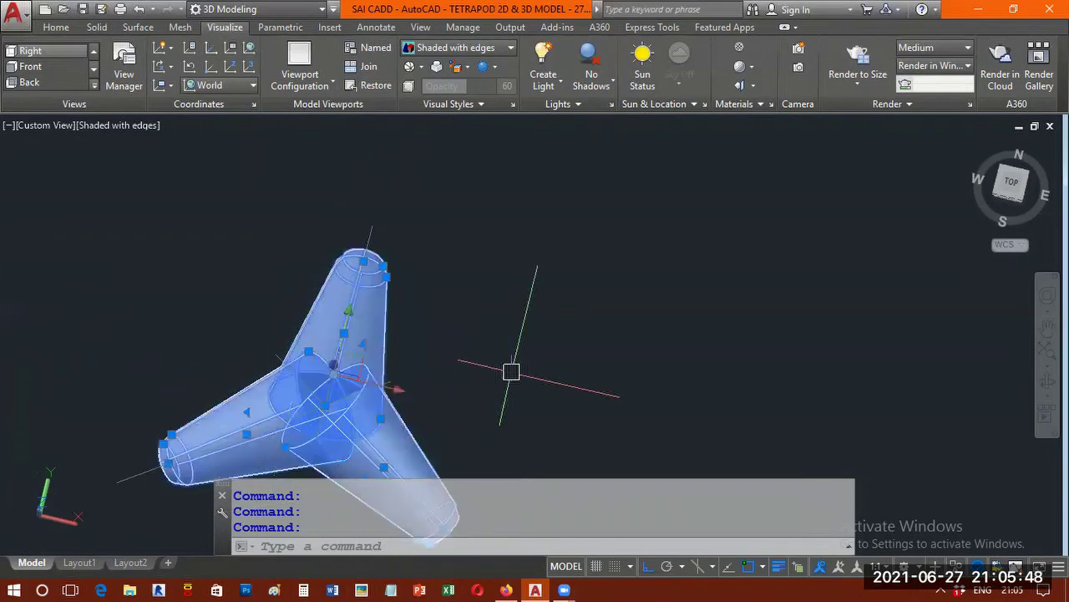
pyautogui.press('Escape')
pyautogui.press('Escape')
pyautogui.scroll(-5, 511, 371)
pyautogui.keyDown('shift'); pyautogui.moveTo(477, 334); pyautogui.dragTo(213, 399, button='middle'); pyautogui.keyUp('shift')
pyautogui.moveTo(455, 385); pyautogui.dragTo(541, 274, button='middle')
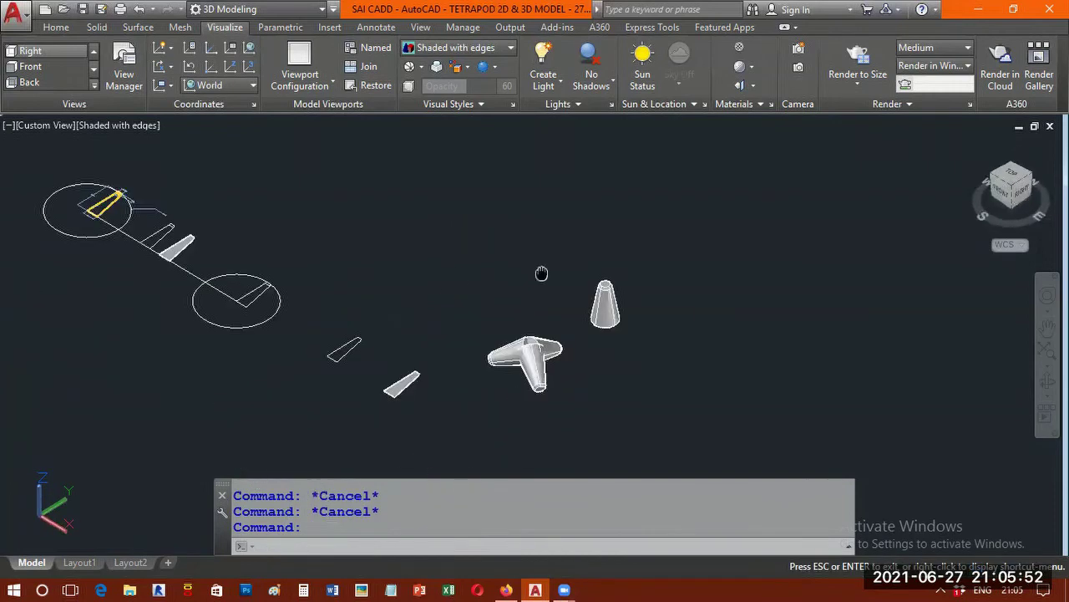
pyautogui.scroll(5, 541, 273)
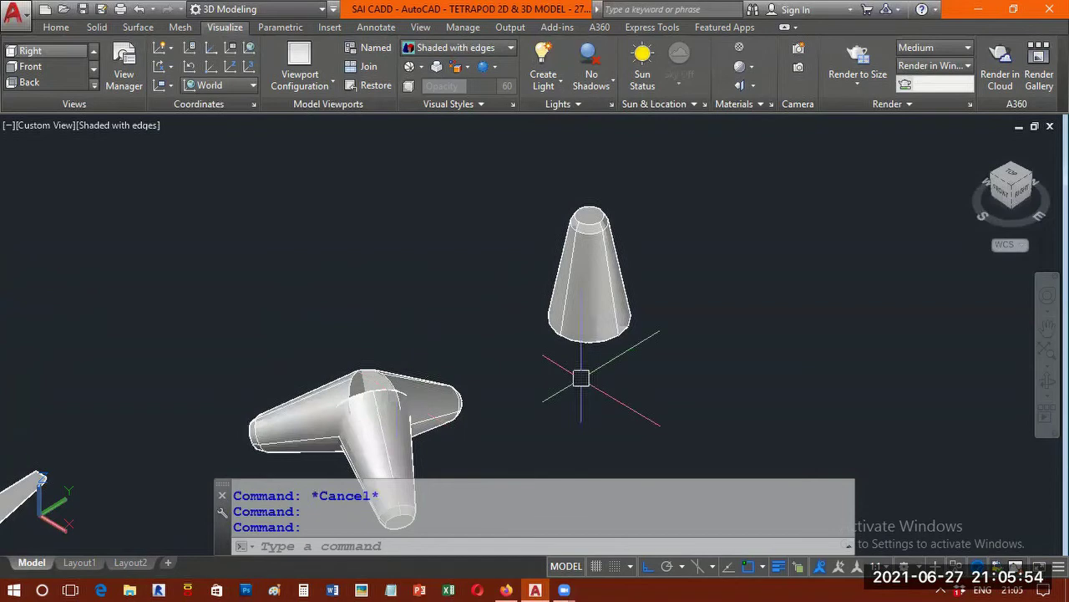
pyautogui.scroll(3, 602, 282)
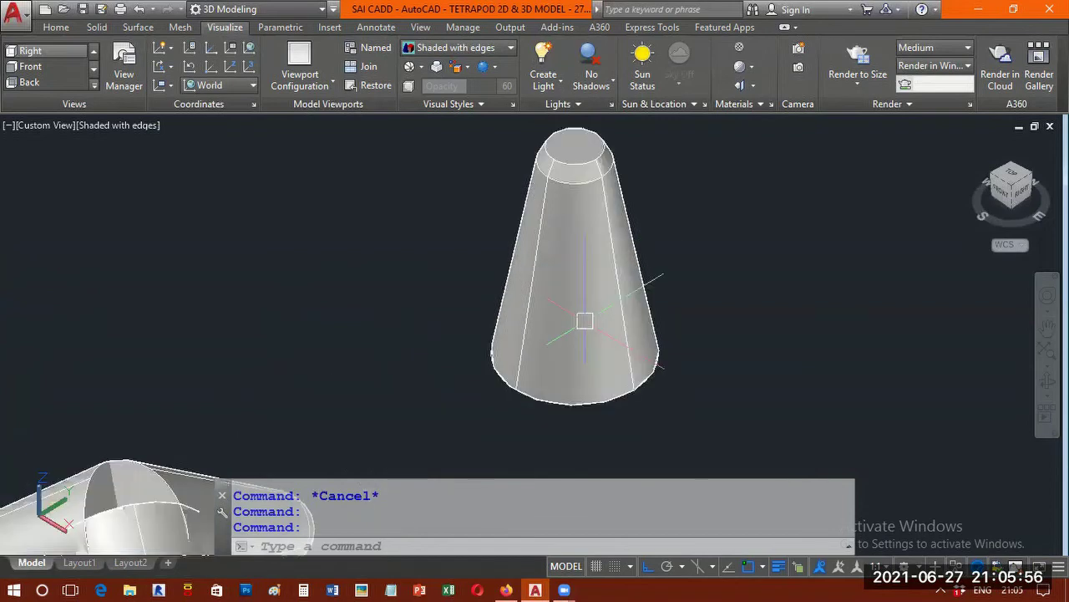
pyautogui.moveTo(252, 340); pyautogui.dragTo(377, 214, button='middle')
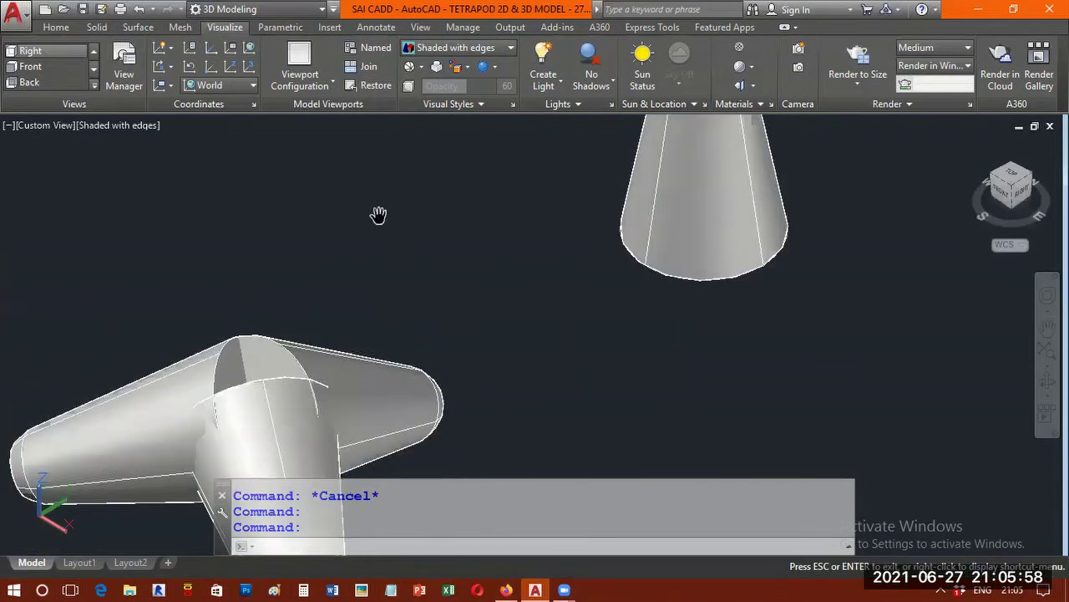
pyautogui.scroll(-2, 607, 323)
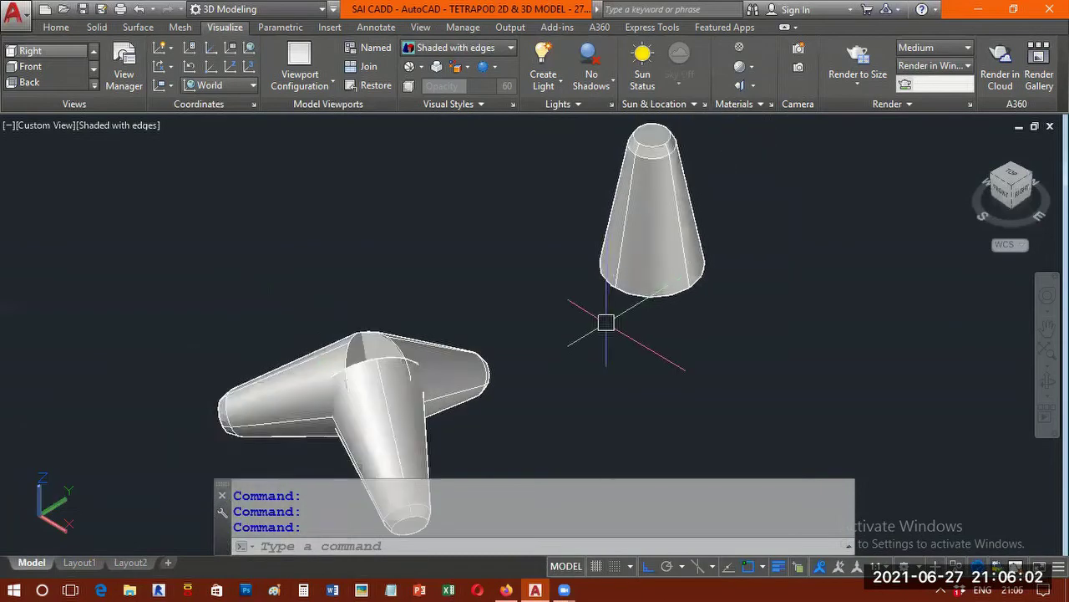
pyautogui.scroll(-2, 607, 322)
pyautogui.write('CP')
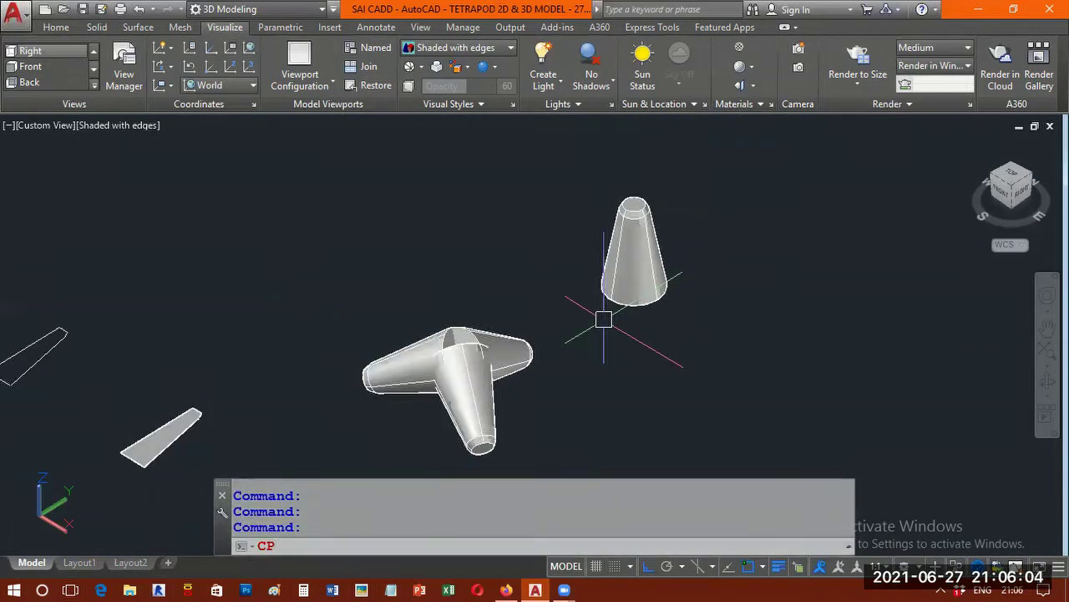
# Crossing-select the tetrapod and its loose cone and place a copy to the right
pyautogui.press('Return')
pyautogui.click(767, 257)
pyautogui.click(501, 343)
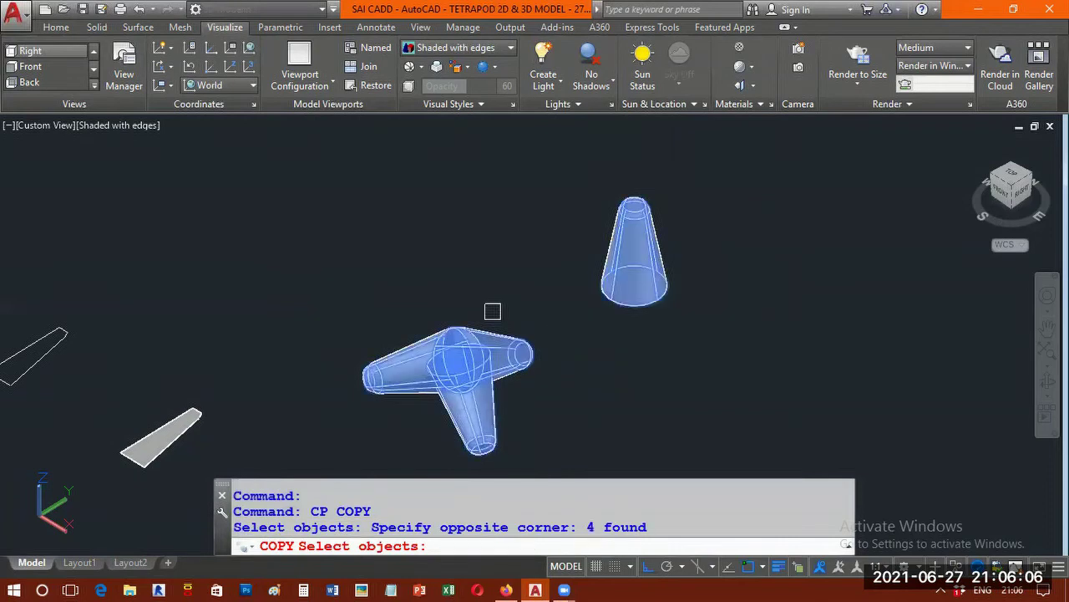
pyautogui.press('Return')
pyautogui.click(514, 271)
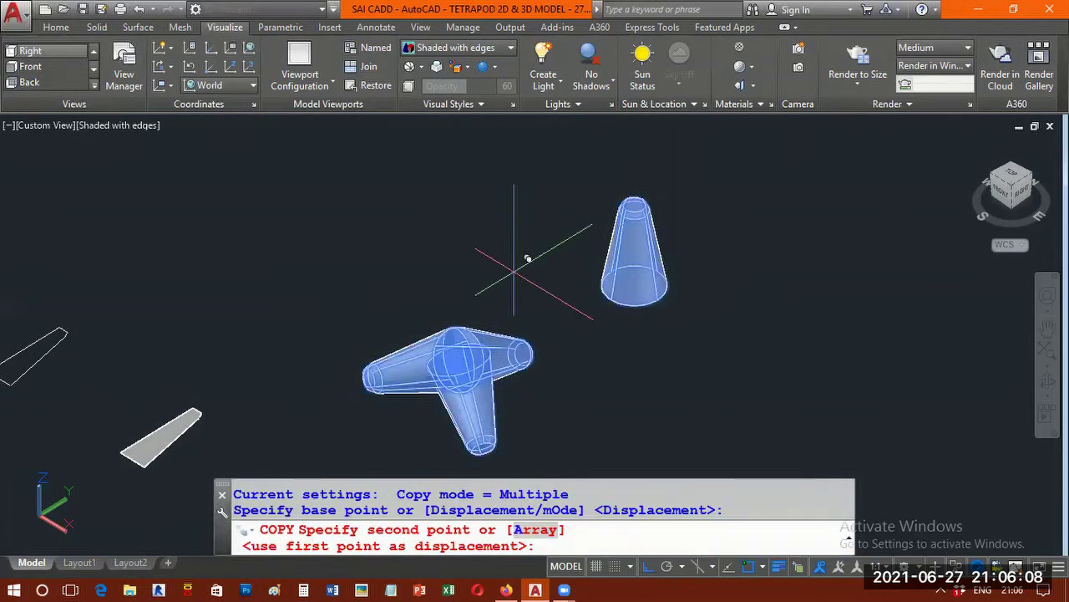
pyautogui.click(754, 391)
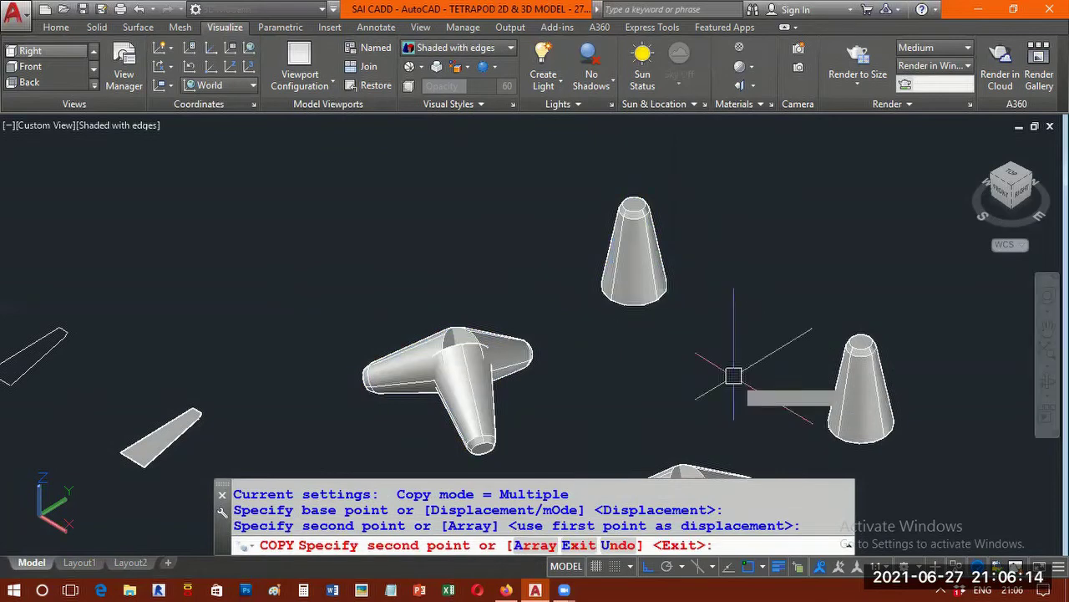
pyautogui.press('Escape')
pyautogui.moveTo(320, 354)
pyautogui.mouseDown(button='middle')
pyautogui.moveTo(510, 352)
pyautogui.moveTo(262, 246)
pyautogui.mouseUp(button='middle')
pyautogui.press('Escape')
pyautogui.press('Escape')
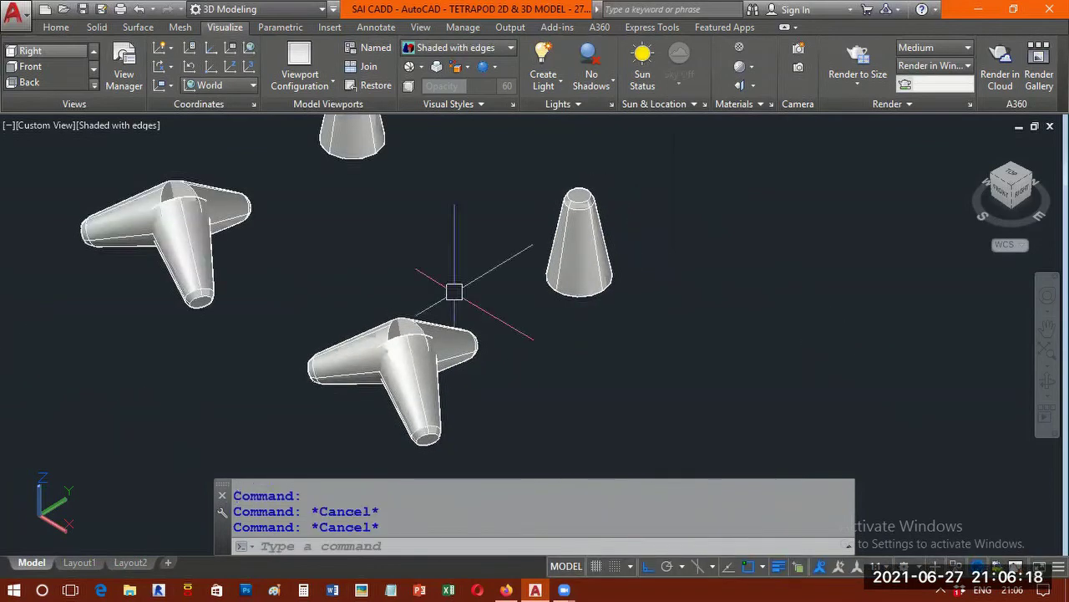
pyautogui.write('MOVE')
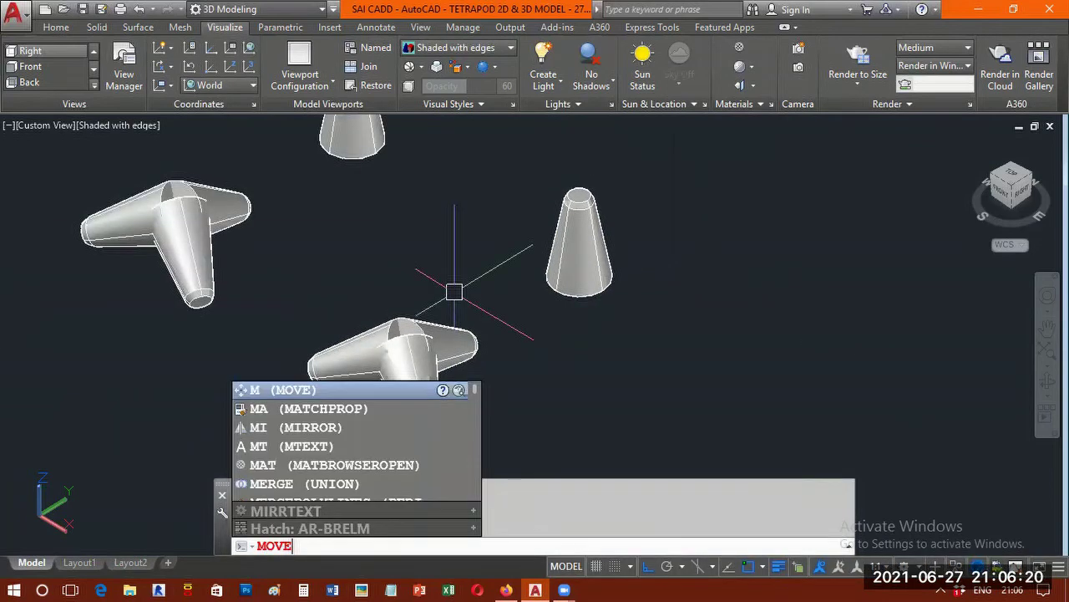
# Move the loose cone, using its base centre as the base point
pyautogui.press('Return')
pyautogui.press('Return')
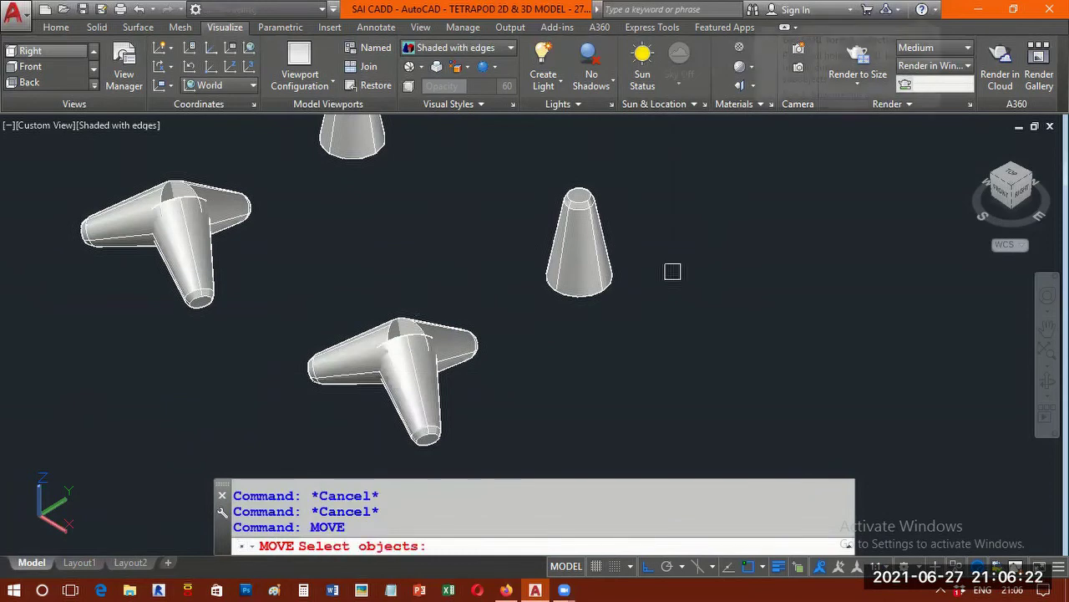
pyautogui.click(603, 268)
pyautogui.press('Return')
pyautogui.press('Return')
pyautogui.write('CEN')
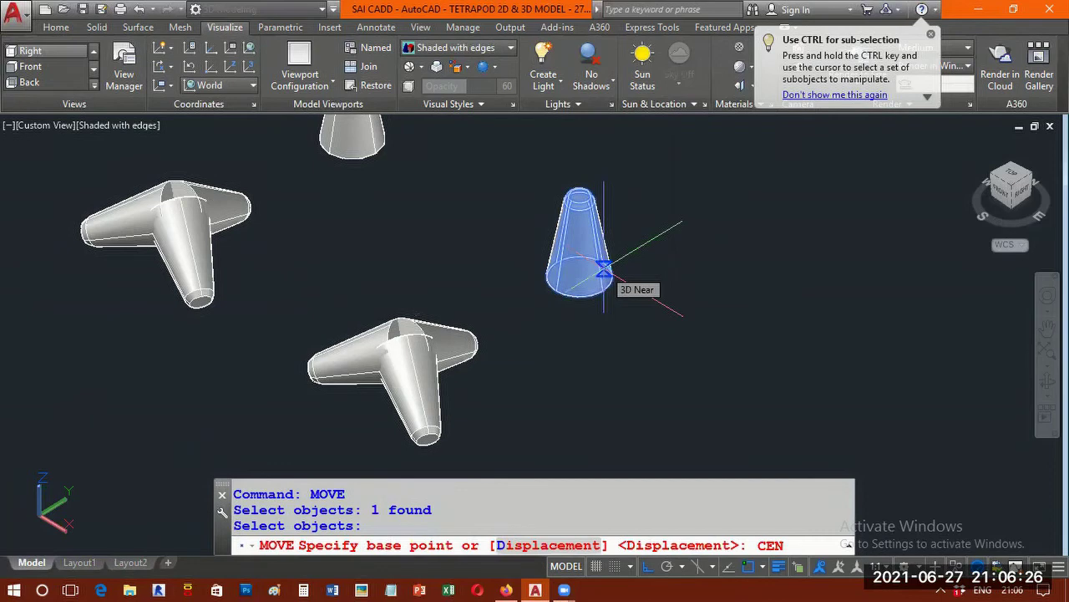
pyautogui.press('Return')
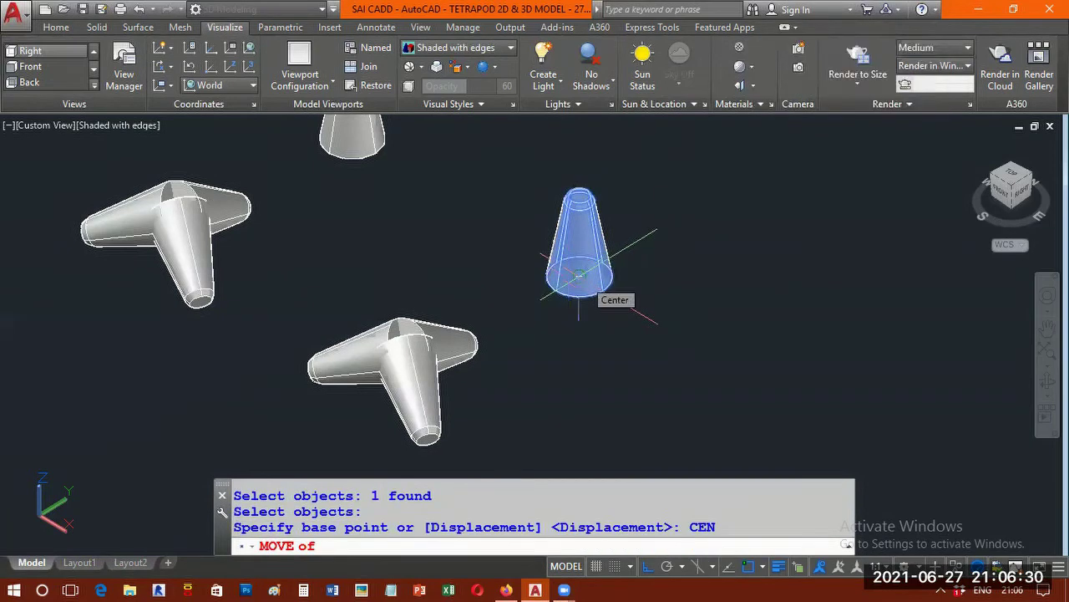
pyautogui.scroll(5, 578, 274)
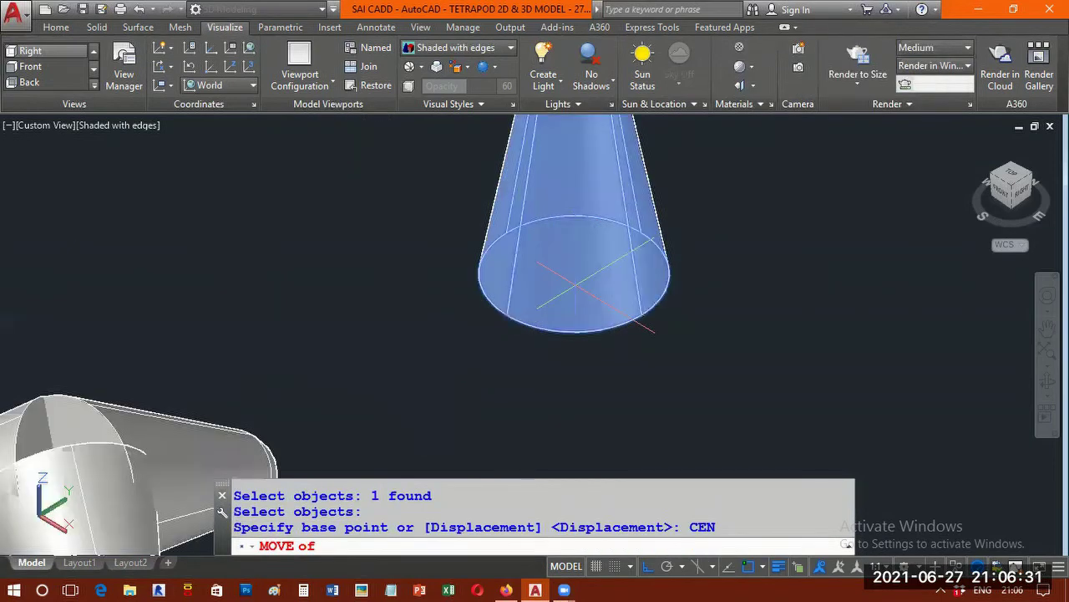
pyautogui.click(573, 273)
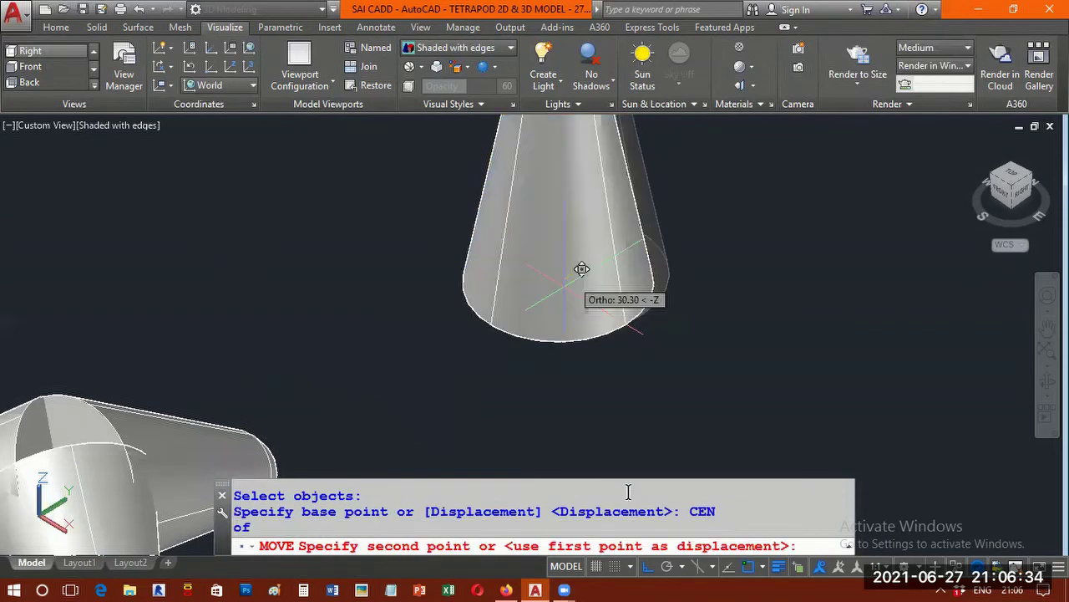
pyautogui.scroll(-3, 576, 318)
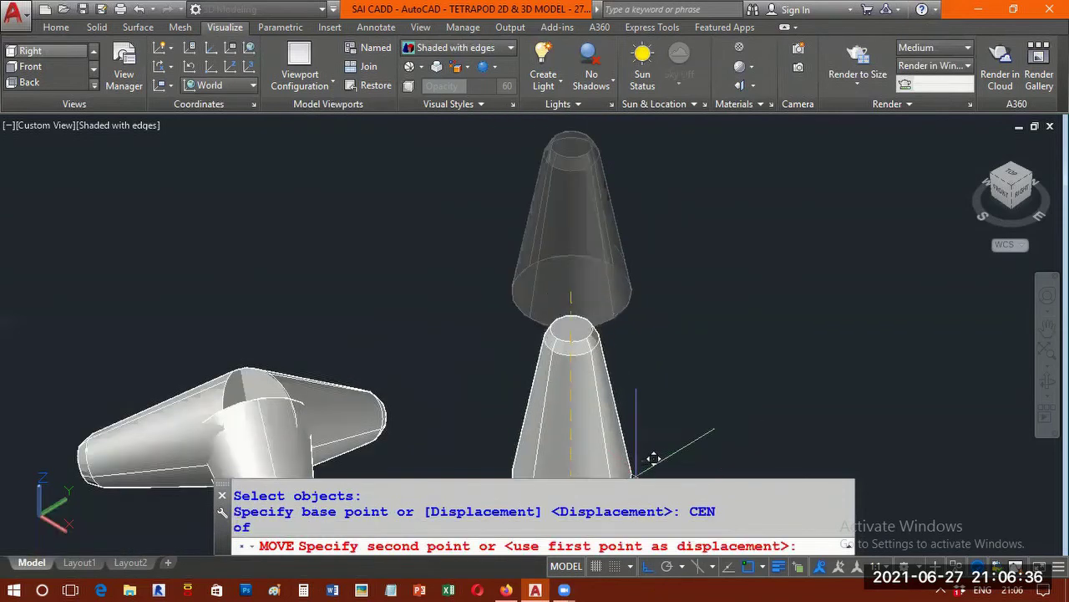
# With Ortho off, snap the cone's base to the junction centre as the fourth leg
pyautogui.press('F8')
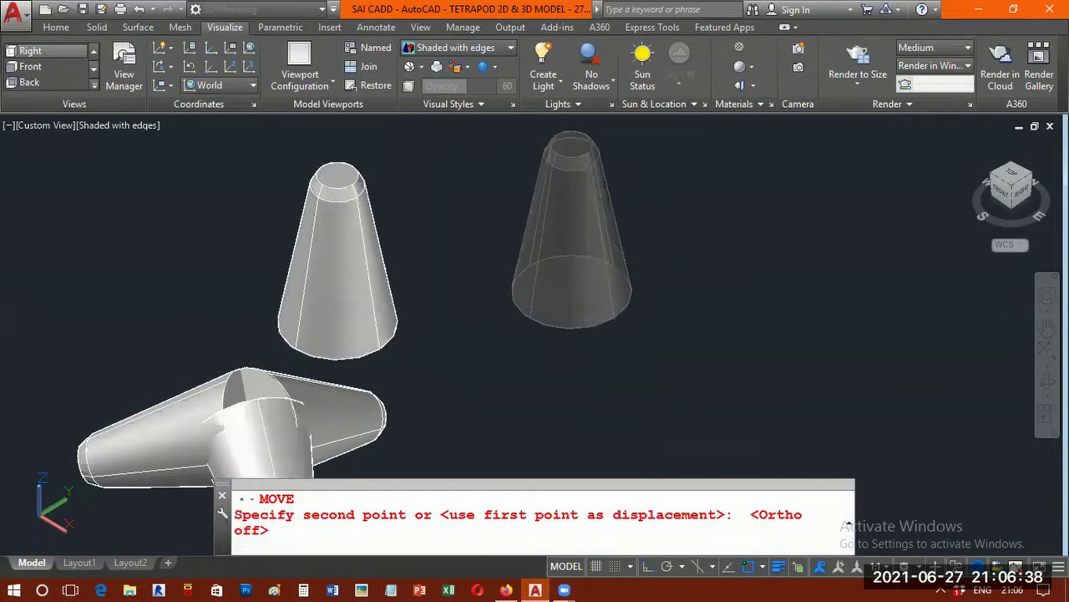
pyautogui.moveTo(349, 306); pyautogui.dragTo(494, 240, button='middle')
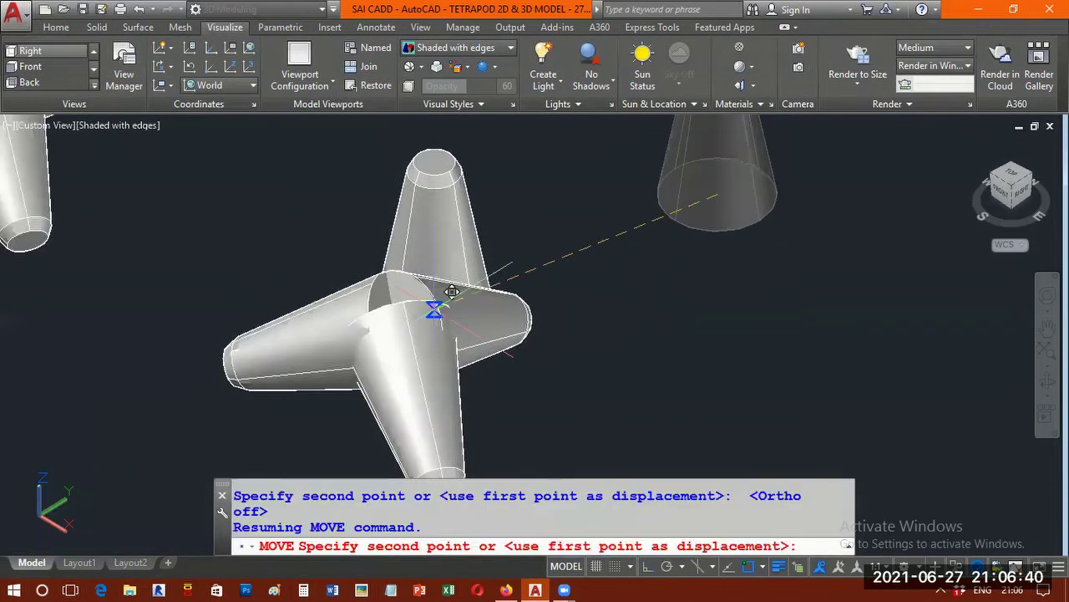
pyautogui.write('CEN')
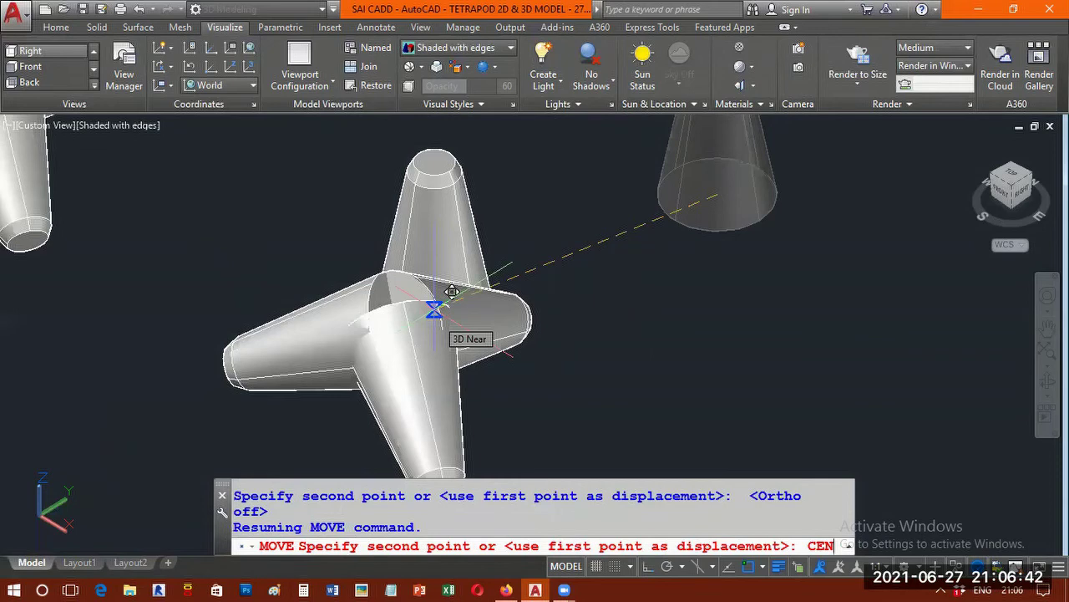
pyautogui.press('Return')
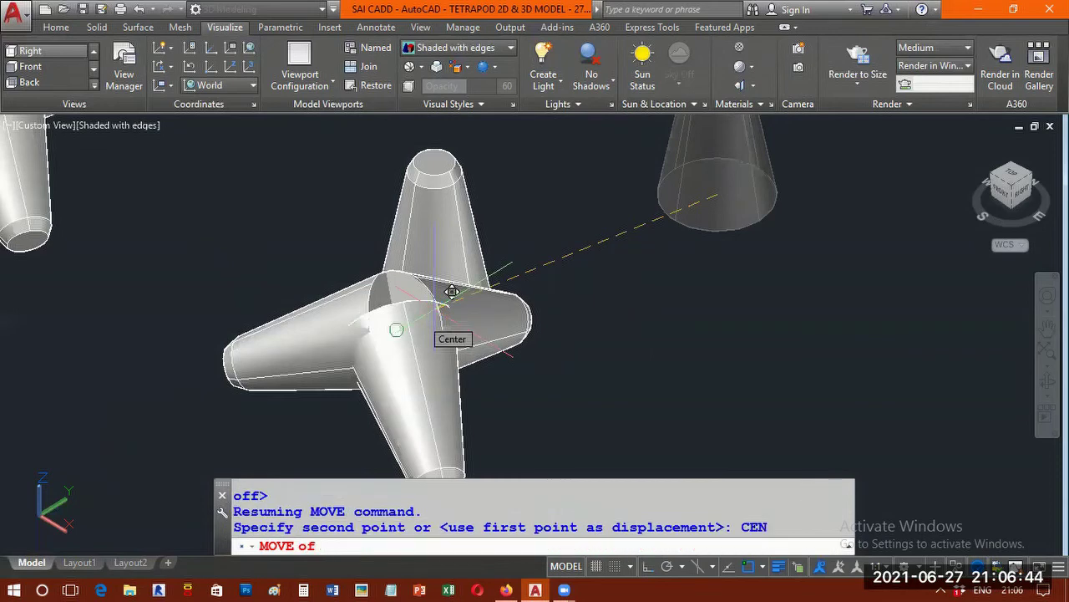
pyautogui.click(406, 314)
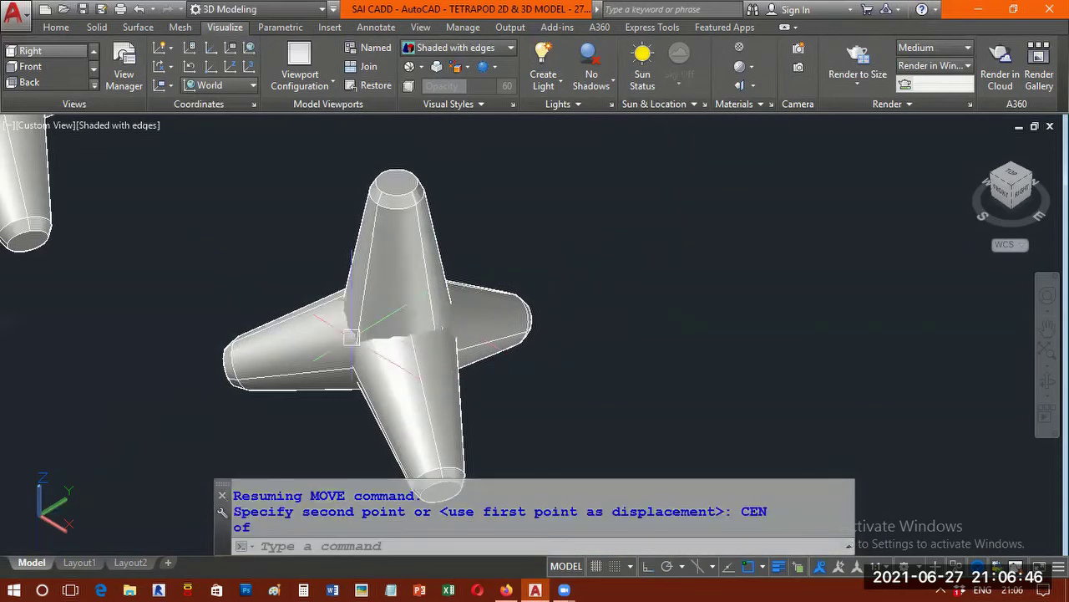
pyautogui.moveTo(311, 321)
pyautogui.keyDown('shift'); pyautogui.mouseDown(button='middle')
pyautogui.moveTo(465, 238)
pyautogui.moveTo(472, 182)
pyautogui.mouseUp(button='middle'); pyautogui.keyUp('shift')
# Orbit and zoom around where the four legs meet to check the joint
pyautogui.moveTo(460, 222)
pyautogui.keyDown('shift'); pyautogui.mouseDown(button='middle')
pyautogui.moveTo(437, 249)
pyautogui.moveTo(393, 251)
pyautogui.mouseUp(button='middle'); pyautogui.keyUp('shift')
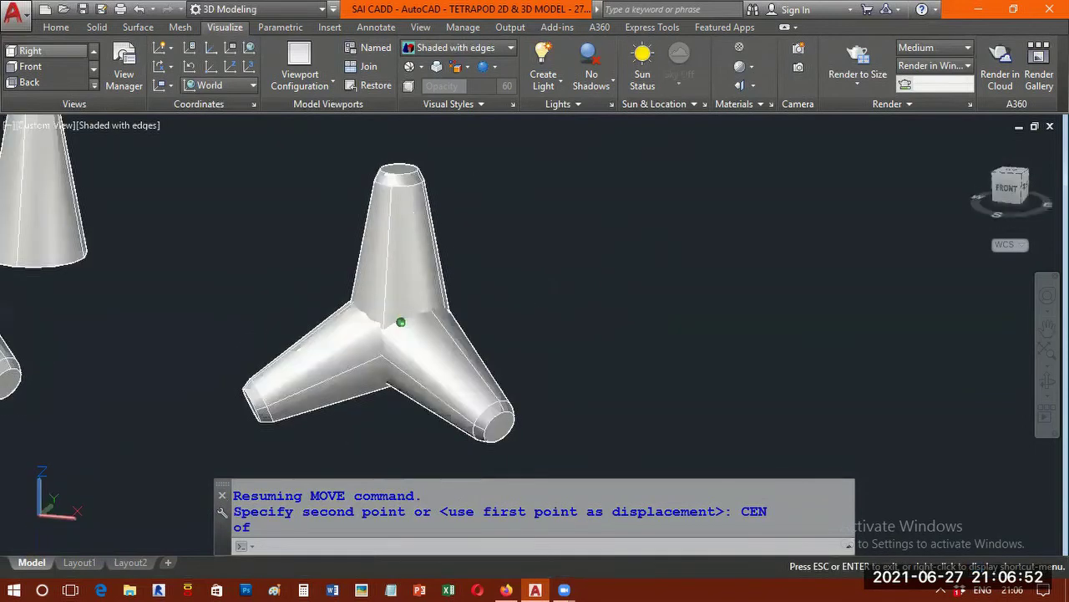
pyautogui.scroll(4, 400, 322)
pyautogui.scroll(2, 391, 322)
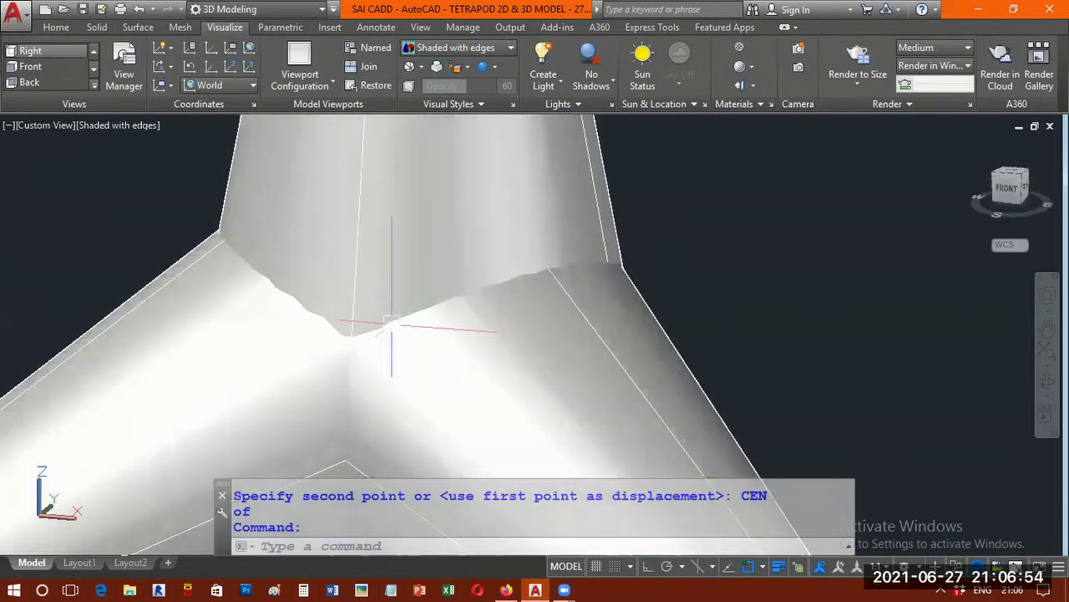
pyautogui.scroll(2, 412, 322)
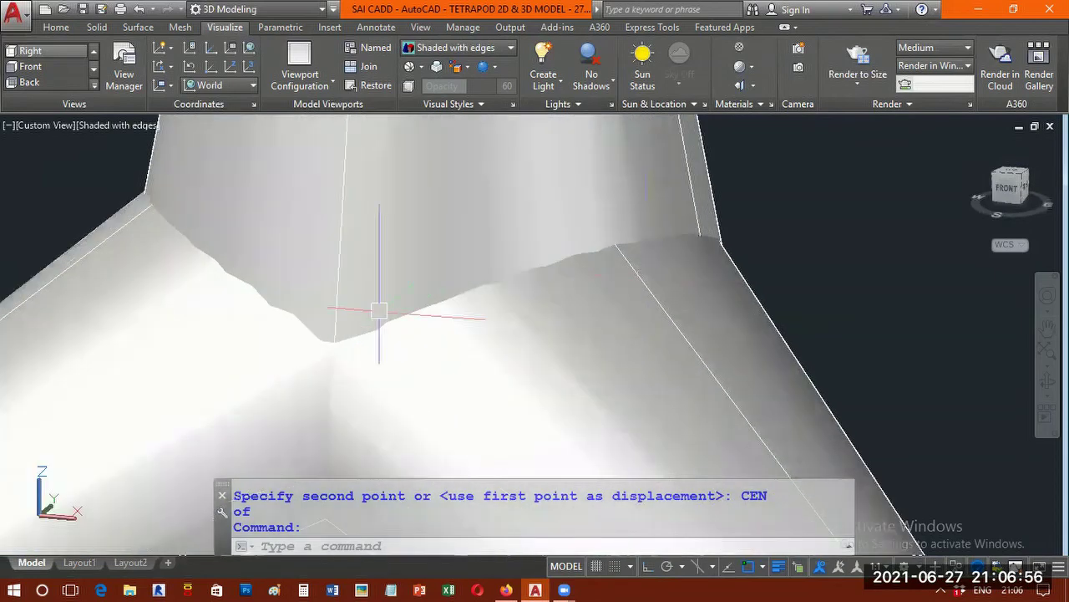
pyautogui.scroll(-2, 379, 311)
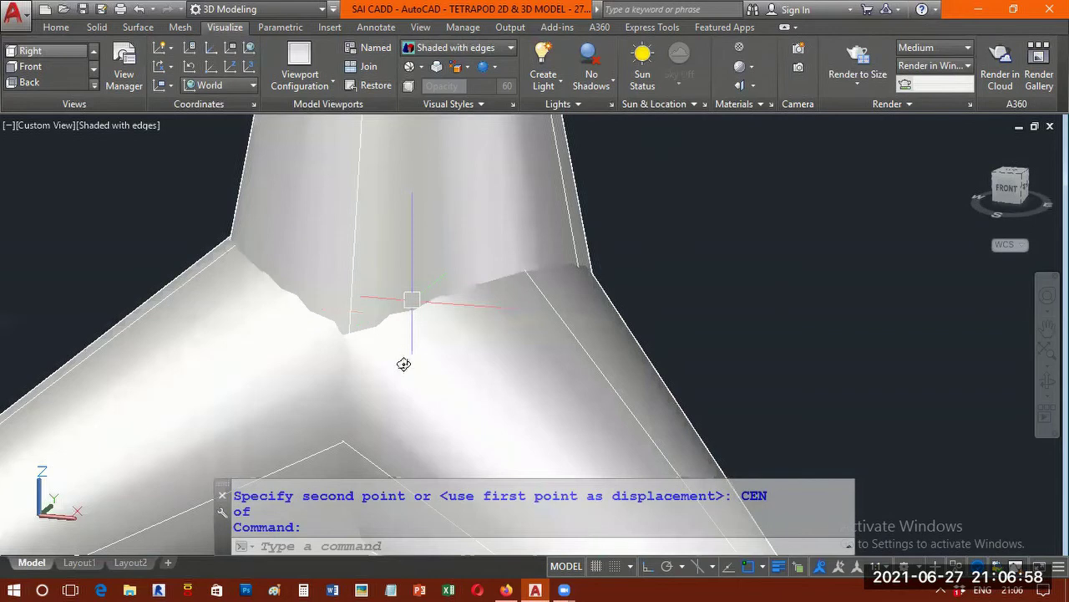
pyautogui.keyDown('shift'); pyautogui.moveTo(401, 362); pyautogui.dragTo(393, 363, button='middle'); pyautogui.keyUp('shift')
pyautogui.moveTo(335, 342)
pyautogui.keyDown('shift'); pyautogui.mouseDown(button='middle')
pyautogui.moveTo(272, 292)
pyautogui.moveTo(275, 253)
pyautogui.moveTo(330, 307)
pyautogui.moveTo(394, 329)
pyautogui.mouseUp(button='middle'); pyautogui.keyUp('shift')
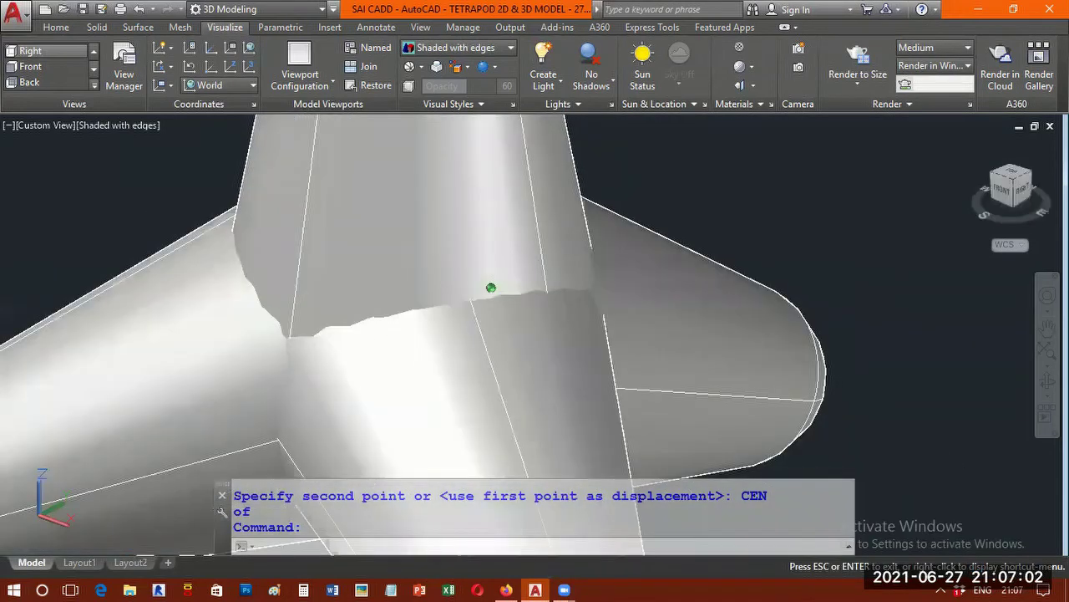
pyautogui.scroll(-5, 426, 307)
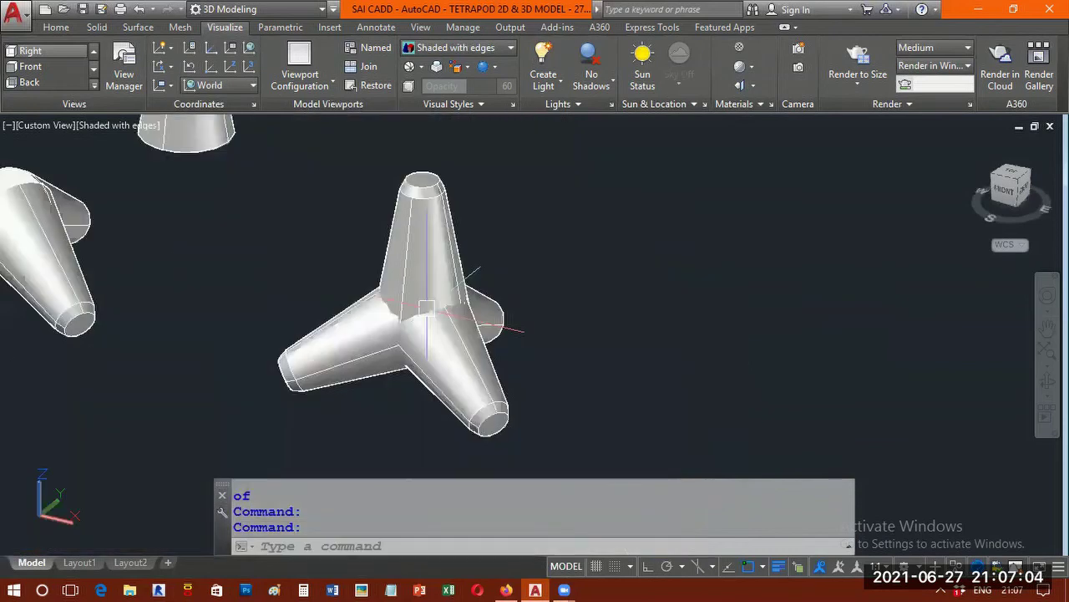
pyautogui.write('cp')
pyautogui.press('Return')
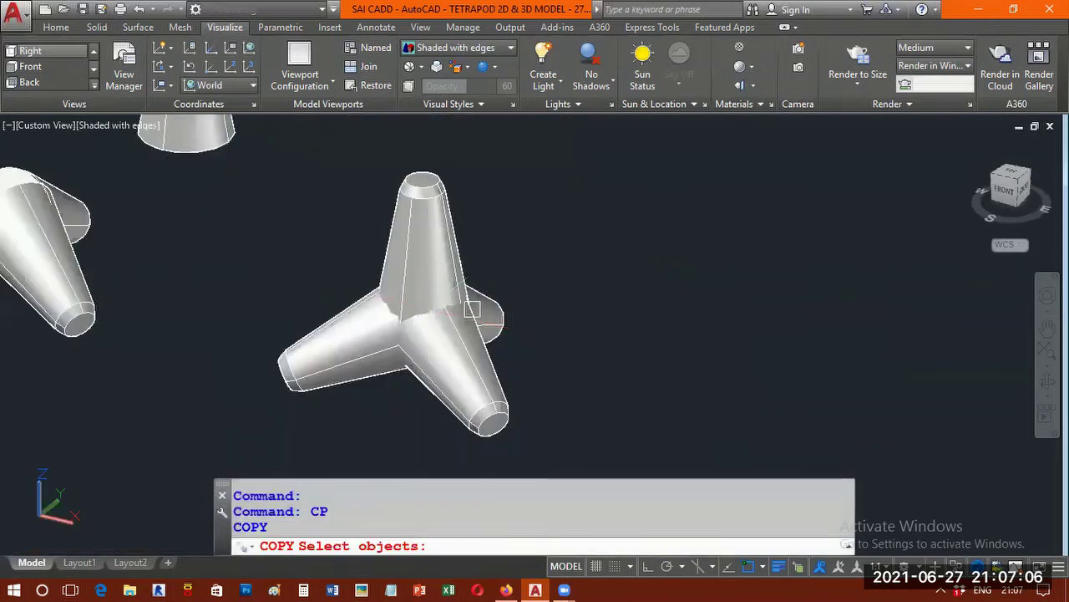
# Crossing-select the four-legged tetrapod and place one copy to its right
pyautogui.click(545, 267)
pyautogui.click(372, 378)
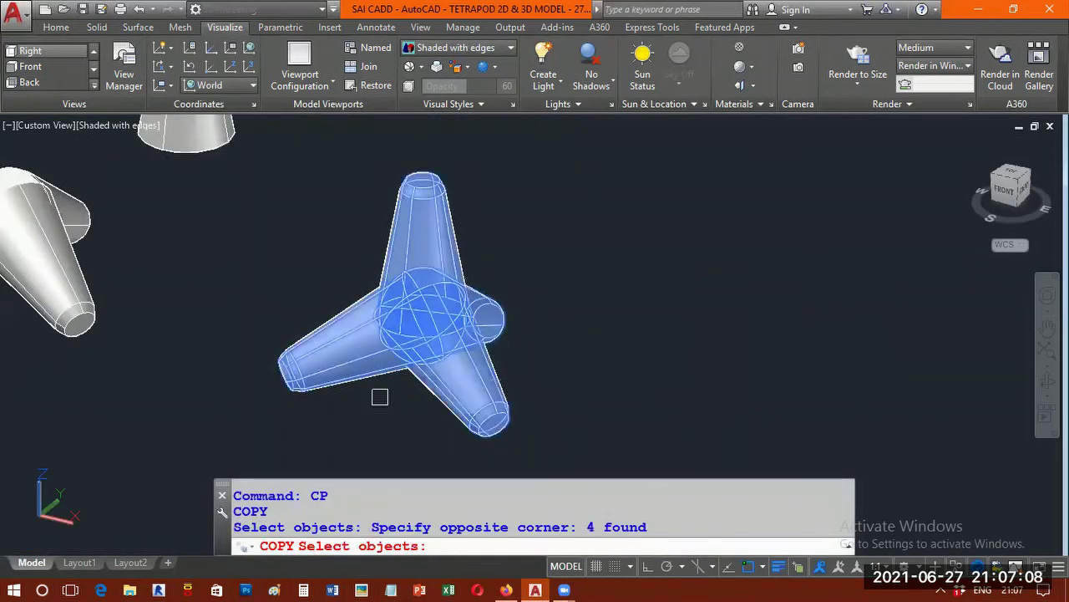
pyautogui.press('Return')
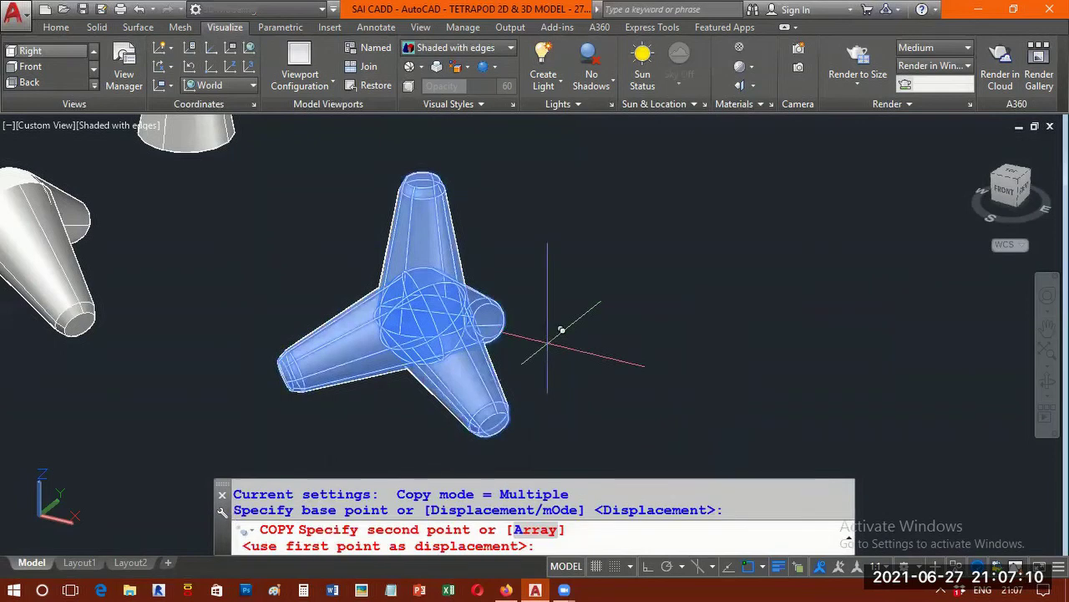
pyautogui.click(877, 405)
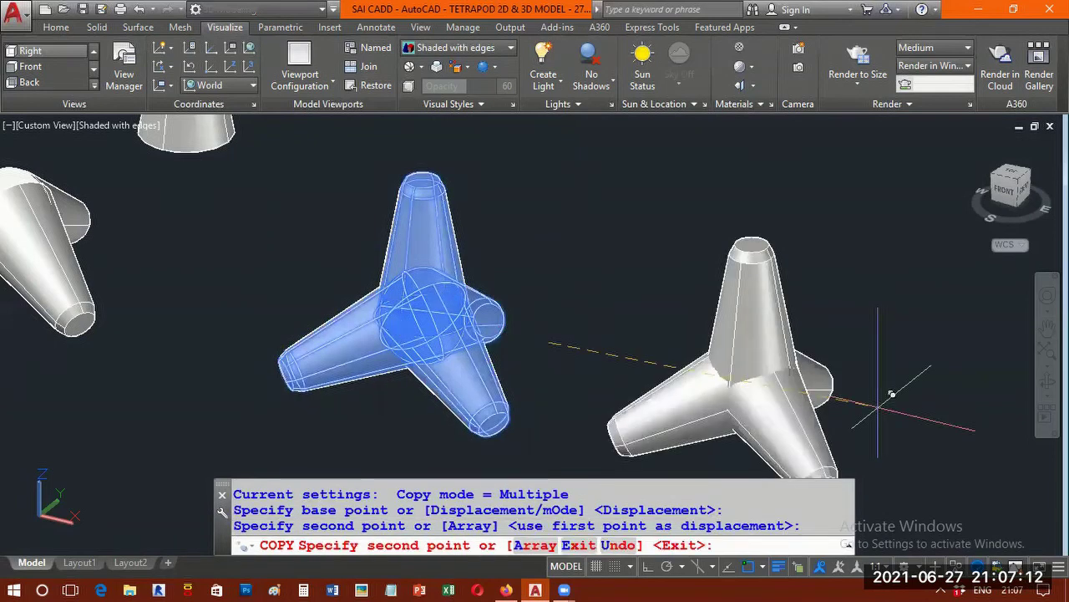
pyautogui.press('Return')
pyautogui.press('Return')
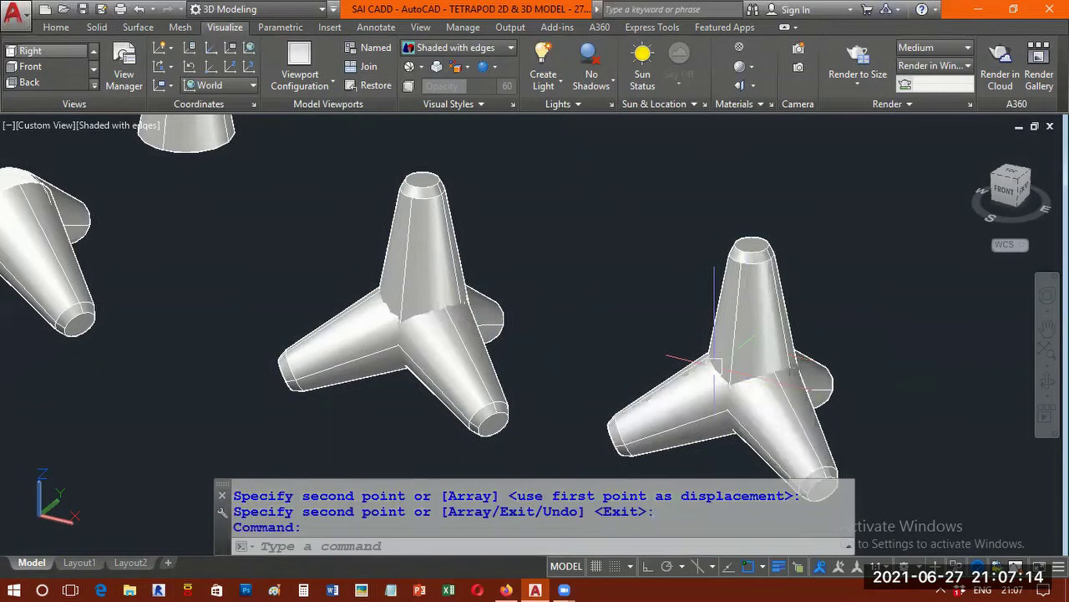
pyautogui.press('Escape')
pyautogui.press('Escape')
pyautogui.scroll(-2, 589, 301)
pyautogui.scroll(2, 589, 301)
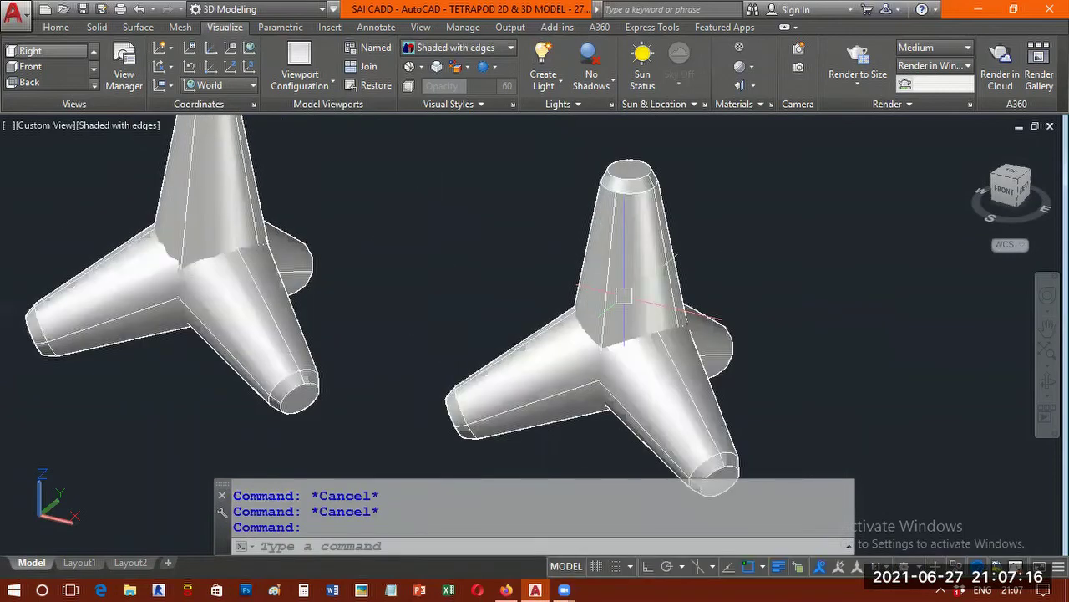
# UNION the right-hand tetrapod's four leg solids into one solid, then centre it in view
pyautogui.write('UNION')
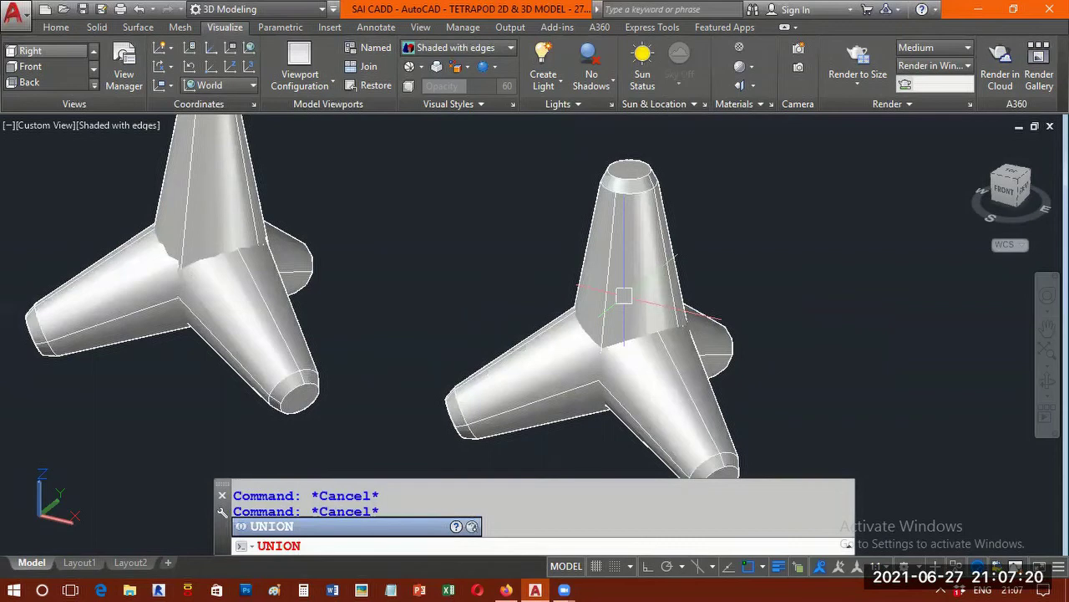
pyautogui.press('Return')
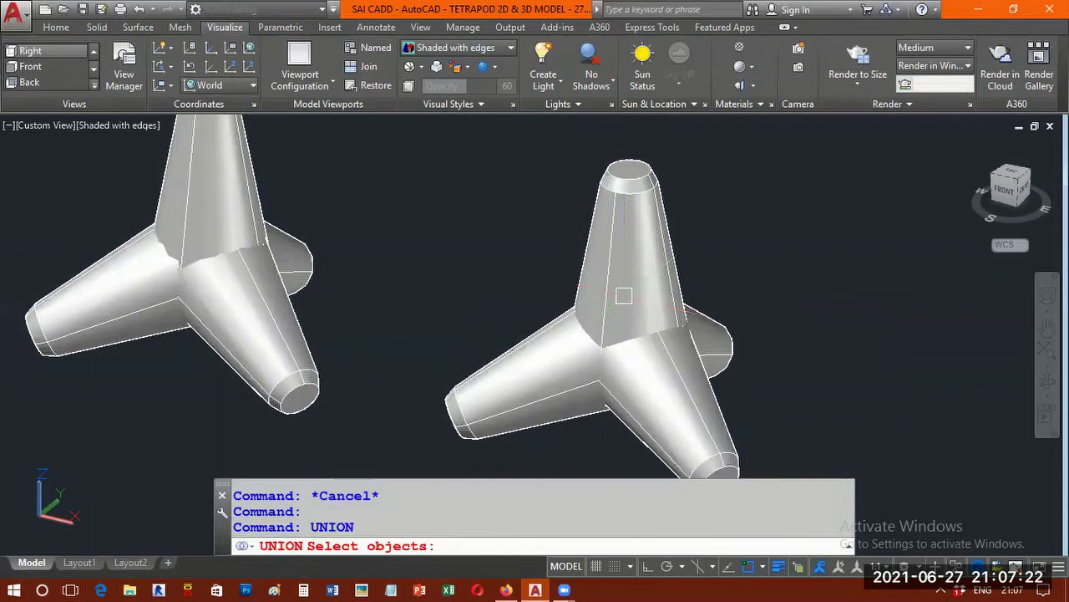
pyautogui.scroll(2, 623, 295)
pyautogui.scroll(-3, 648, 289)
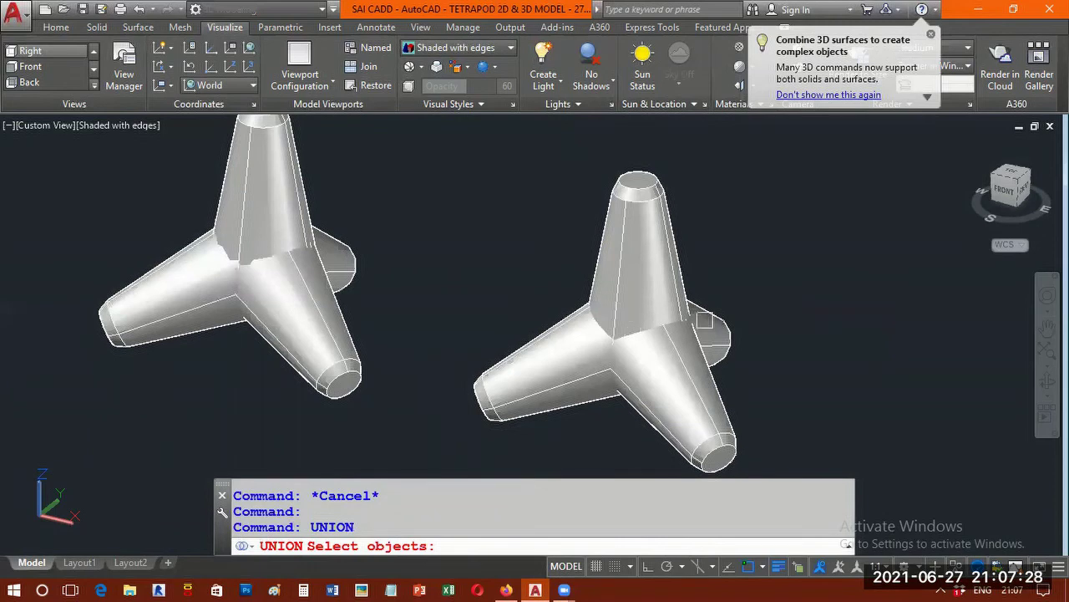
pyautogui.scroll(2, 683, 341)
pyautogui.click(746, 256)
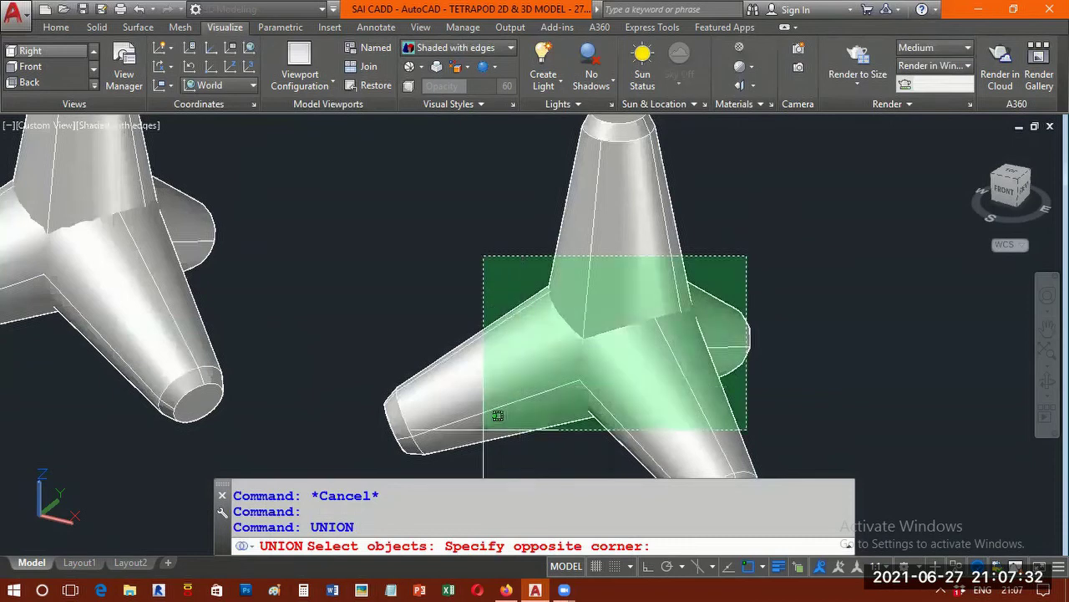
pyautogui.click(757, 254)
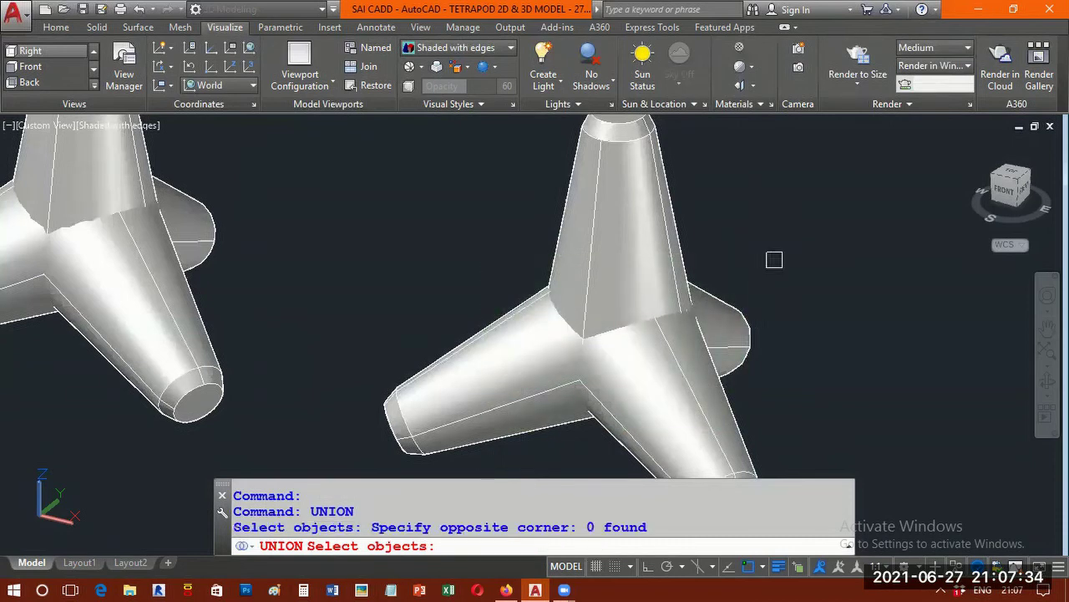
pyautogui.click(770, 214)
pyautogui.click(762, 175)
pyautogui.click(762, 174)
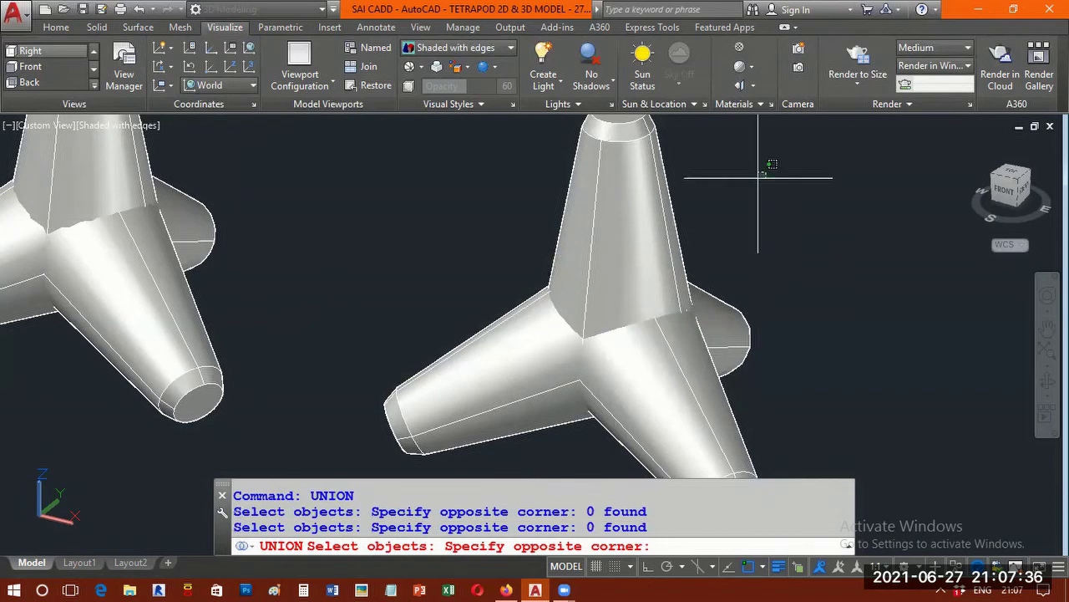
pyautogui.click(444, 445)
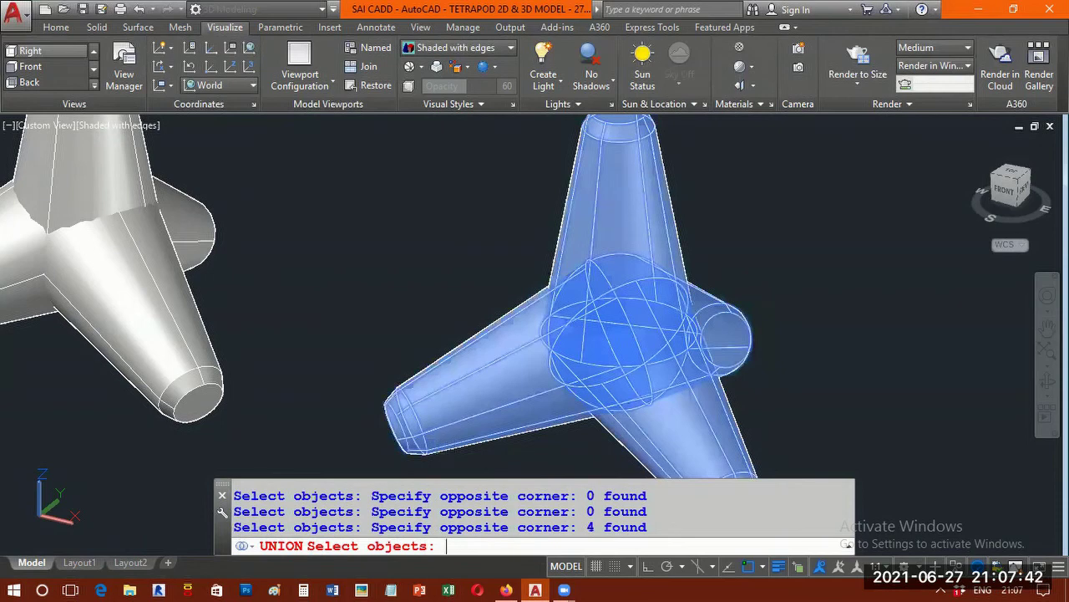
pyautogui.press('Return')
pyautogui.moveTo(490, 387); pyautogui.dragTo(584, 321, button='middle')
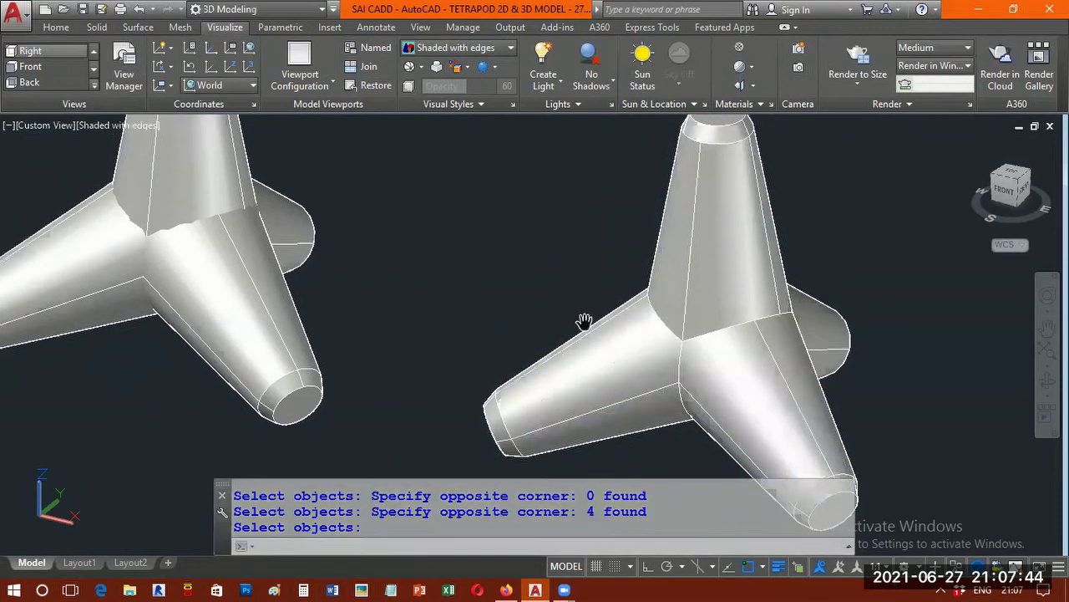
pyautogui.scroll(2, 588, 313)
pyautogui.scroll(3, 788, 355)
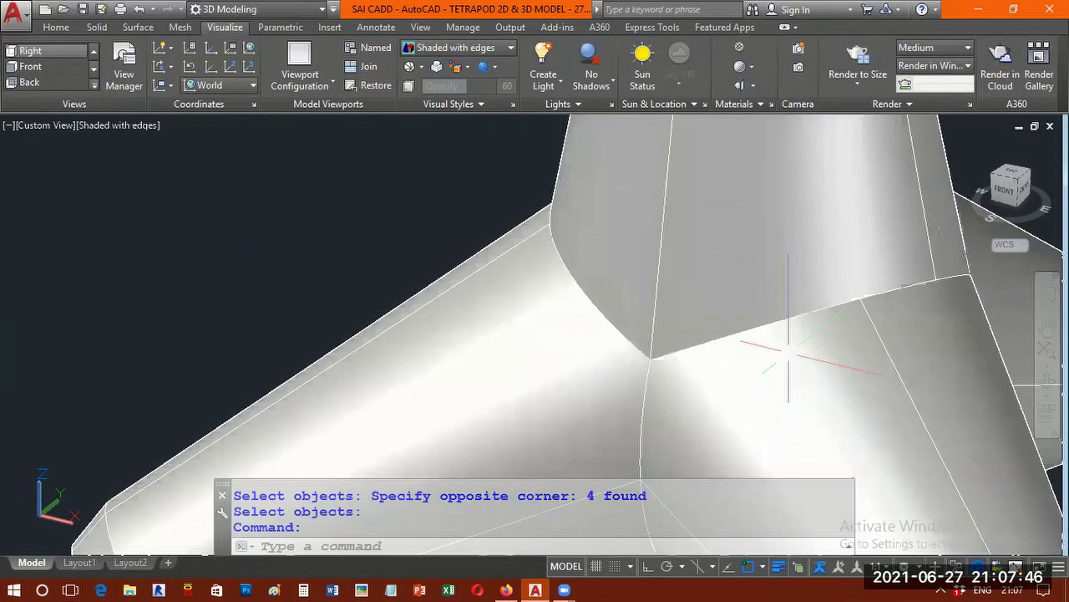
# Pan and zoom around the merged leg joint, then zoom out to show both tetrapods
pyautogui.scroll(1, 788, 355)
pyautogui.write('P')
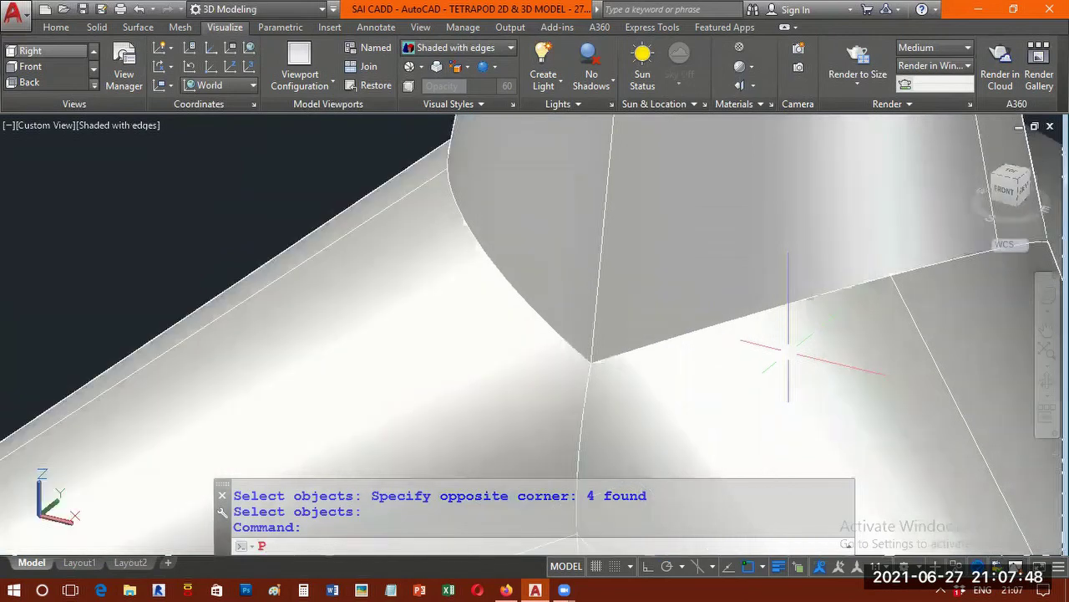
pyautogui.press('Return')
pyautogui.moveTo(247, 201)
pyautogui.mouseDown()
pyautogui.moveTo(233, 240)
pyautogui.moveTo(415, 358)
pyautogui.moveTo(653, 270)
pyautogui.moveTo(523, 268)
pyautogui.moveTo(581, 313)
pyautogui.mouseUp()
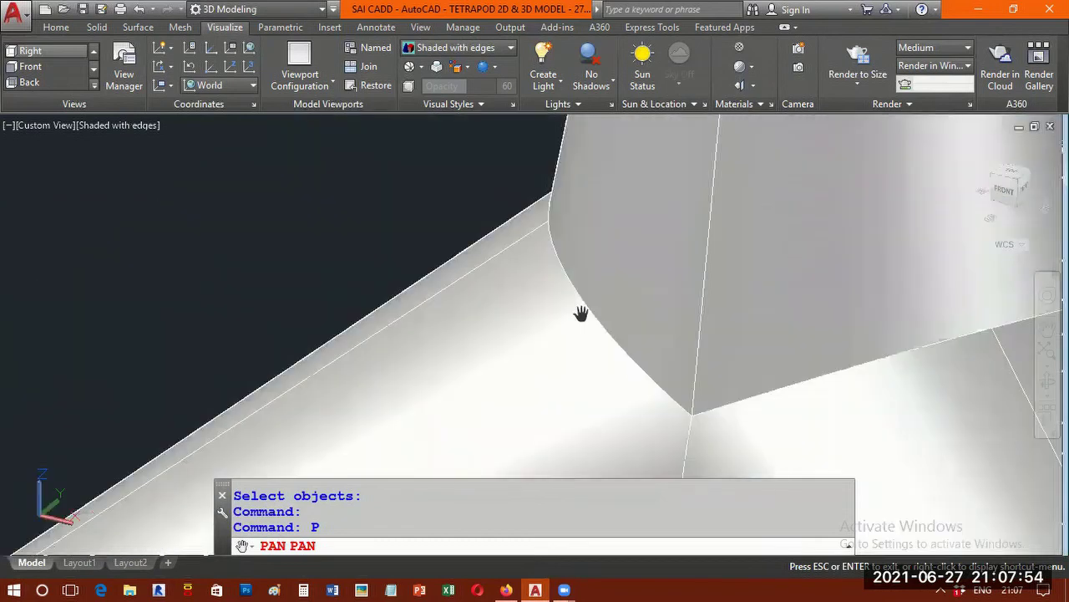
pyautogui.scroll(-3, 498, 304)
pyautogui.moveTo(497, 304); pyautogui.dragTo(795, 398)
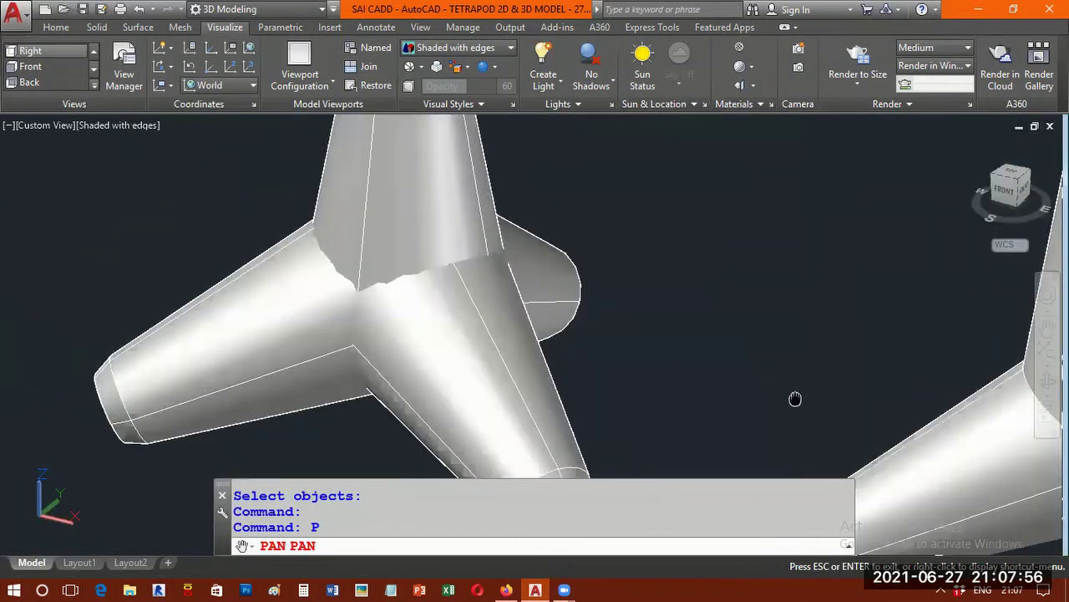
pyautogui.scroll(2, 337, 270)
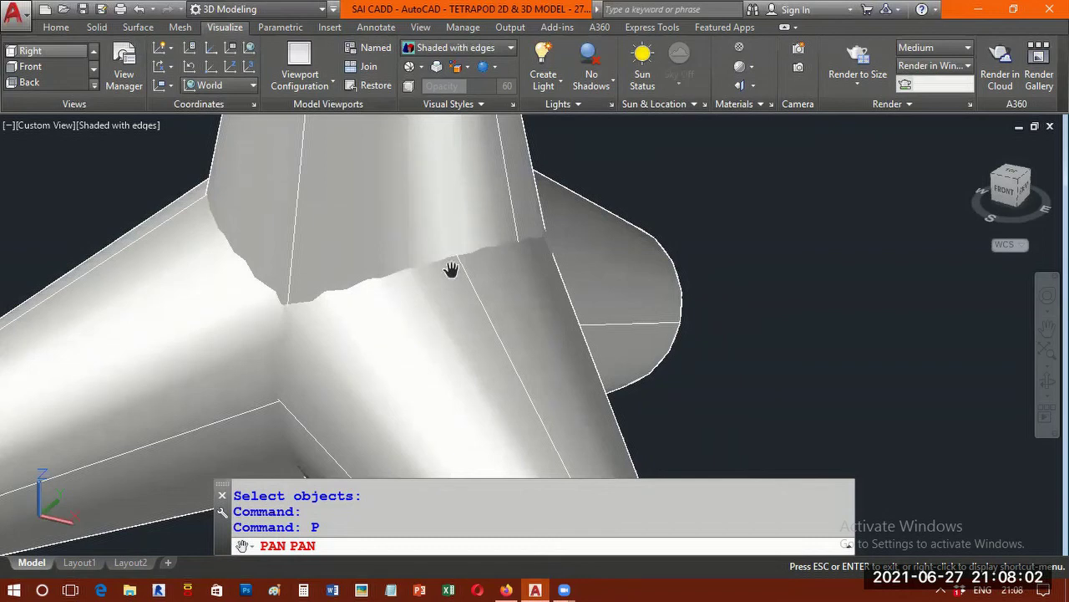
pyautogui.scroll(-2, 514, 342)
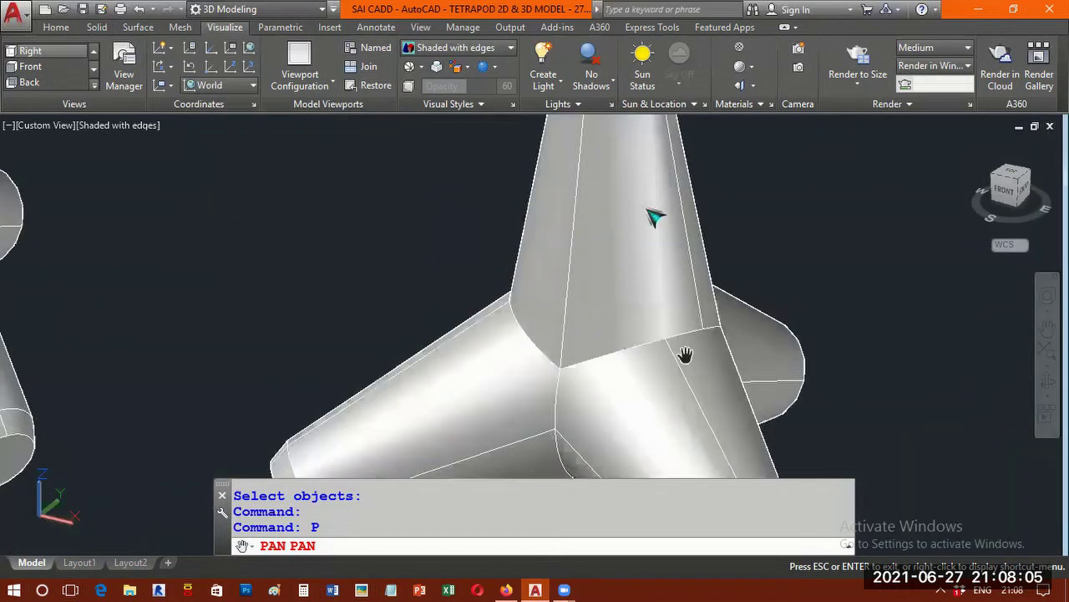
pyautogui.rightClick(640, 78)
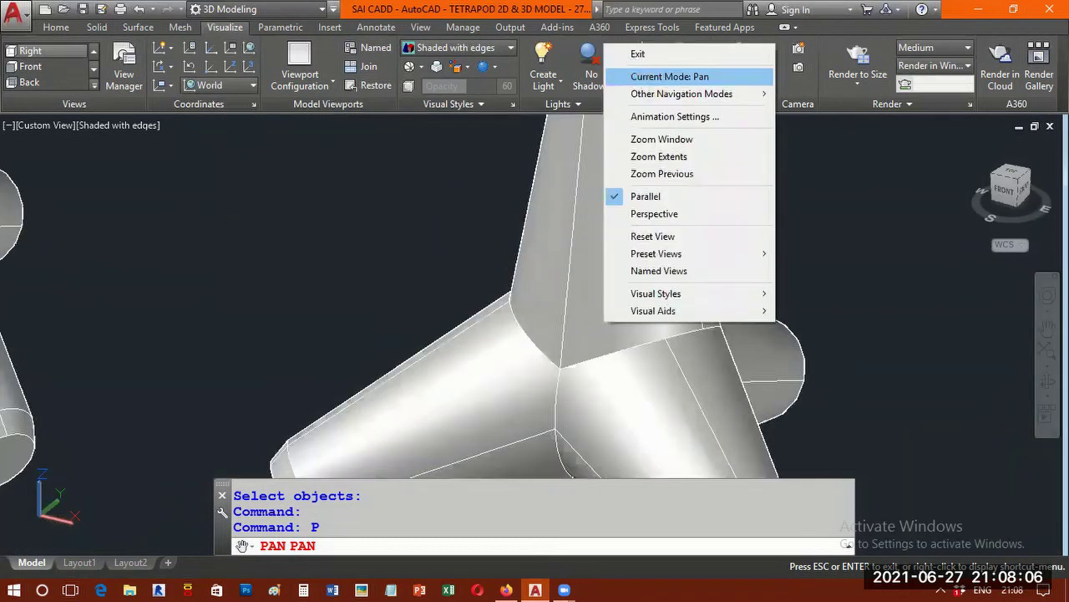
pyautogui.press('Escape')
pyautogui.press('Escape')
pyautogui.scroll(-4, 622, 351)
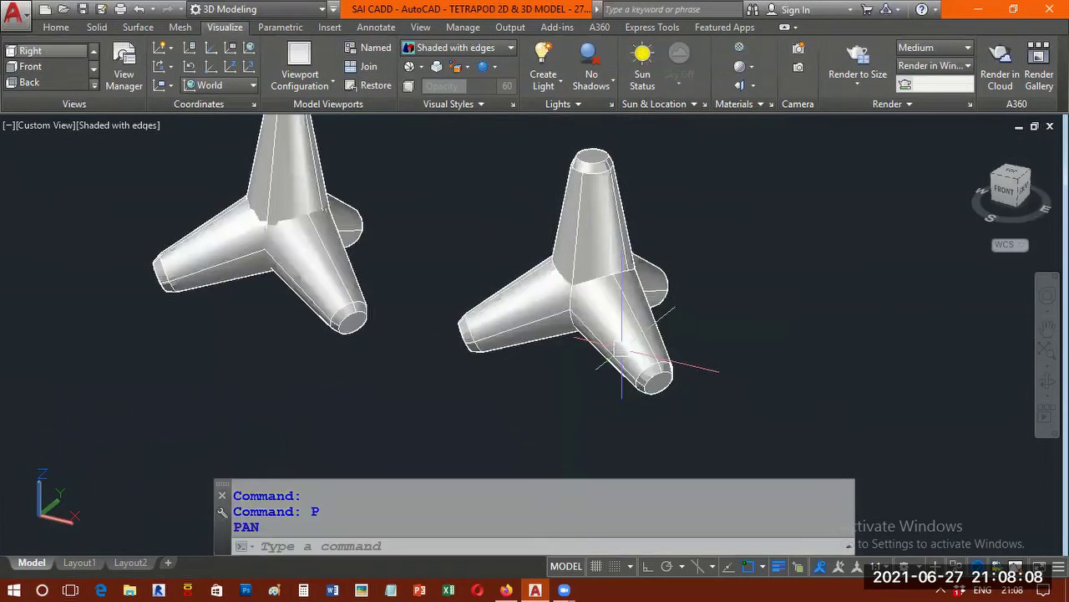
pyautogui.click(609, 351)
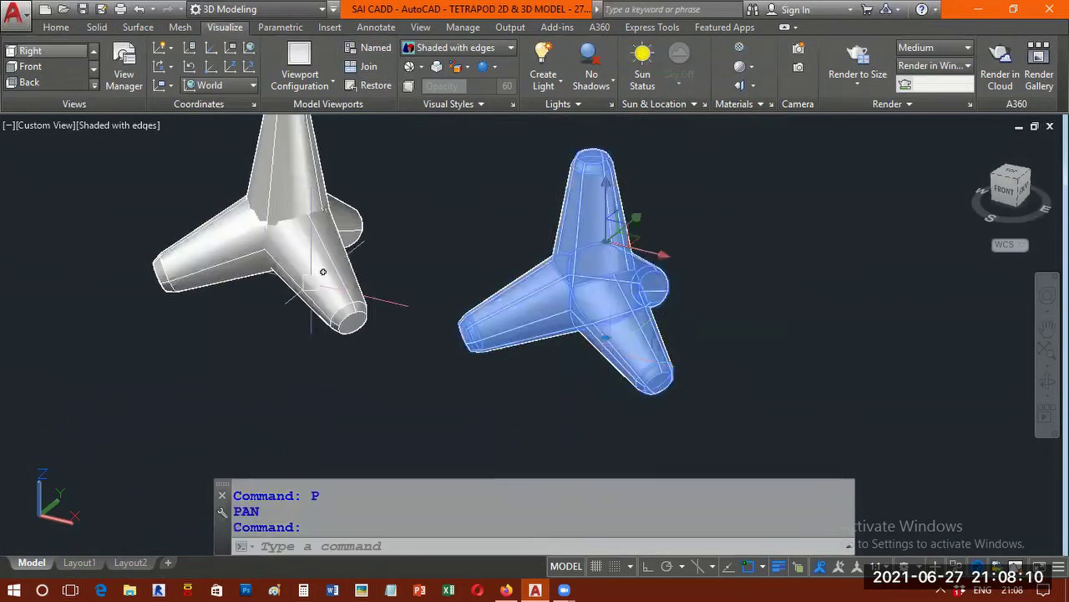
# Orbit around the central tetrapod, then zoom extents to show the photo and every tetrapod
pyautogui.click(198, 264)
pyautogui.click(199, 264)
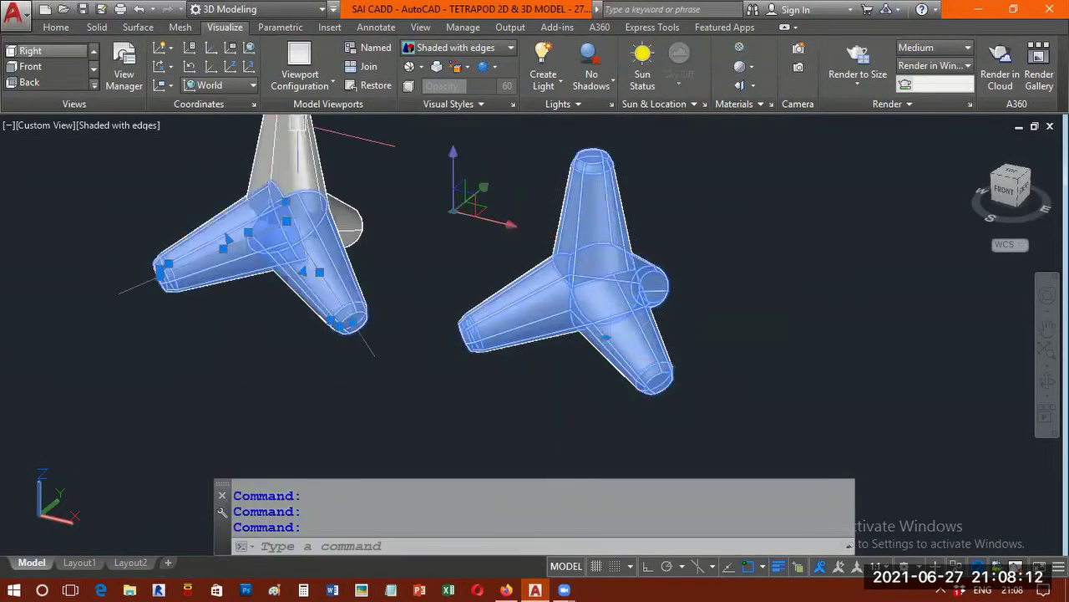
pyautogui.press('Escape')
pyautogui.press('Escape')
pyautogui.press('Escape')
pyautogui.scroll(-4, 583, 334)
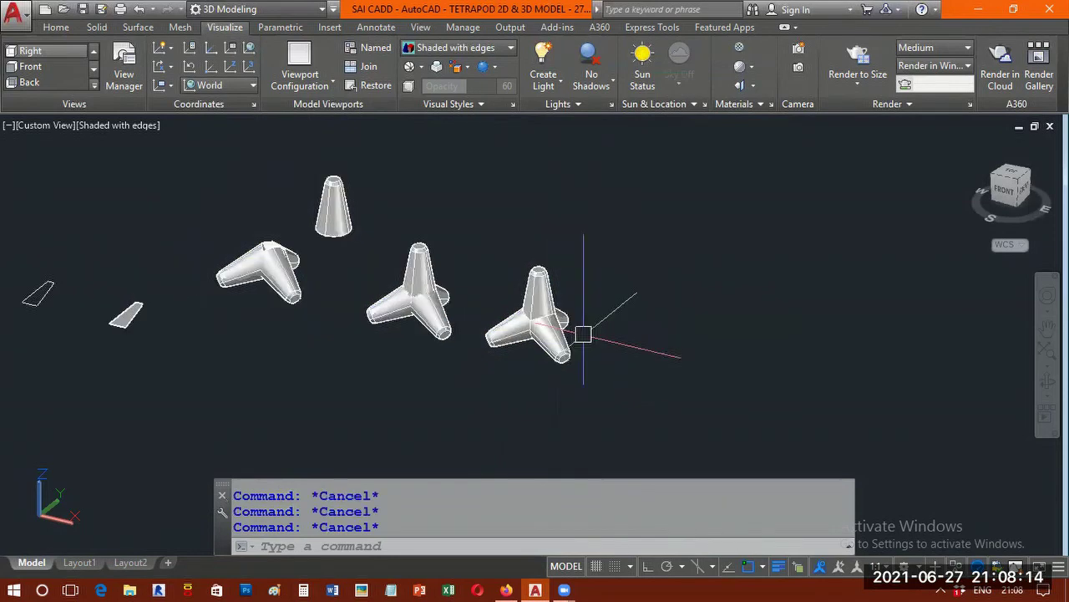
pyautogui.scroll(5, 583, 334)
pyautogui.click(543, 312)
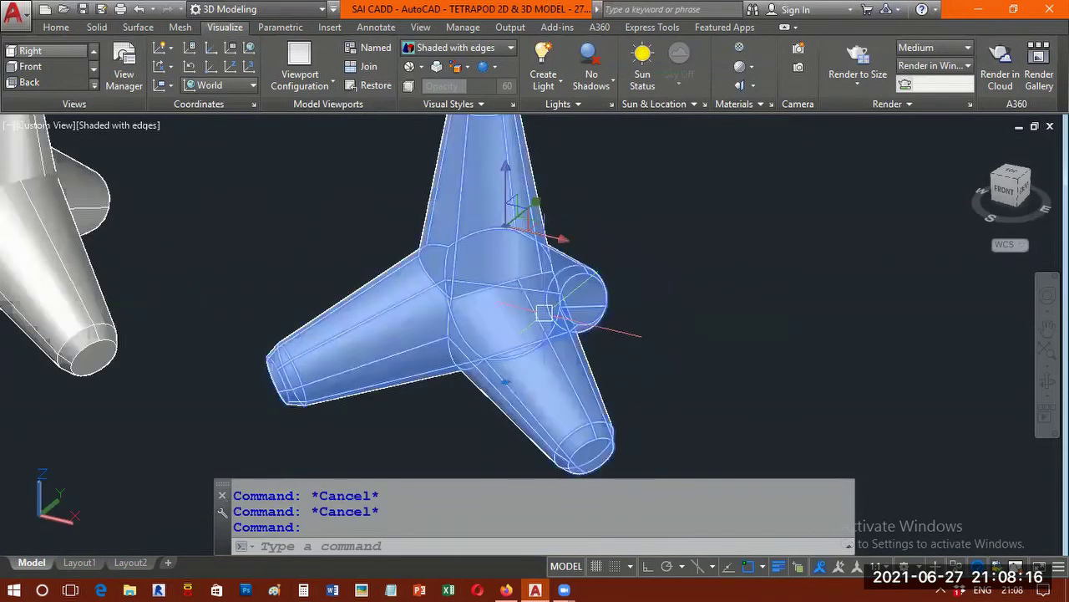
pyautogui.keyDown('shift'); pyautogui.moveTo(479, 314); pyautogui.dragTo(473, 468, button='middle'); pyautogui.keyUp('shift')
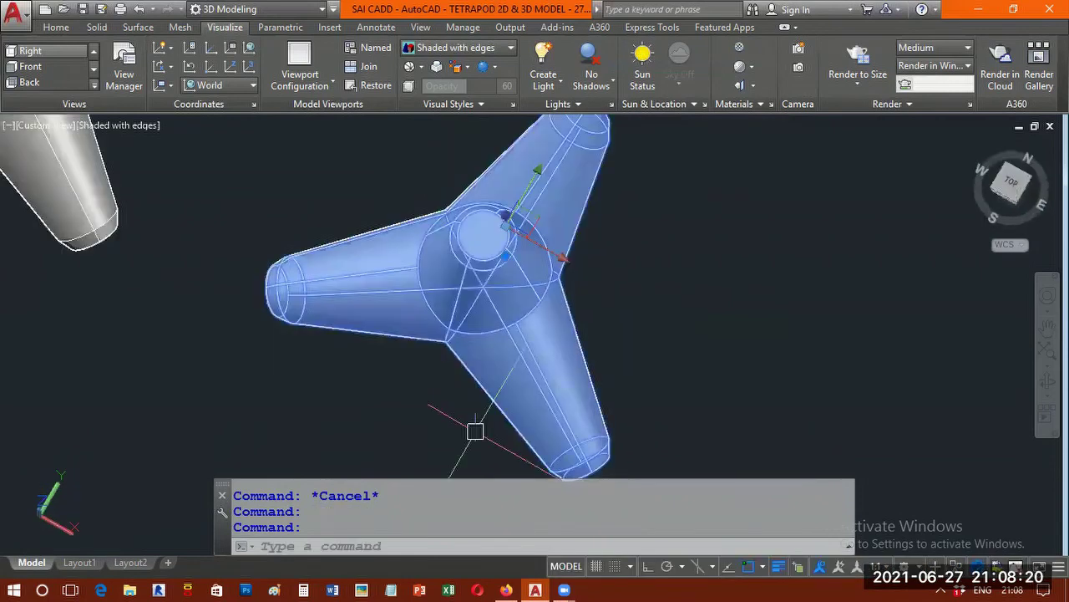
pyautogui.middleClick(475, 431)
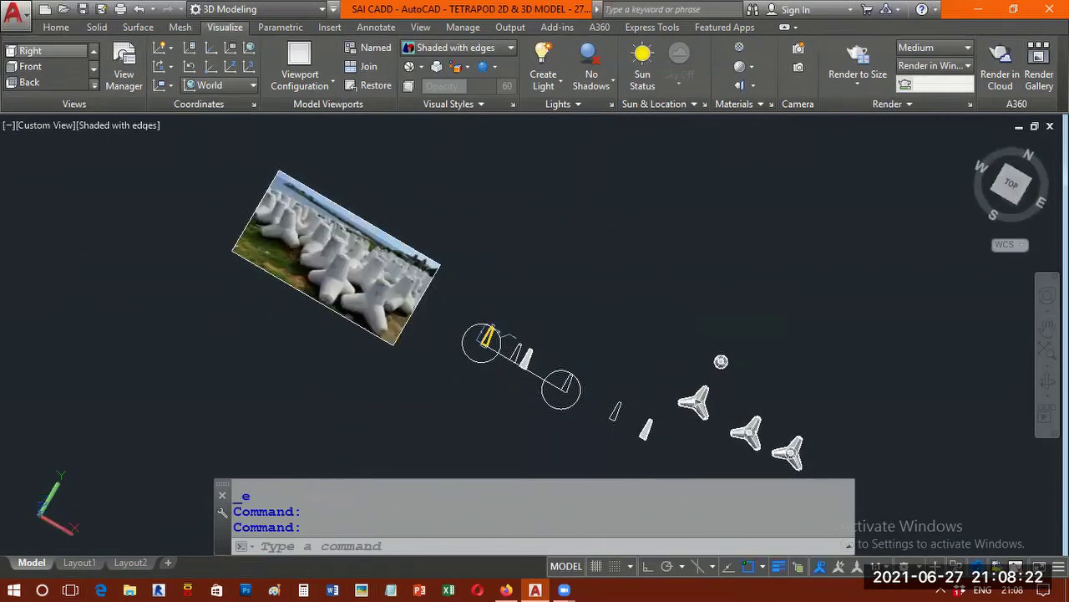
# Switch to the Top view and pan and zoom until two tetrapods fill the viewport
pyautogui.click(93, 51)
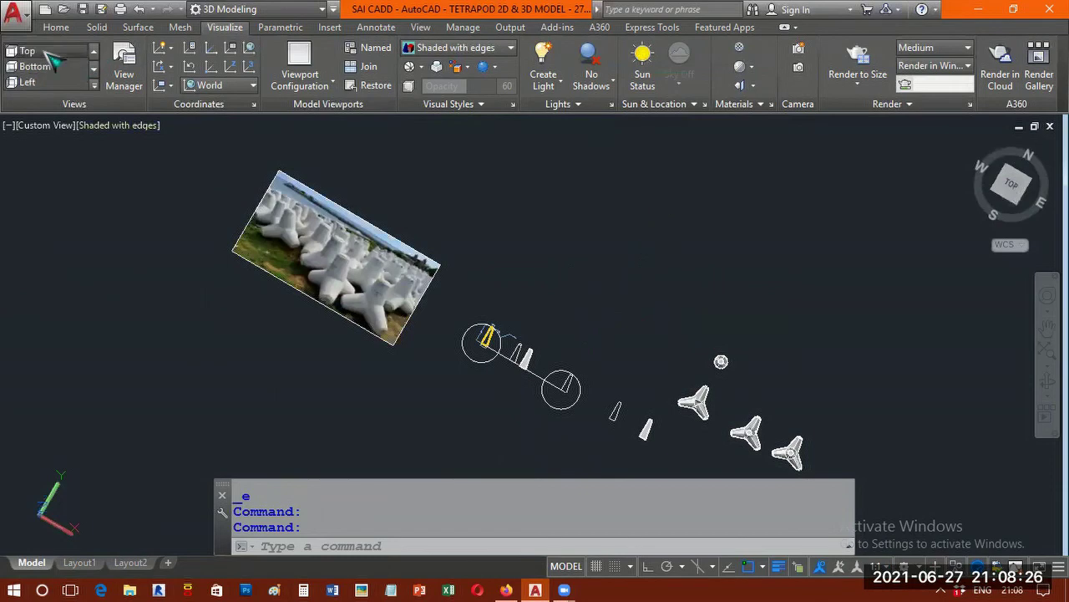
pyautogui.click(48, 54)
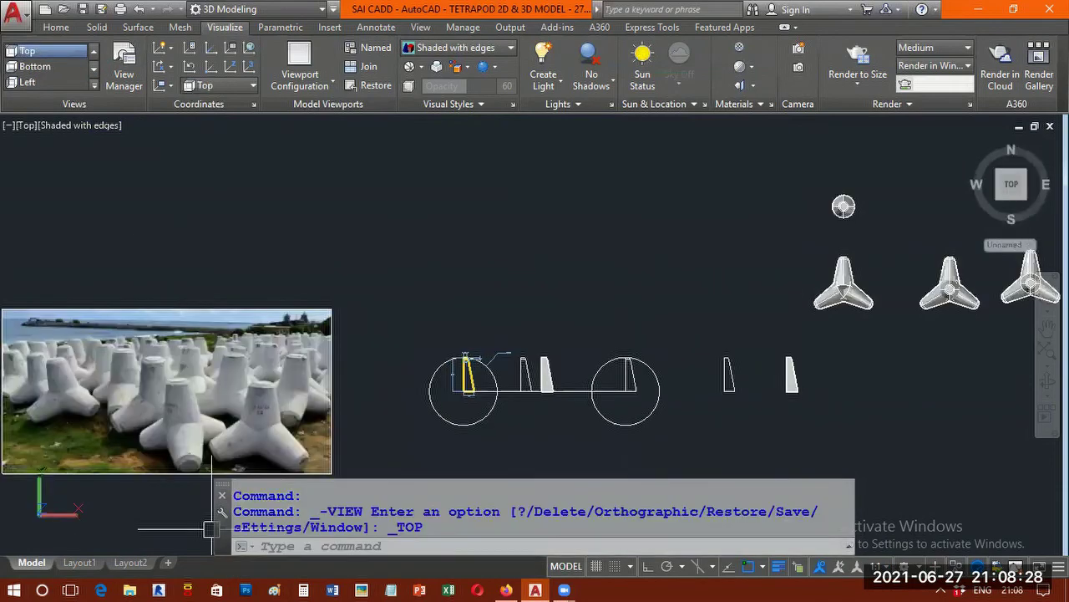
pyautogui.scroll(5, 188, 360)
pyautogui.moveTo(187, 360); pyautogui.dragTo(521, 324, button='middle')
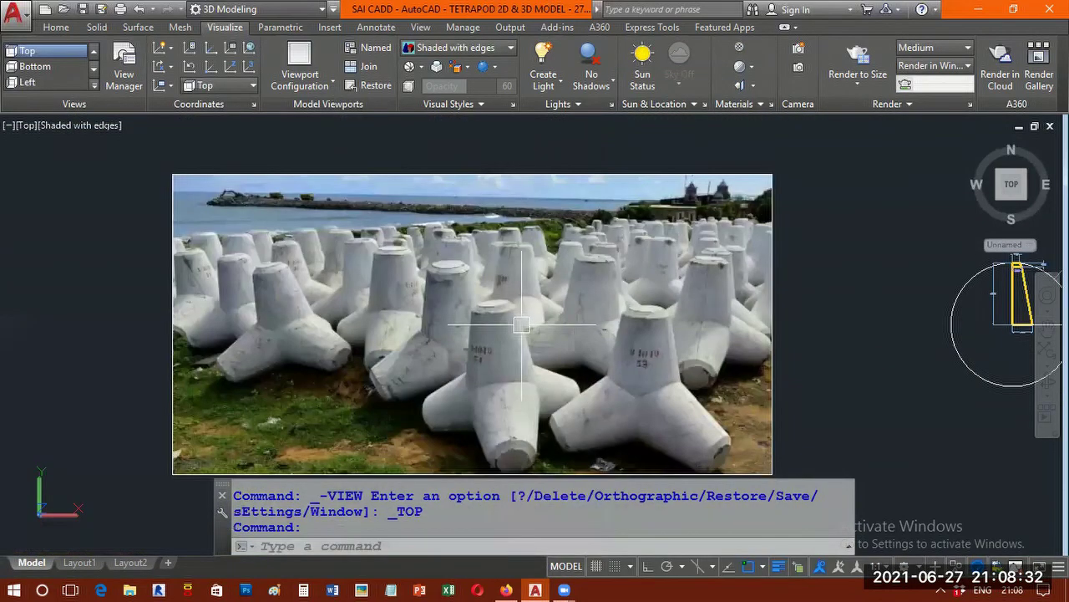
pyautogui.scroll(-2, 522, 324)
pyautogui.scroll(-2, 521, 324)
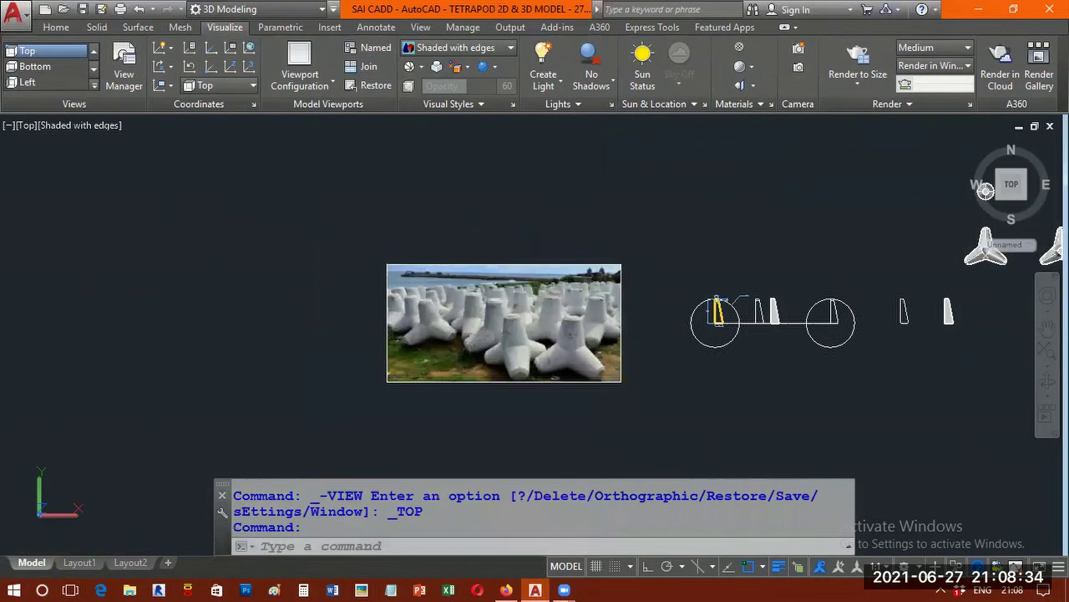
pyautogui.moveTo(726, 332); pyautogui.dragTo(438, 336, button='middle')
pyautogui.moveTo(870, 311); pyautogui.dragTo(722, 341, button='middle')
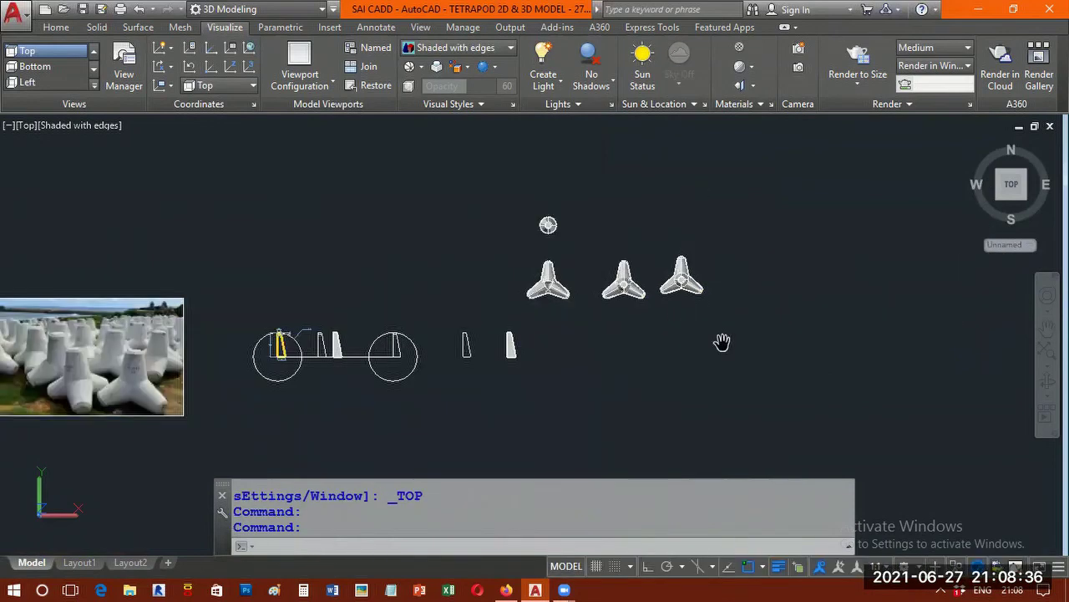
pyautogui.scroll(6, 722, 342)
pyautogui.scroll(2, 685, 260)
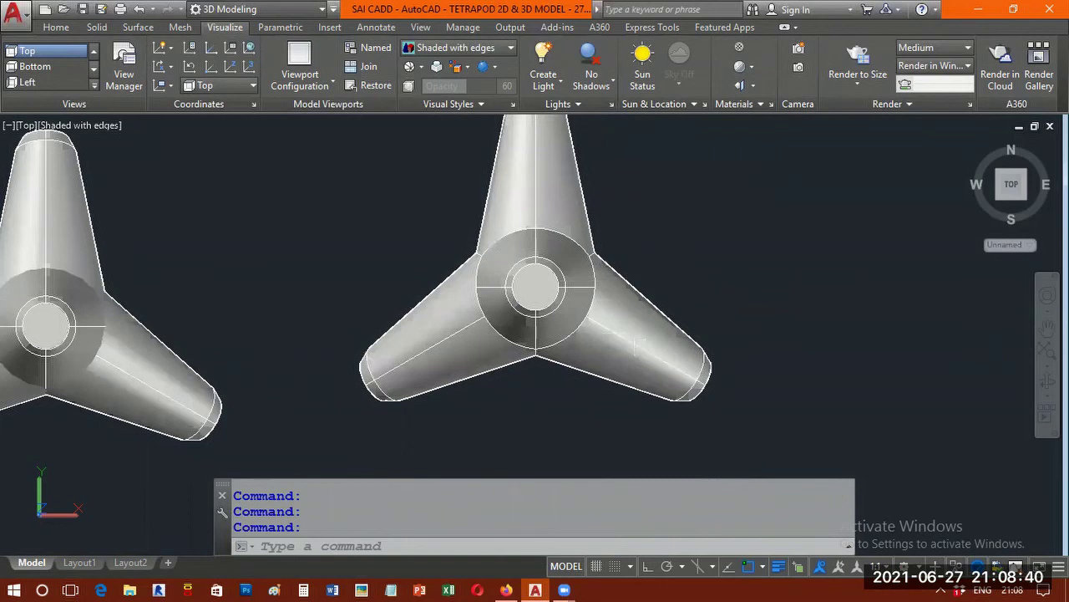
pyautogui.moveTo(626, 254); pyautogui.dragTo(616, 275, button='middle')
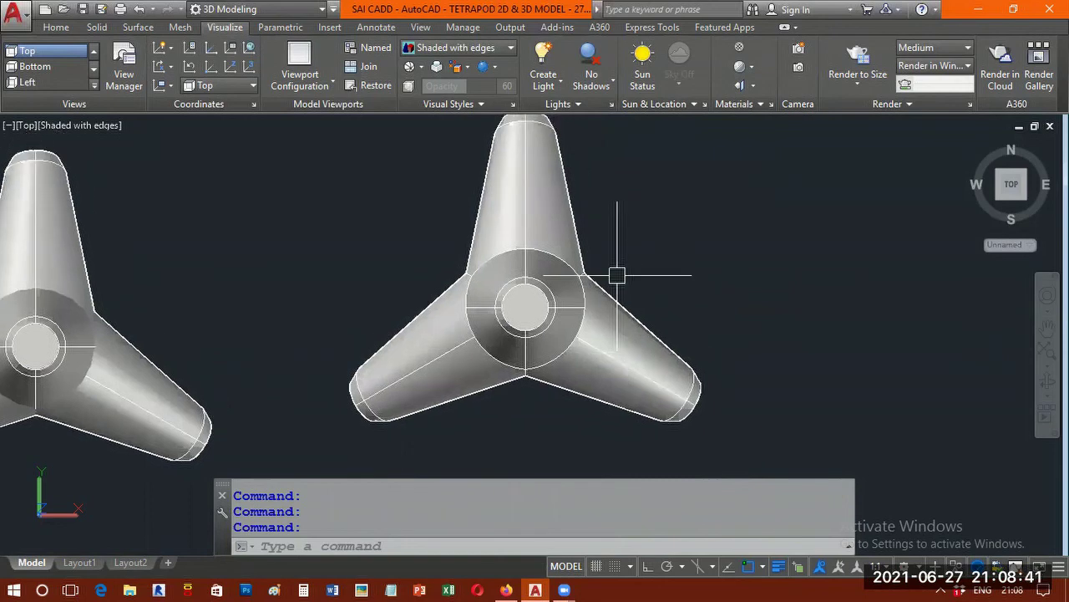
# Switch to SW Isometric, zoom to one tetrapod and orbit around its four legs
pyautogui.click(93, 85)
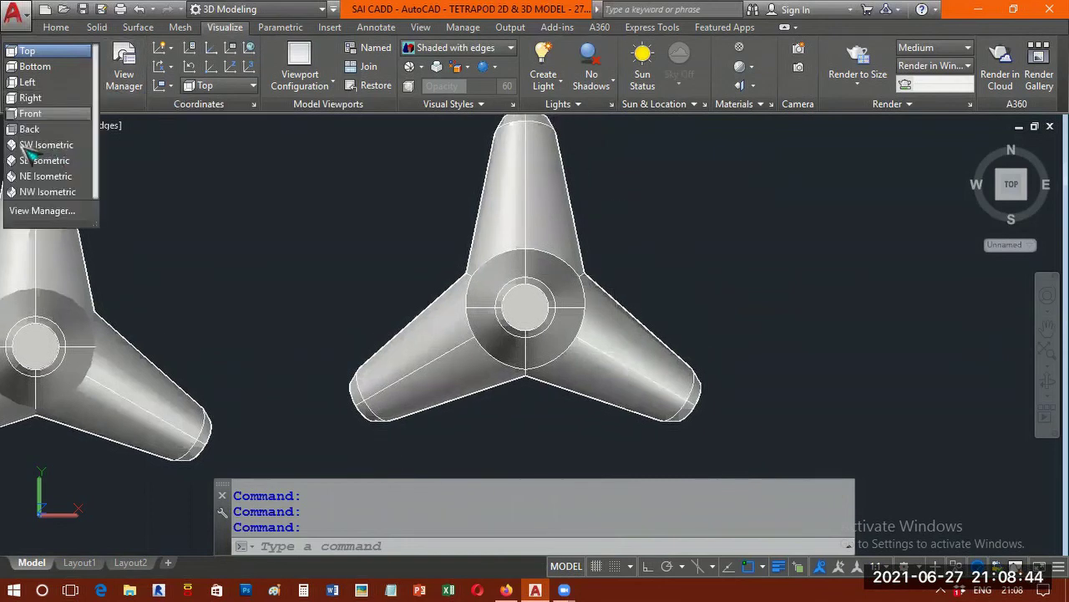
pyautogui.click(61, 147)
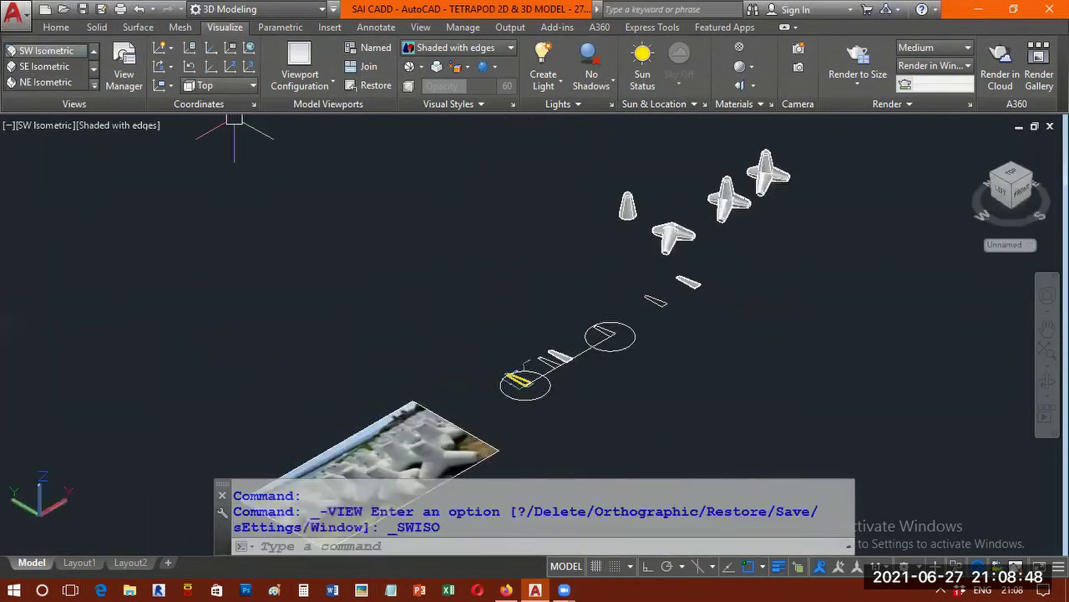
pyautogui.scroll(3, 777, 172)
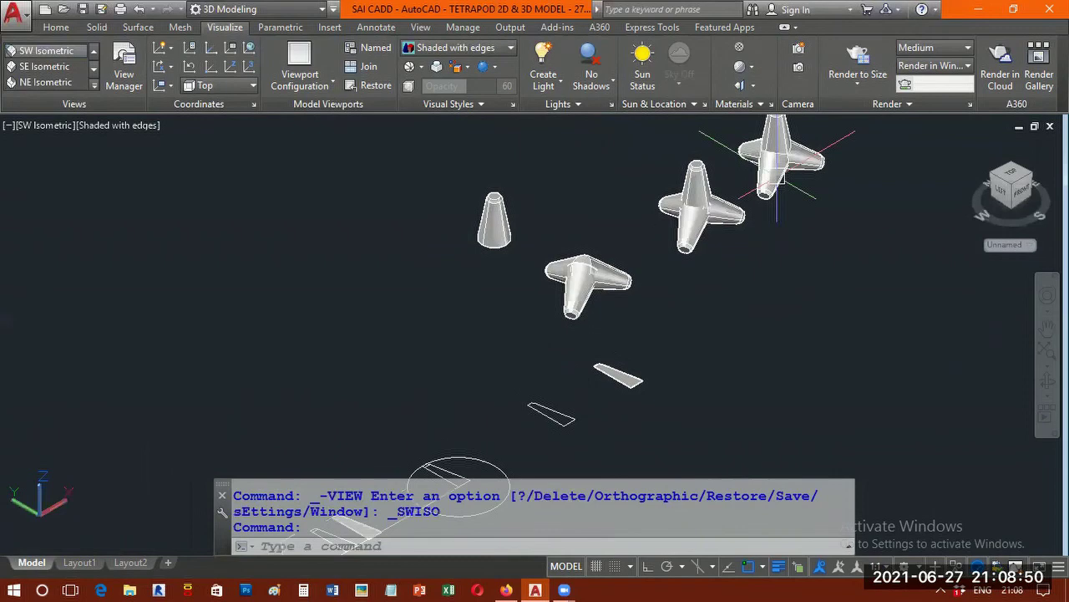
pyautogui.scroll(5, 777, 171)
pyautogui.moveTo(665, 330); pyautogui.dragTo(639, 374, button='middle')
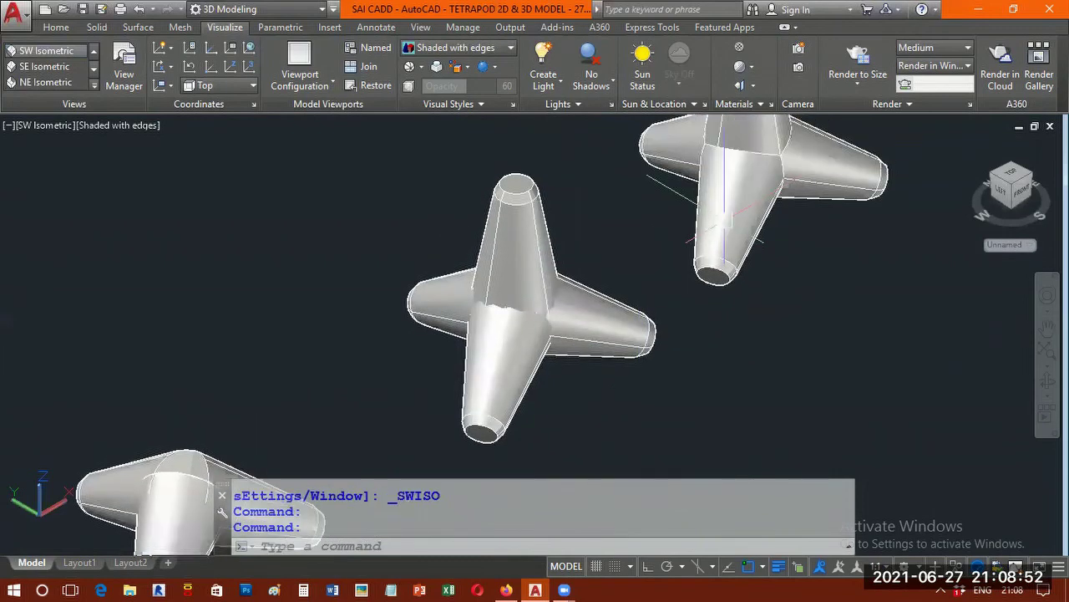
pyautogui.moveTo(723, 219); pyautogui.dragTo(627, 393, button='middle')
pyautogui.scroll(3, 681, 310)
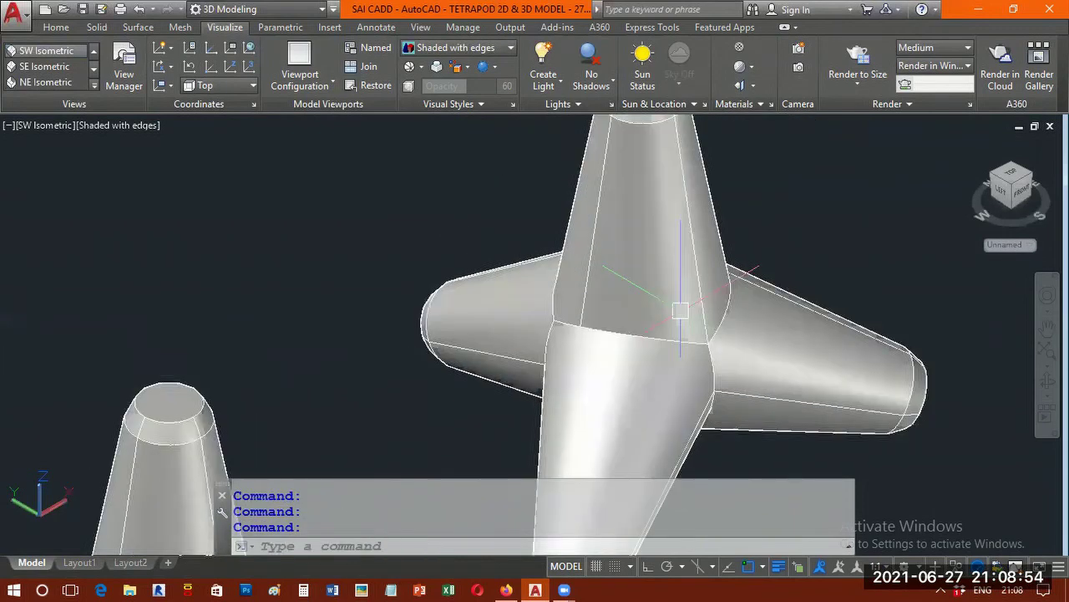
pyautogui.scroll(-2, 628, 311)
pyautogui.scroll(-2, 628, 311)
pyautogui.moveTo(560, 309)
pyautogui.keyDown('shift'); pyautogui.mouseDown(button='middle')
pyautogui.moveTo(504, 245)
pyautogui.moveTo(436, 318)
pyautogui.mouseUp(button='middle'); pyautogui.keyUp('shift')
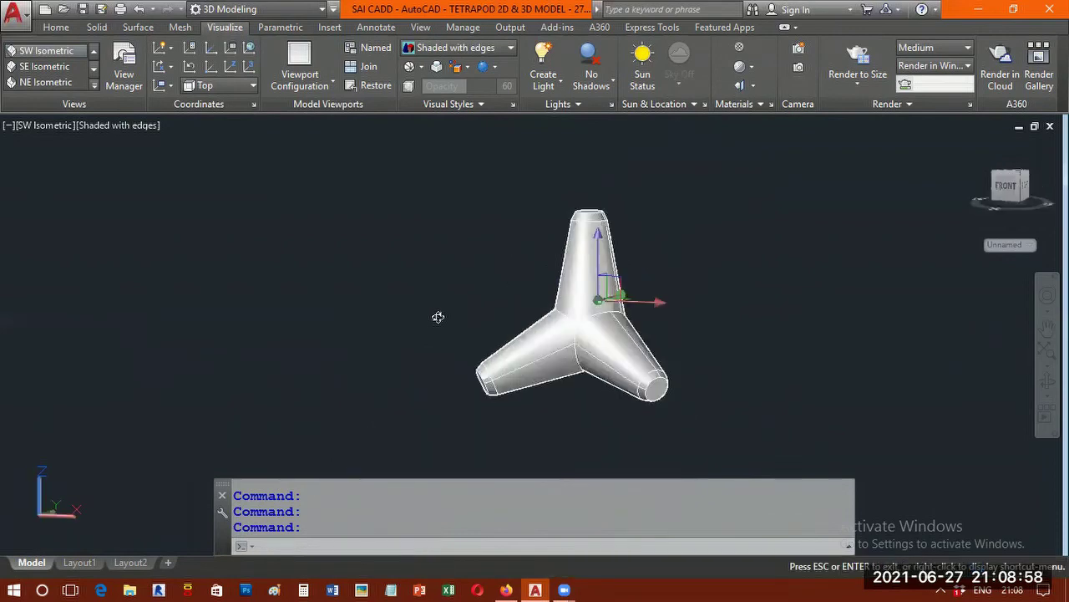